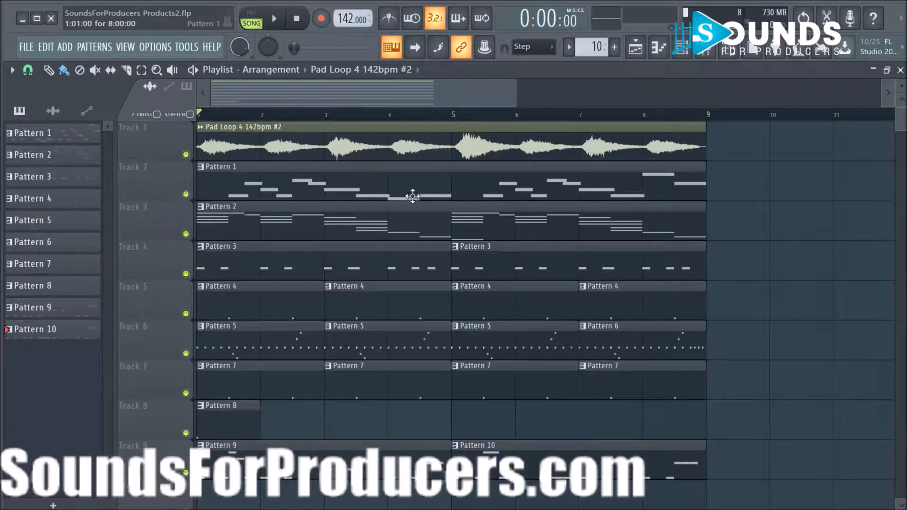
{"action": "scroll", "coordinate": [426, 126], "scroll_direction": "down", "scroll_amount": 3, "text": "ctrl"}
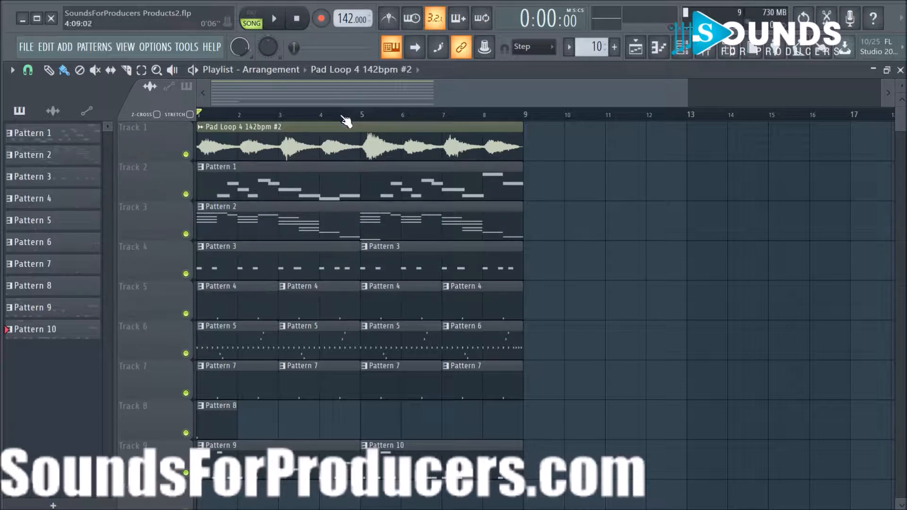
{"action": "scroll", "coordinate": [344, 119], "scroll_direction": "down", "scroll_amount": 2}
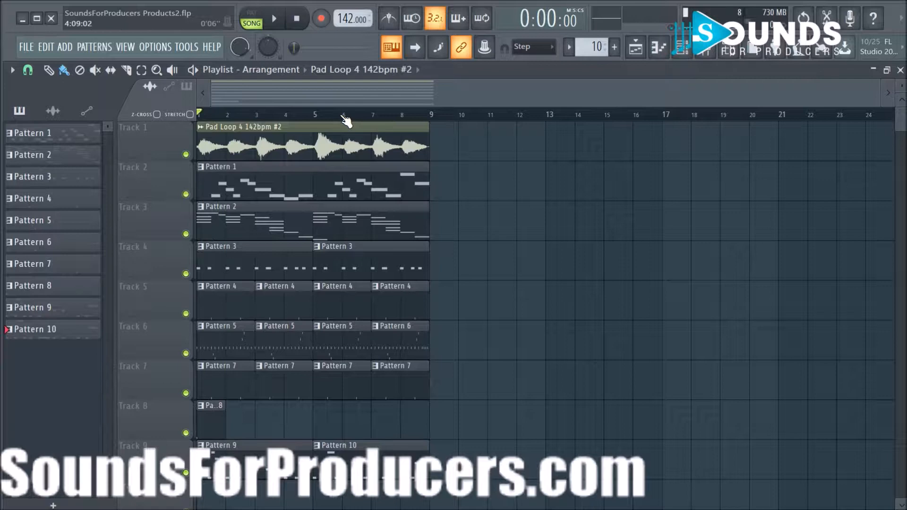
{"action": "scroll", "coordinate": [346, 122], "scroll_direction": "up", "scroll_amount": 1}
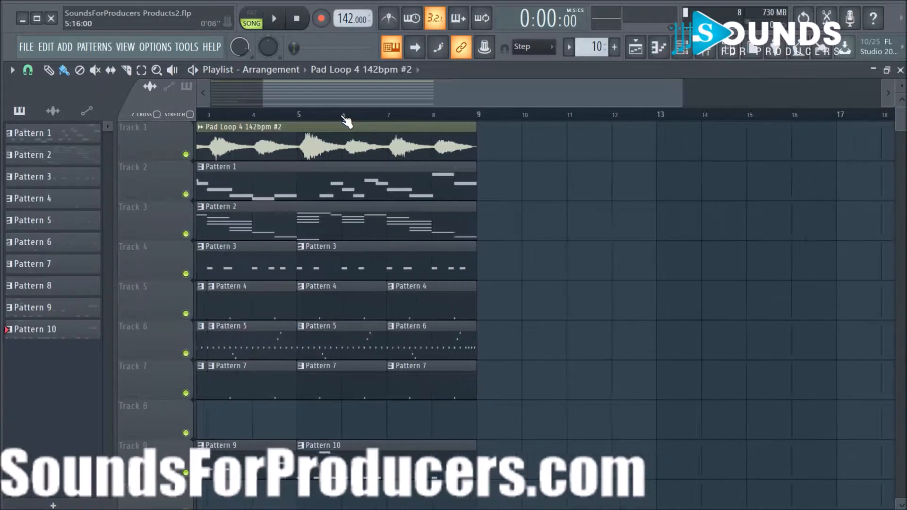
{"action": "scroll", "coordinate": [302, 121], "scroll_direction": "up", "scroll_amount": 1}
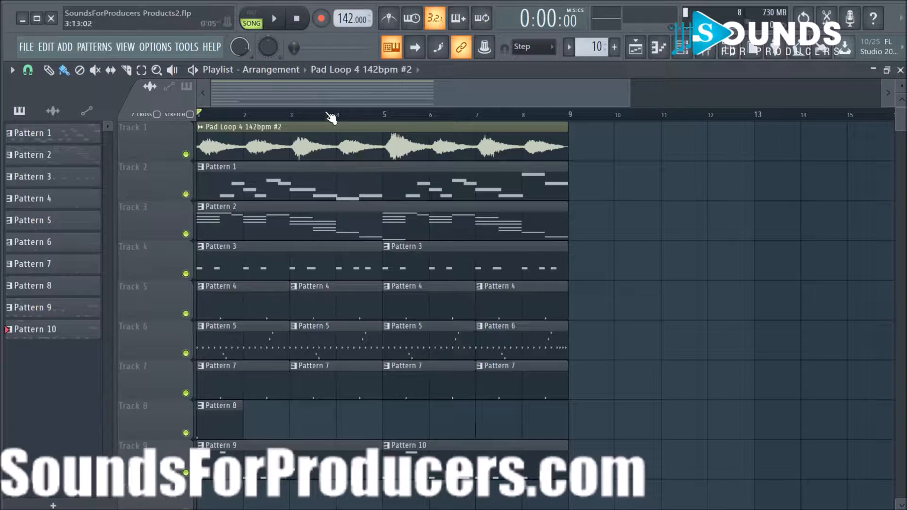
{"action": "scroll", "coordinate": [331, 117], "scroll_direction": "up", "scroll_amount": 2}
{"action": "scroll", "coordinate": [333, 117], "scroll_direction": "up", "scroll_amount": 1}
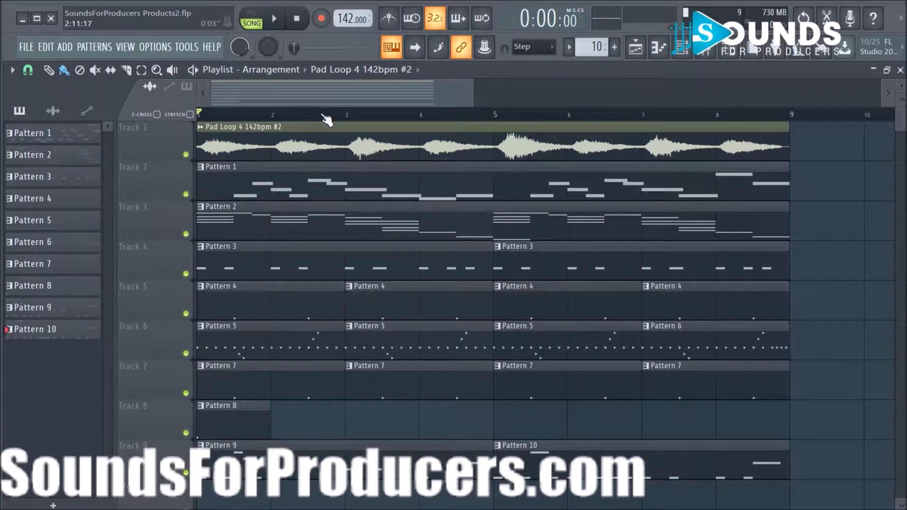
{"action": "scroll", "coordinate": [326, 119], "scroll_direction": "down", "scroll_amount": 3}
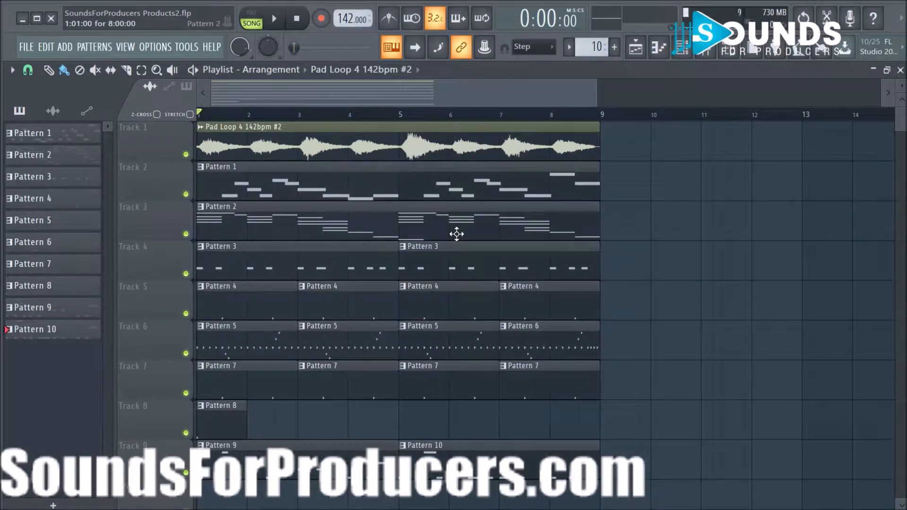
{"action": "scroll", "coordinate": [371, 193], "scroll_direction": "down", "scroll_amount": 4}
{"action": "scroll", "coordinate": [383, 180], "scroll_direction": "up", "scroll_amount": 4}
{"action": "scroll", "coordinate": [369, 124], "scroll_direction": "up", "scroll_amount": 3}
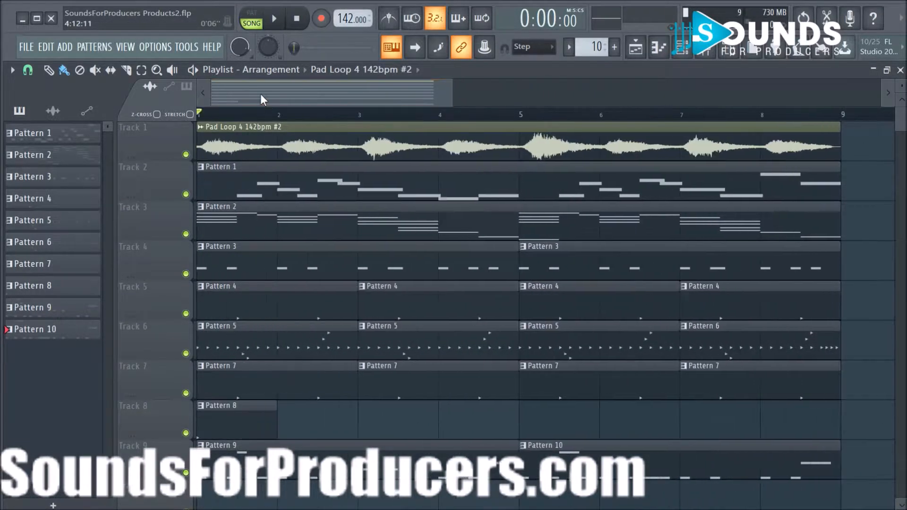
{"action": "scroll", "coordinate": [300, 120], "scroll_direction": "down", "scroll_amount": 4}
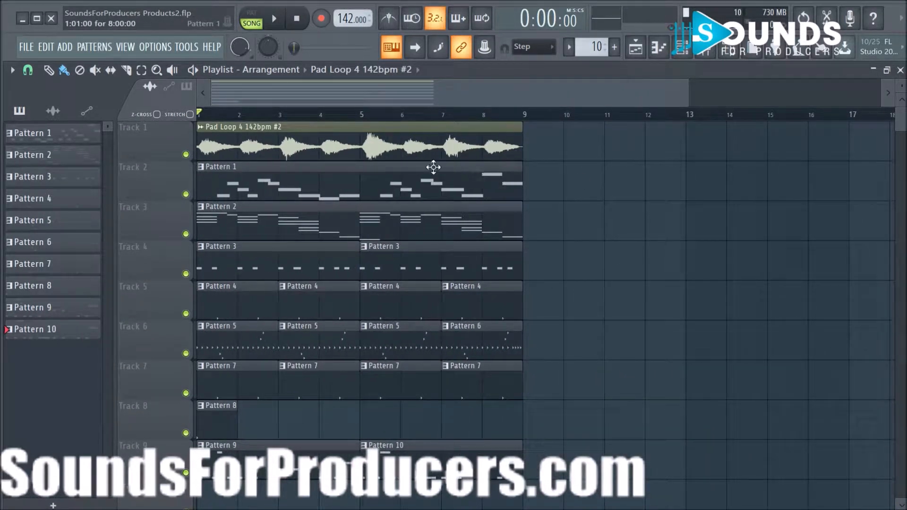
{"action": "scroll", "coordinate": [421, 131], "scroll_direction": "up", "scroll_amount": 4}
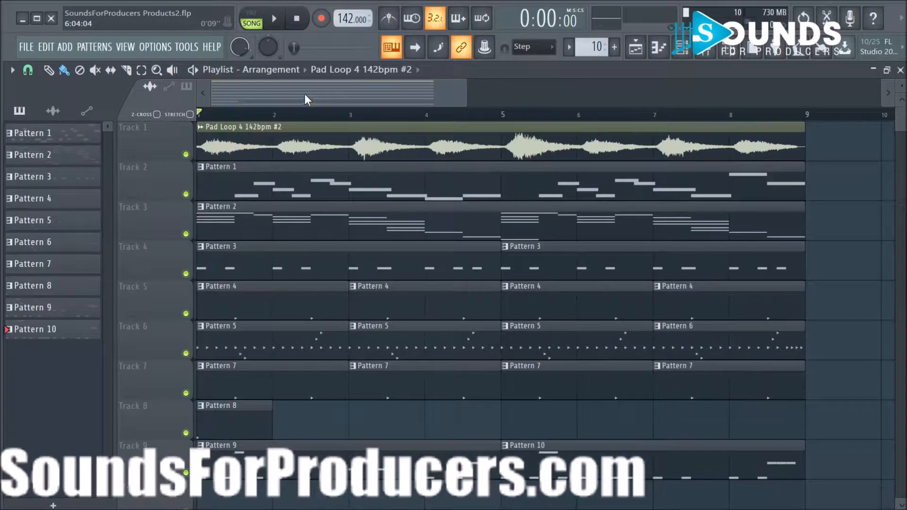
Show the file browser and expand the Scorpion's Sting Vol. 1 folder inside SoundsForProducers.
{"action": "left_click", "coordinate": [729, 53]}
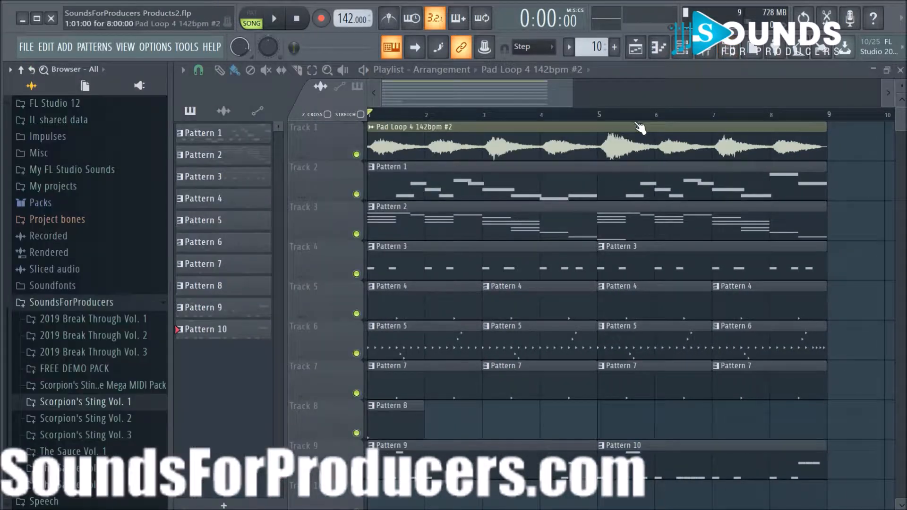
{"action": "scroll", "coordinate": [631, 118], "scroll_direction": "down", "scroll_amount": 2}
{"action": "scroll", "coordinate": [737, 172], "scroll_direction": "down", "scroll_amount": 4}
{"action": "scroll", "coordinate": [684, 190], "scroll_direction": "up", "scroll_amount": 4}
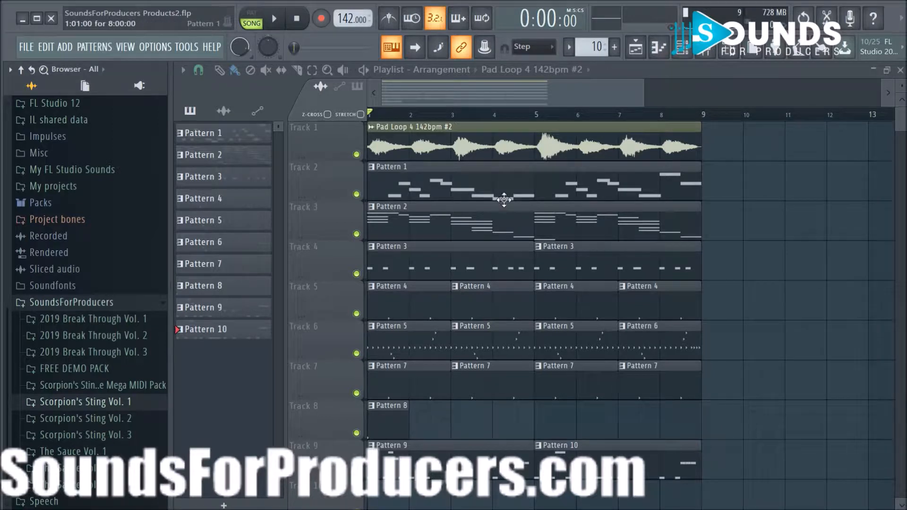
{"action": "scroll", "coordinate": [543, 117], "scroll_direction": "up", "scroll_amount": 3}
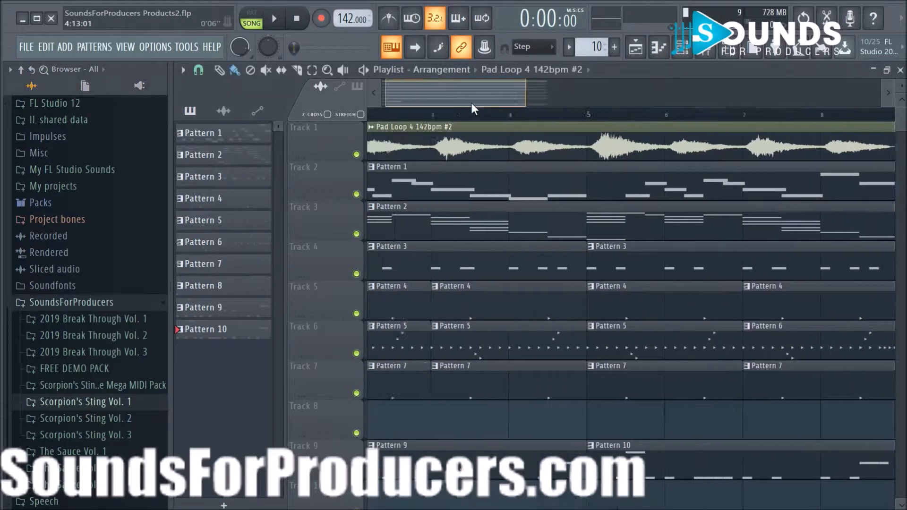
{"action": "scroll", "coordinate": [456, 119], "scroll_direction": "down", "scroll_amount": 2}
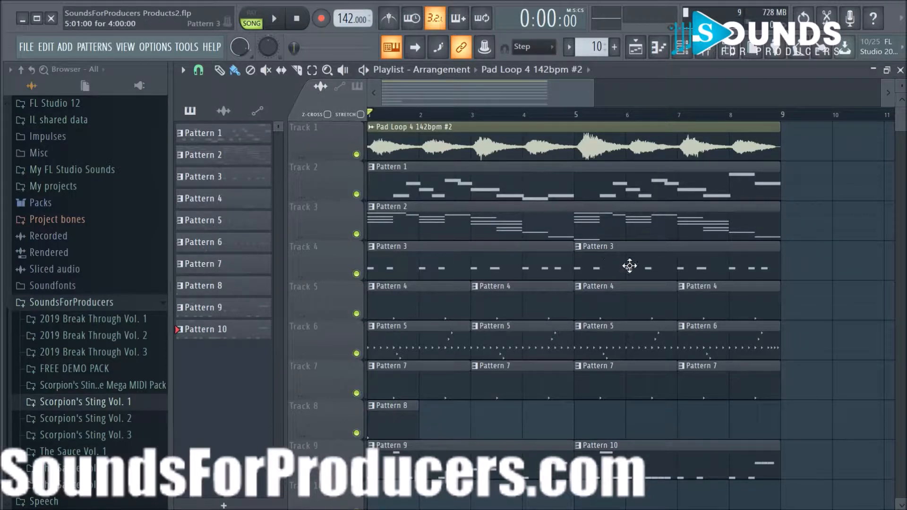
{"action": "scroll", "coordinate": [91, 259], "scroll_direction": "down", "scroll_amount": 1}
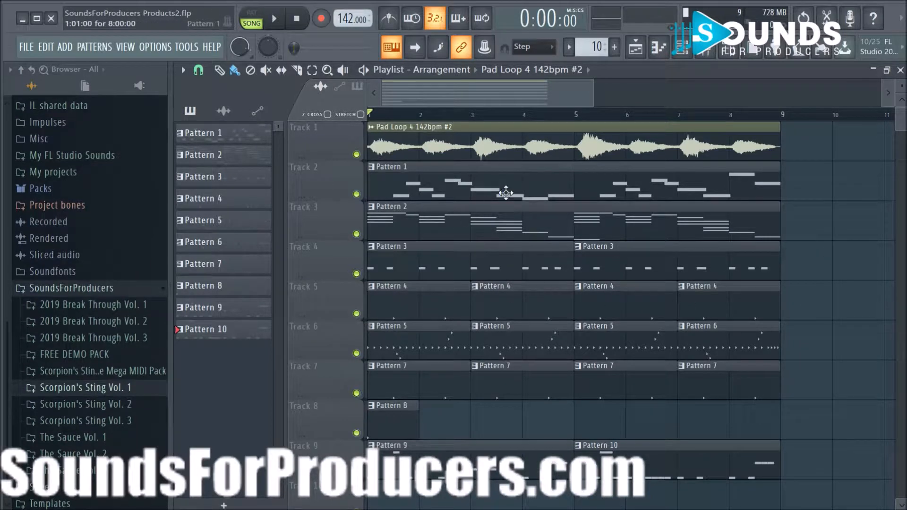
{"action": "left_click", "coordinate": [75, 391]}
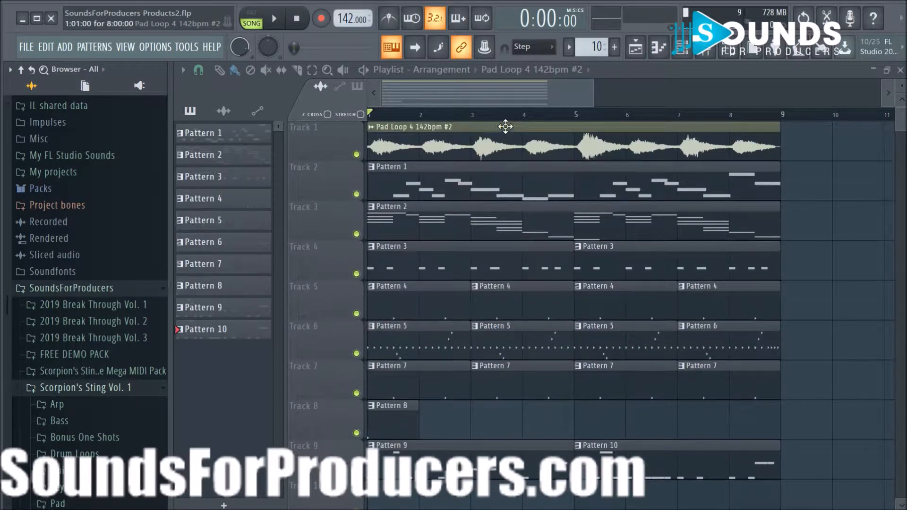
Play the song arrangement to hear the loop and stop playback near bar 8.
{"action": "scroll", "coordinate": [512, 124], "scroll_direction": "down", "scroll_amount": 2}
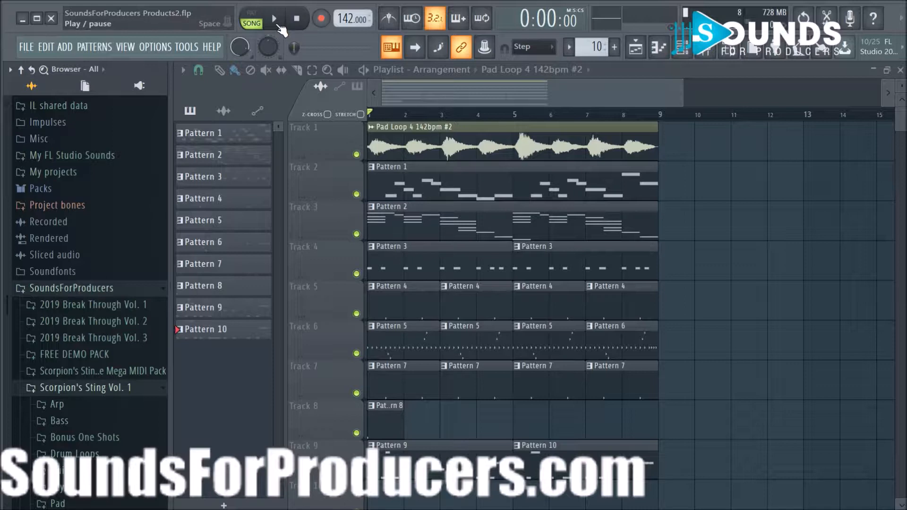
{"action": "left_click", "coordinate": [278, 23]}
{"action": "scroll", "coordinate": [481, 117], "scroll_direction": "up", "scroll_amount": 3}
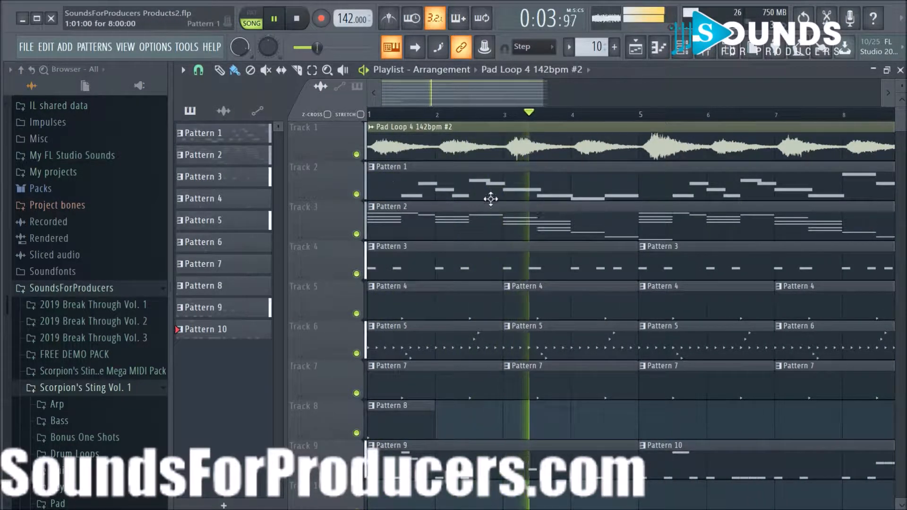
{"action": "scroll", "coordinate": [536, 126], "scroll_direction": "down", "scroll_amount": 3}
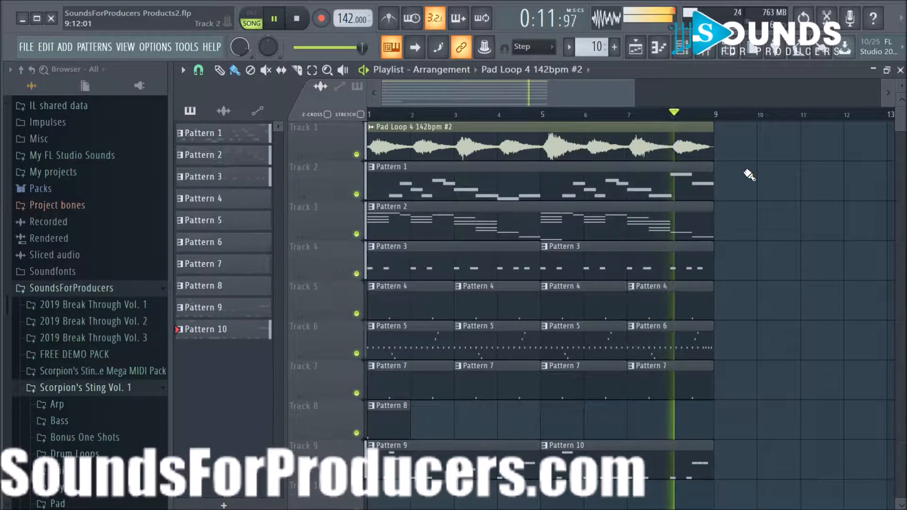
{"action": "key", "text": "space"}
Select Pattern 1 through Pattern 10 in the pattern list and give them random colors.
{"action": "left_click", "coordinate": [231, 136]}
{"action": "left_click", "coordinate": [227, 330], "text": "shift"}
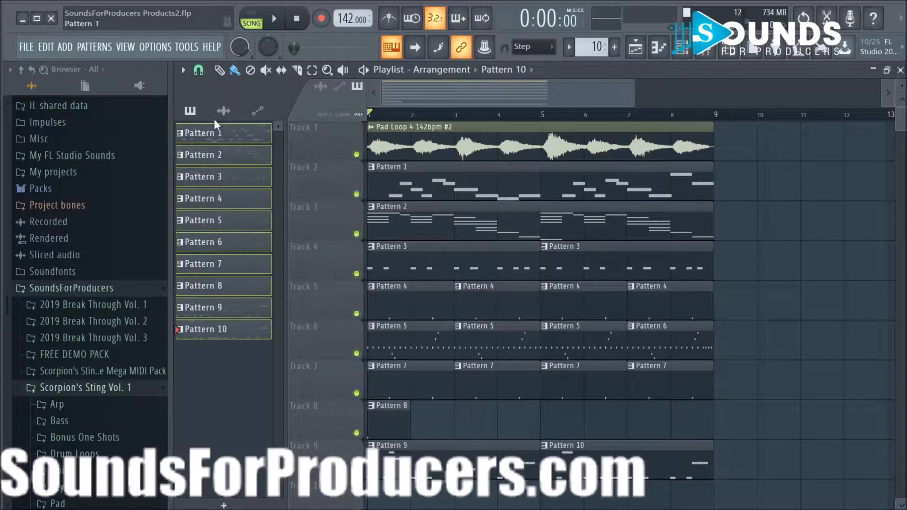
{"action": "right_click", "coordinate": [226, 133]}
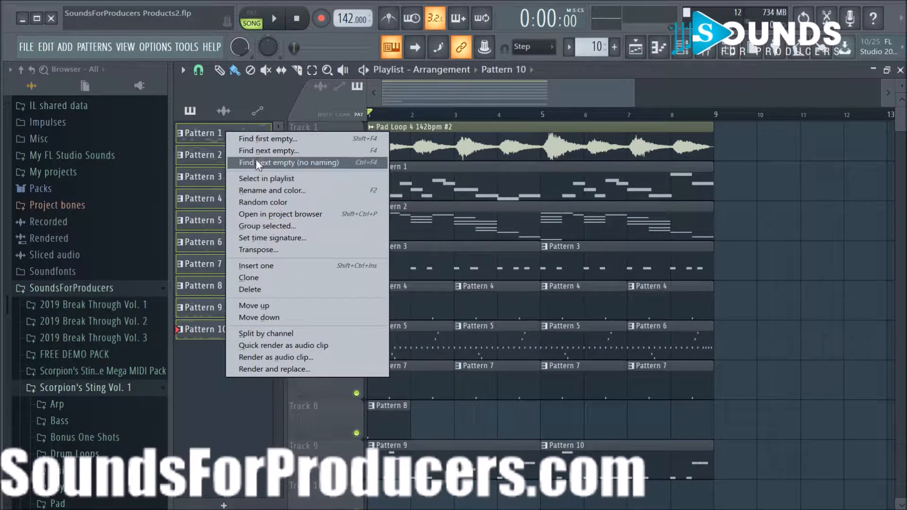
{"action": "left_click", "coordinate": [253, 202]}
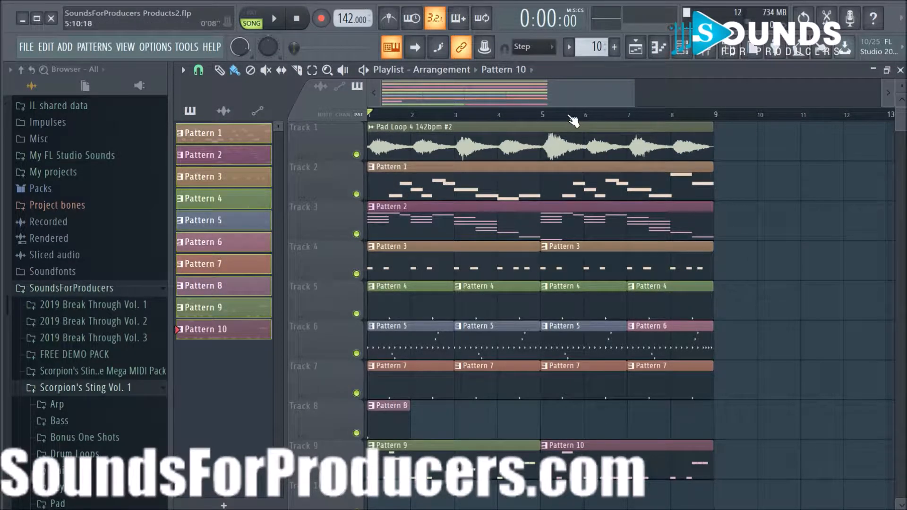
Recolor Pattern 1 through Pattern 10 with a gradient running from green to blue, leaving the shared pattern name empty.
{"action": "scroll", "coordinate": [573, 119], "scroll_direction": "down", "scroll_amount": 2}
{"action": "left_click", "coordinate": [252, 137]}
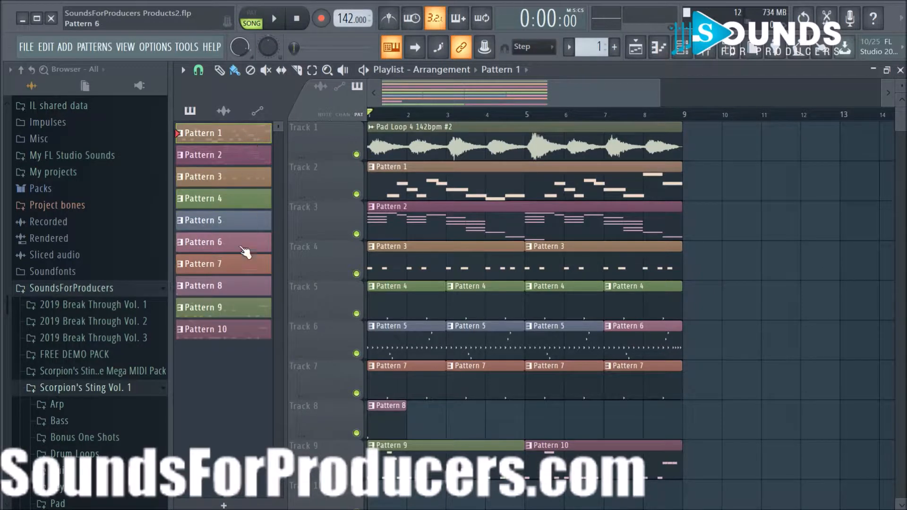
{"action": "left_click", "coordinate": [243, 332], "text": "shift"}
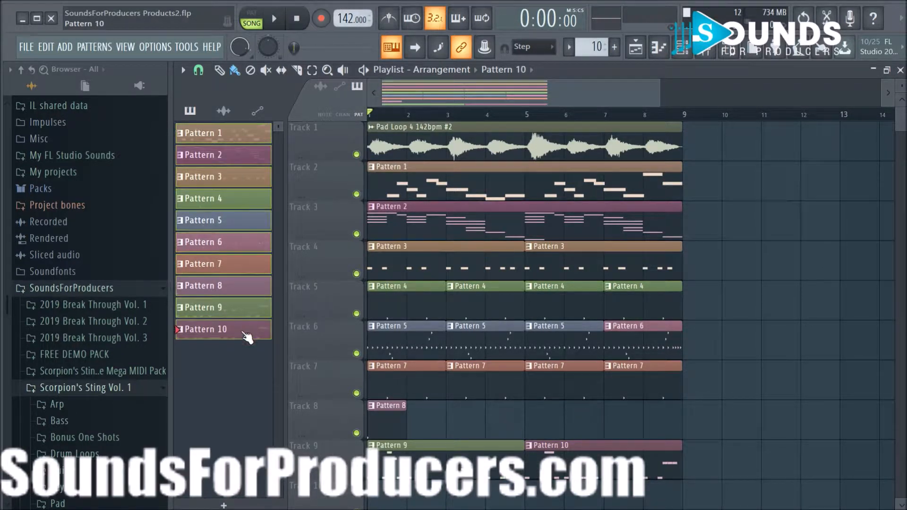
{"action": "right_click", "coordinate": [247, 336]}
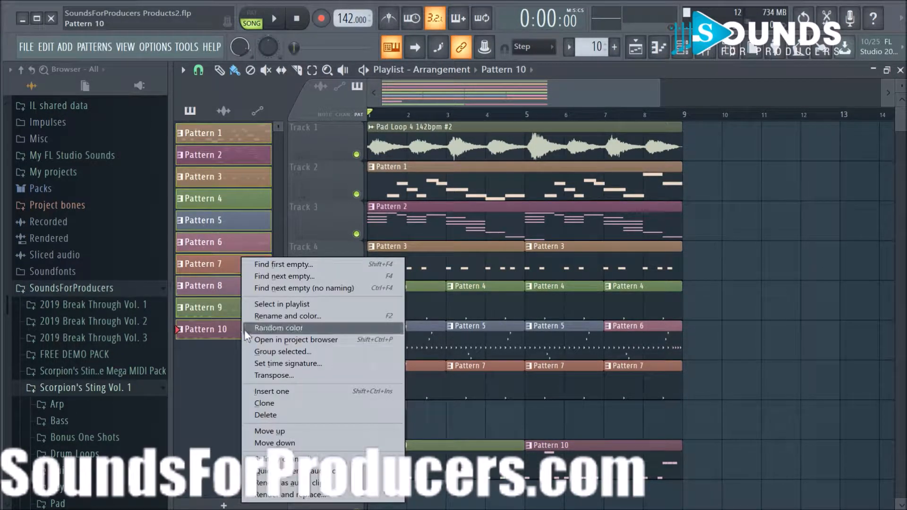
{"action": "left_click", "coordinate": [307, 316]}
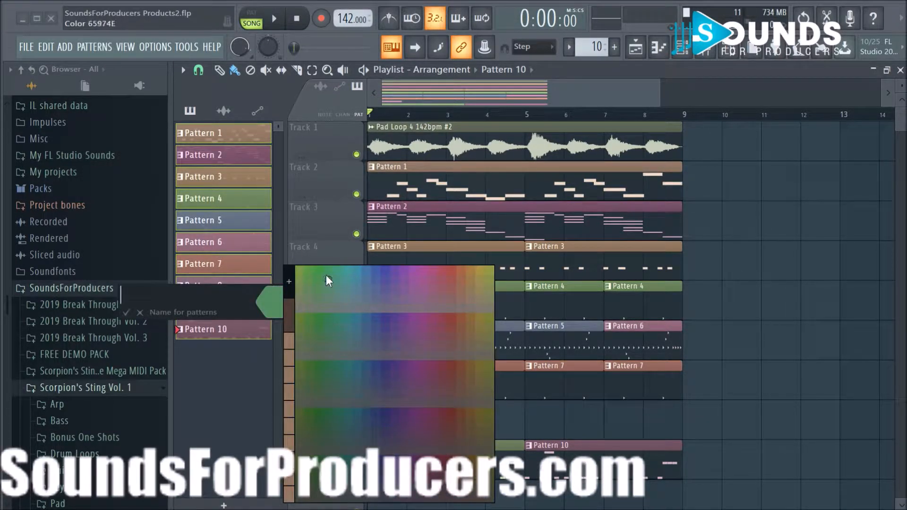
{"action": "left_click", "coordinate": [307, 271]}
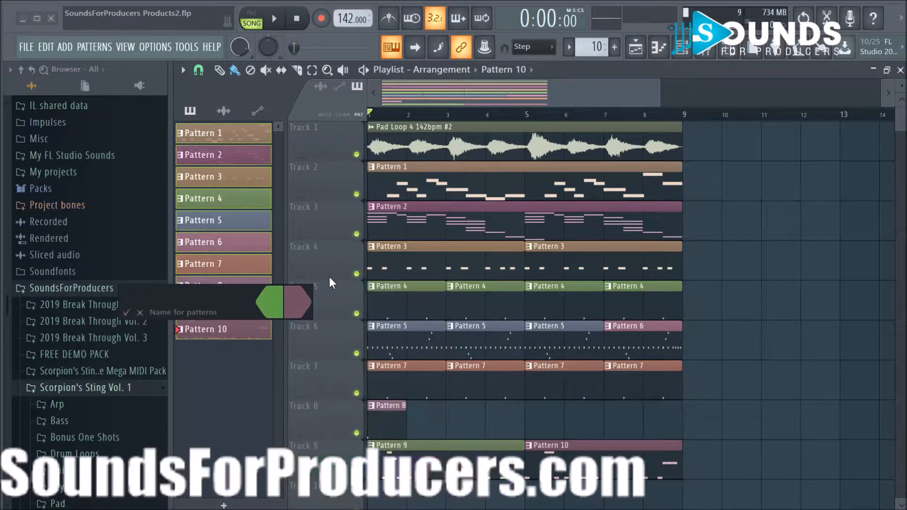
{"action": "left_click", "coordinate": [285, 304]}
{"action": "left_click", "coordinate": [412, 271]}
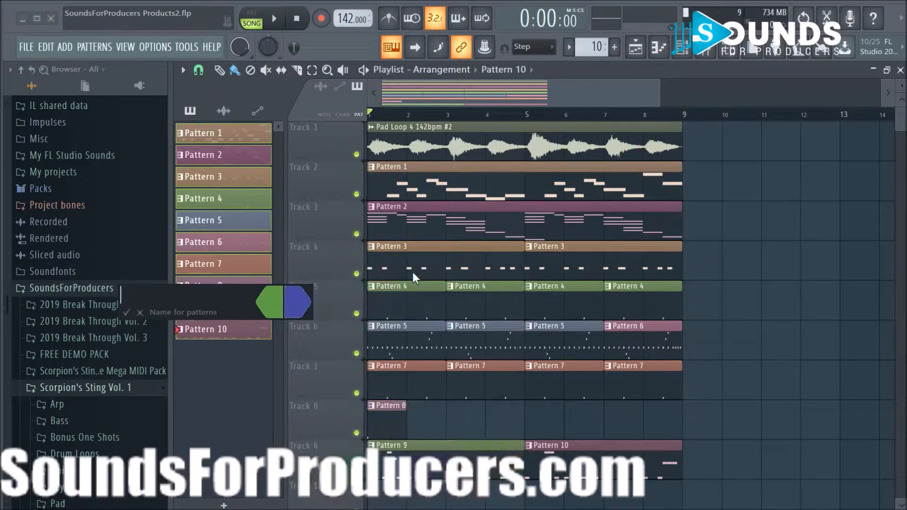
{"action": "key", "text": "Return"}
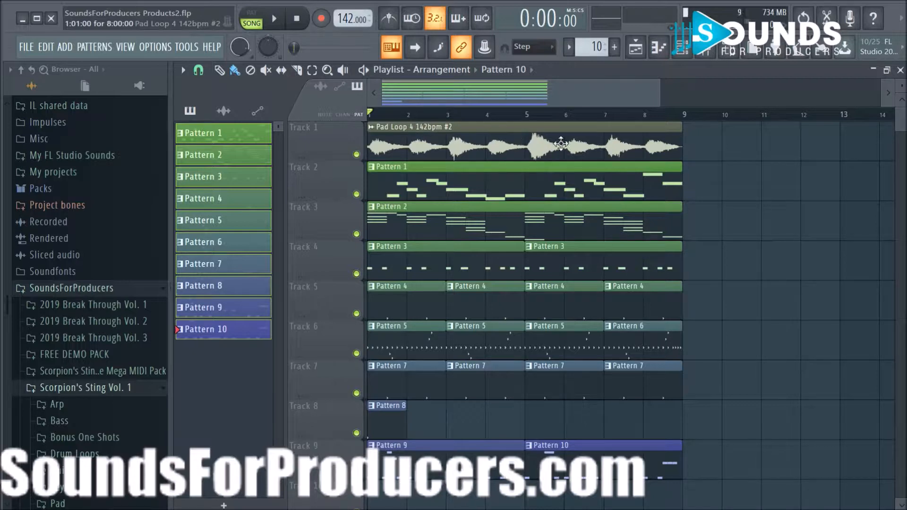
Check the options of the Pad Loop 4 142bpm #2 audio clip, and play the recolored arrangement from the start.
{"action": "left_click", "coordinate": [371, 128]}
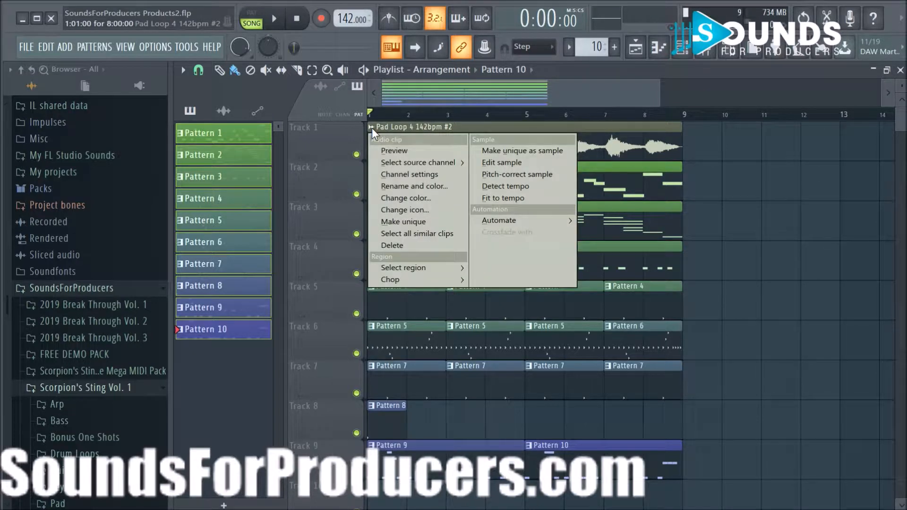
{"action": "left_click", "coordinate": [753, 190]}
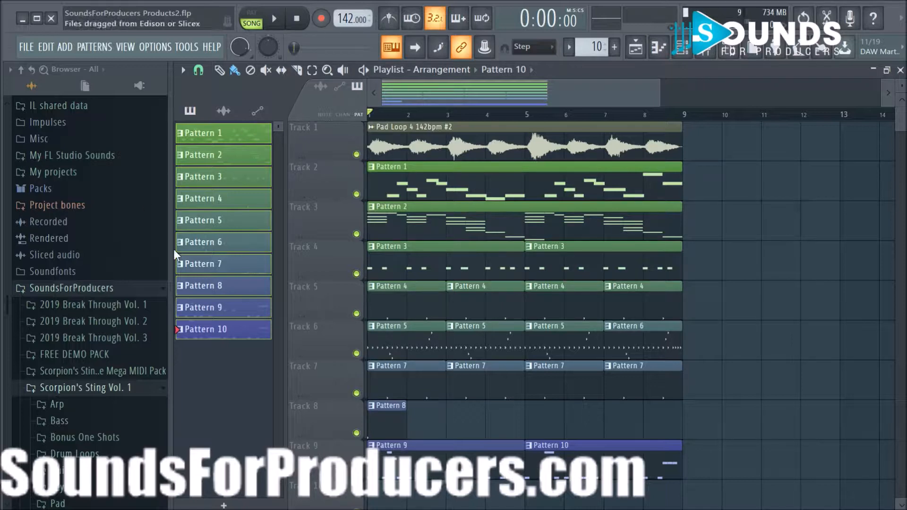
{"action": "scroll", "coordinate": [577, 117], "scroll_direction": "up", "scroll_amount": 4}
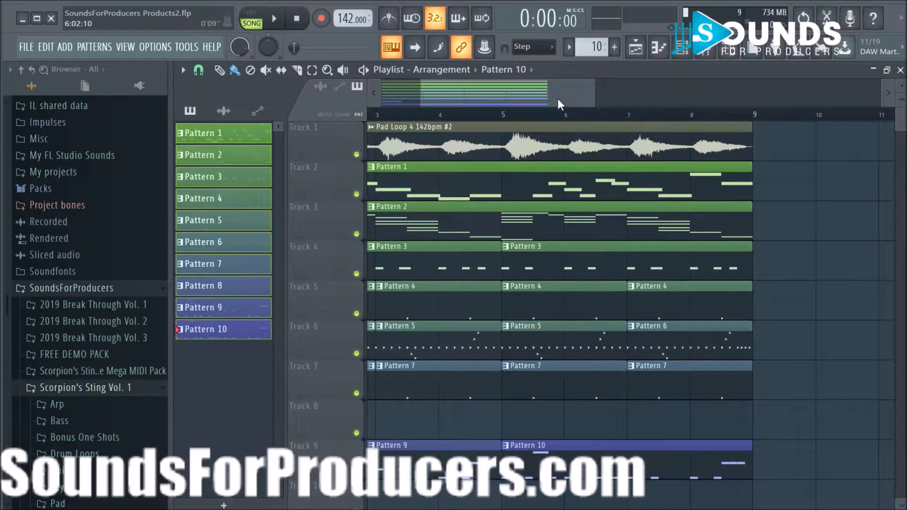
{"action": "key", "text": "space"}
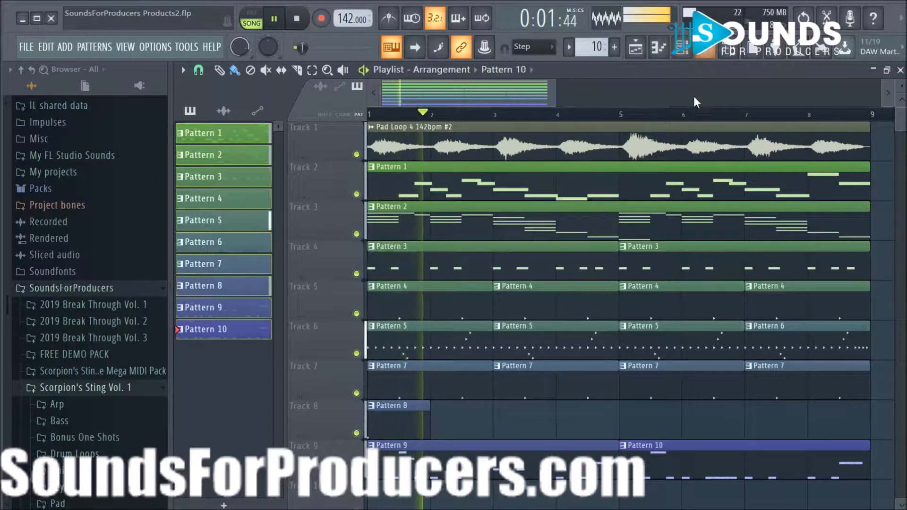
{"action": "scroll", "coordinate": [693, 174], "scroll_direction": "down", "scroll_amount": 2}
{"action": "scroll", "coordinate": [633, 284], "scroll_direction": "up", "scroll_amount": 2}
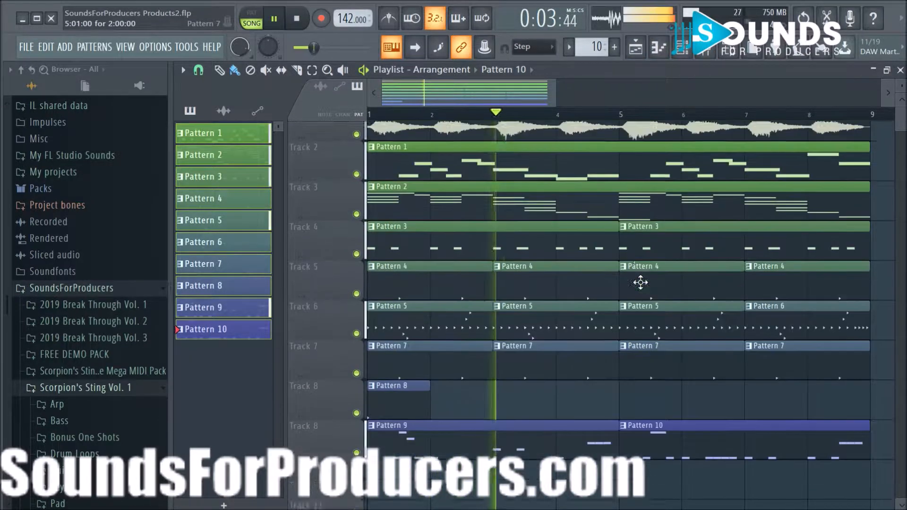
{"action": "scroll", "coordinate": [641, 282], "scroll_direction": "down", "scroll_amount": 1}
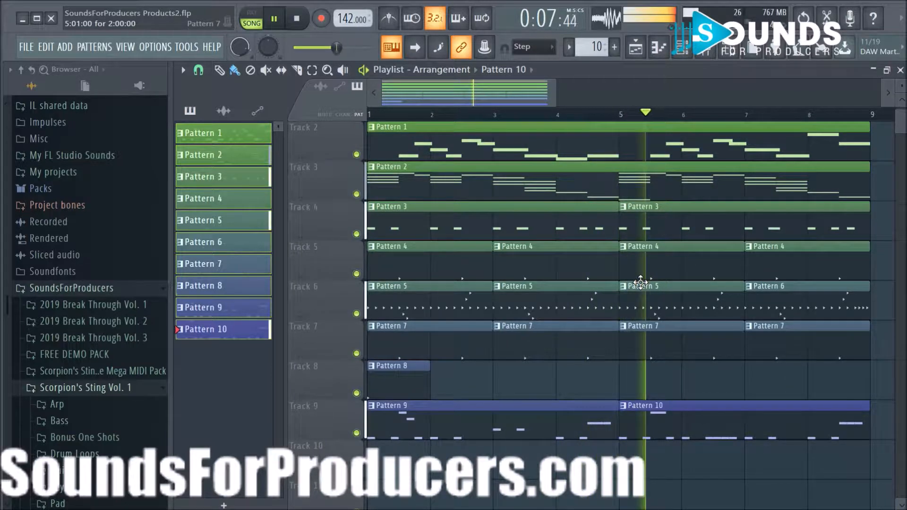
{"action": "scroll", "coordinate": [641, 283], "scroll_direction": "up", "scroll_amount": 1}
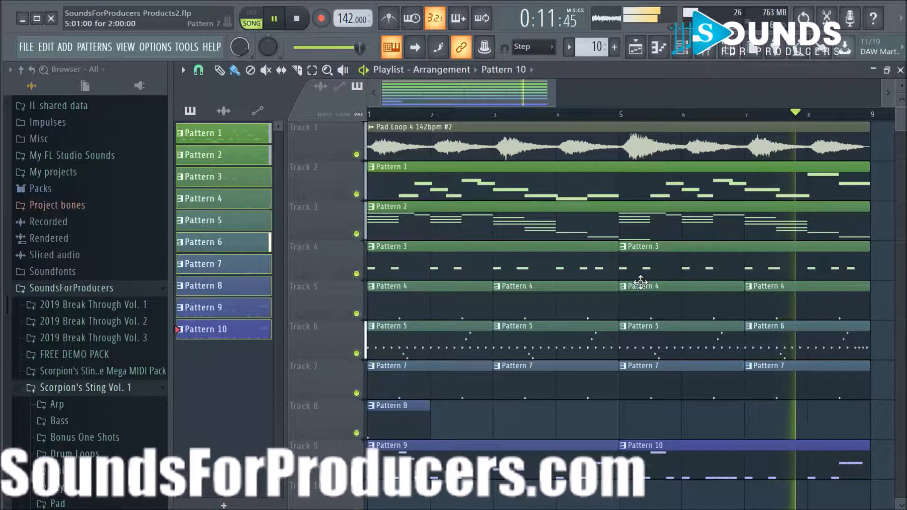
Stop playback and look over the gradient-colored clips across the whole playlist arrangement.
{"action": "key", "text": "space"}
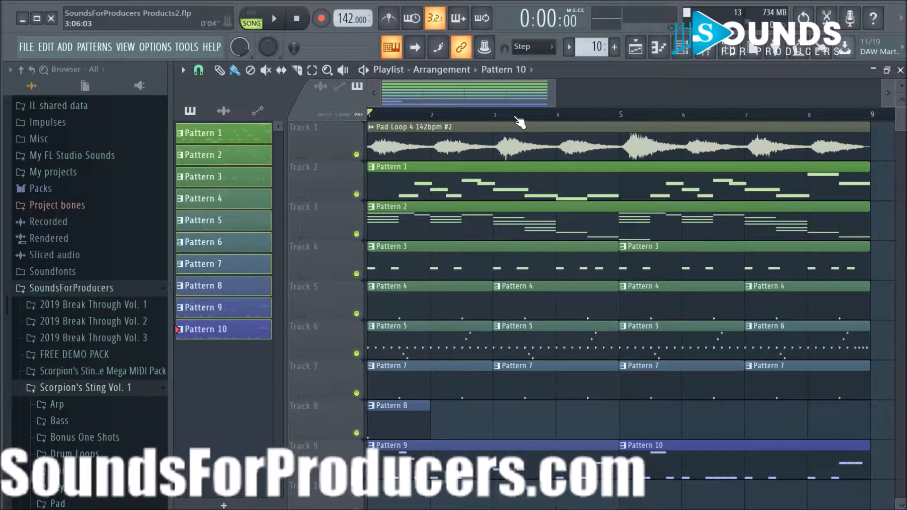
{"action": "scroll", "coordinate": [543, 198], "scroll_direction": "down", "scroll_amount": 2}
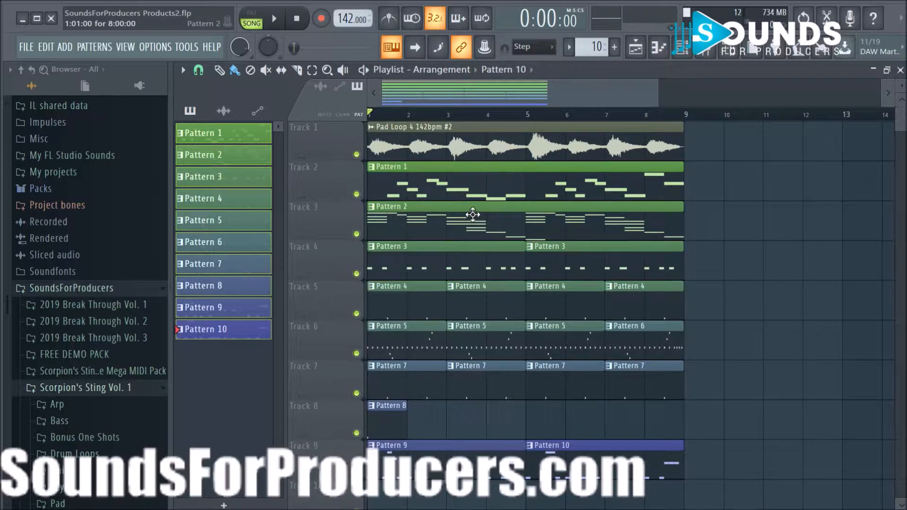
{"action": "scroll", "coordinate": [494, 122], "scroll_direction": "up", "scroll_amount": 2}
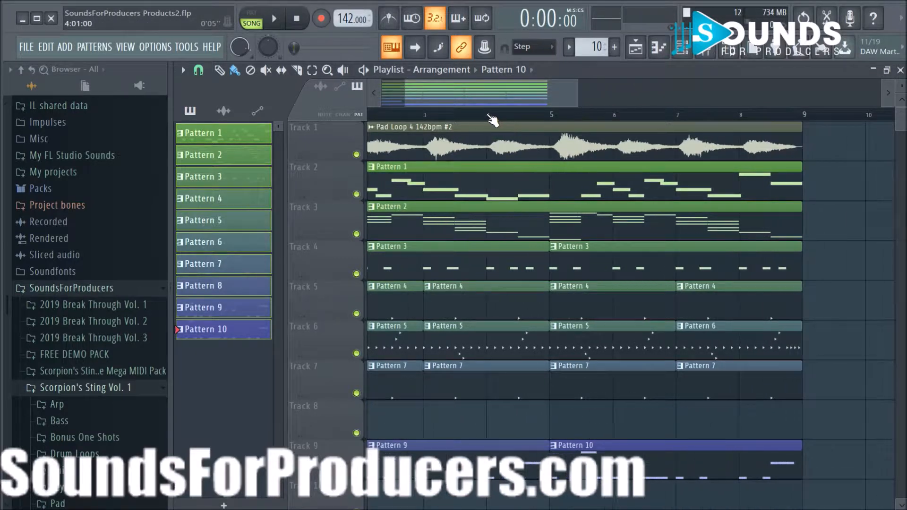
{"action": "scroll", "coordinate": [467, 124], "scroll_direction": "down", "scroll_amount": 2}
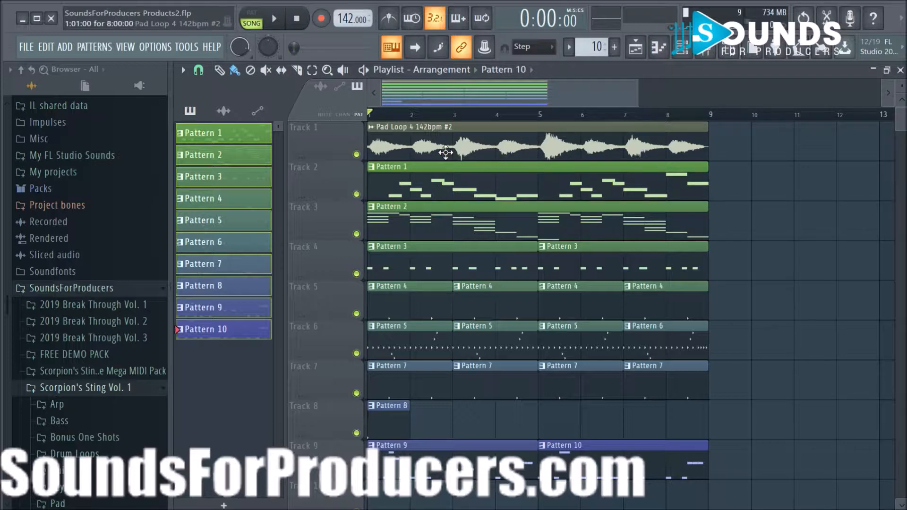
{"action": "scroll", "coordinate": [525, 121], "scroll_direction": "down", "scroll_amount": 3}
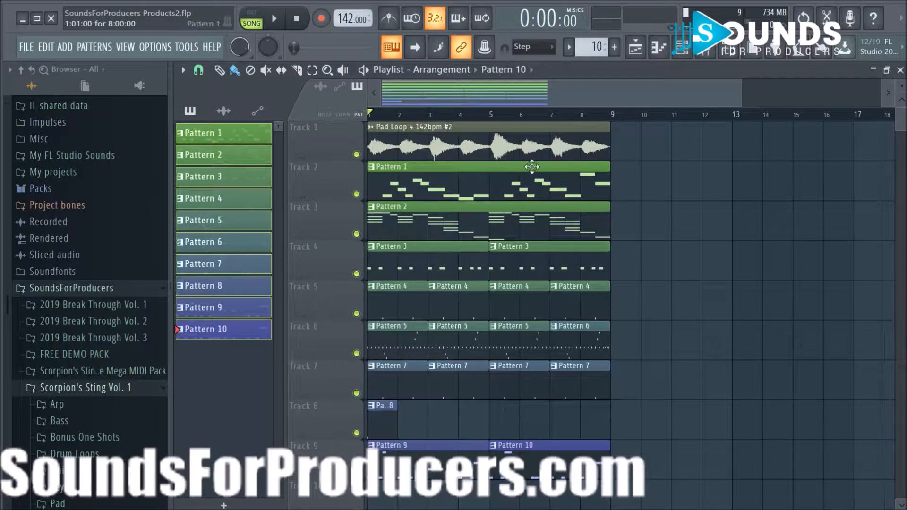
{"action": "left_click_drag", "start_coordinate": [495, 101], "coordinate": [467, 101]}
{"action": "scroll", "coordinate": [459, 119], "scroll_direction": "up", "scroll_amount": 3}
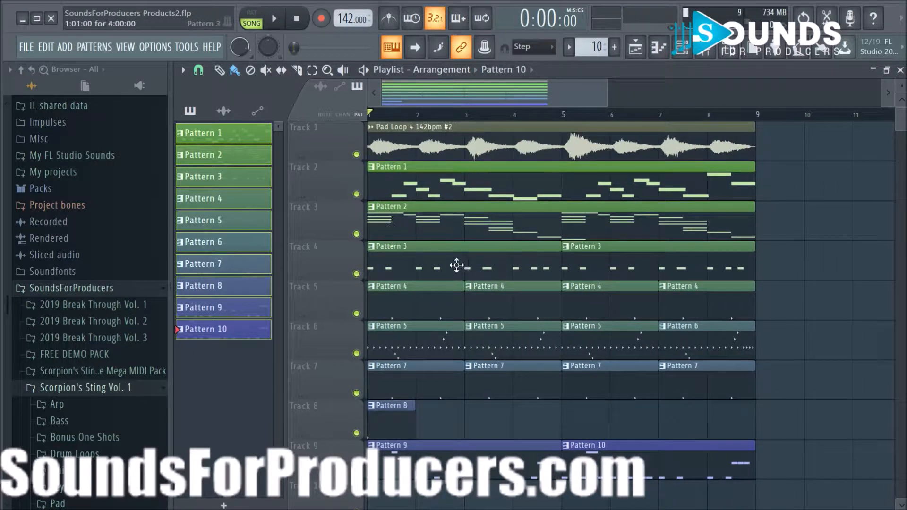
Briefly play the arrangement, stop it, and expand the Bonus One Shots and Percussion folders of Scorpion's Sting Vol. 1.
{"action": "key", "text": "space"}
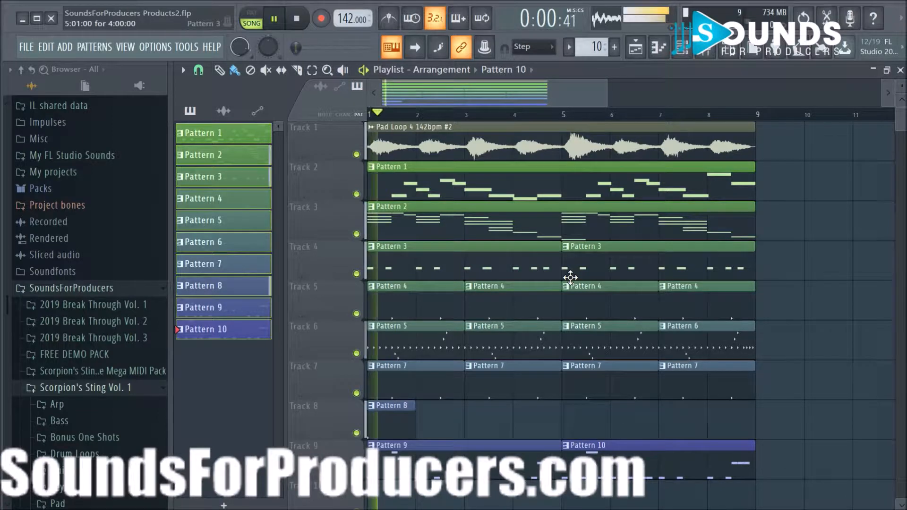
{"action": "scroll", "coordinate": [122, 365], "scroll_direction": "down", "scroll_amount": 3}
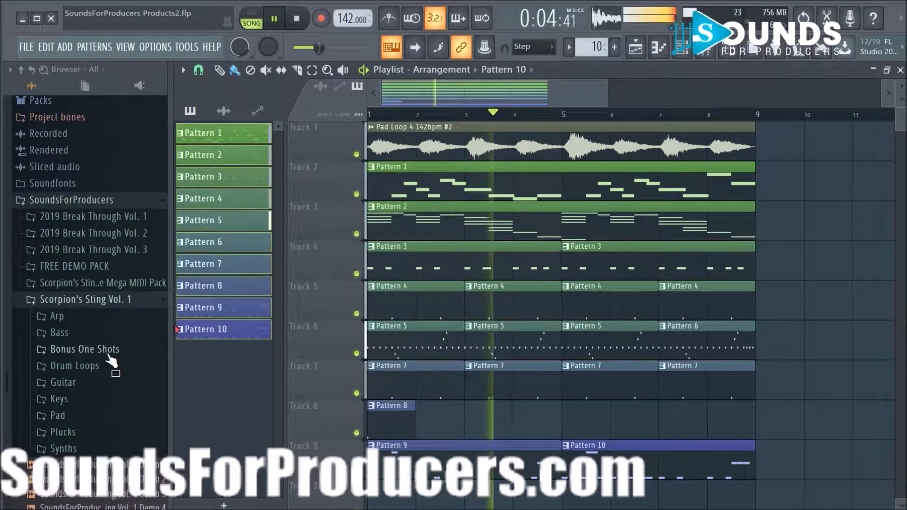
{"action": "scroll", "coordinate": [112, 359], "scroll_direction": "up", "scroll_amount": 3}
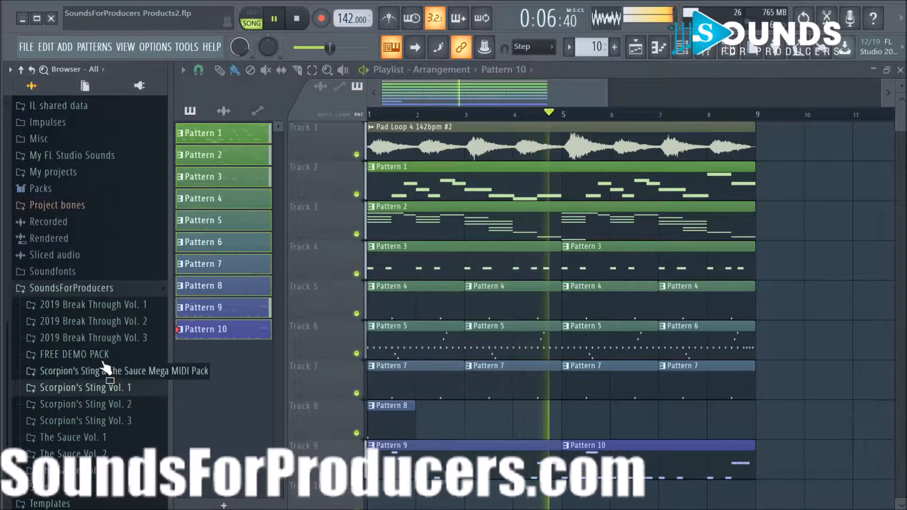
{"action": "left_click", "coordinate": [100, 389]}
{"action": "key", "text": "space"}
{"action": "scroll", "coordinate": [115, 356], "scroll_direction": "down", "scroll_amount": 6}
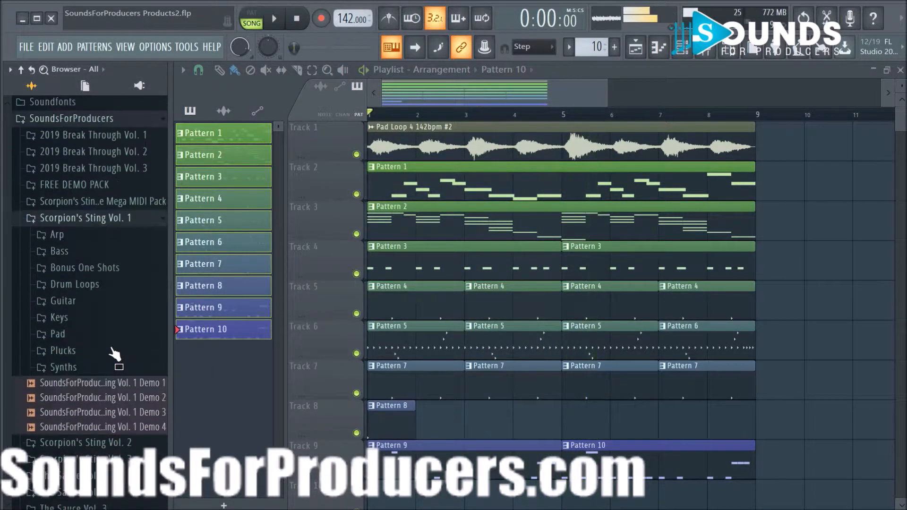
{"action": "left_click", "coordinate": [70, 267]}
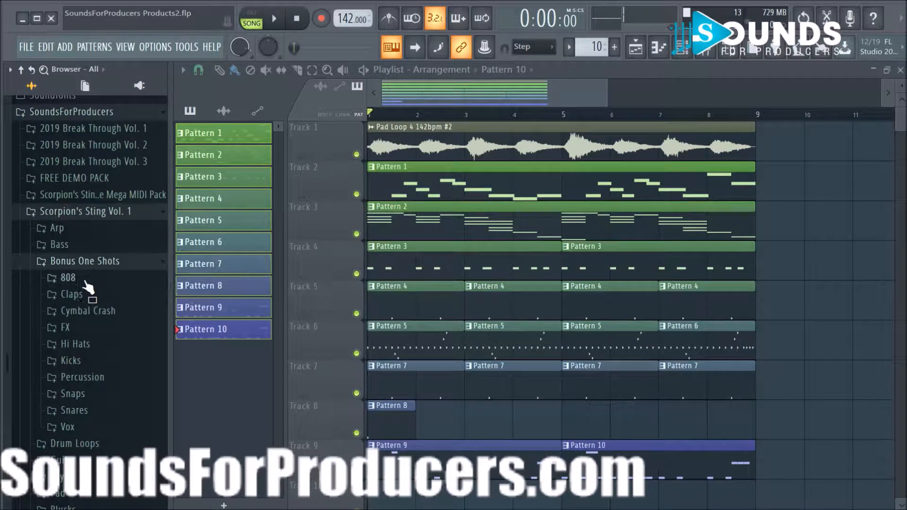
{"action": "left_click", "coordinate": [82, 377]}
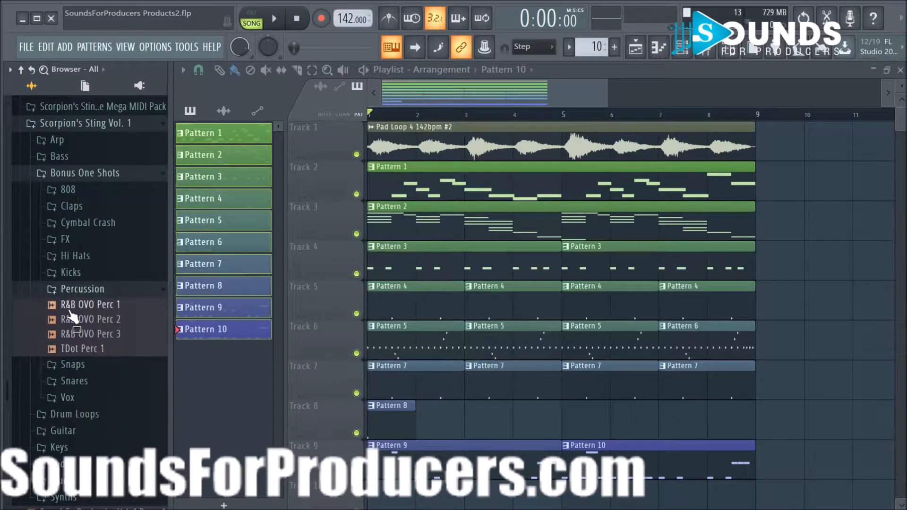
Audition R&B OVO Perc 2, R&B OVO Perc 3, TDot Perc 1 and R&B OVO Perc 1, and play the arrangement for comparison.
{"action": "left_click", "coordinate": [78, 319]}
{"action": "left_click", "coordinate": [85, 334]}
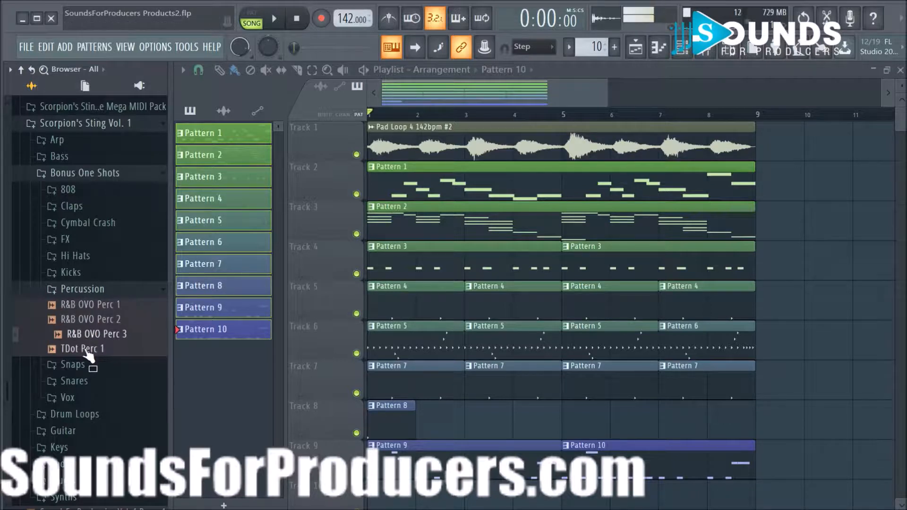
{"action": "left_click", "coordinate": [85, 349]}
{"action": "left_click", "coordinate": [88, 306]}
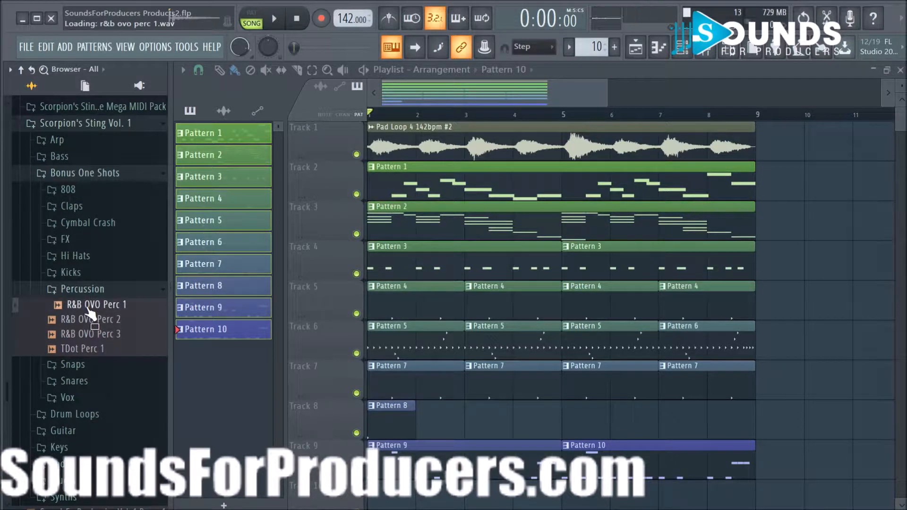
{"action": "key", "text": "space"}
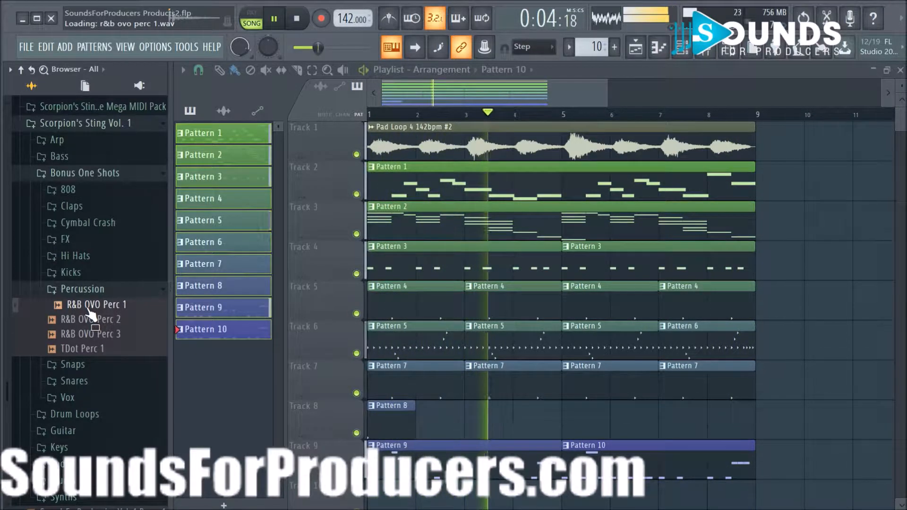
{"action": "key", "text": "space"}
Load the R&B OVO Perc 1 sample into a new channel and close its settings window.
{"action": "right_click", "coordinate": [91, 306]}
{"action": "left_click", "coordinate": [111, 315]}
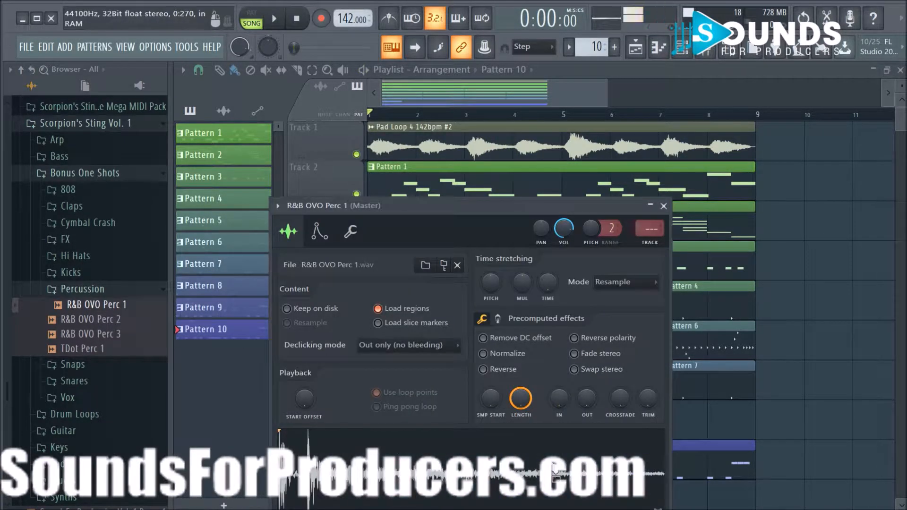
{"action": "left_click", "coordinate": [663, 207]}
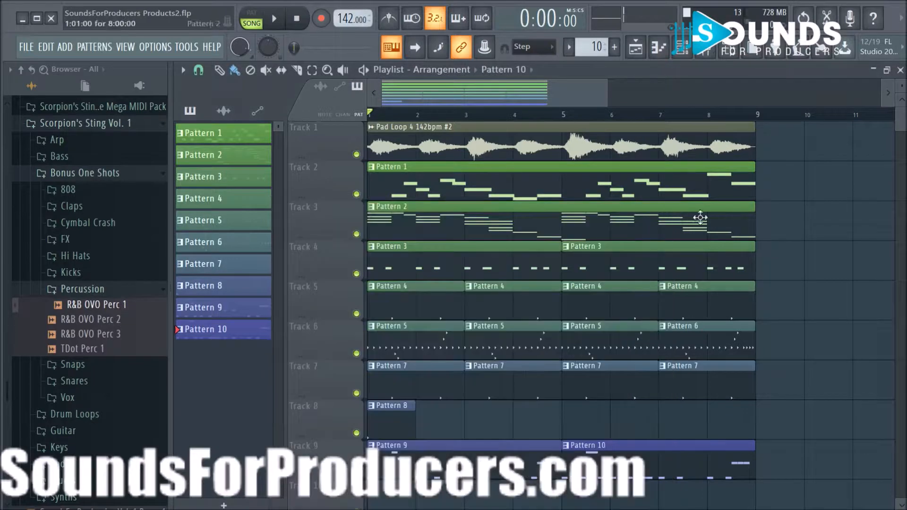
Create Pattern 11 with its default name and place a two-bar clip of it at the start of Track 10.
{"action": "scroll", "coordinate": [824, 273], "scroll_direction": "down", "scroll_amount": 1}
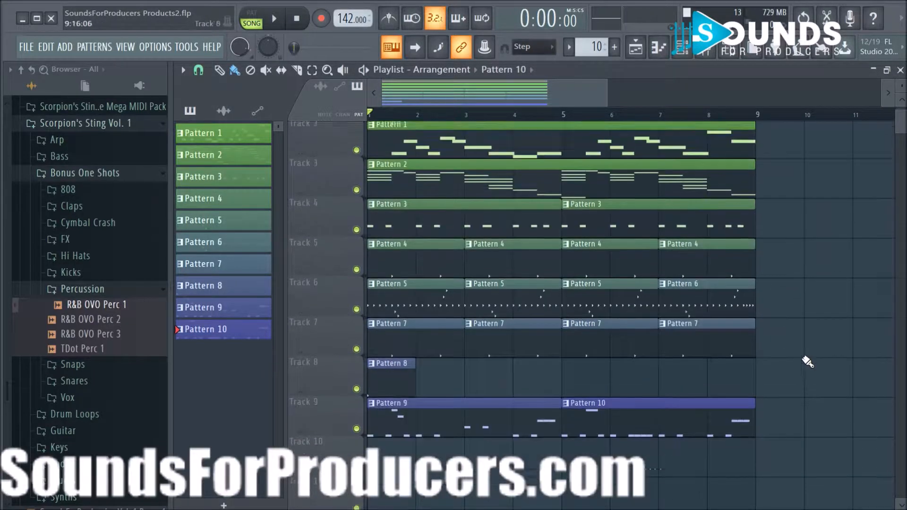
{"action": "left_click", "coordinate": [614, 47]}
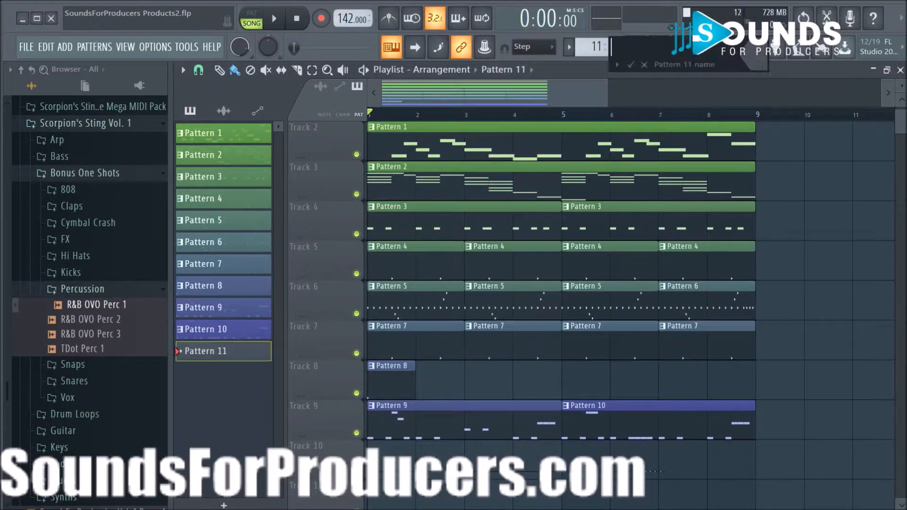
{"action": "left_click", "coordinate": [631, 65]}
{"action": "scroll", "coordinate": [546, 336], "scroll_direction": "down", "scroll_amount": 2}
{"action": "left_click", "coordinate": [528, 382]}
{"action": "left_click_drag", "start_coordinate": [528, 382], "coordinate": [468, 386]}
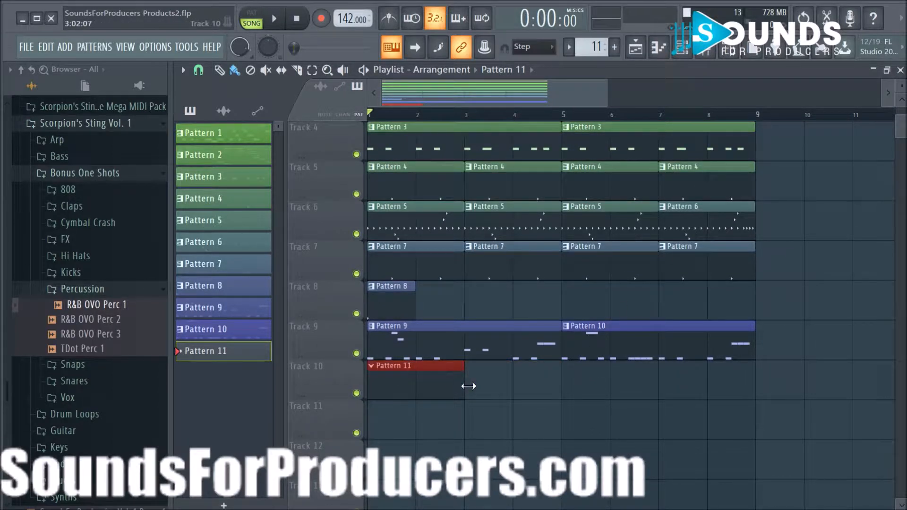
Activate steps 9 and 41 for R&B OVO Perc 1 in Pattern 11 while the arrangement plays.
{"action": "left_click", "coordinate": [683, 55]}
{"action": "left_click_drag", "start_coordinate": [815, 186], "coordinate": [470, 173]}
{"action": "key", "text": "space"}
{"action": "left_click", "coordinate": [544, 434]}
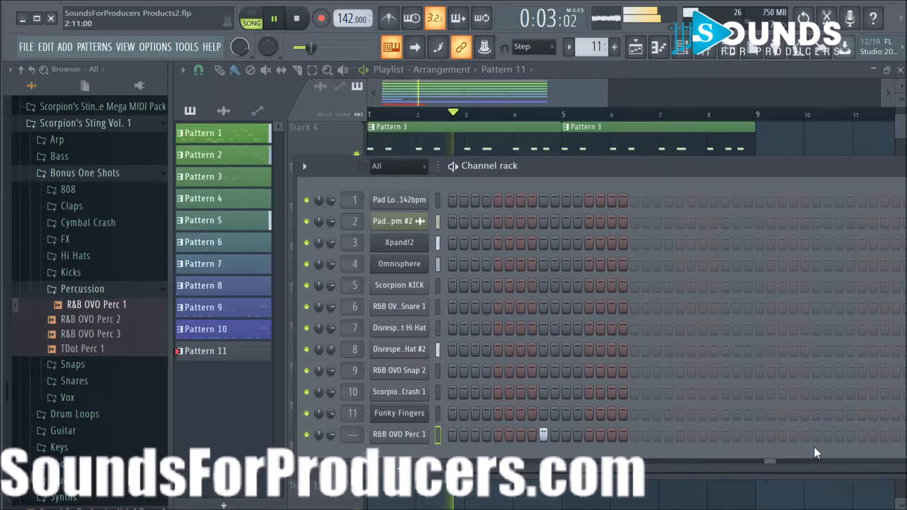
{"action": "left_click", "coordinate": [904, 435]}
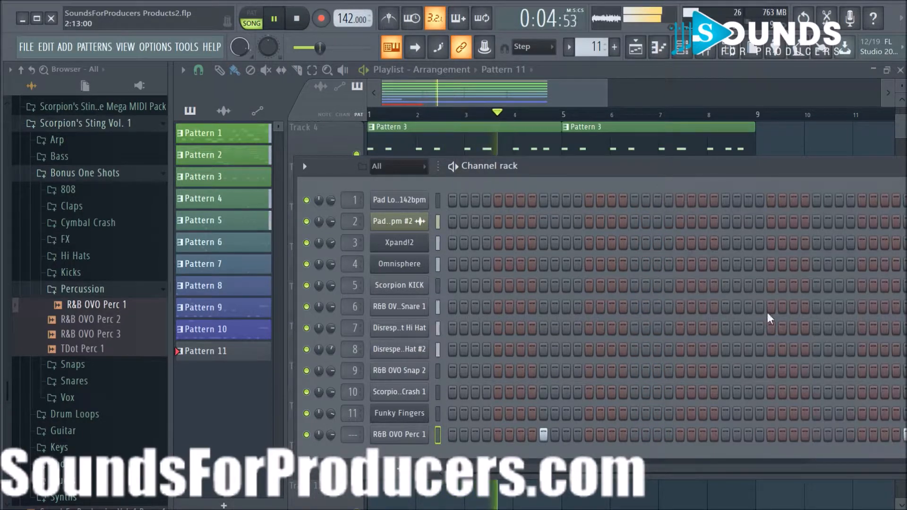
Lengthen the Pattern 11 clip on Track 10 to four bars and duplicate it at bar 5.
{"action": "right_click", "coordinate": [803, 144]}
{"action": "key", "text": "space"}
{"action": "key", "text": "space"}
{"action": "left_click_drag", "start_coordinate": [462, 380], "coordinate": [560, 378]}
{"action": "left_click_drag", "start_coordinate": [429, 385], "coordinate": [610, 399], "text": "shift"}
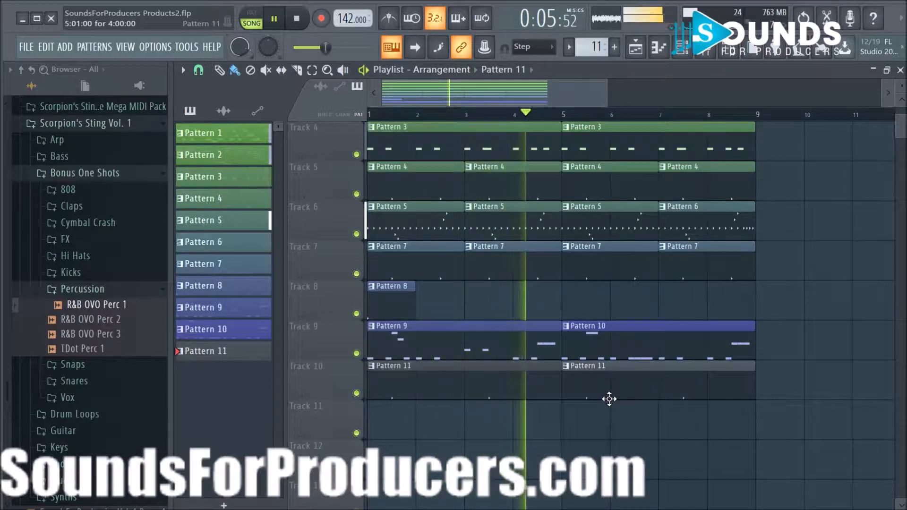
Examine the level and cut group options in the R&B OVO Perc 1 channel settings.
{"action": "key", "text": "F6"}
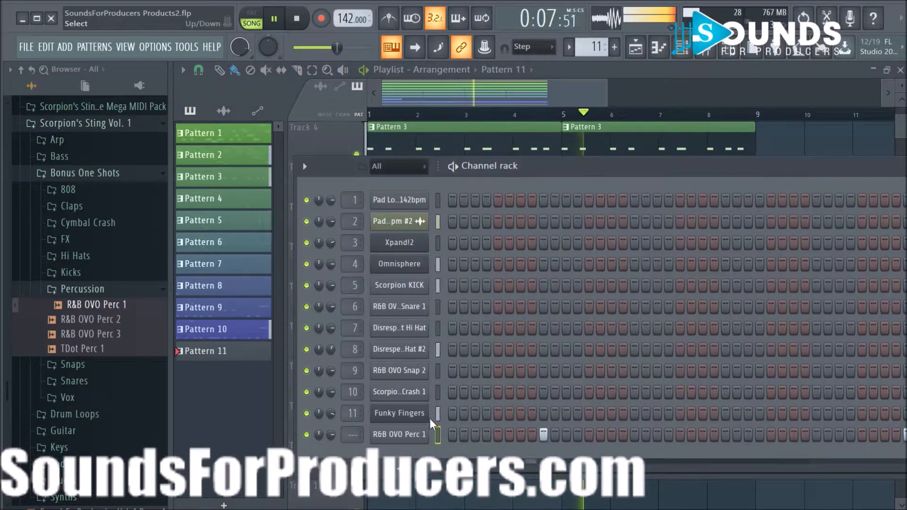
{"action": "left_click", "coordinate": [410, 434]}
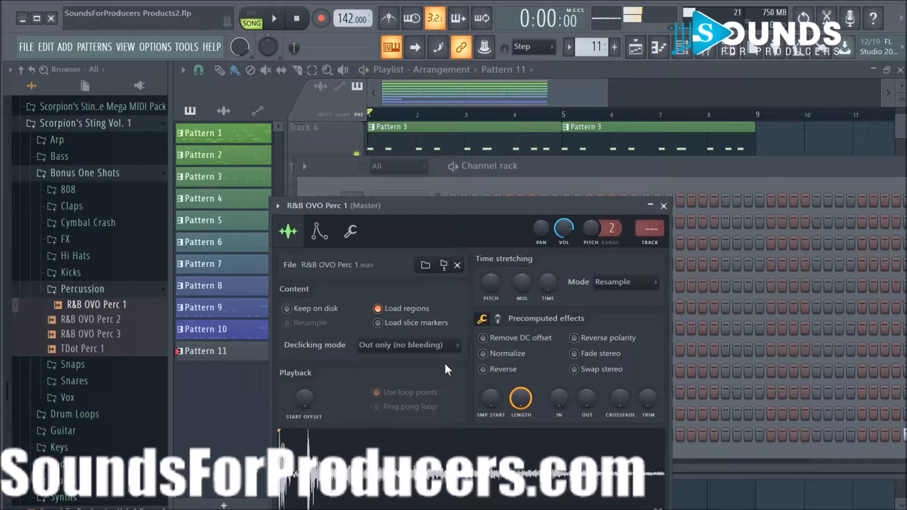
{"action": "left_click", "coordinate": [350, 231]}
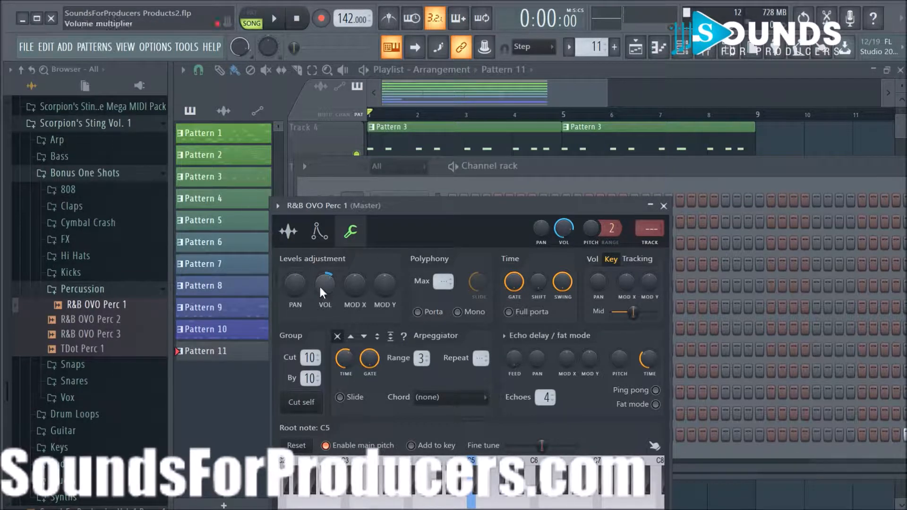
{"action": "left_click", "coordinate": [288, 231]}
{"action": "left_click", "coordinate": [664, 206]}
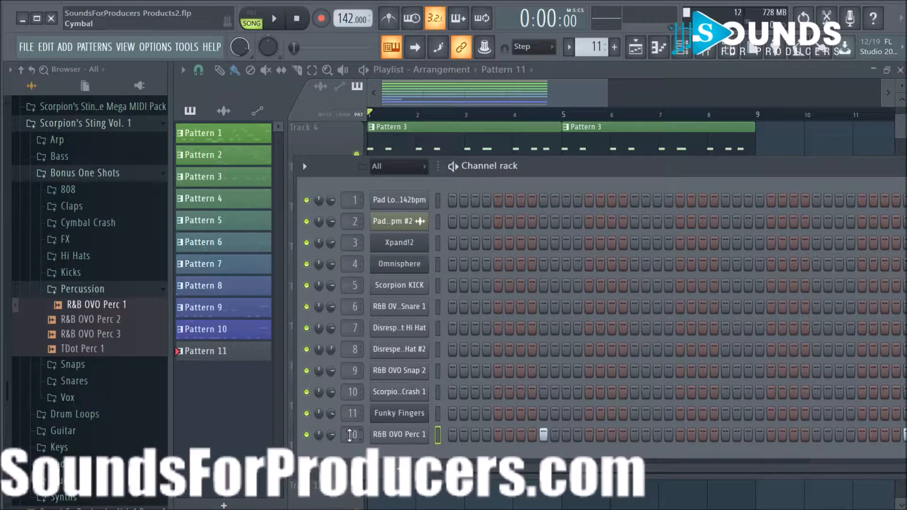
Start playback and route the R&B OVO Perc 1 channel to mixer track 12.
{"action": "key", "text": "space"}
{"action": "scroll", "coordinate": [350, 434], "scroll_direction": "up", "scroll_amount": 1}
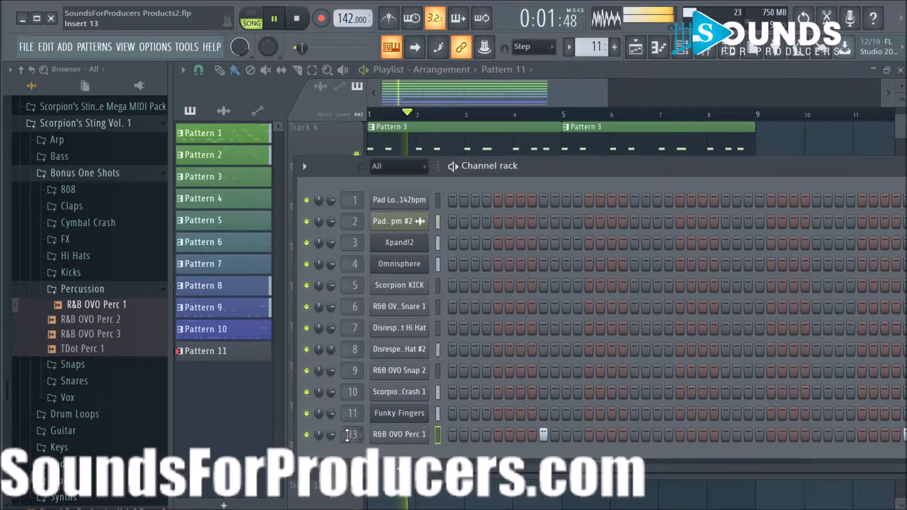
{"action": "scroll", "coordinate": [343, 434], "scroll_direction": "down", "scroll_amount": 1}
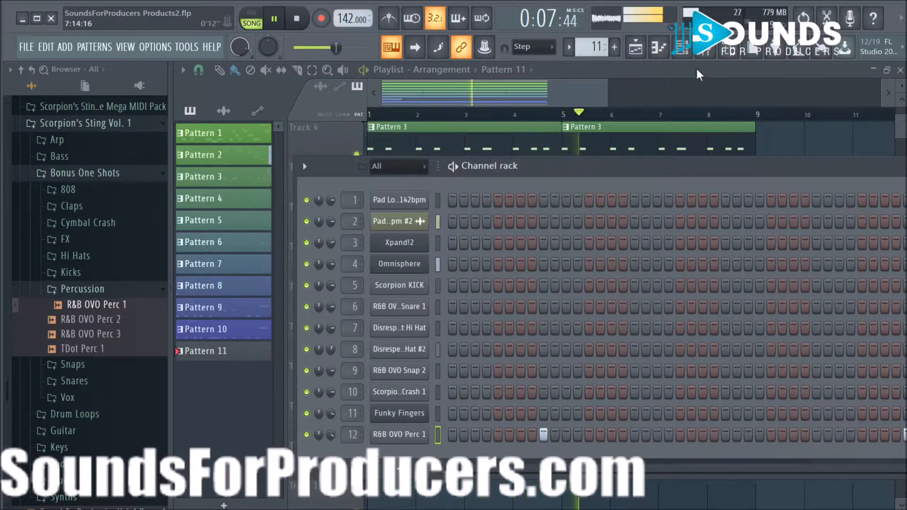
Rename mixer track Insert 12 as Perc.
{"action": "left_click", "coordinate": [705, 53]}
{"action": "right_click", "coordinate": [572, 85]}
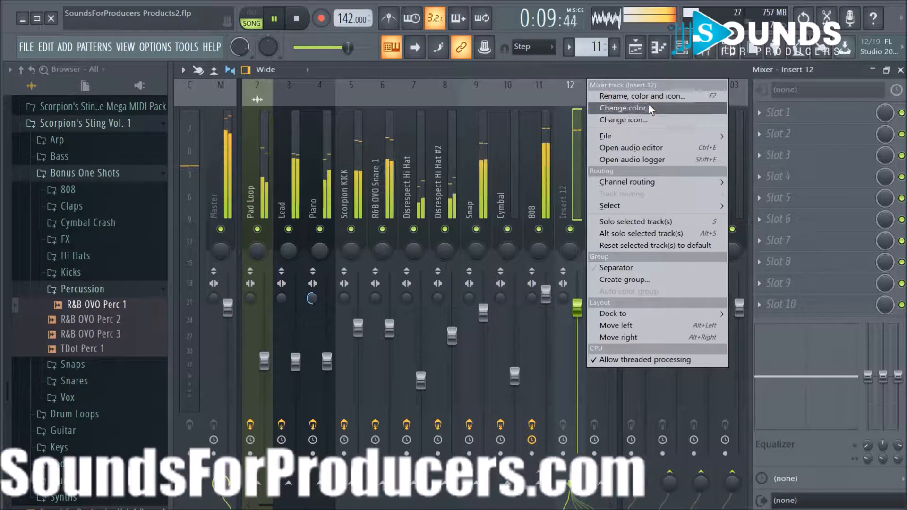
{"action": "left_click", "coordinate": [652, 92]}
{"action": "type", "text": "Perc"}
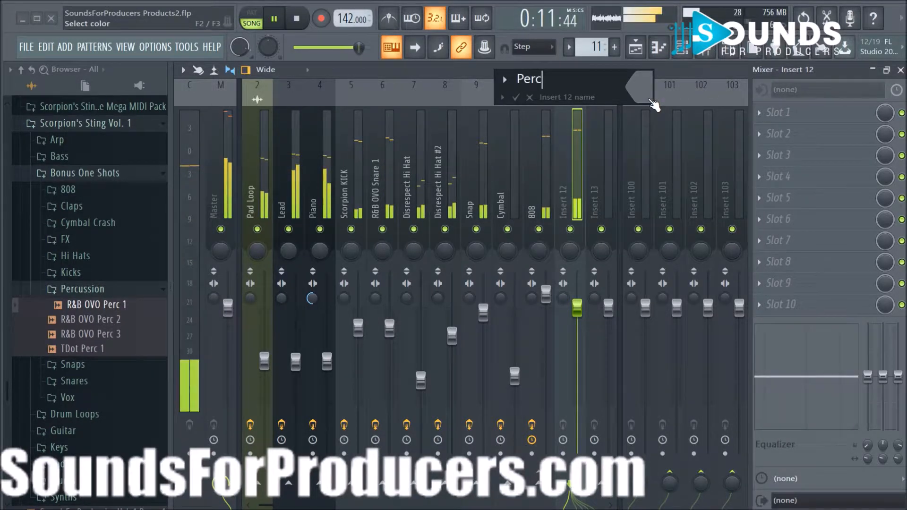
{"action": "key", "text": "Return"}
Add Fruity Parametric EQ 2 to slot 1 of the Perc track and cut the lows with band 1 at about 200 Hz, slope Steep 6.
{"action": "left_click", "coordinate": [761, 114]}
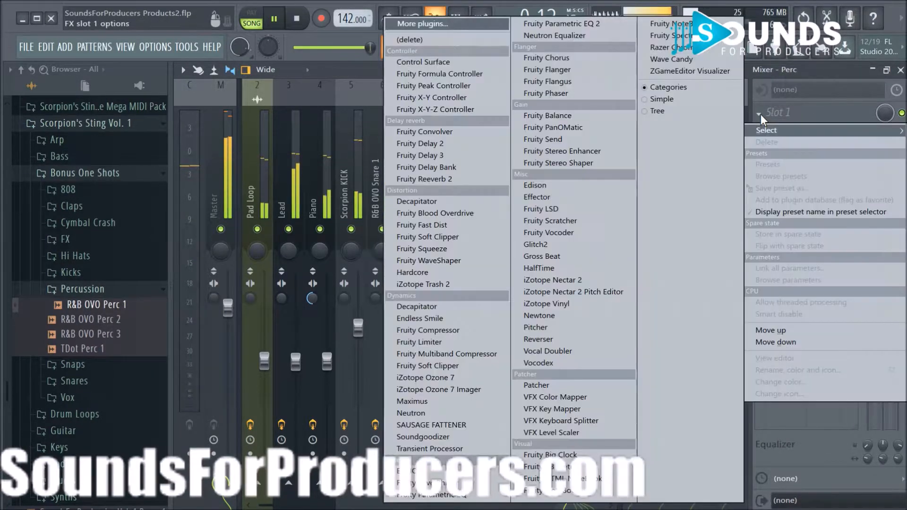
{"action": "left_click", "coordinate": [576, 25]}
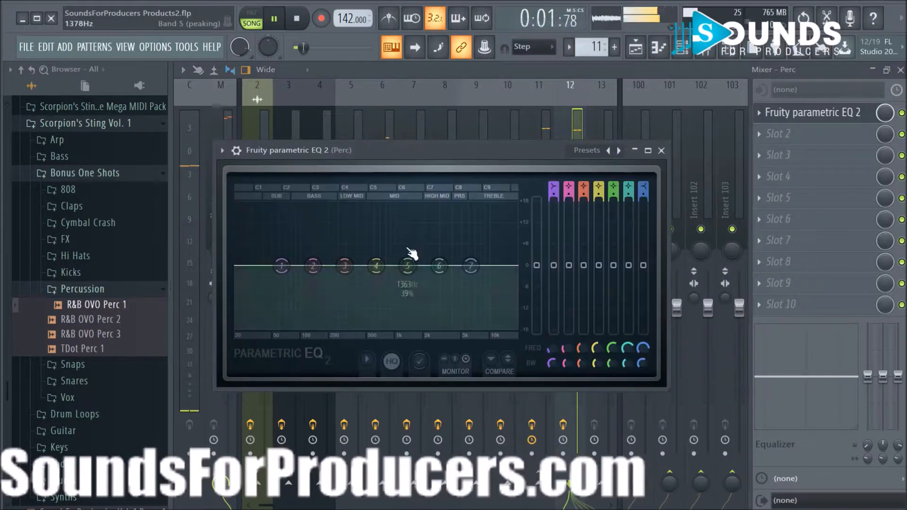
{"action": "left_click_drag", "start_coordinate": [293, 271], "coordinate": [333, 327]}
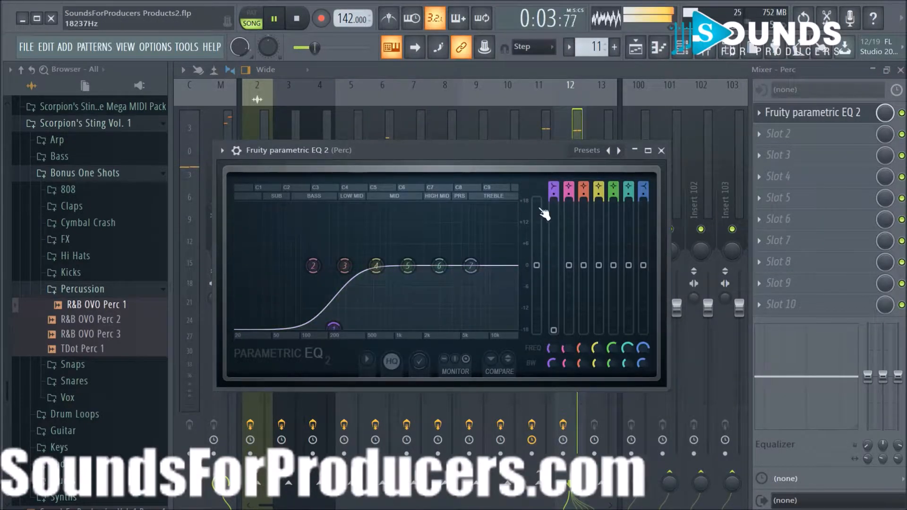
{"action": "scroll", "coordinate": [554, 195], "scroll_direction": "up", "scroll_amount": 3}
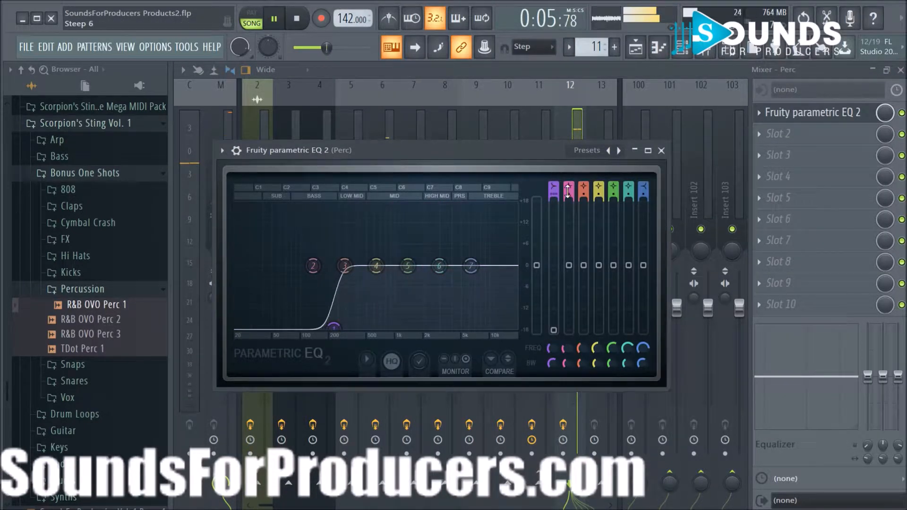
Add Fruity Reeverb 2 to slot 2 of the Perc track and lower the track's volume slightly.
{"action": "left_click", "coordinate": [661, 150]}
{"action": "left_click", "coordinate": [761, 134]}
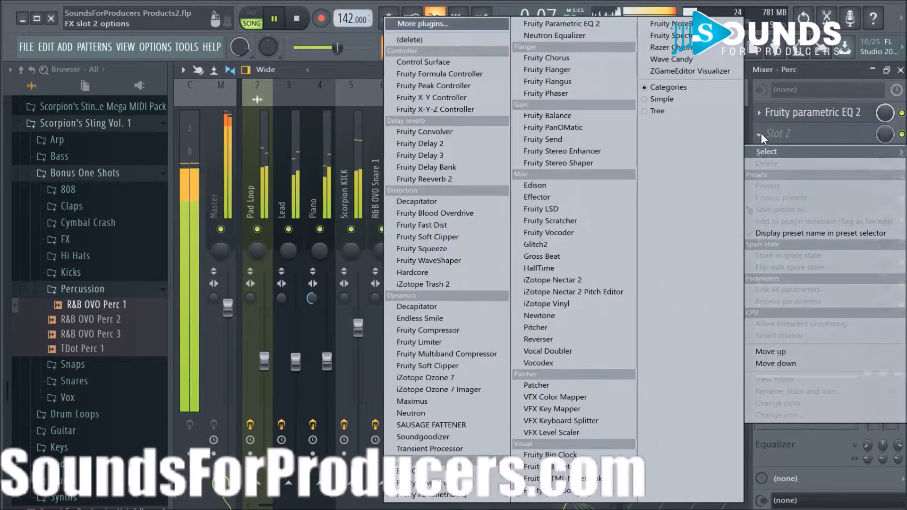
{"action": "left_click", "coordinate": [474, 179]}
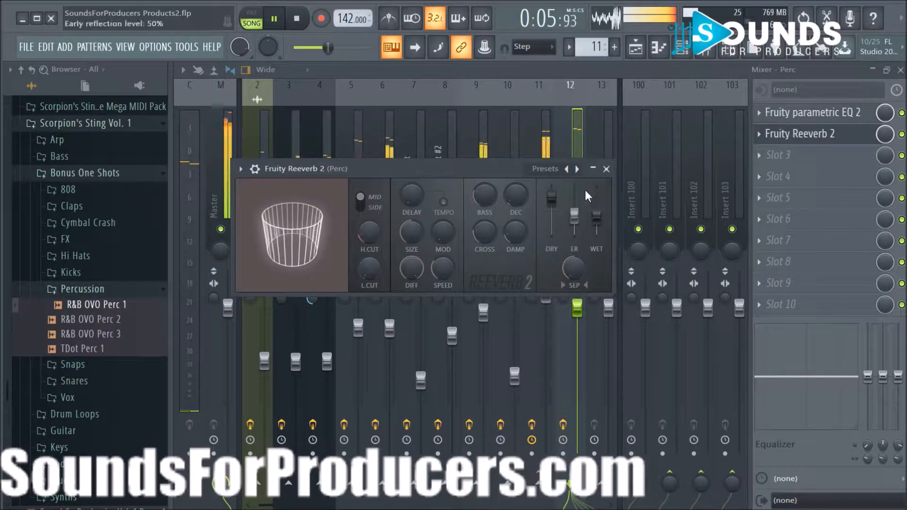
{"action": "left_click", "coordinate": [605, 169]}
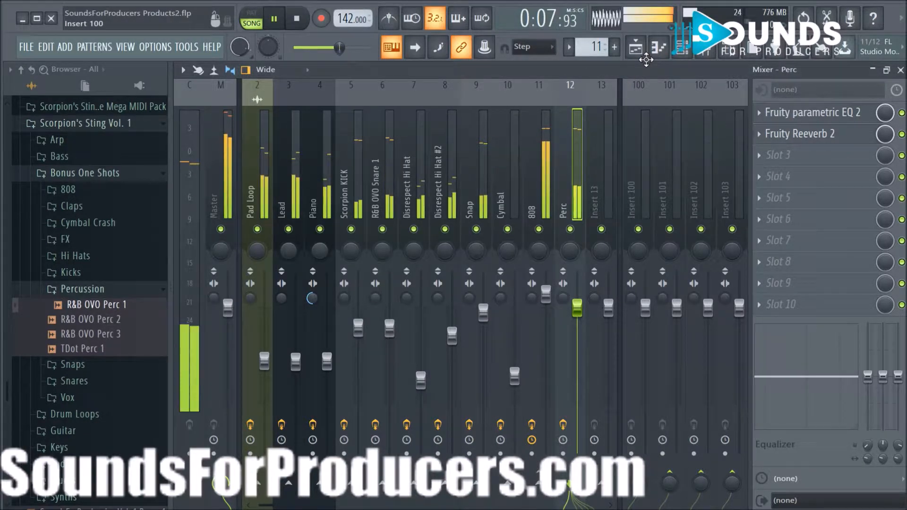
{"action": "left_click_drag", "start_coordinate": [579, 315], "coordinate": [579, 325]}
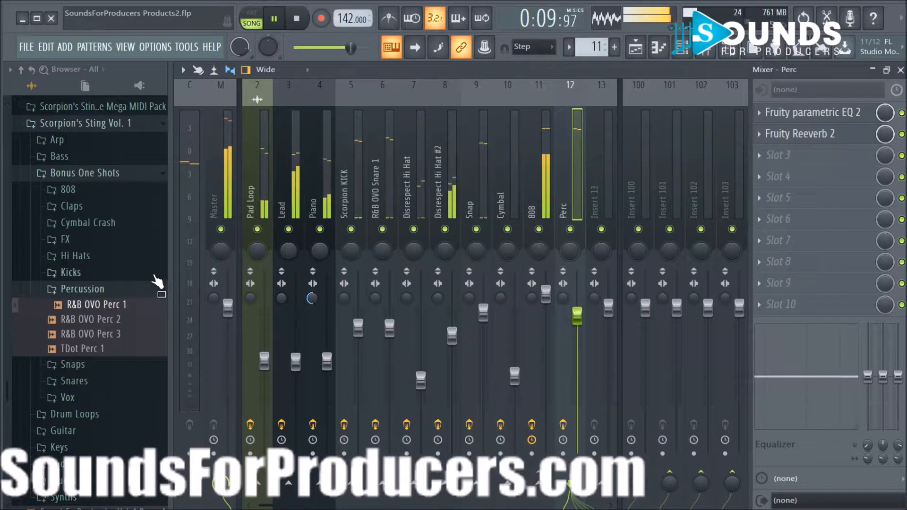
Expand the Hi Hats sample folder and audition R&B OVO Hi Hat and Disrespect Open Hi Hat 1 over the playing song.
{"action": "left_click", "coordinate": [132, 299]}
{"action": "key", "text": "space"}
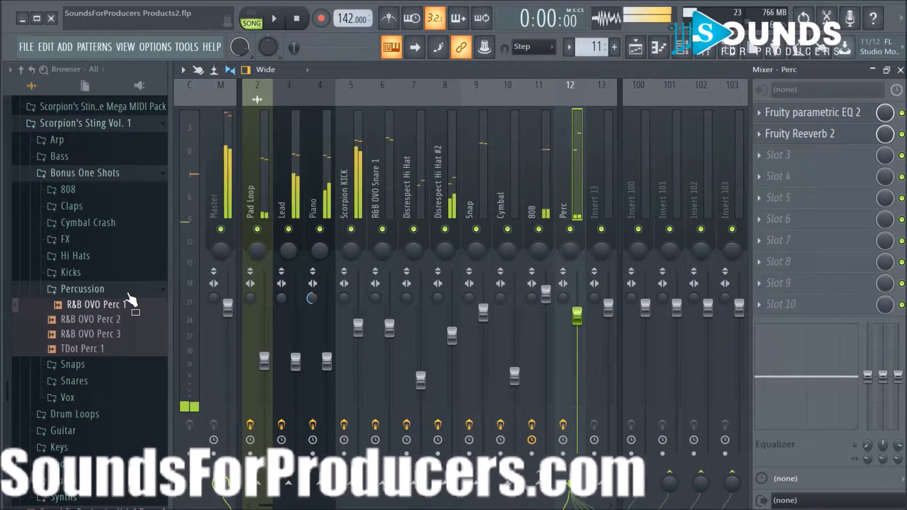
{"action": "left_click", "coordinate": [127, 292]}
{"action": "left_click", "coordinate": [78, 257]}
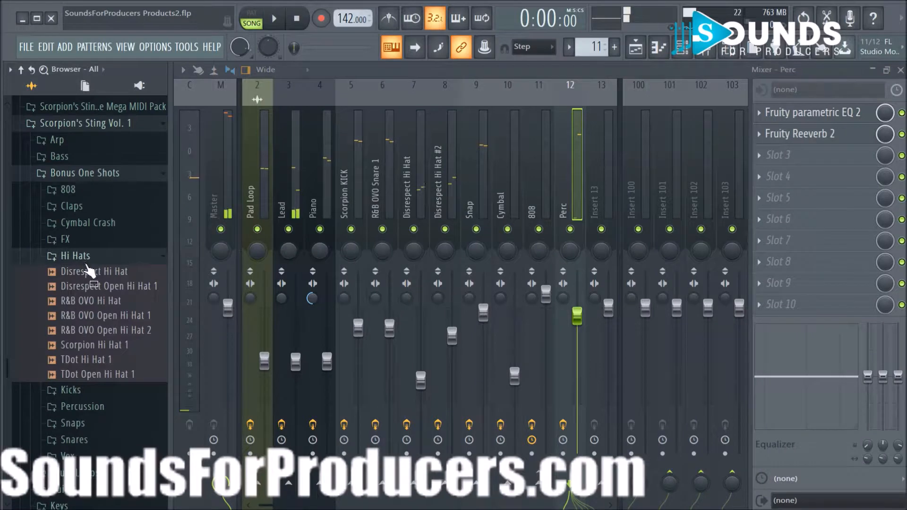
{"action": "key", "text": "space"}
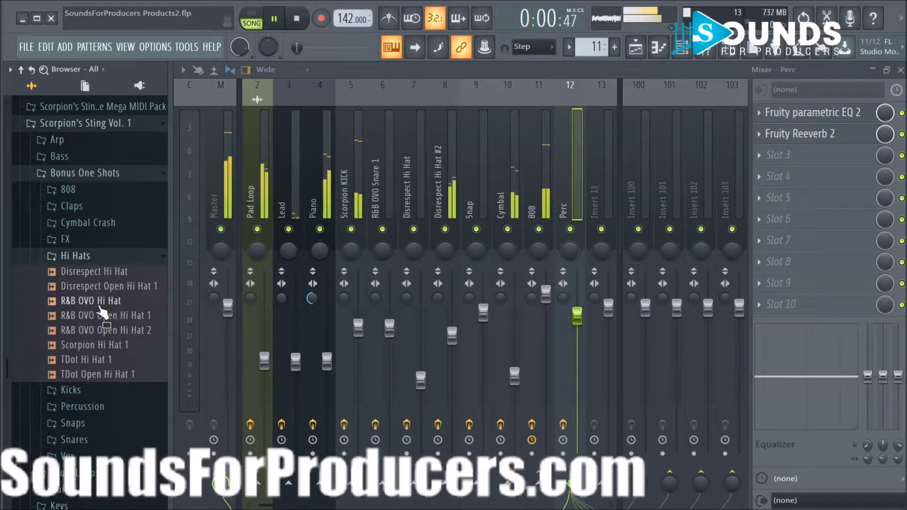
{"action": "left_click", "coordinate": [100, 301]}
{"action": "left_click", "coordinate": [102, 286]}
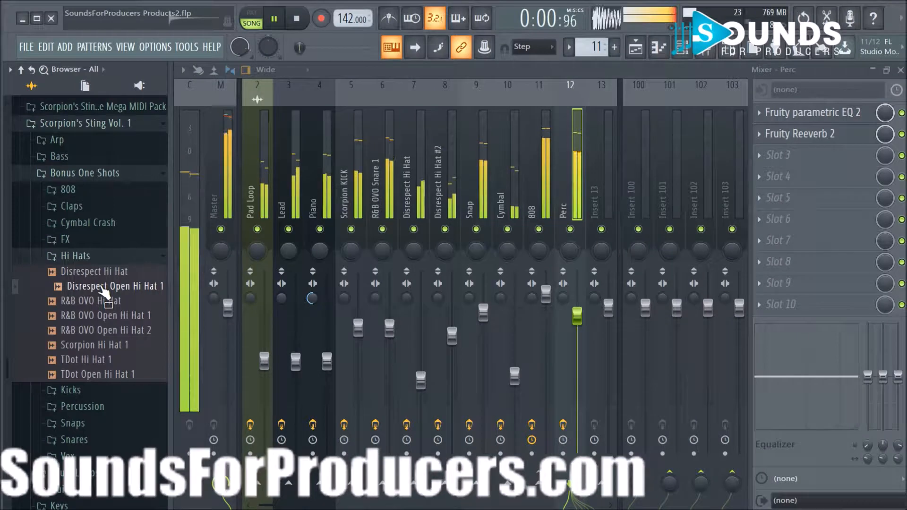
Load Disrespect Open Hi Hat 1 into a new channel with a slightly raised pitch, routed to mixer track 13.
{"action": "right_click", "coordinate": [101, 290]}
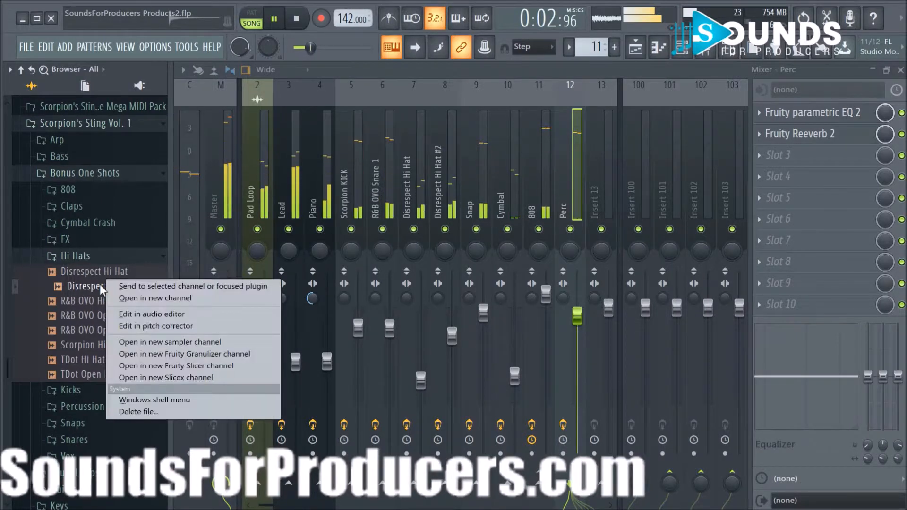
{"action": "left_click", "coordinate": [142, 298]}
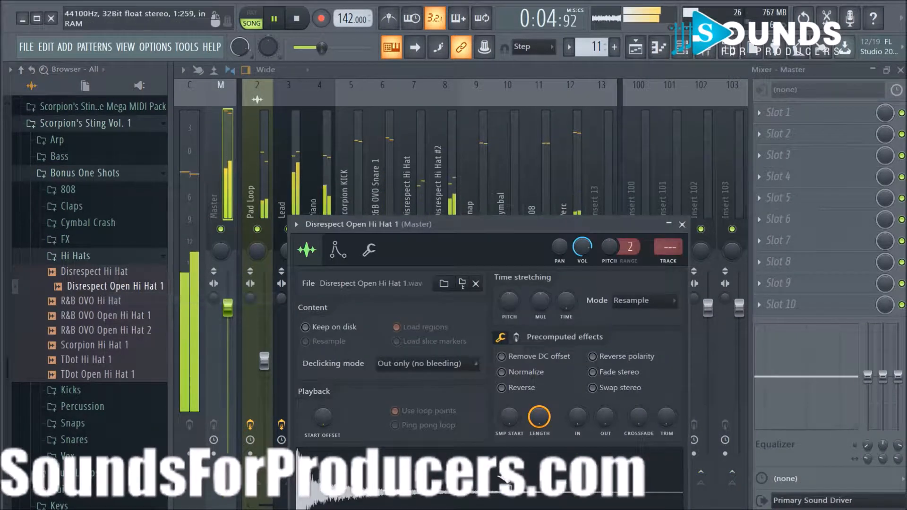
{"action": "left_click_drag", "start_coordinate": [610, 246], "coordinate": [610, 234]}
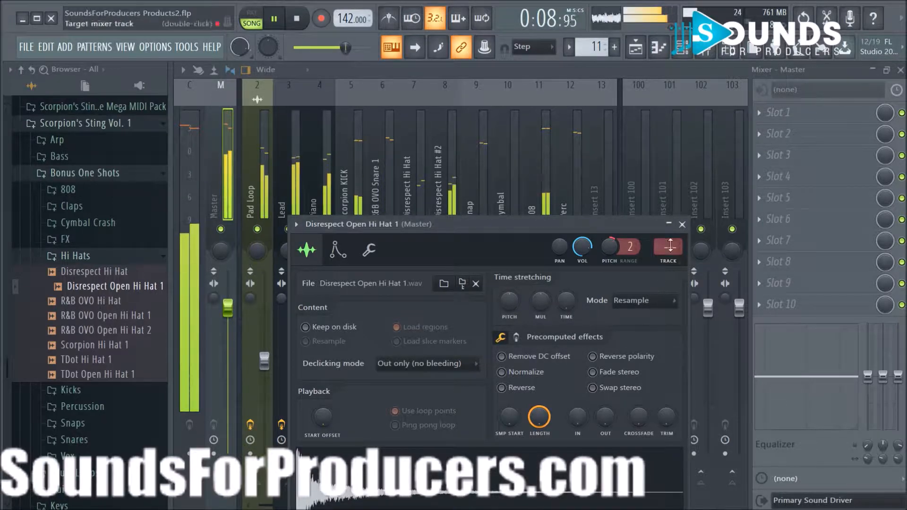
{"action": "left_click", "coordinate": [682, 224]}
Stop playback and show the playlist with the browser hidden.
{"action": "key", "text": "space"}
{"action": "left_click", "coordinate": [637, 50]}
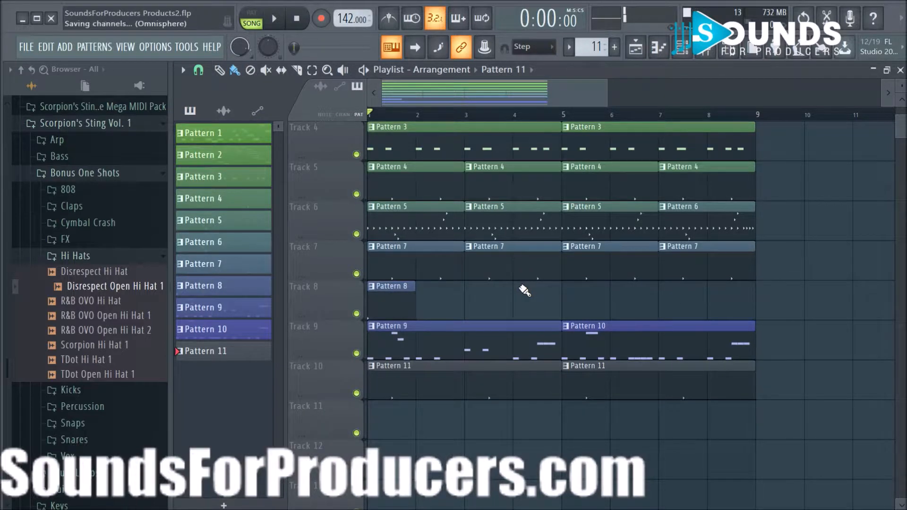
{"action": "left_click", "coordinate": [719, 58]}
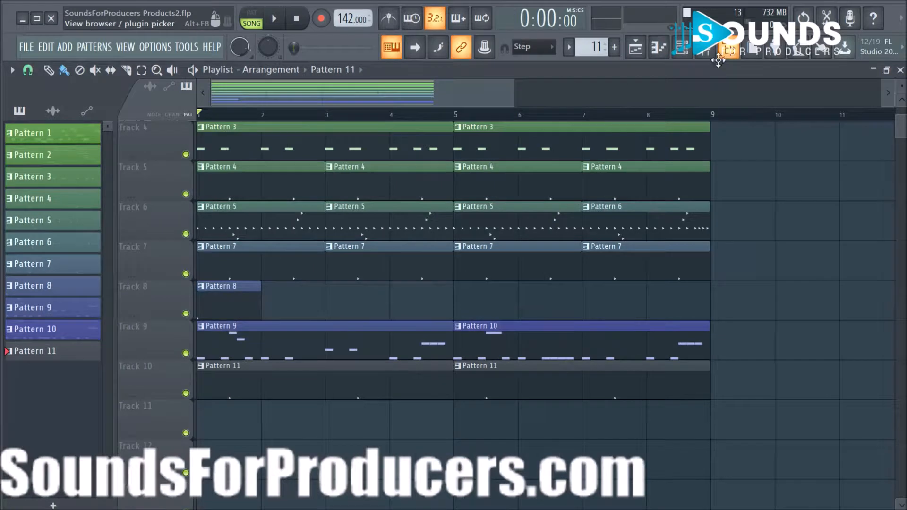
{"action": "scroll", "coordinate": [441, 214], "scroll_direction": "down", "scroll_amount": 1}
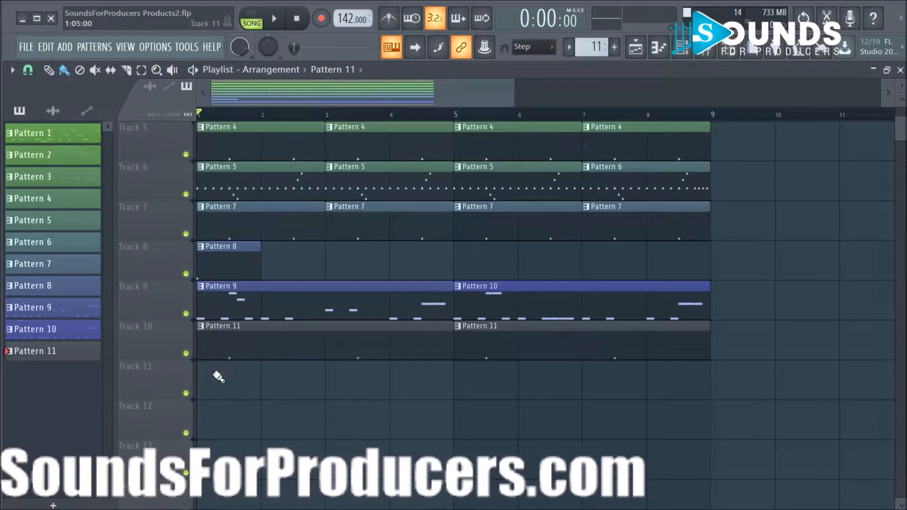
{"action": "scroll", "coordinate": [355, 248], "scroll_direction": "down", "scroll_amount": 1}
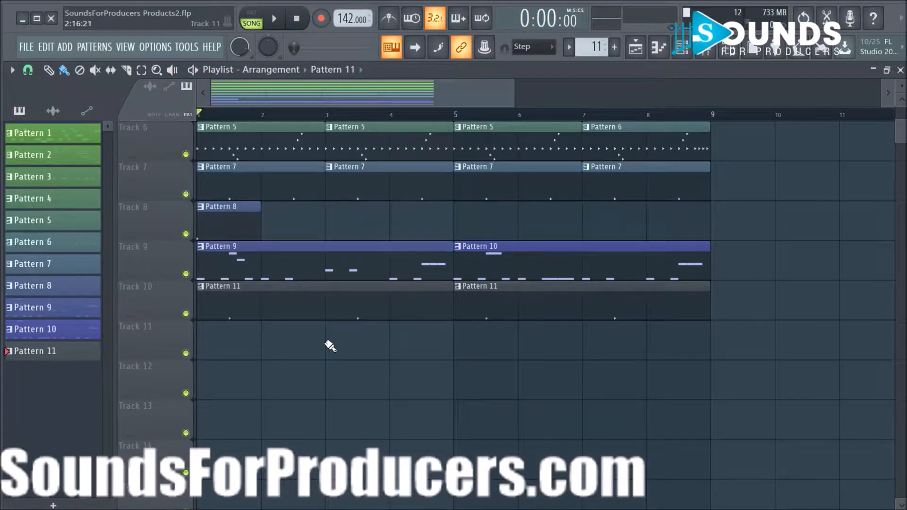
Create Pattern 12 and place it at bar 1 of playlist Track 11.
{"action": "left_click", "coordinate": [349, 349]}
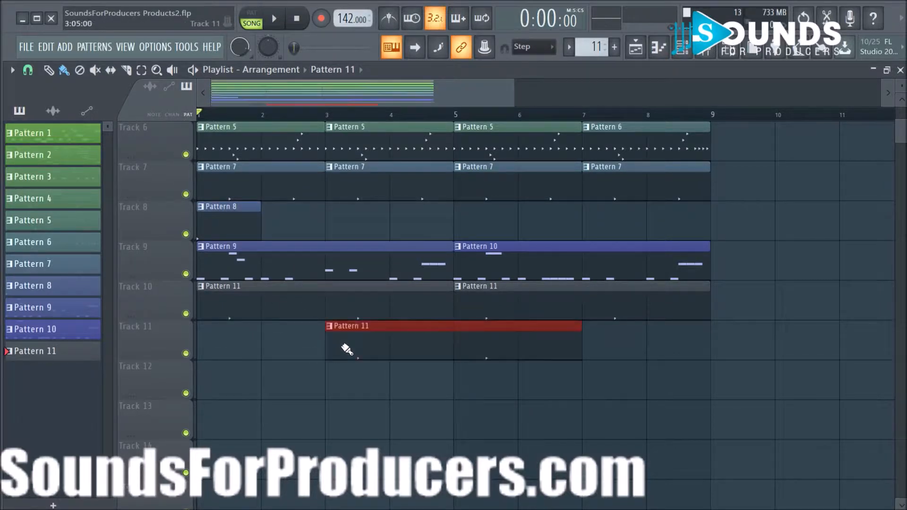
{"action": "right_click", "coordinate": [407, 346]}
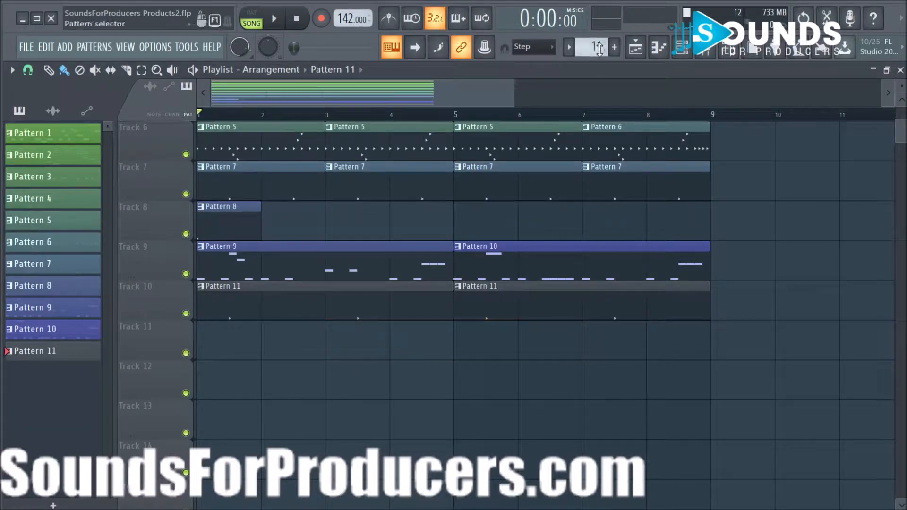
{"action": "left_click", "coordinate": [615, 47]}
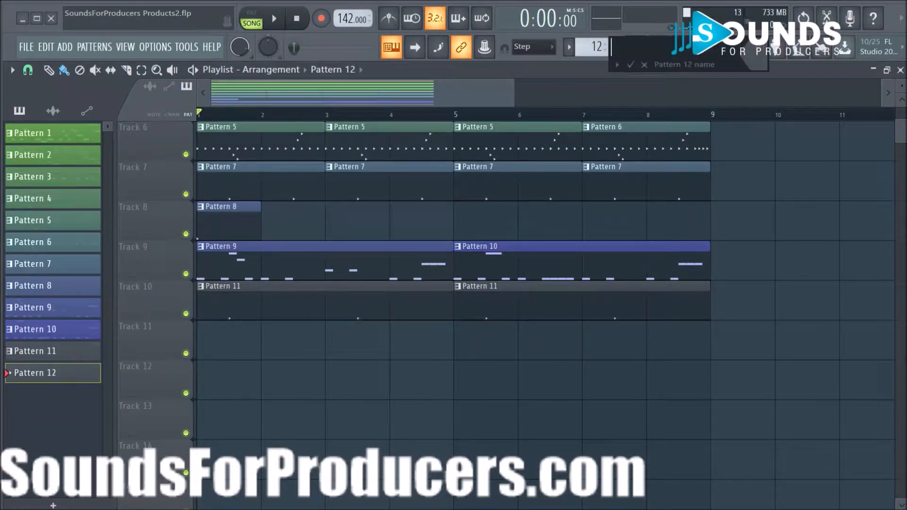
{"action": "left_click", "coordinate": [631, 65]}
{"action": "mouse_move", "coordinate": [463, 346]}
{"action": "left_mouse_down"}
{"action": "mouse_move", "coordinate": [246, 333]}
{"action": "mouse_move", "coordinate": [452, 352]}
{"action": "left_mouse_up"}
Program Disrespect Open Hi Hat 1 hits on steps 13 and 45 of Pattern 12.
{"action": "left_click", "coordinate": [682, 48]}
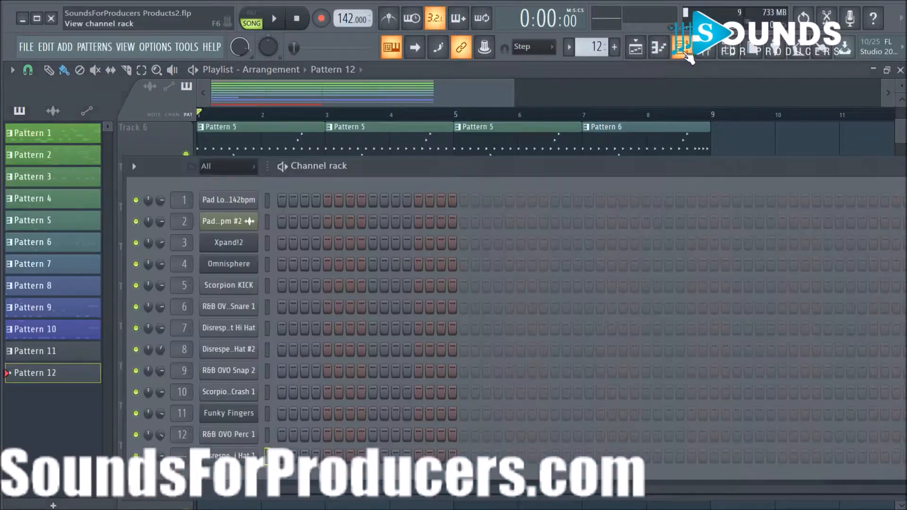
{"action": "key", "text": "space"}
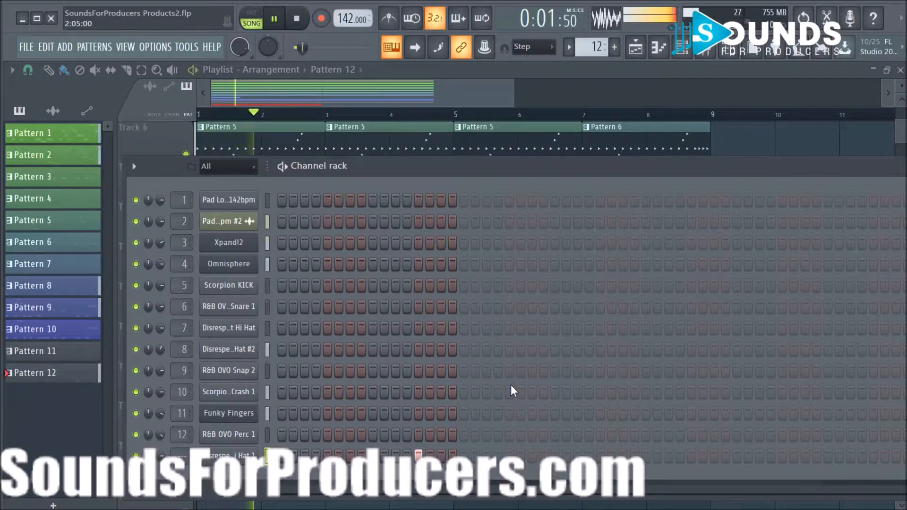
{"action": "key", "text": "F6"}
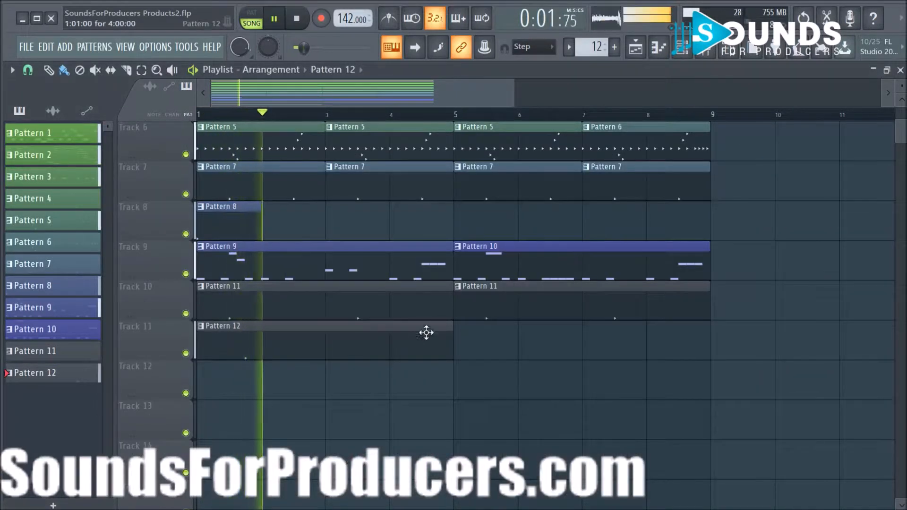
{"action": "left_click", "coordinate": [692, 53]}
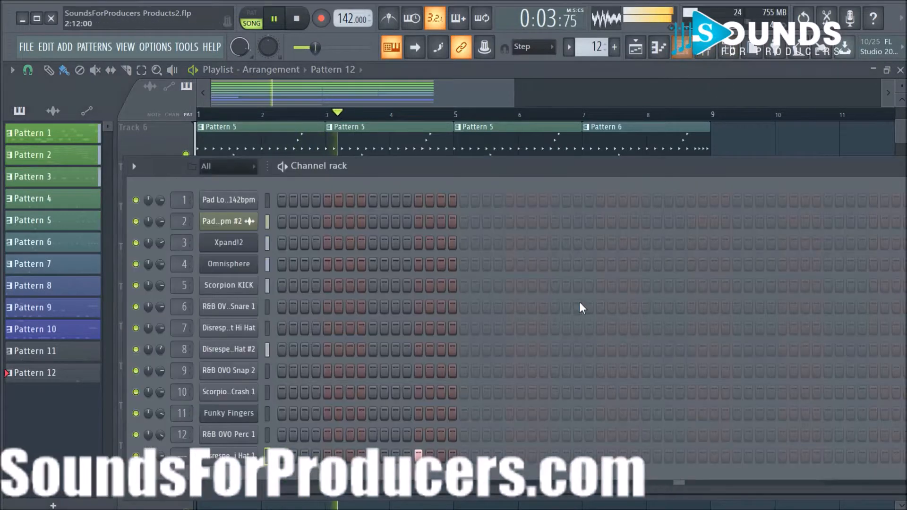
{"action": "key", "text": "space"}
{"action": "left_click", "coordinate": [783, 456]}
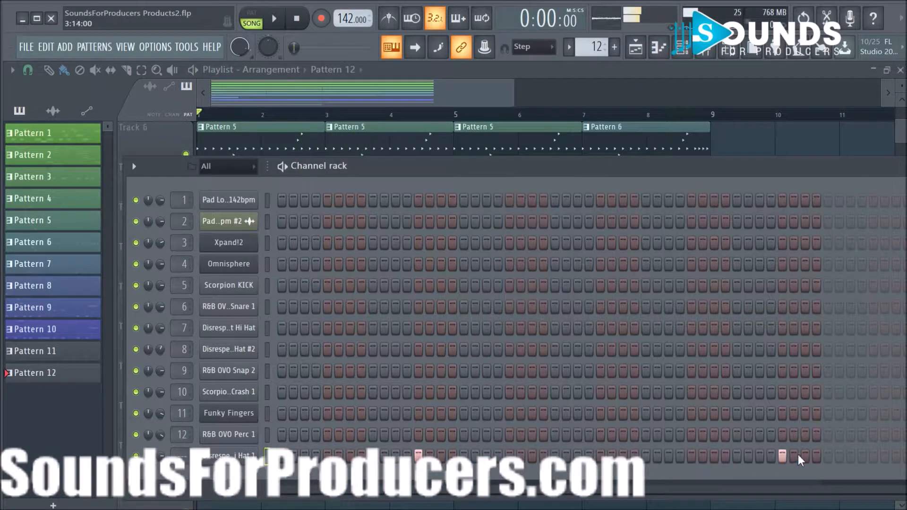
Play the song and place a second Pattern 12 clip at bar 5 of playlist Track 11.
{"action": "key", "text": "F6"}
{"action": "key", "text": "space"}
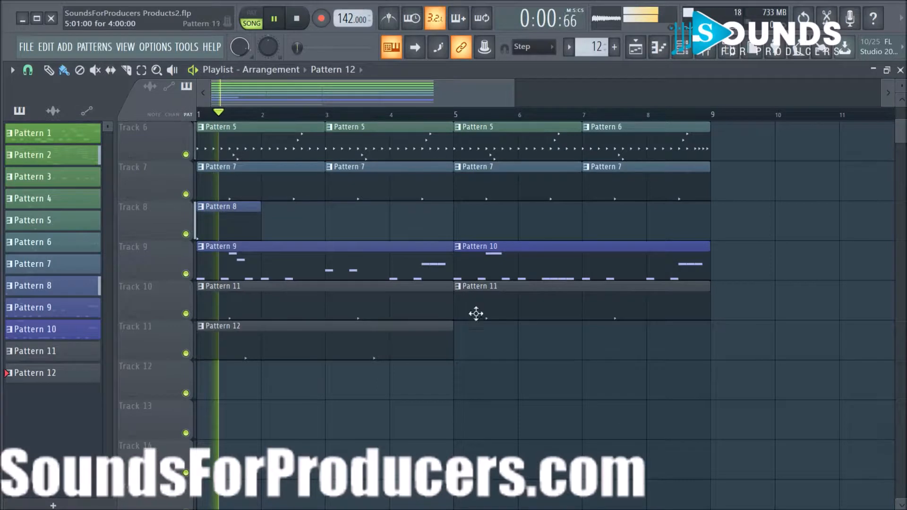
{"action": "left_click", "coordinate": [455, 345]}
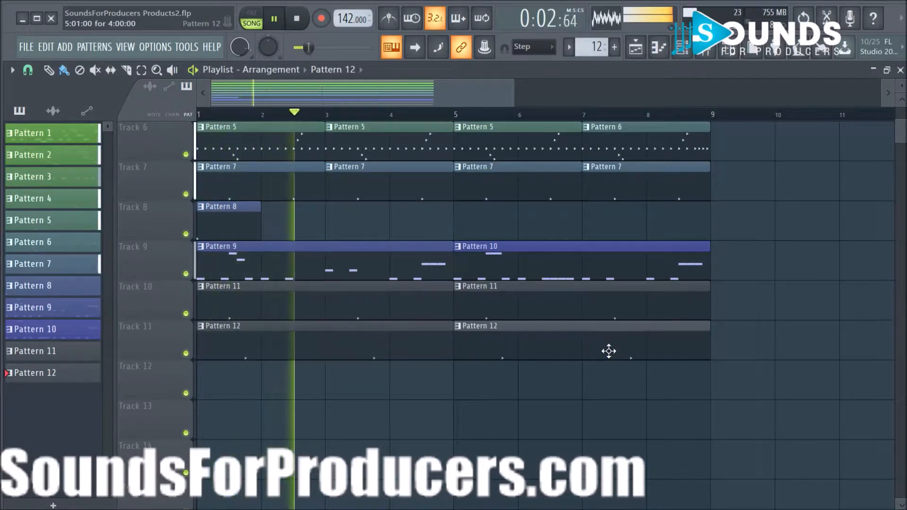
Rename mixer track Insert 13 as Open HiHat and lower its volume.
{"action": "left_click", "coordinate": [689, 54]}
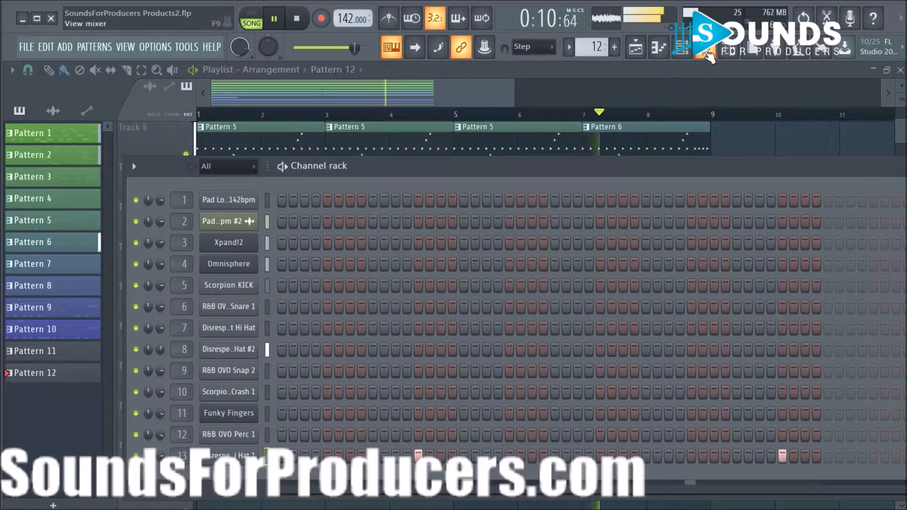
{"action": "left_click", "coordinate": [705, 49]}
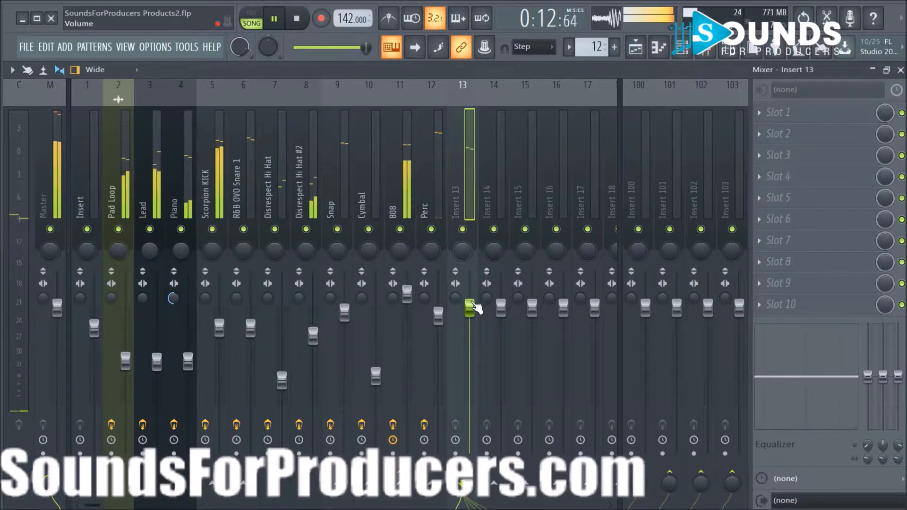
{"action": "right_click", "coordinate": [450, 199]}
{"action": "left_click", "coordinate": [498, 95]}
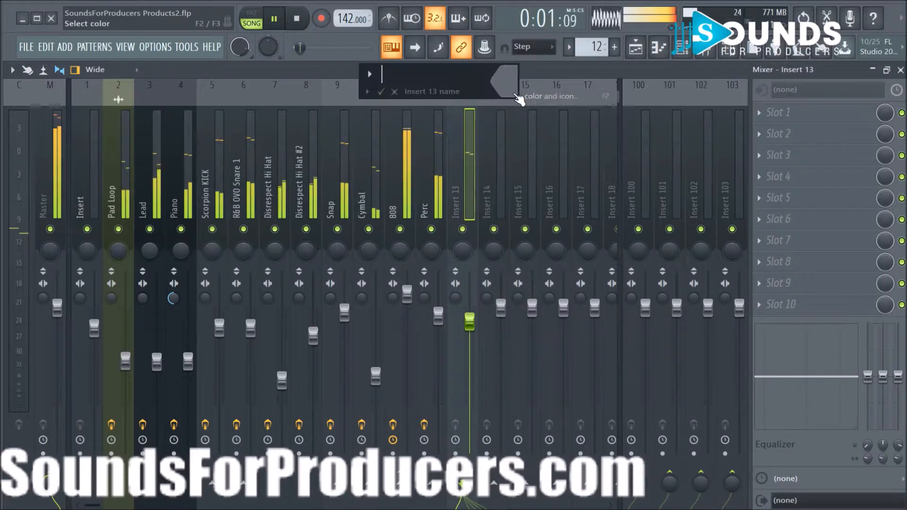
{"action": "type", "text": "Open H"}
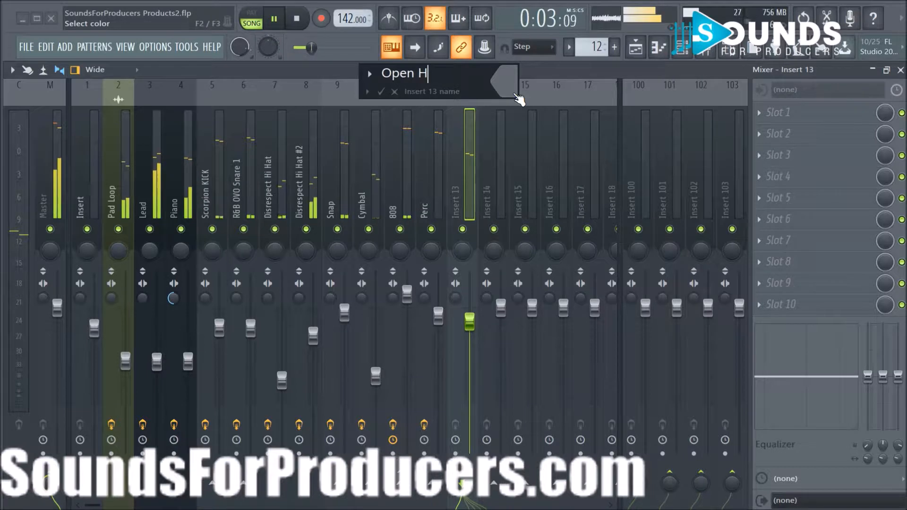
{"action": "type", "text": "iHat"}
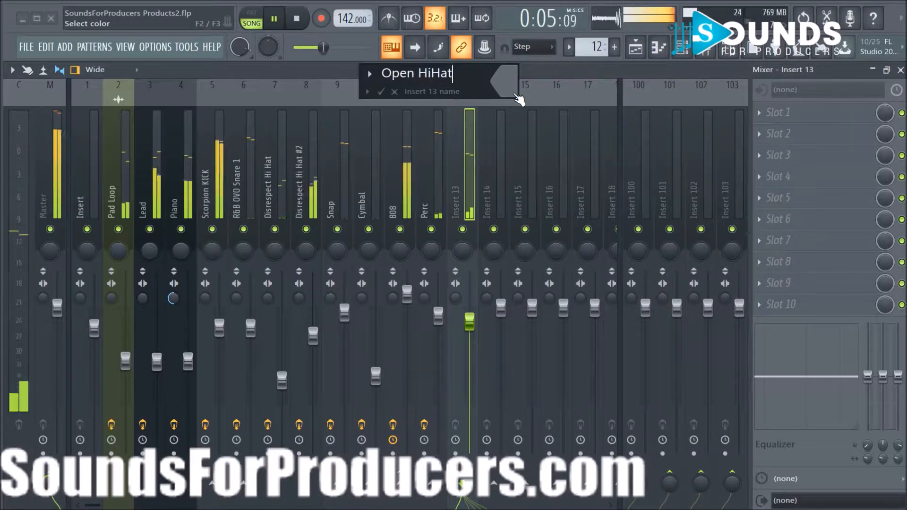
{"action": "key", "text": "Return"}
{"action": "left_click_drag", "start_coordinate": [470, 321], "coordinate": [469, 328]}
Show the channel rack, reposition it so all the channels can be seen, and play the song briefly.
{"action": "left_click", "coordinate": [683, 48]}
{"action": "key", "text": "space"}
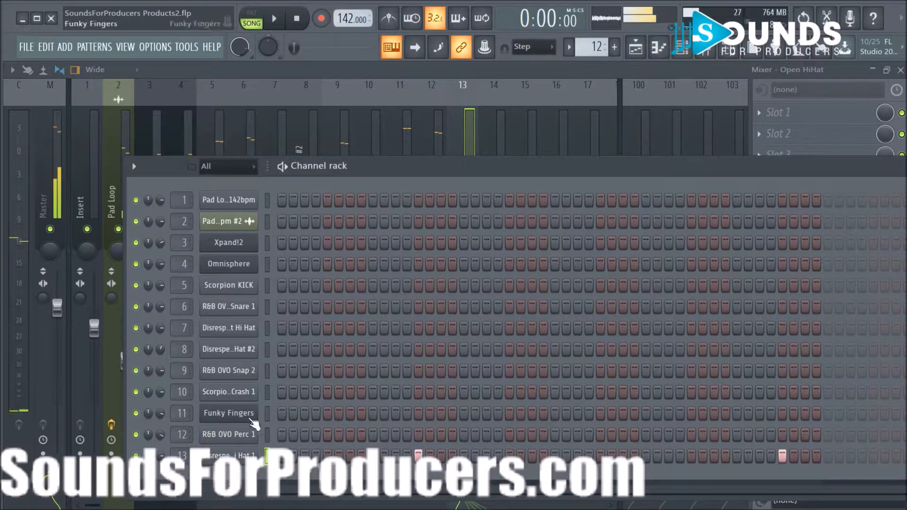
{"action": "left_click_drag", "start_coordinate": [390, 166], "coordinate": [389, 304]}
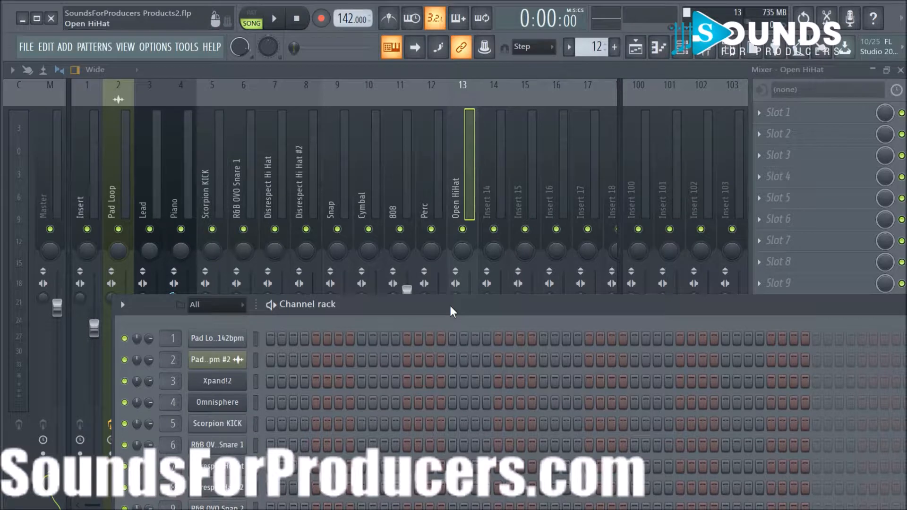
{"action": "left_click_drag", "start_coordinate": [452, 311], "coordinate": [509, 184]}
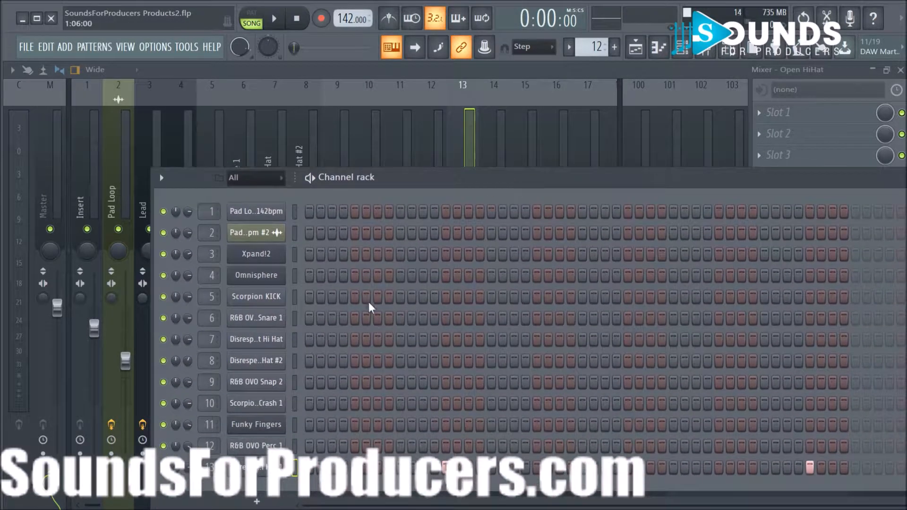
{"action": "key", "text": "space"}
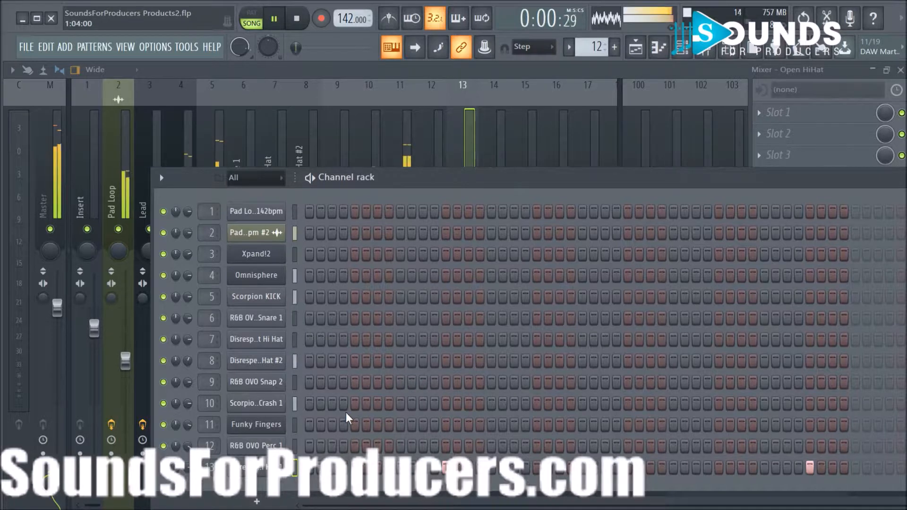
{"action": "key", "text": "space"}
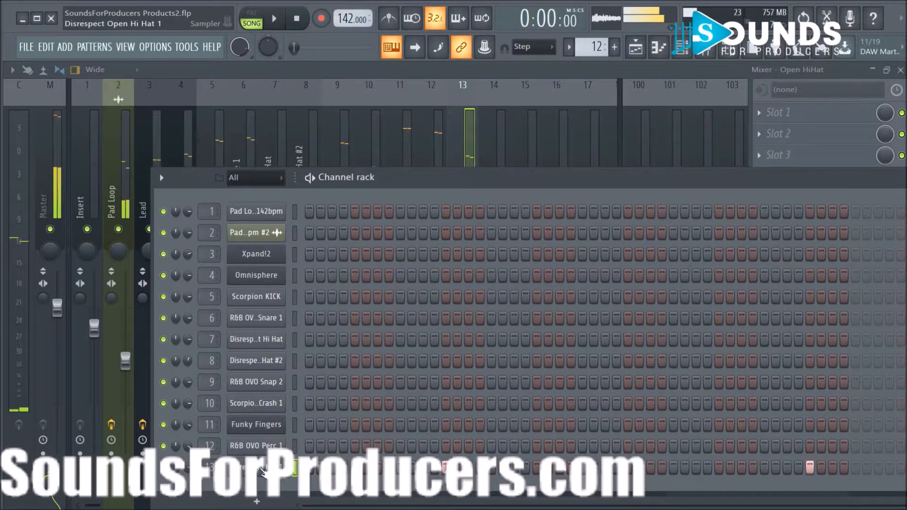
Review the timing and sample settings of the Disrespect Open Hi Hat 1 channel and return to the playlist.
{"action": "left_click", "coordinate": [257, 467]}
{"action": "left_click", "coordinate": [201, 258]}
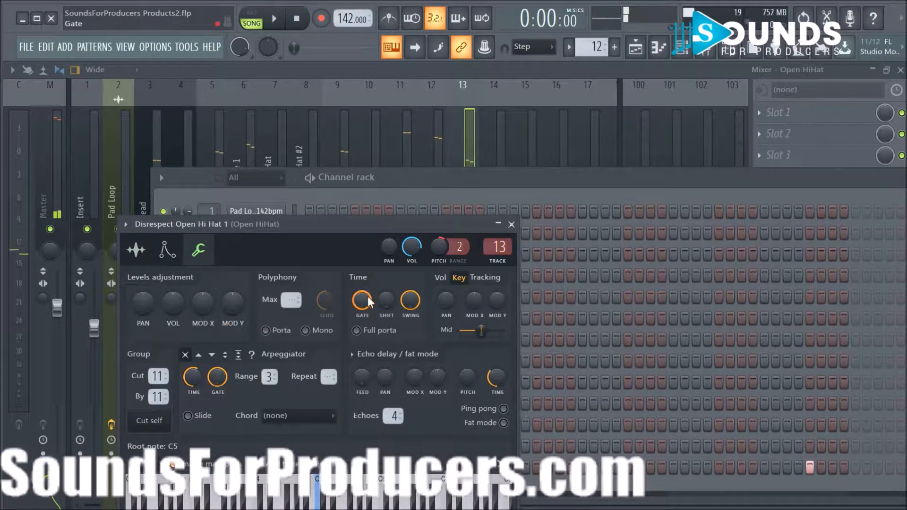
{"action": "left_click", "coordinate": [136, 250]}
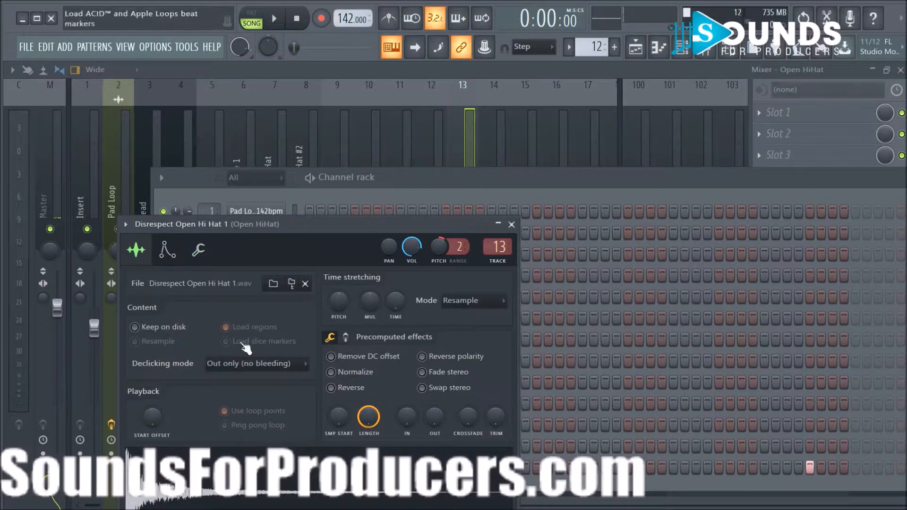
{"action": "left_click", "coordinate": [511, 224]}
{"action": "left_click", "coordinate": [636, 47]}
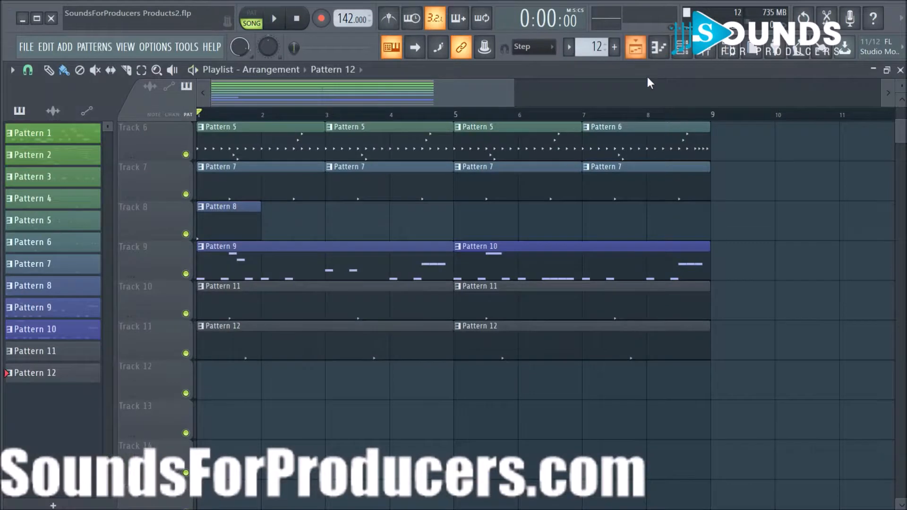
Play the song and check the Disrespect Open Hi Hat 1 channel's timing and sample settings again during playback.
{"action": "key", "text": "space"}
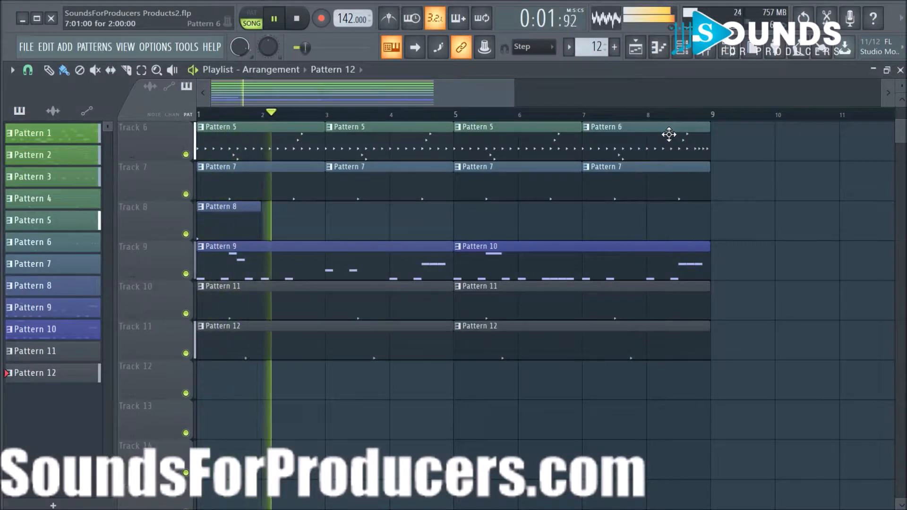
{"action": "left_click", "coordinate": [693, 52]}
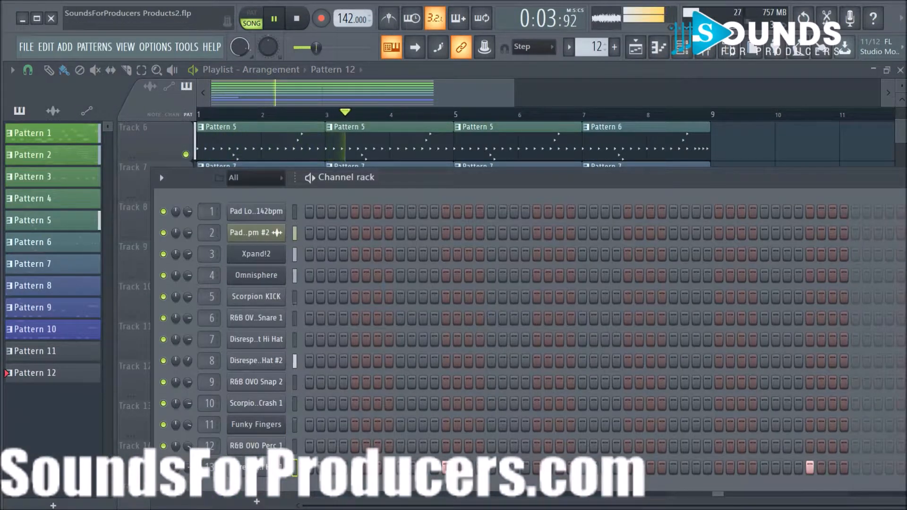
{"action": "left_click", "coordinate": [256, 339]}
{"action": "left_click", "coordinate": [199, 250]}
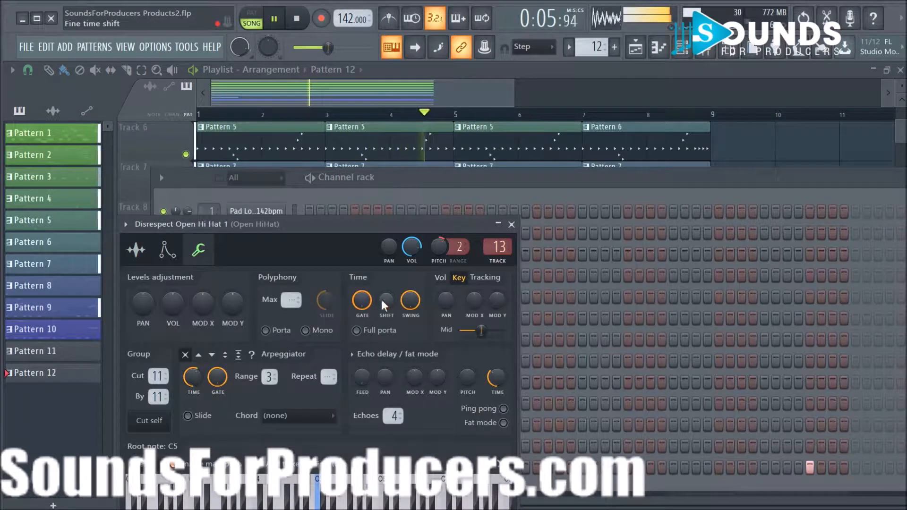
{"action": "left_click", "coordinate": [136, 250]}
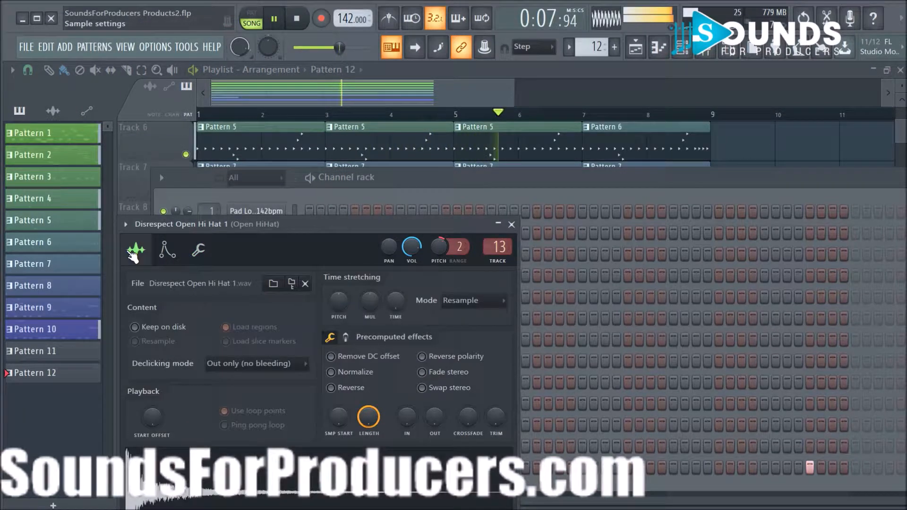
{"action": "left_click", "coordinate": [511, 224]}
{"action": "left_click", "coordinate": [800, 148]}
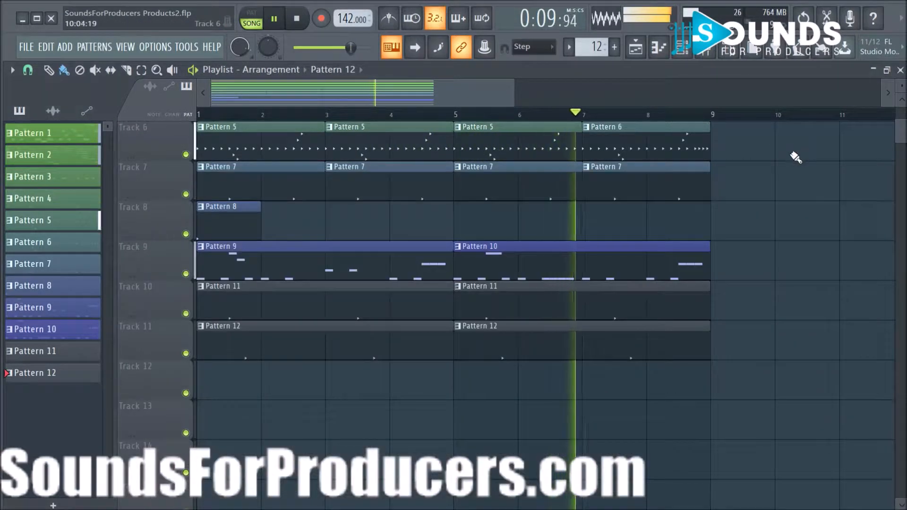
Look over the upper playlist tracks while the song plays, select Pattern 2, and stop playback.
{"action": "scroll", "coordinate": [669, 340], "scroll_direction": "up", "scroll_amount": 4}
{"action": "scroll", "coordinate": [763, 282], "scroll_direction": "down", "scroll_amount": 1}
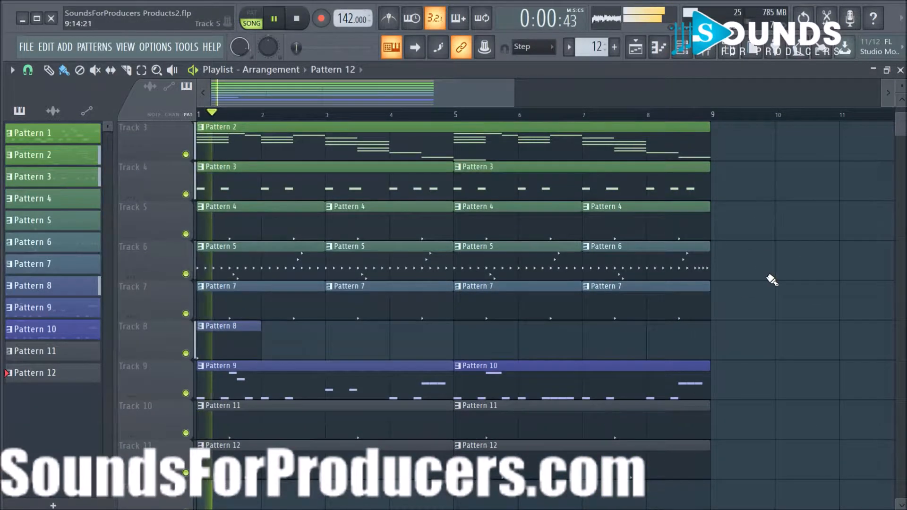
{"action": "scroll", "coordinate": [768, 281], "scroll_direction": "up", "scroll_amount": 2}
{"action": "left_click", "coordinate": [627, 236]}
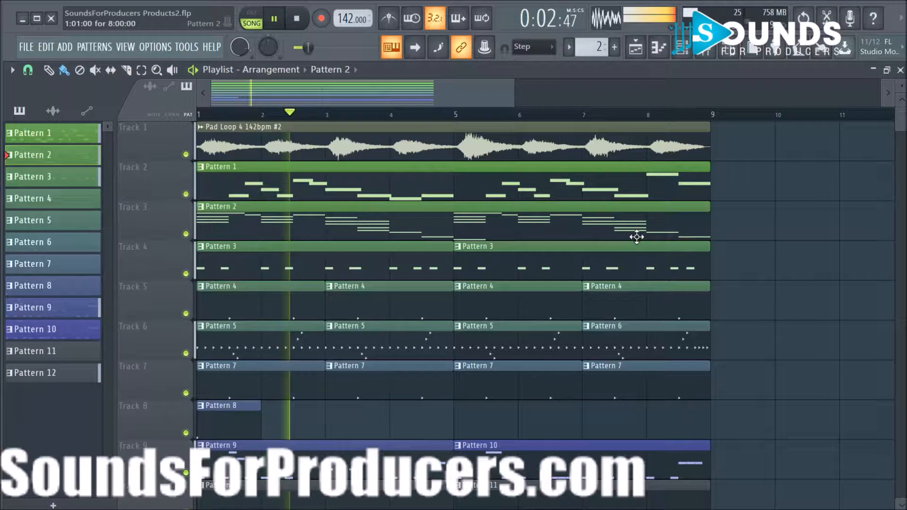
{"action": "key", "text": "space"}
Raise the Piano mixer track's volume to -6.5 dB while the song plays.
{"action": "left_click", "coordinate": [703, 57]}
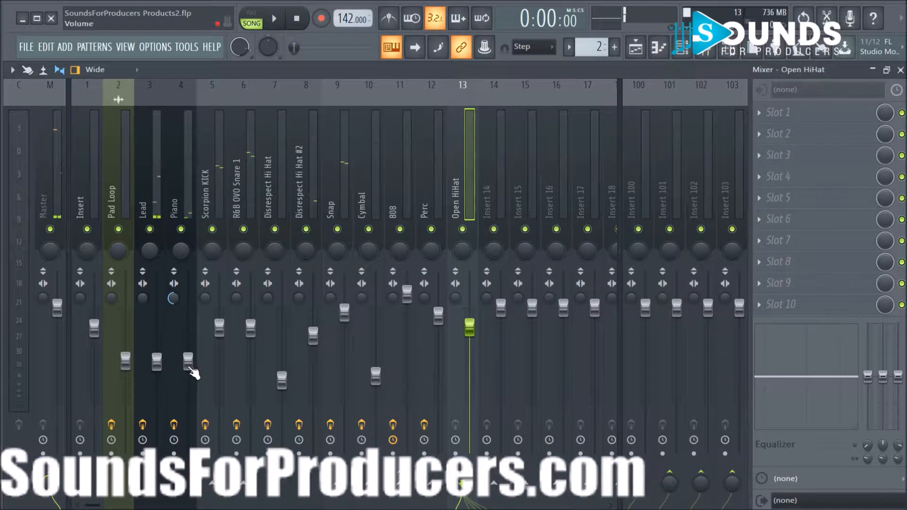
{"action": "key", "text": "space"}
{"action": "scroll", "coordinate": [192, 372], "scroll_direction": "up", "scroll_amount": 3}
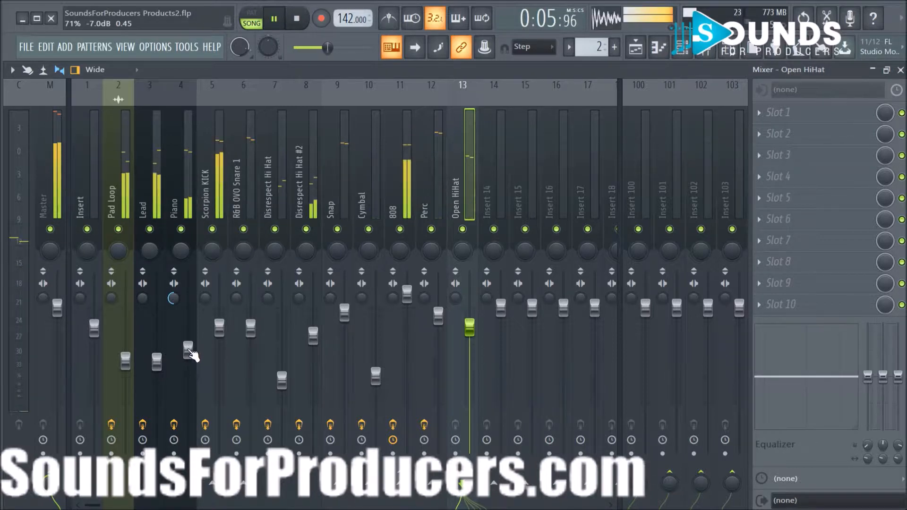
{"action": "scroll", "coordinate": [192, 355], "scroll_direction": "up", "scroll_amount": 1}
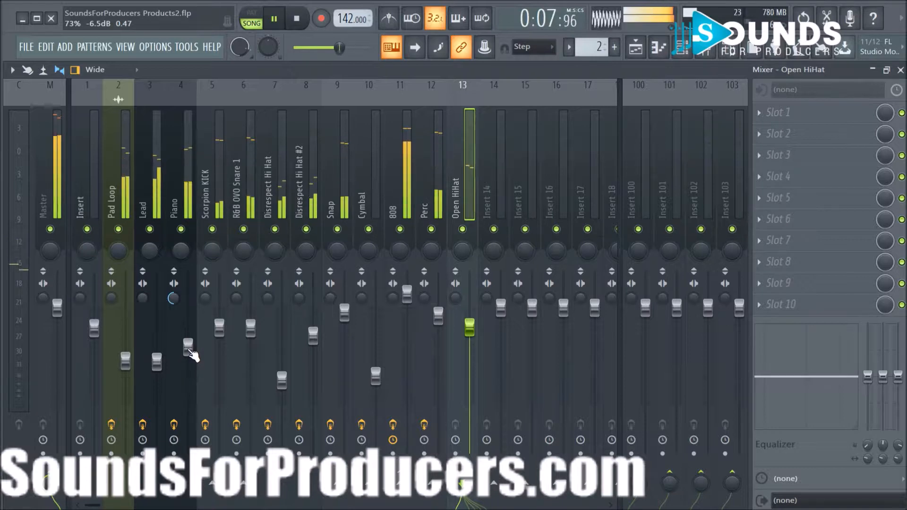
Stop playback and place a clip of the new, empty Pattern 13 at bar 1 of playlist Track 12.
{"action": "left_click", "coordinate": [638, 54]}
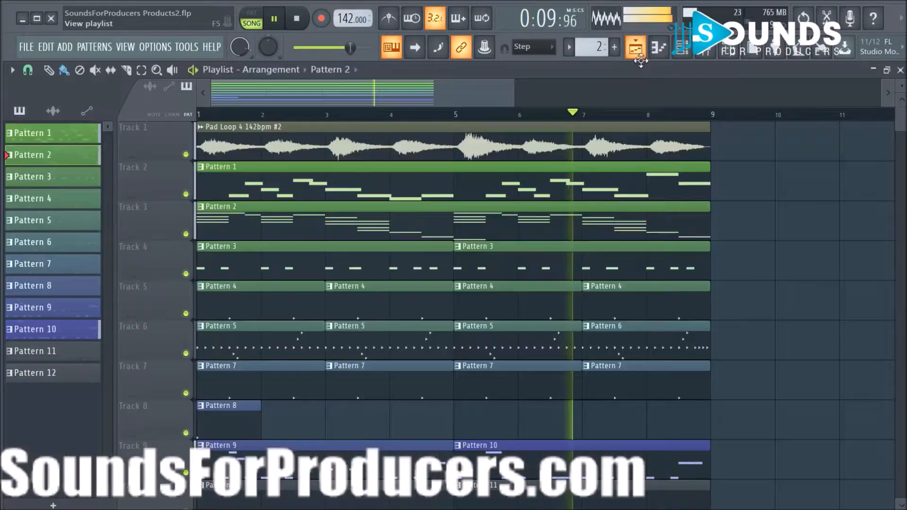
{"action": "scroll", "coordinate": [779, 223], "scroll_direction": "down", "scroll_amount": 5}
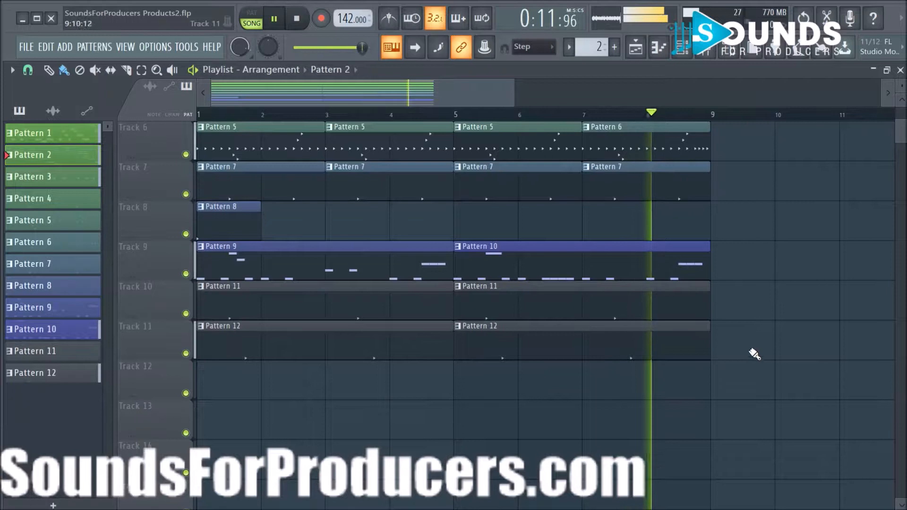
{"action": "key", "text": "space"}
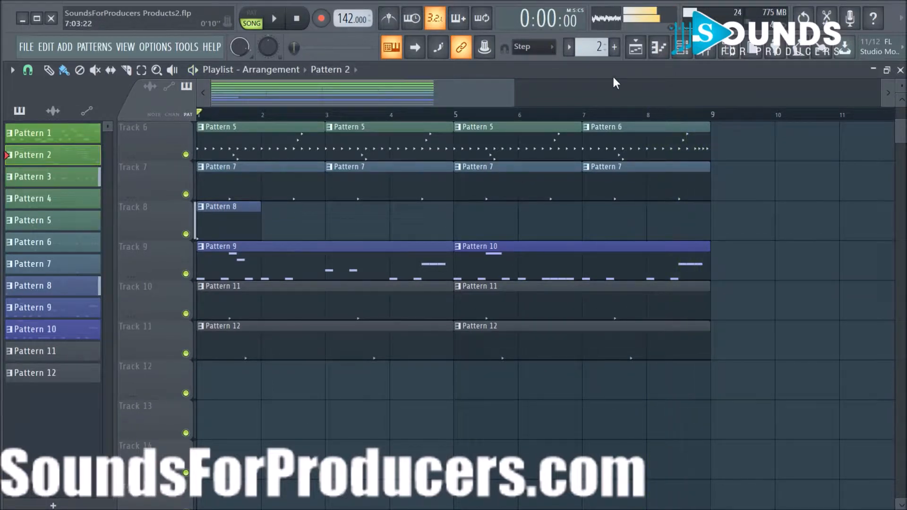
{"action": "left_click", "coordinate": [614, 47]}
{"action": "mouse_move", "coordinate": [363, 376]}
{"action": "left_mouse_down"}
{"action": "mouse_move", "coordinate": [269, 372]}
{"action": "mouse_move", "coordinate": [433, 393]}
{"action": "left_mouse_up"}
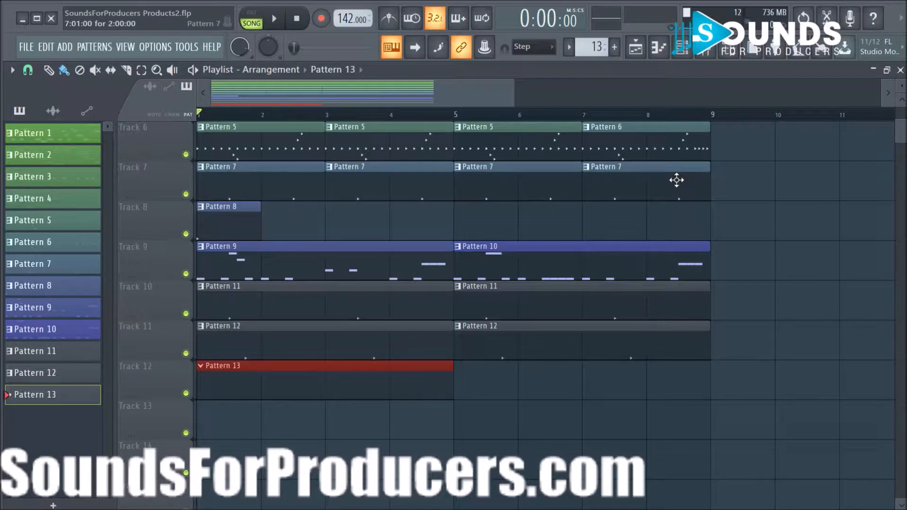
Add a second Omnisphere channel and reposition its window so the patch browser can be used.
{"action": "left_click", "coordinate": [689, 54]}
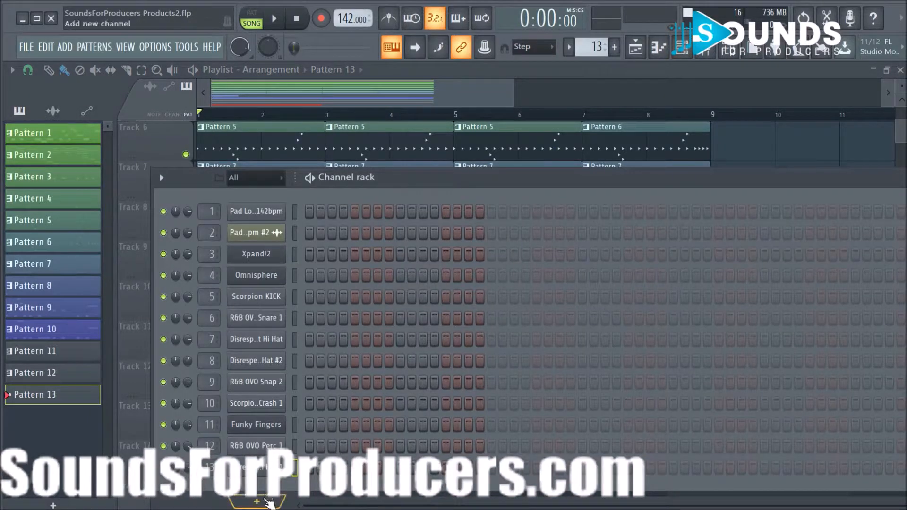
{"action": "left_click", "coordinate": [257, 502]}
{"action": "left_click", "coordinate": [410, 296]}
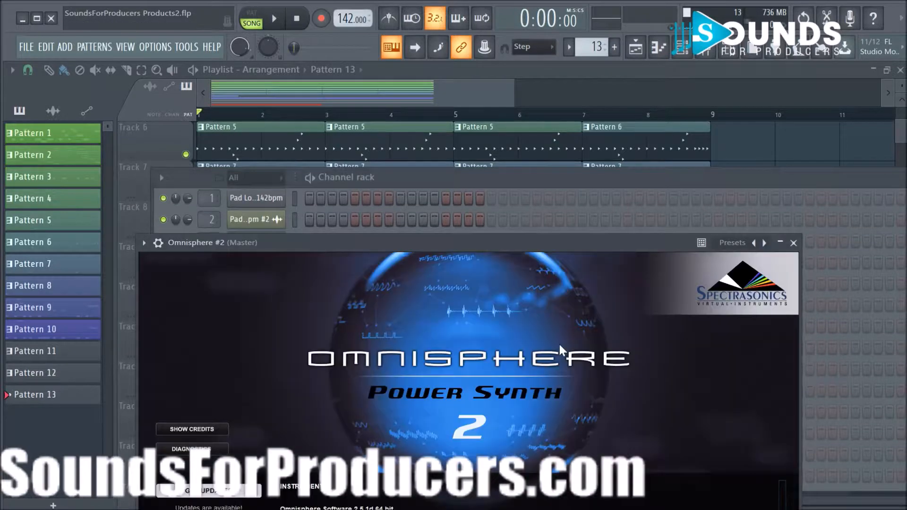
{"action": "left_click_drag", "start_coordinate": [464, 244], "coordinate": [536, 129]}
Look through the Omnisphere patch categories and filter the patch list to Pads + Strings.
{"action": "scroll", "coordinate": [292, 306], "scroll_direction": "down", "scroll_amount": 4}
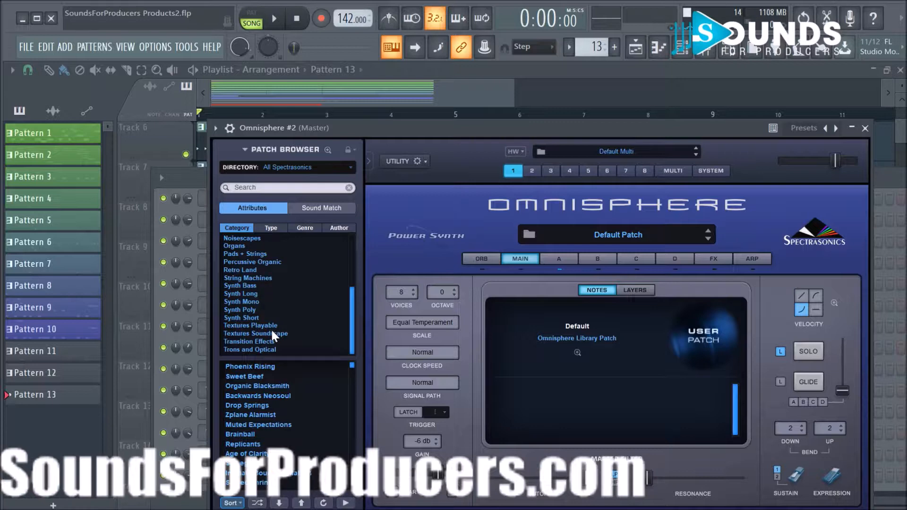
{"action": "scroll", "coordinate": [272, 331], "scroll_direction": "up", "scroll_amount": 1}
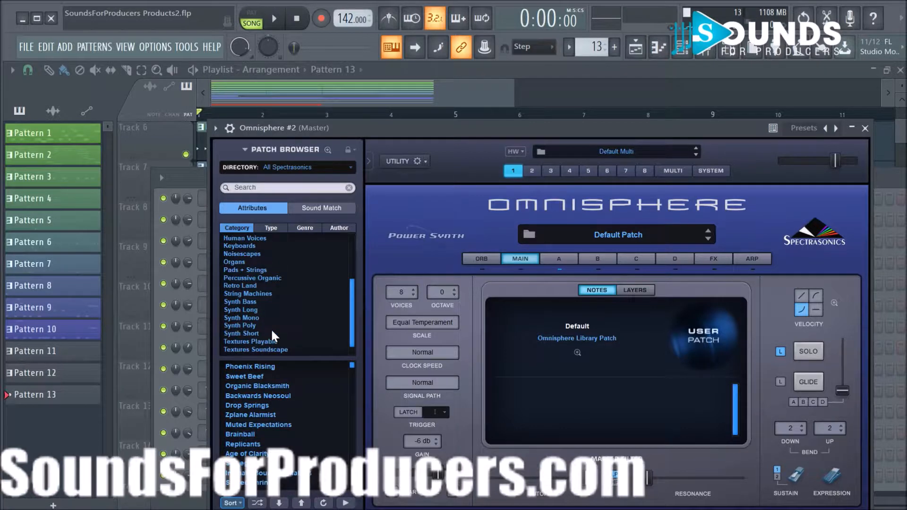
{"action": "scroll", "coordinate": [272, 333], "scroll_direction": "up", "scroll_amount": 5}
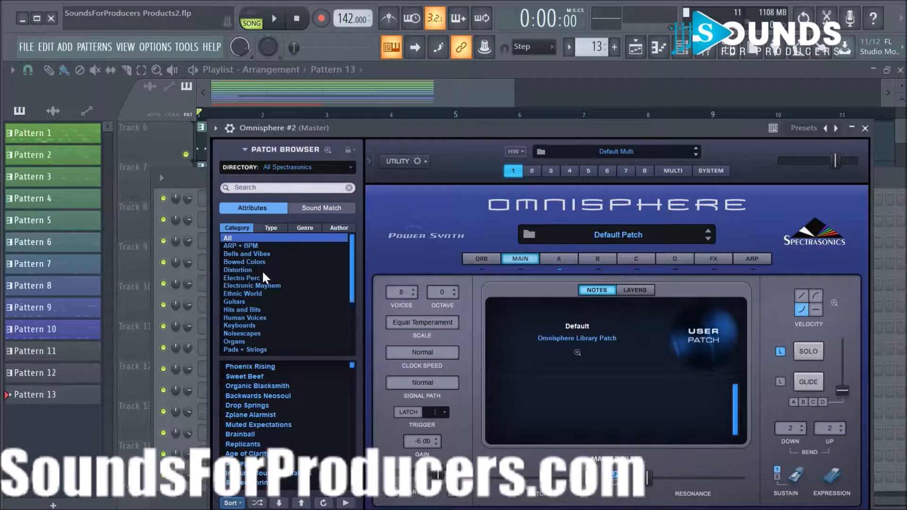
{"action": "scroll", "coordinate": [263, 282], "scroll_direction": "down", "scroll_amount": 1}
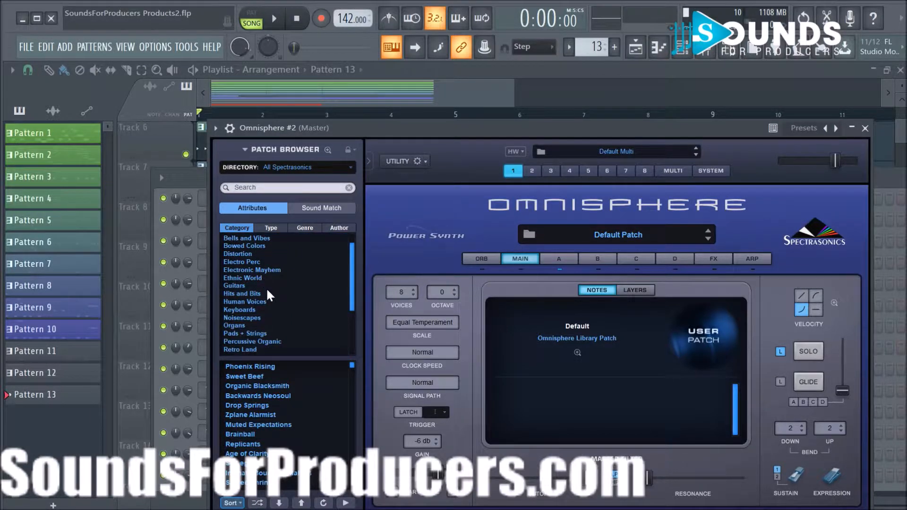
{"action": "scroll", "coordinate": [267, 296], "scroll_direction": "down", "scroll_amount": 1}
{"action": "scroll", "coordinate": [267, 295], "scroll_direction": "down", "scroll_amount": 2}
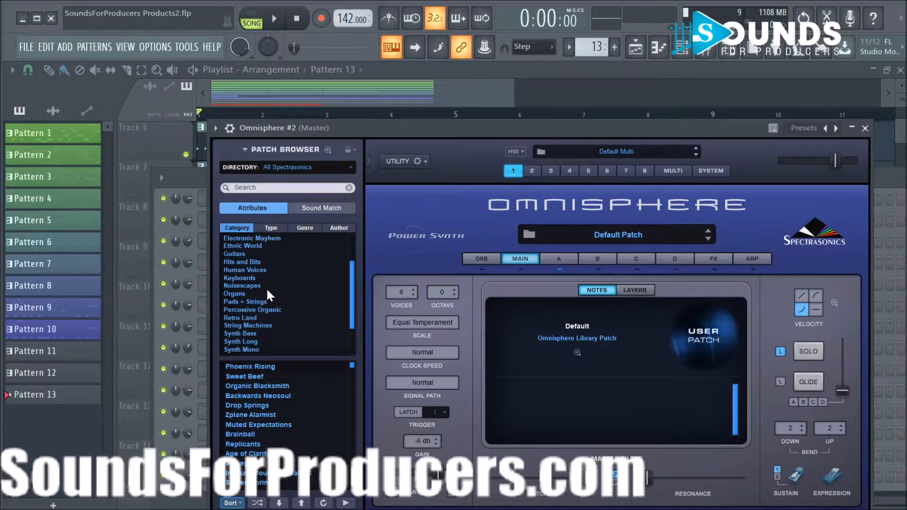
{"action": "scroll", "coordinate": [268, 296], "scroll_direction": "down", "scroll_amount": 1}
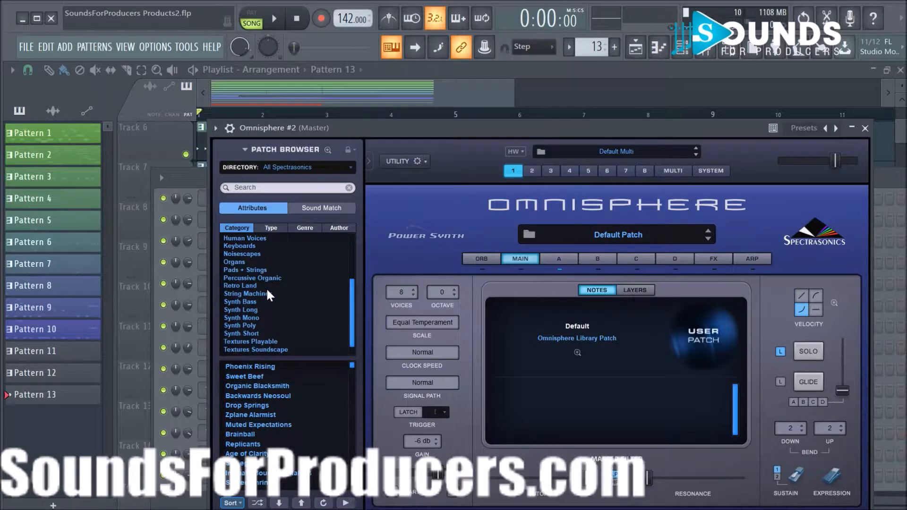
{"action": "scroll", "coordinate": [268, 296], "scroll_direction": "down", "scroll_amount": 1}
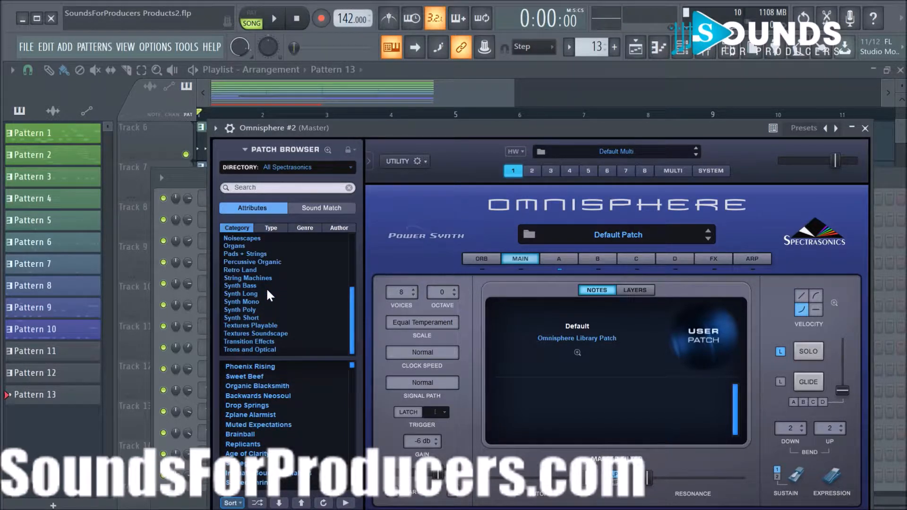
{"action": "scroll", "coordinate": [267, 295], "scroll_direction": "up", "scroll_amount": 6}
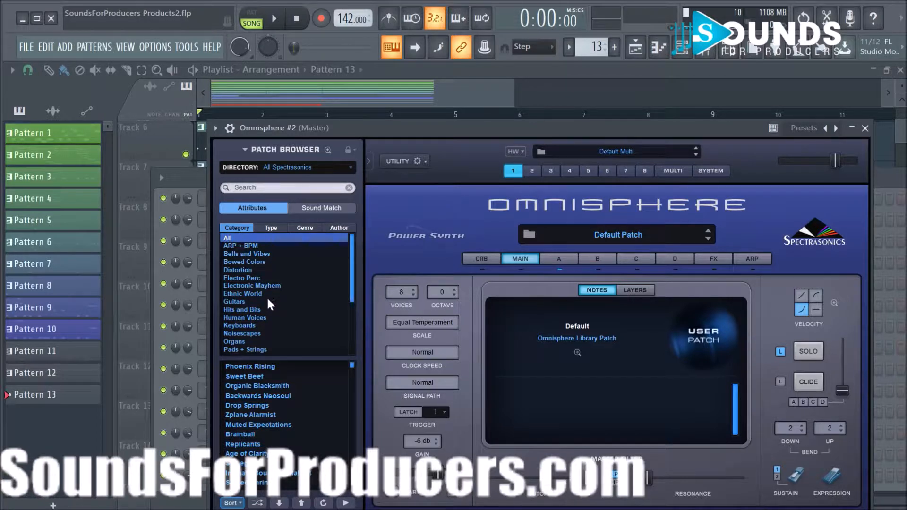
{"action": "scroll", "coordinate": [267, 300], "scroll_direction": "down", "scroll_amount": 1}
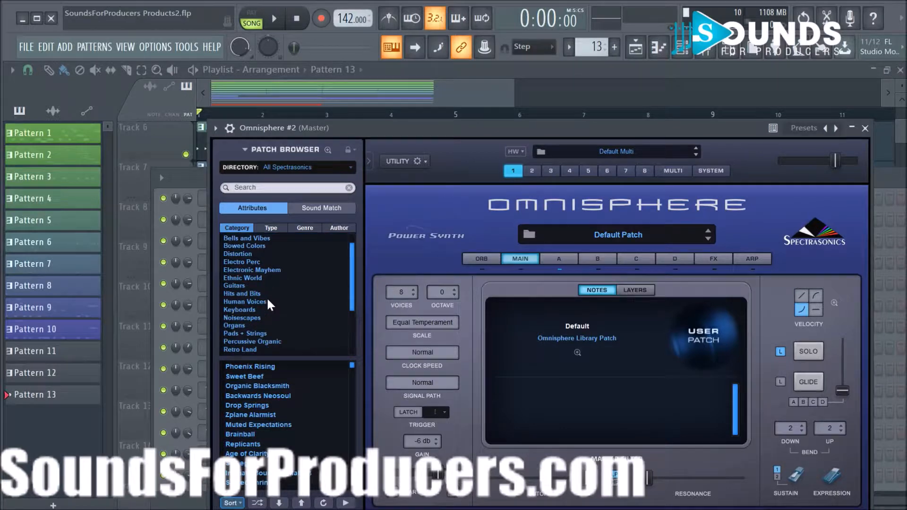
{"action": "left_click", "coordinate": [255, 333]}
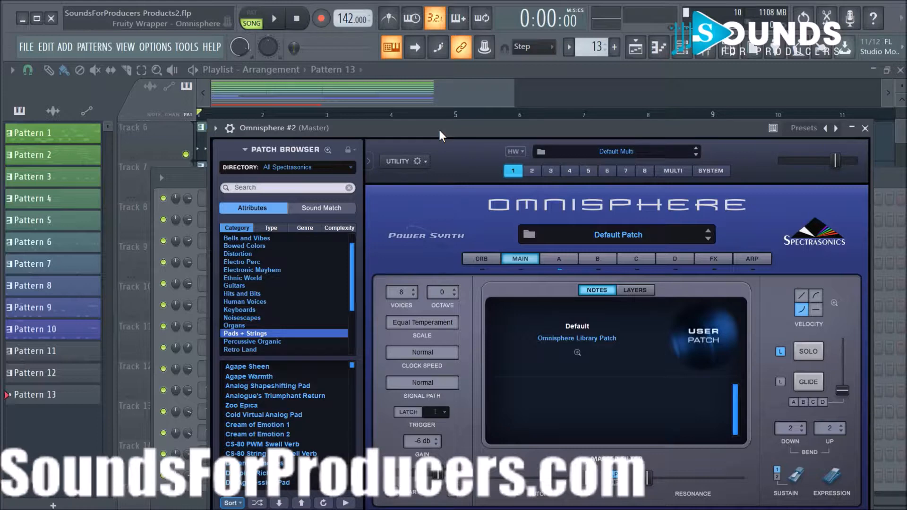
Load the Agape Sheen patch and audition it with the notes F4 and A4.
{"action": "key", "text": "v"}
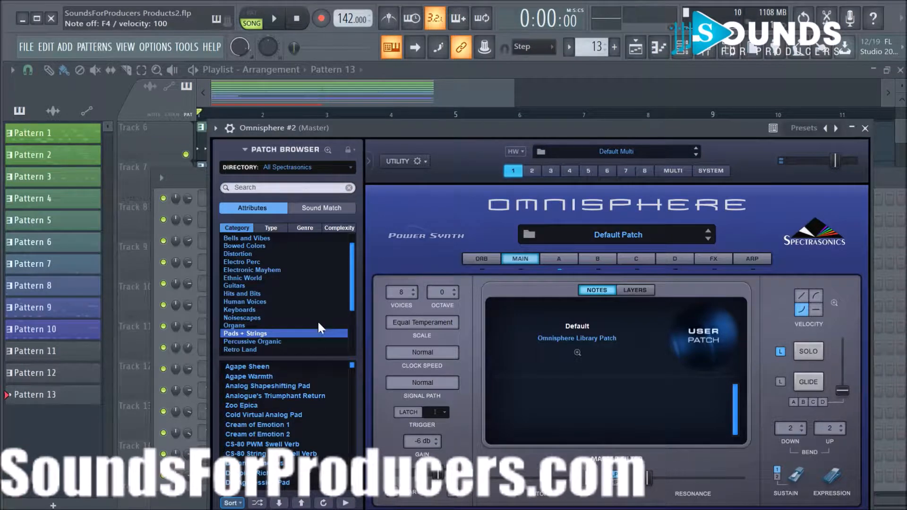
{"action": "left_click", "coordinate": [293, 368]}
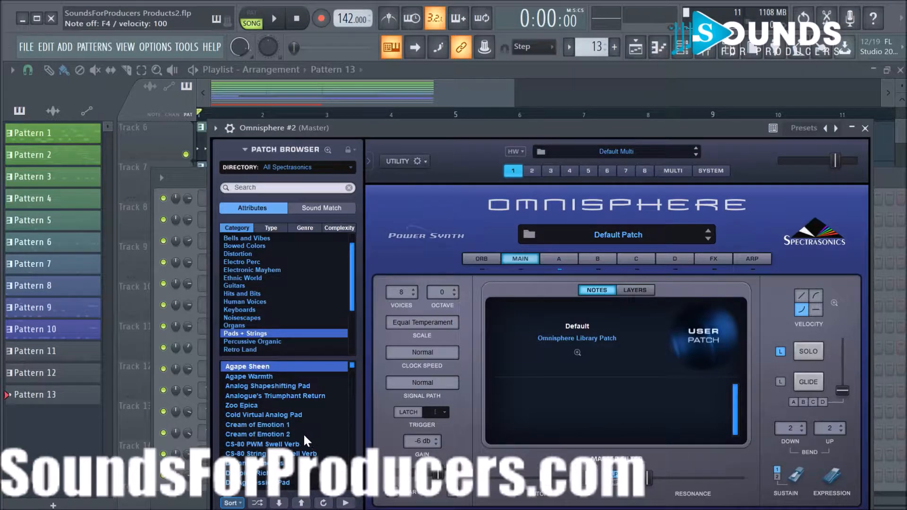
{"action": "key", "text": "v"}
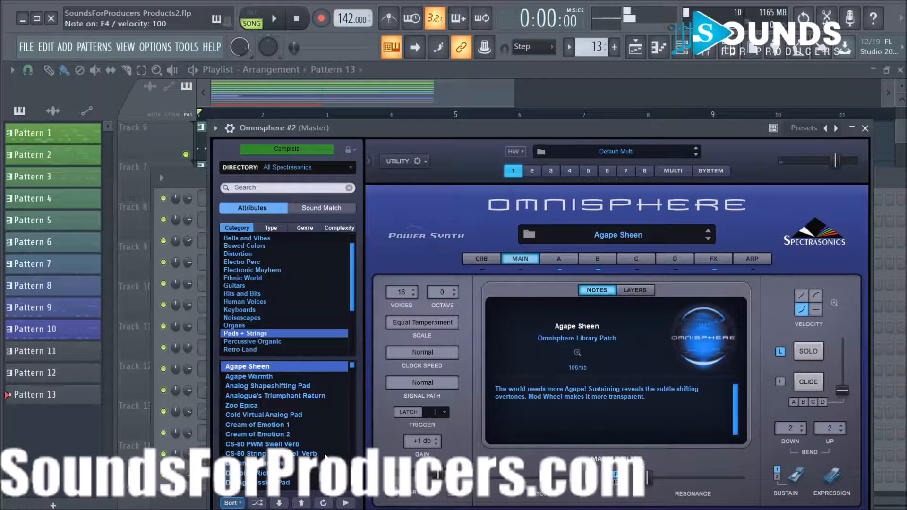
{"action": "key", "text": "n"}
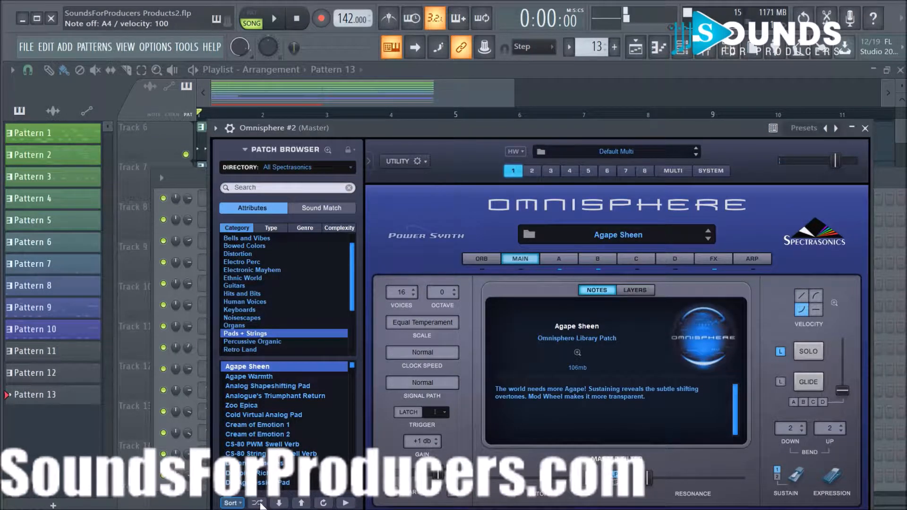
Shuffle the order of the Pads + Strings patch list, load Gorgeous Analogue Pad Open and audition it.
{"action": "left_click", "coordinate": [258, 503]}
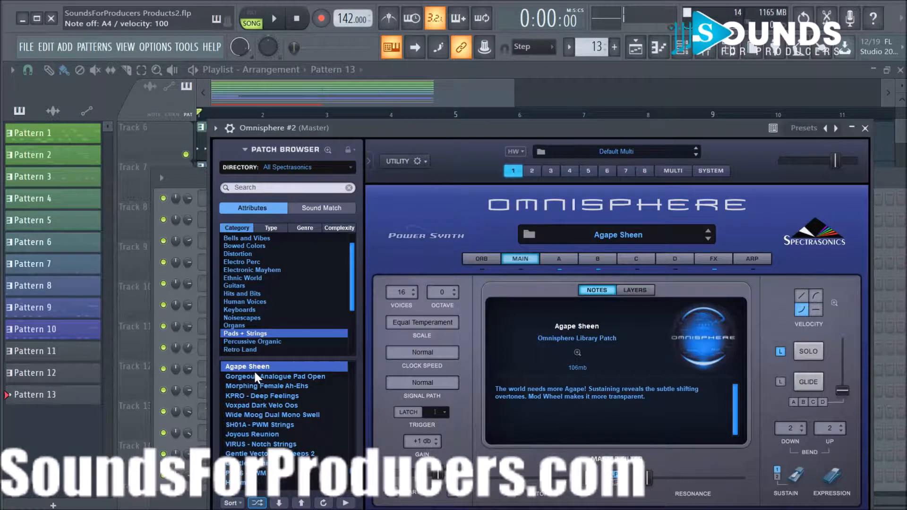
{"action": "left_click", "coordinate": [267, 376]}
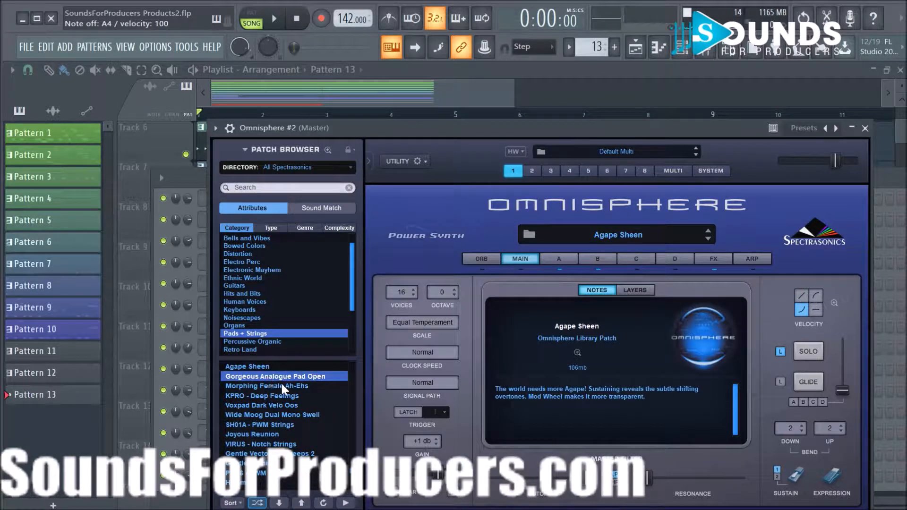
{"action": "key", "text": "n"}
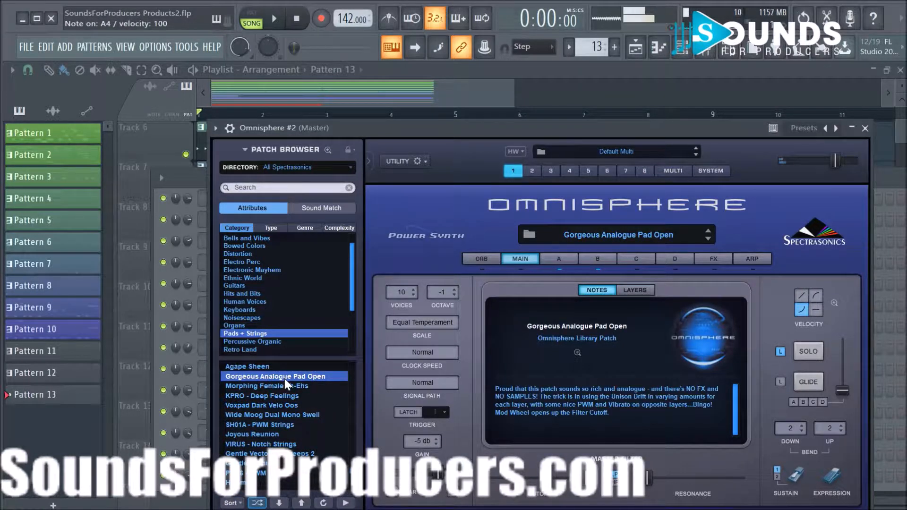
Load the patches Morphing Female Ah-Ehs and KPRO - Deep Feelings and audition them against the playing song.
{"action": "left_click", "coordinate": [285, 505]}
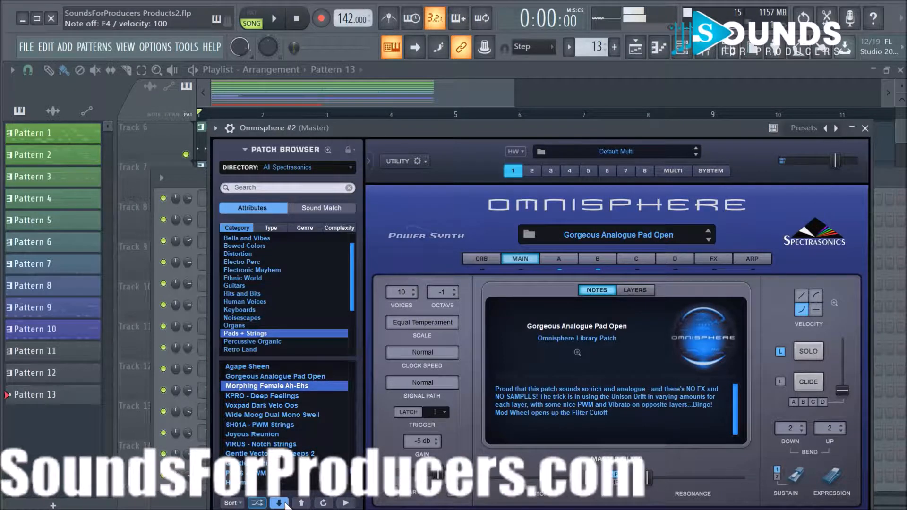
{"action": "key", "text": "n"}
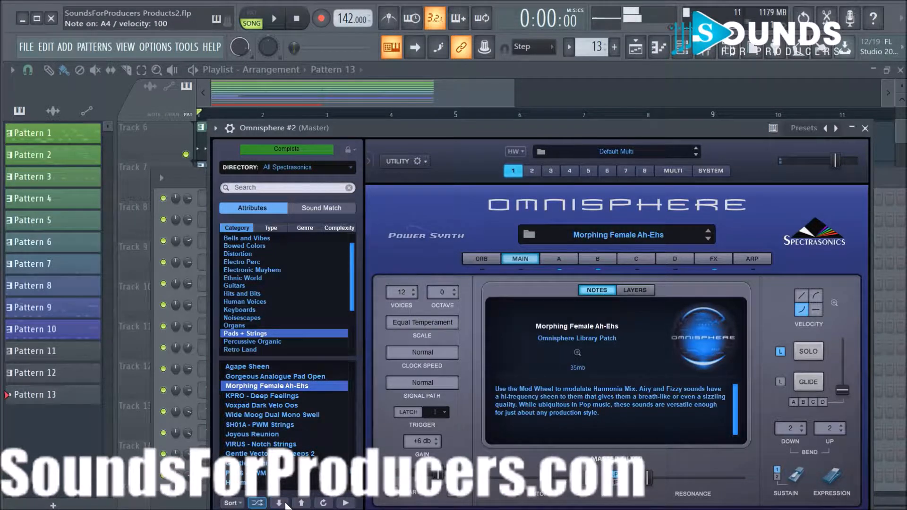
{"action": "key", "text": "space"}
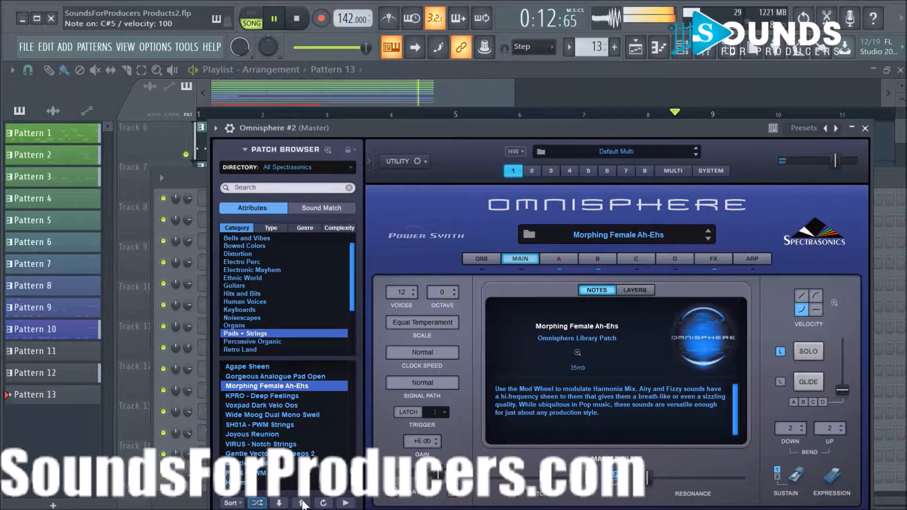
{"action": "left_click", "coordinate": [279, 503]}
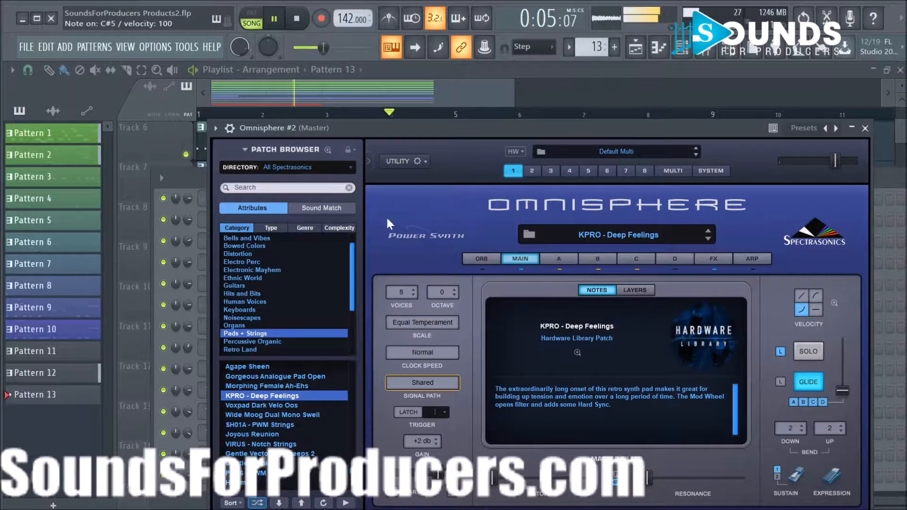
{"action": "key", "text": "space"}
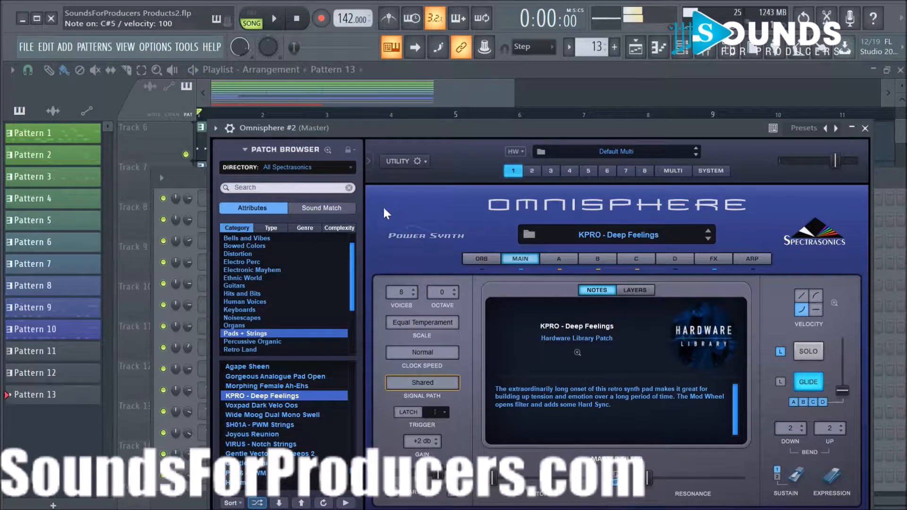
Audition the patches Voxpad Dark Velo Oos, Wide Moog Dual Mono Swell and SH01A - PWM Strings in turn.
{"action": "left_click", "coordinate": [279, 503]}
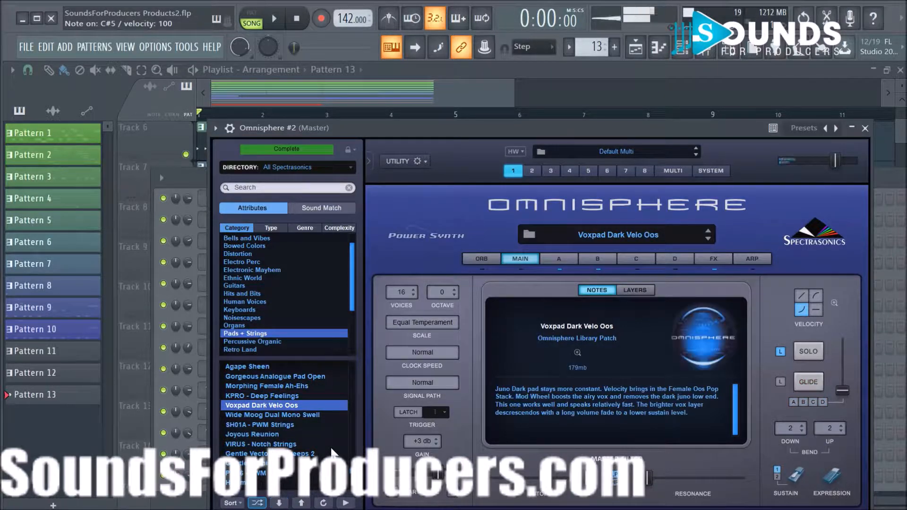
{"action": "left_click", "coordinate": [281, 504]}
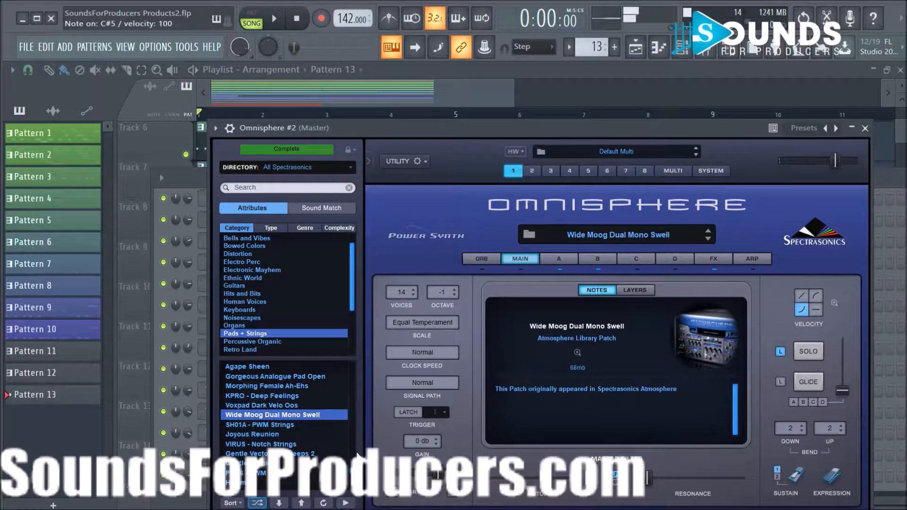
{"action": "left_click", "coordinate": [280, 503]}
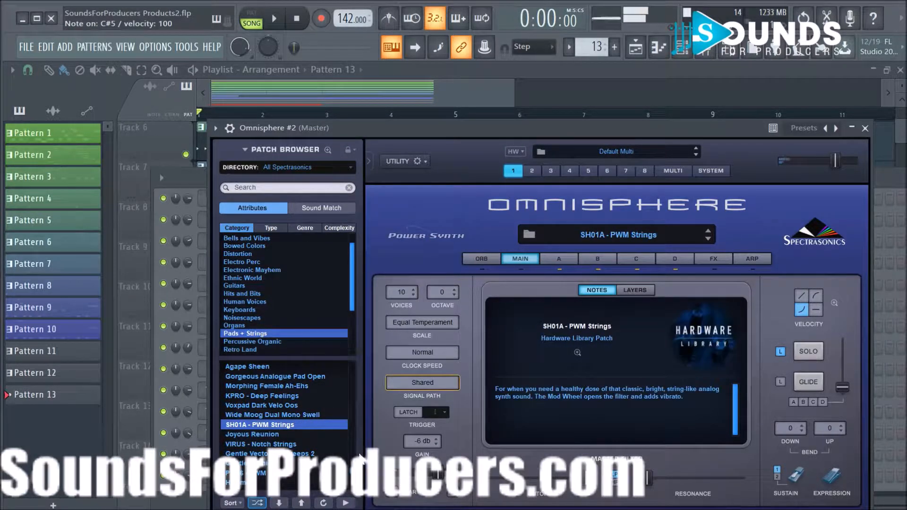
Load the Joyous Reunion patch and try it out along with the song.
{"action": "left_click", "coordinate": [280, 504]}
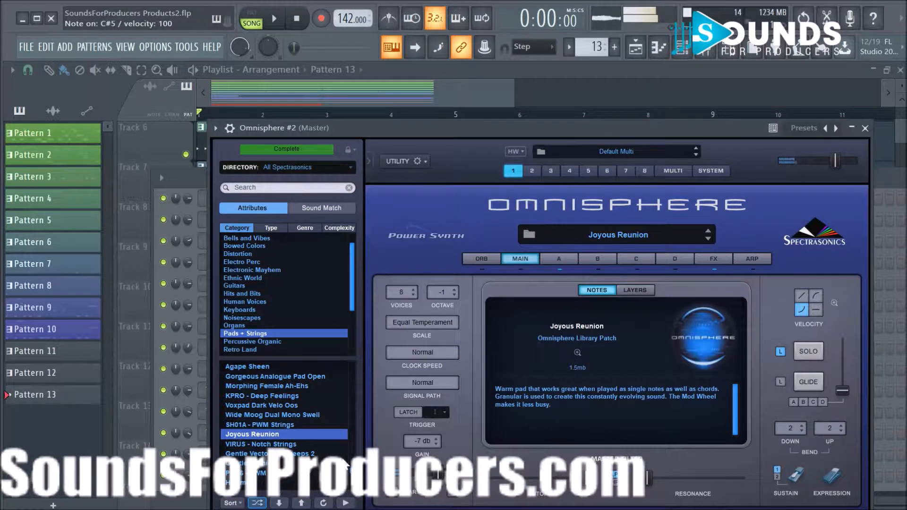
{"action": "left_click", "coordinate": [277, 19]}
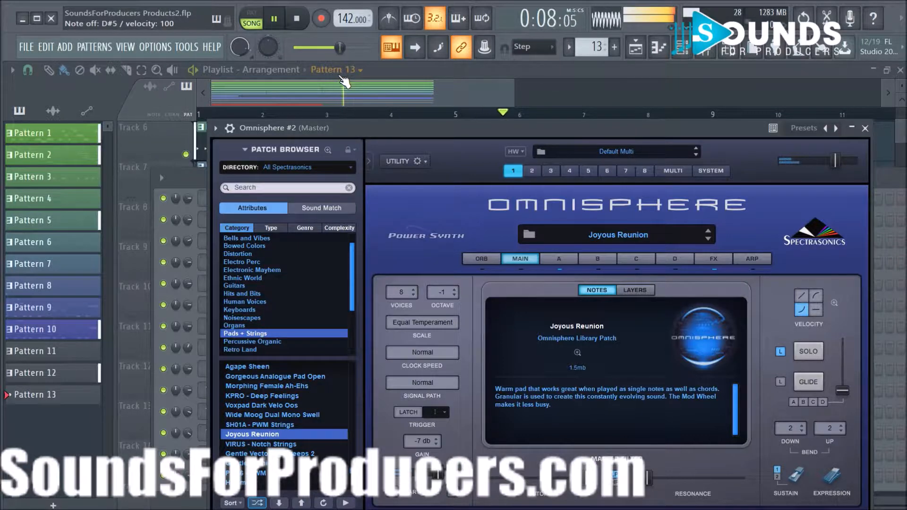
{"action": "key", "text": "space"}
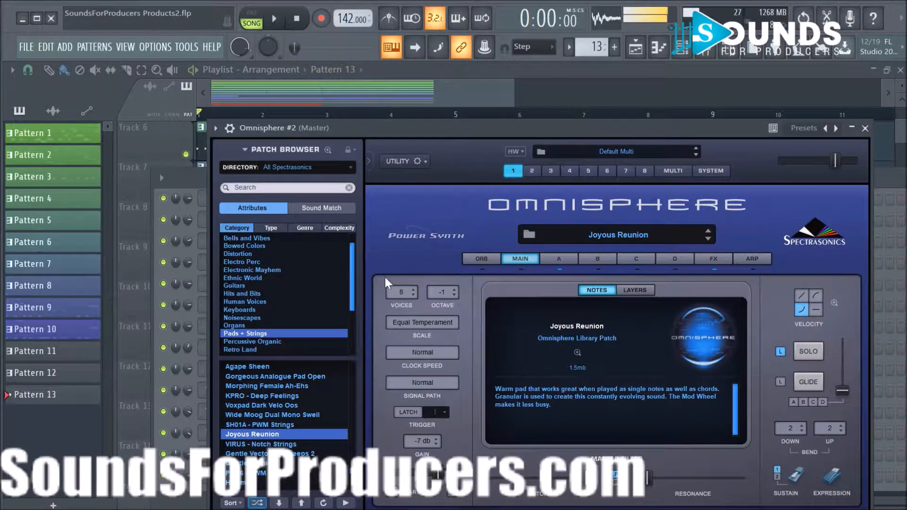
Audition the patches VIRUS - Notch Strings, Gentle Vectoring Zweeps 2 and Gentle Gothics in turn.
{"action": "left_click", "coordinate": [279, 503]}
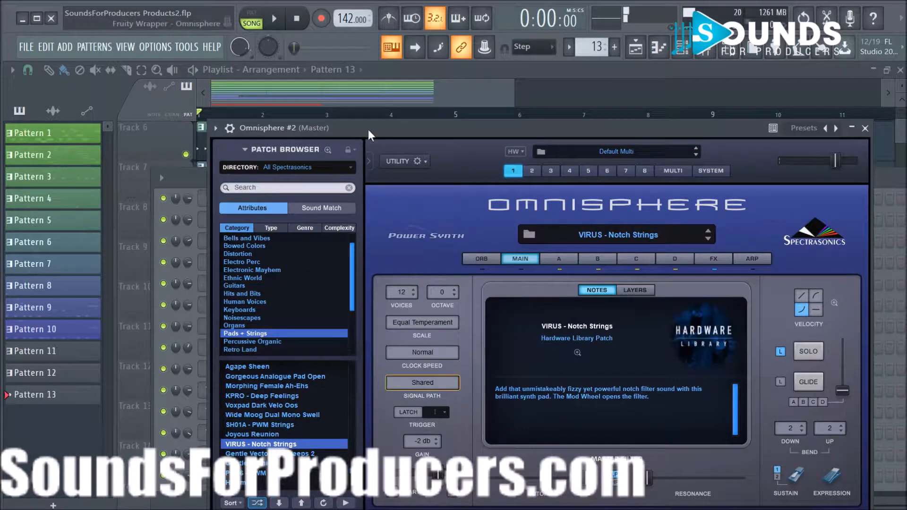
{"action": "key", "text": "s"}
{"action": "left_click", "coordinate": [279, 503]}
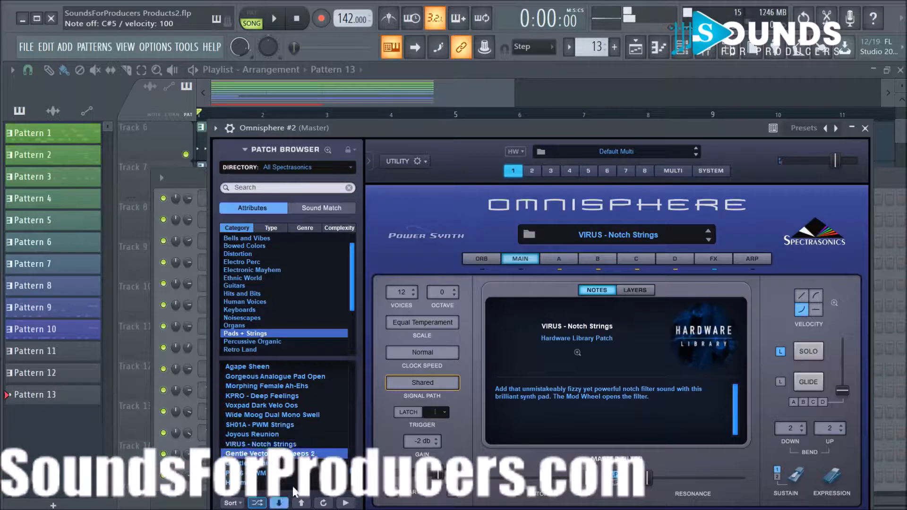
{"action": "key", "text": "s"}
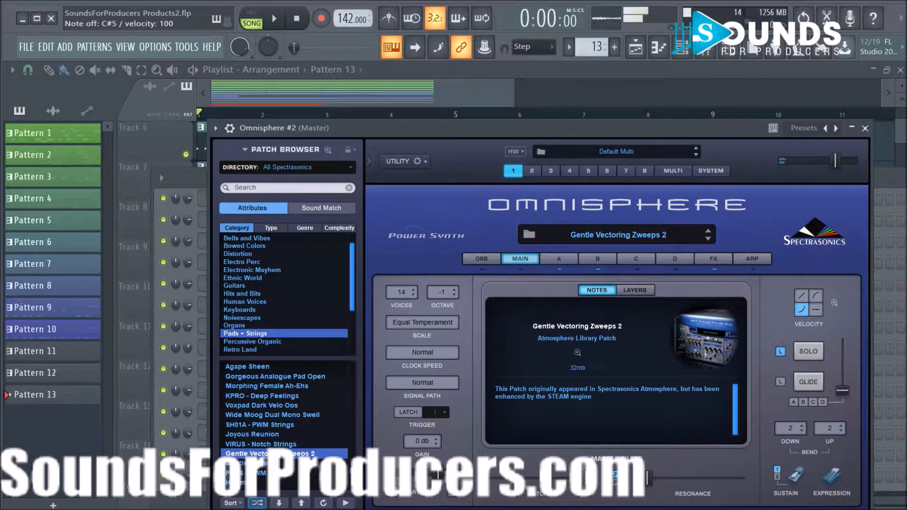
{"action": "key", "text": "s"}
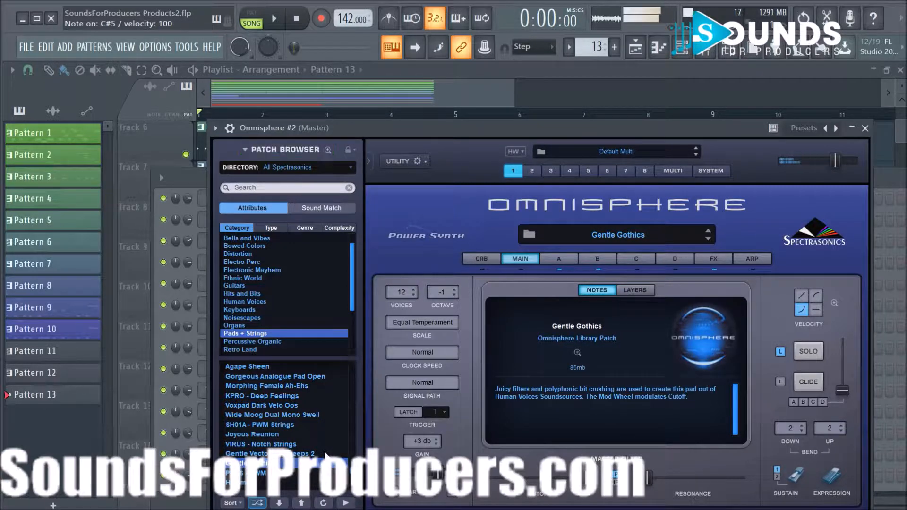
Audition the PRO6 - PWM Pad and Hummer patches, trying Hummer against the playing song.
{"action": "left_click", "coordinate": [297, 474]}
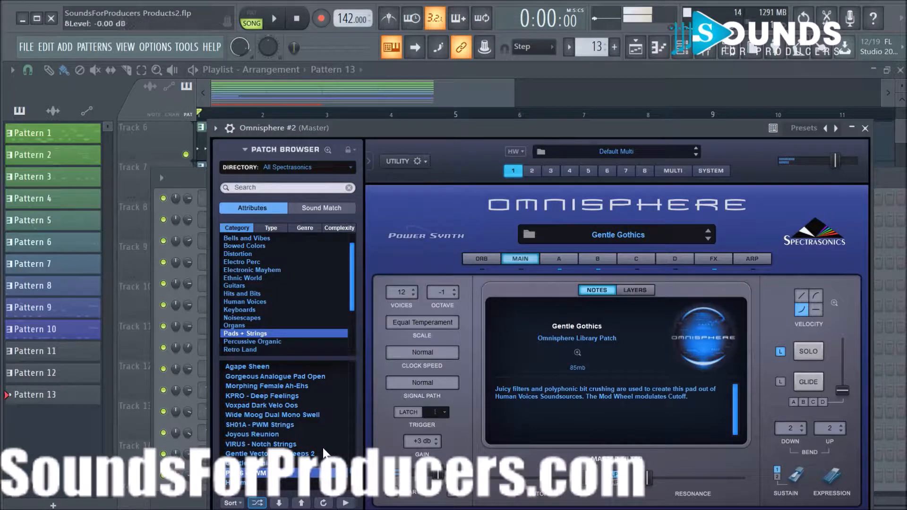
{"action": "scroll", "coordinate": [323, 454], "scroll_direction": "down", "scroll_amount": 2}
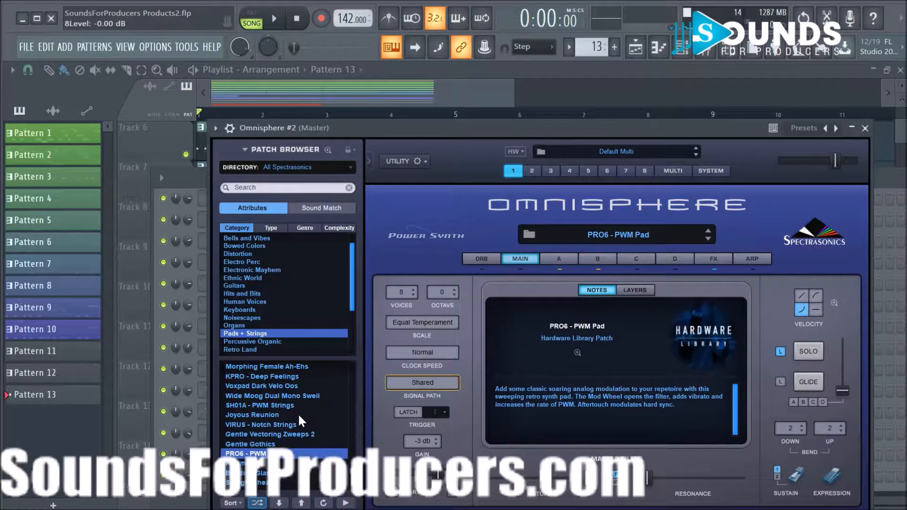
{"action": "scroll", "coordinate": [298, 413], "scroll_direction": "down", "scroll_amount": 4}
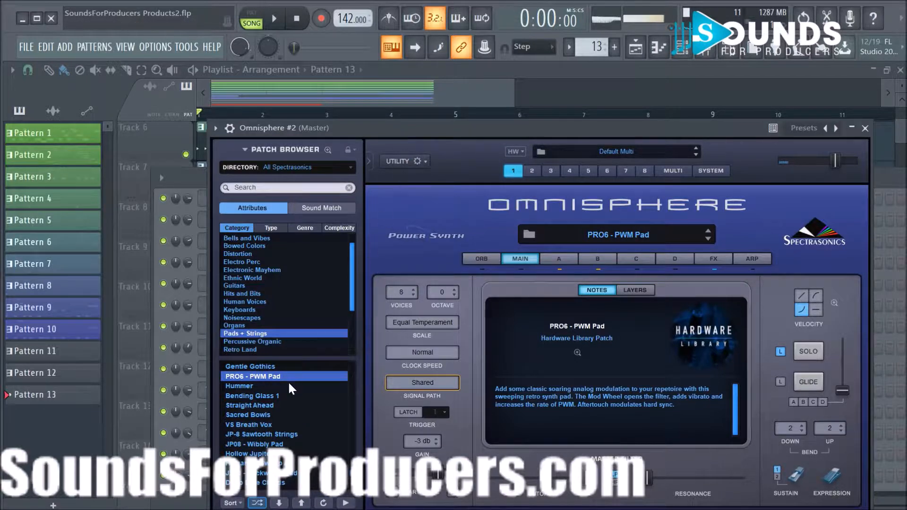
{"action": "left_click", "coordinate": [280, 503]}
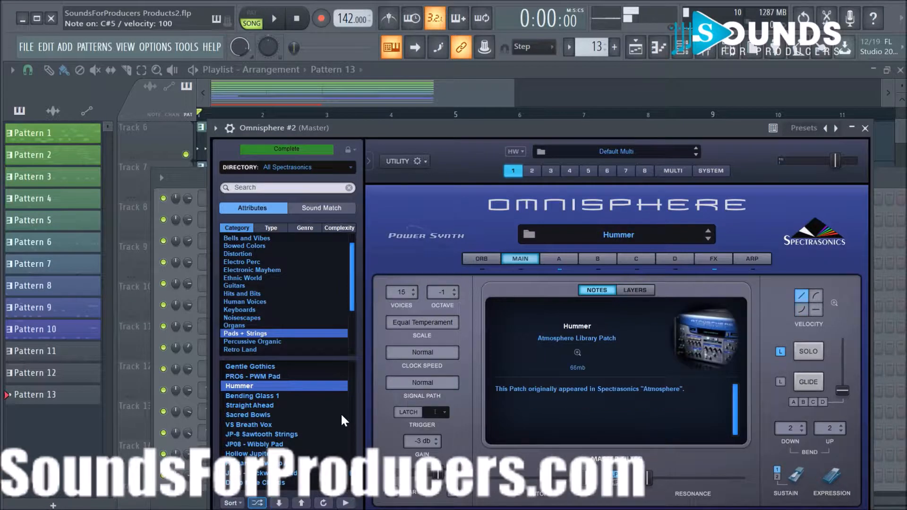
{"action": "key", "text": "space"}
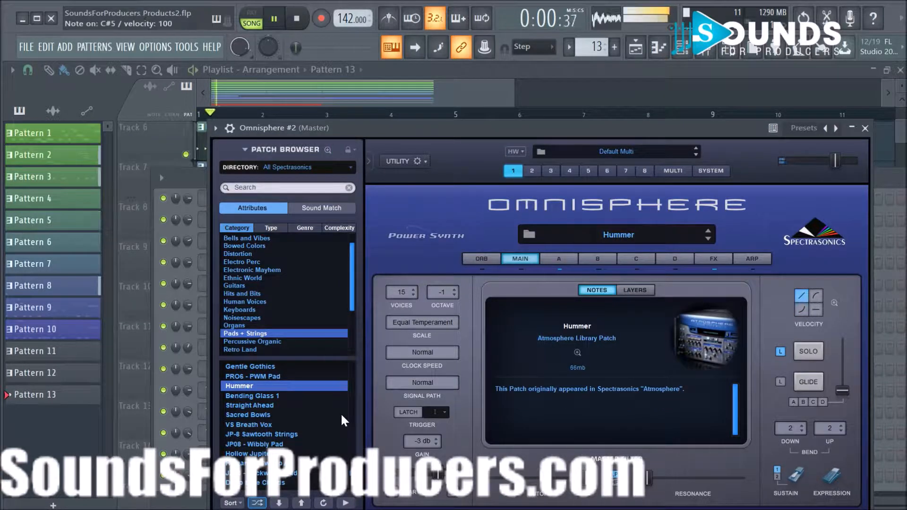
Load the Bending Glass 1 patch, try it with the song, stop playback and close the Omnisphere #2 window.
{"action": "left_click", "coordinate": [275, 397]}
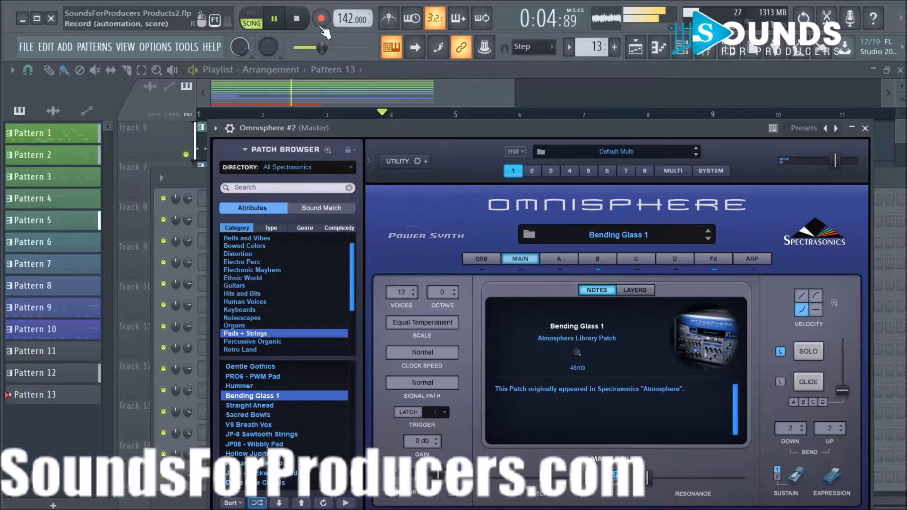
{"action": "left_click", "coordinate": [296, 19]}
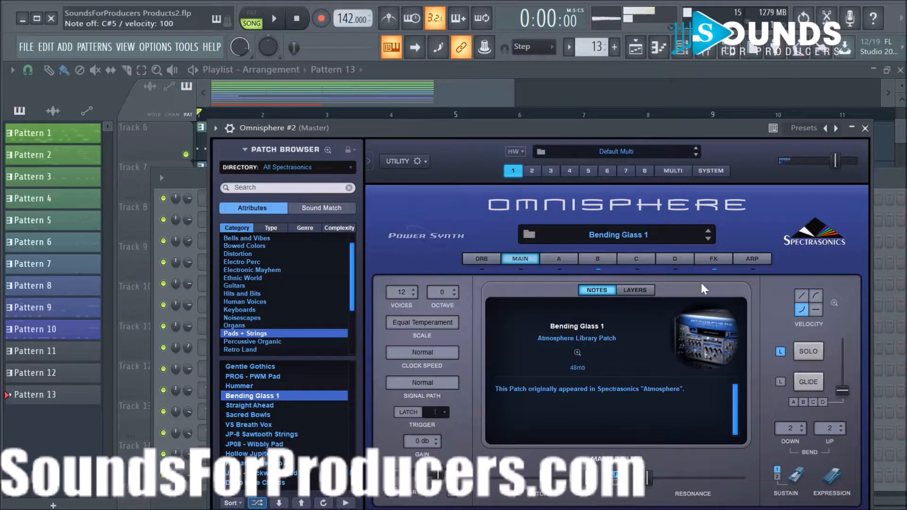
{"action": "left_click", "coordinate": [865, 129]}
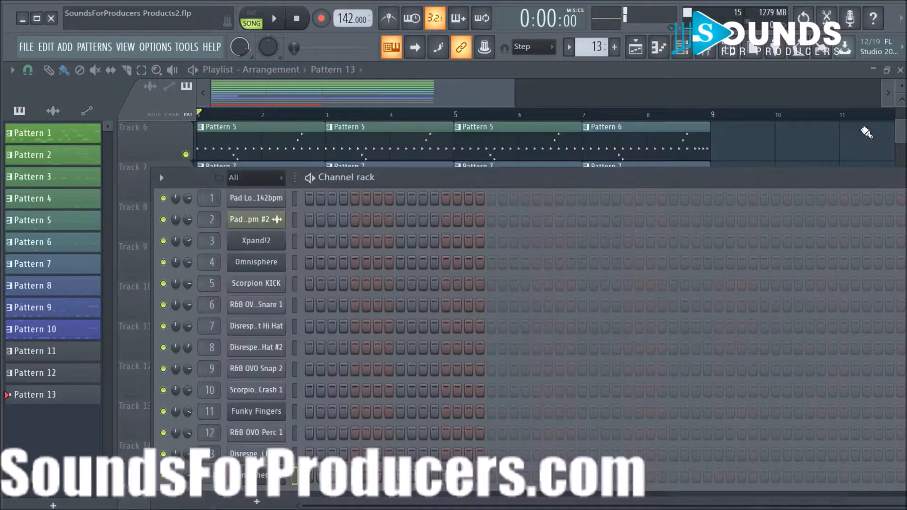
Open the piano roll of the Omnisphere #2 channel for Pattern 13 at the octave around C#5.
{"action": "left_click", "coordinate": [761, 155]}
{"action": "key", "text": "F6"}
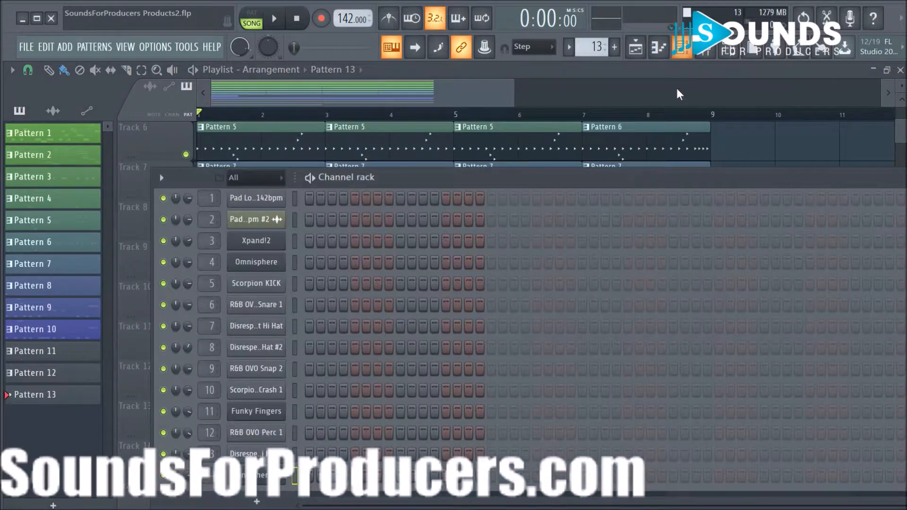
{"action": "right_click", "coordinate": [261, 481]}
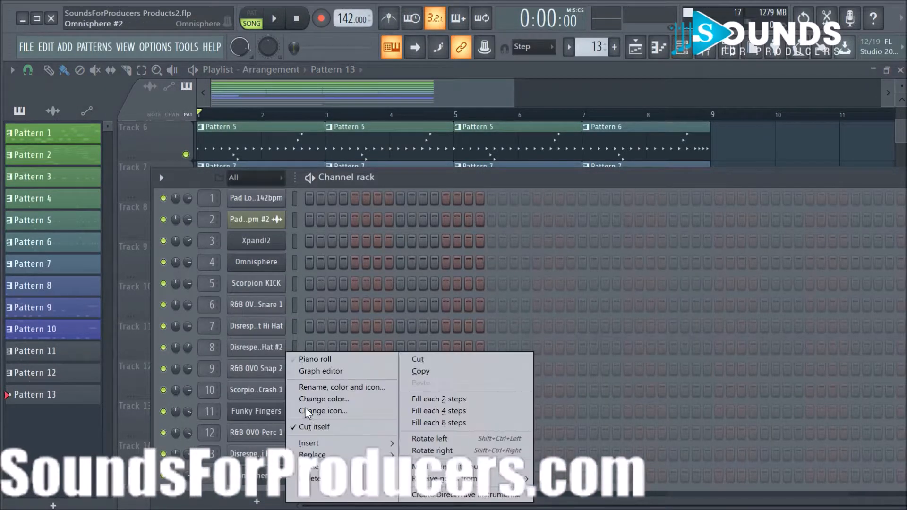
{"action": "left_click", "coordinate": [319, 362]}
{"action": "scroll", "coordinate": [55, 327], "scroll_direction": "up", "scroll_amount": 5}
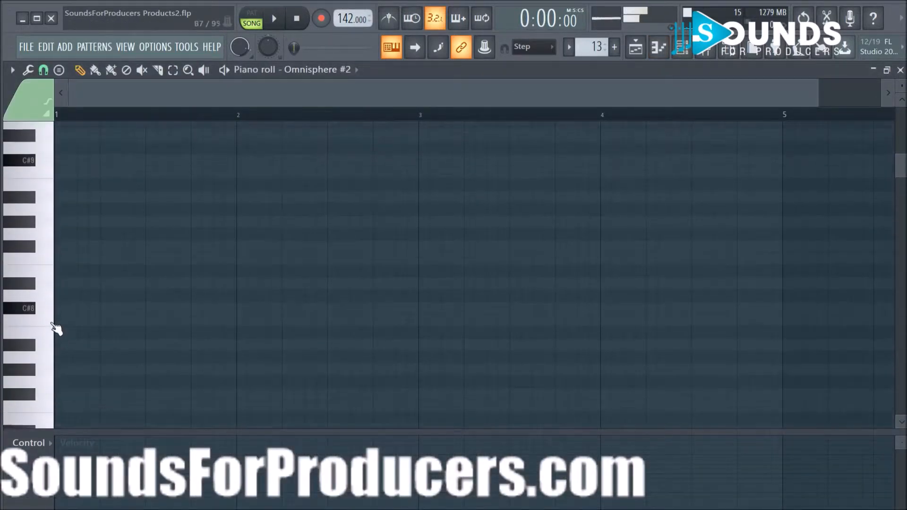
{"action": "scroll", "coordinate": [56, 328], "scroll_direction": "down", "scroll_amount": 15}
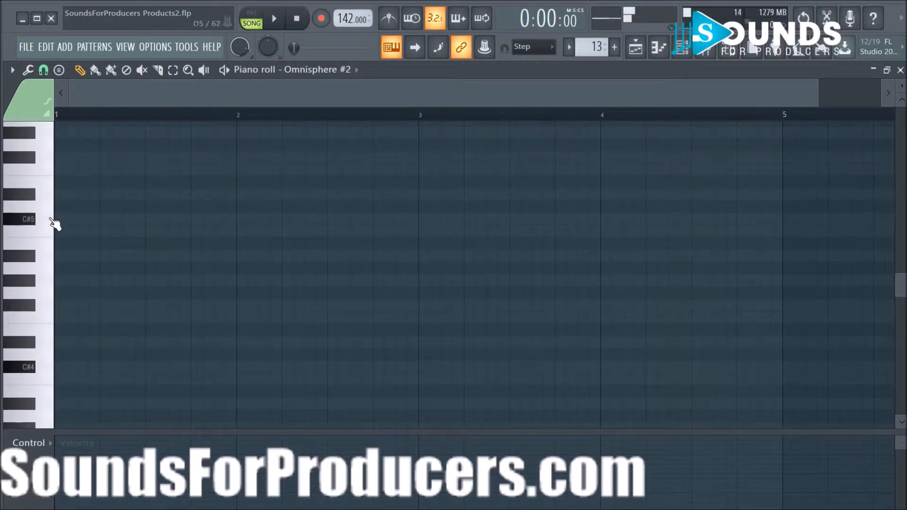
Draw a C#5 note at bar 1 lasting two bars and check it against the playing song.
{"action": "left_click", "coordinate": [61, 218]}
{"action": "left_click_drag", "start_coordinate": [77, 219], "coordinate": [257, 221]}
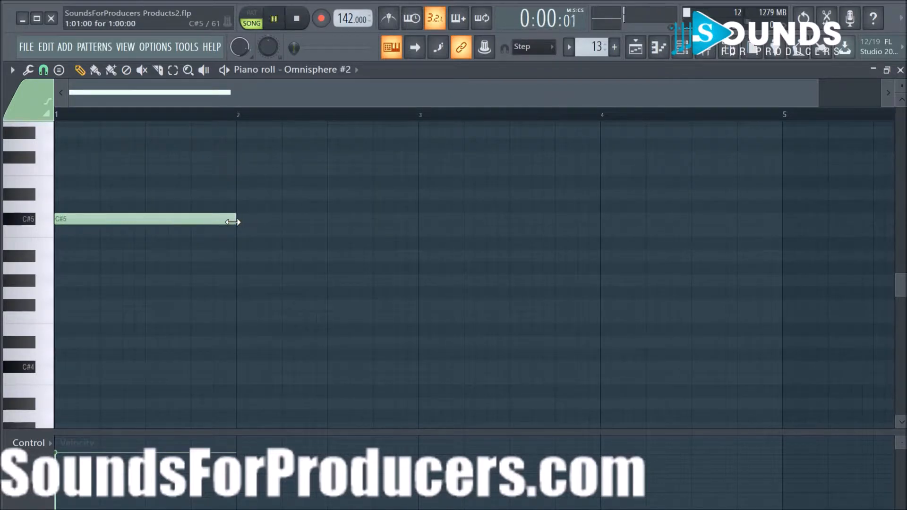
{"action": "left_click_drag", "start_coordinate": [233, 221], "coordinate": [416, 221]}
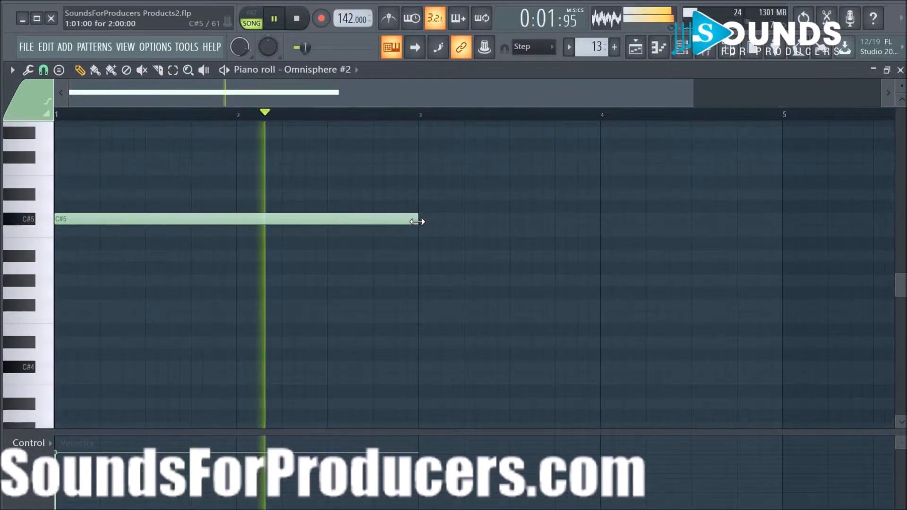
{"action": "key", "text": "space"}
Add a two-bar F5 note at bar 3 and play the song to hear it.
{"action": "left_click", "coordinate": [419, 195]}
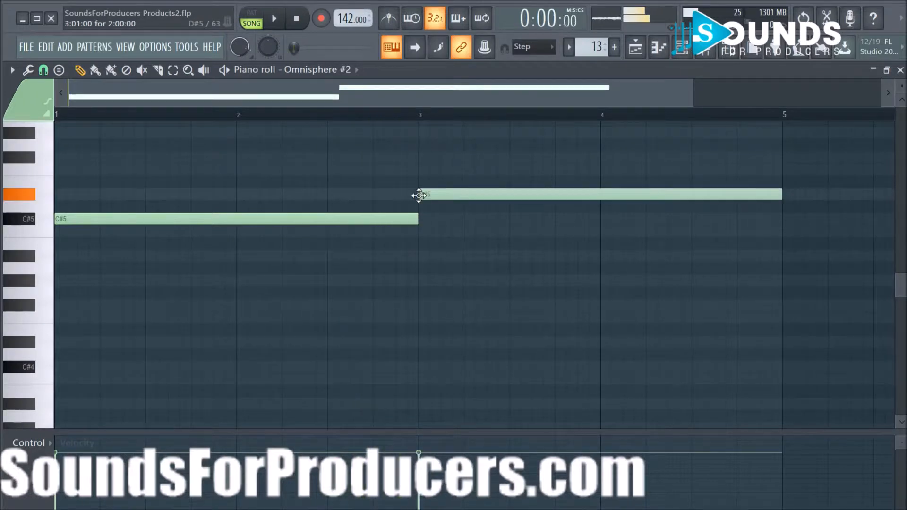
{"action": "left_click_drag", "start_coordinate": [419, 195], "coordinate": [422, 169]}
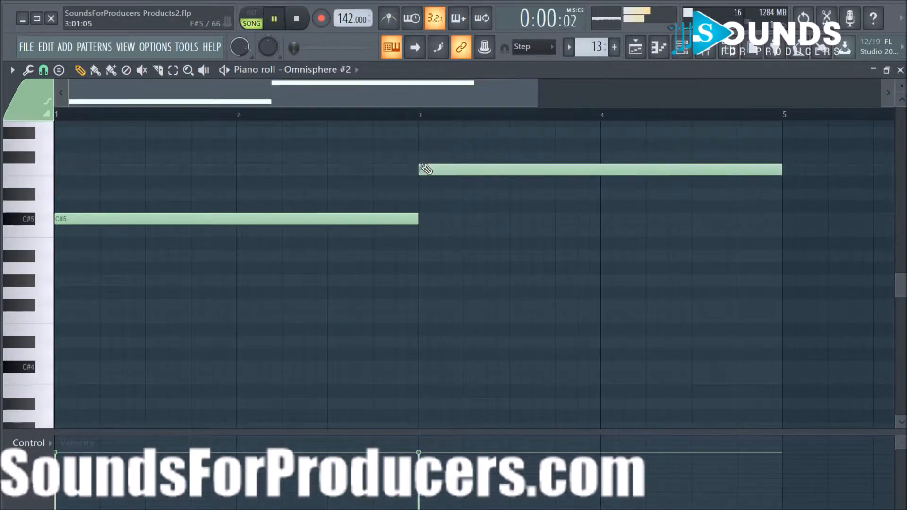
{"action": "key", "text": "space"}
{"action": "scroll", "coordinate": [494, 118], "scroll_direction": "down", "scroll_amount": 2}
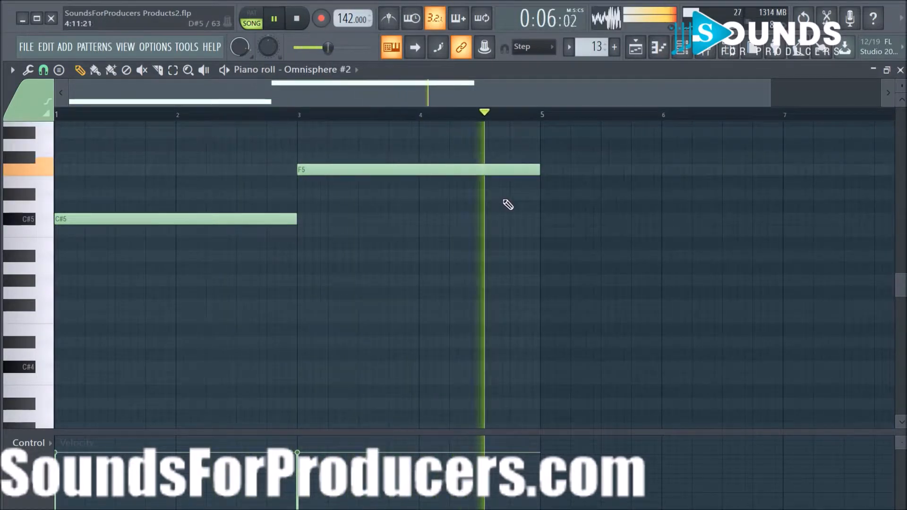
Place Pattern 13 on Track 12 of the playlist at bars 1 and 5, and listen to it with the full arrangement.
{"action": "left_click", "coordinate": [636, 47]}
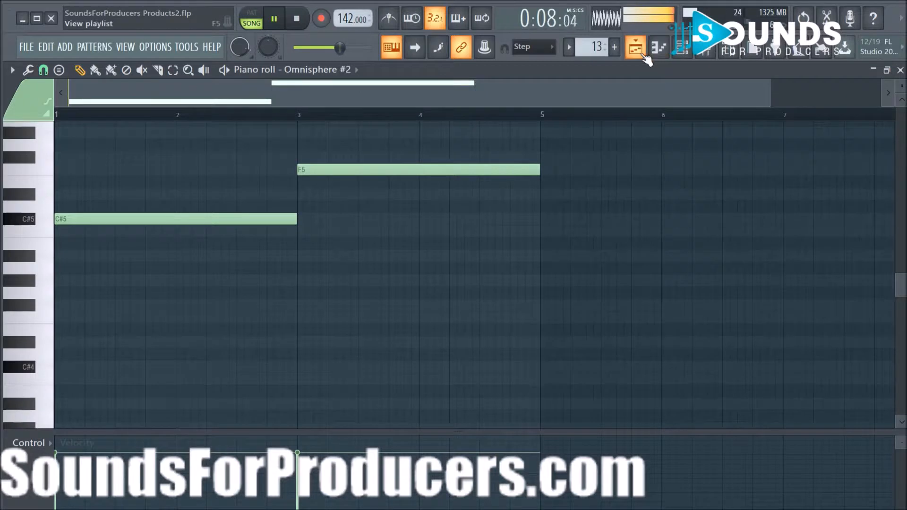
{"action": "left_click_drag", "start_coordinate": [397, 377], "coordinate": [644, 379]}
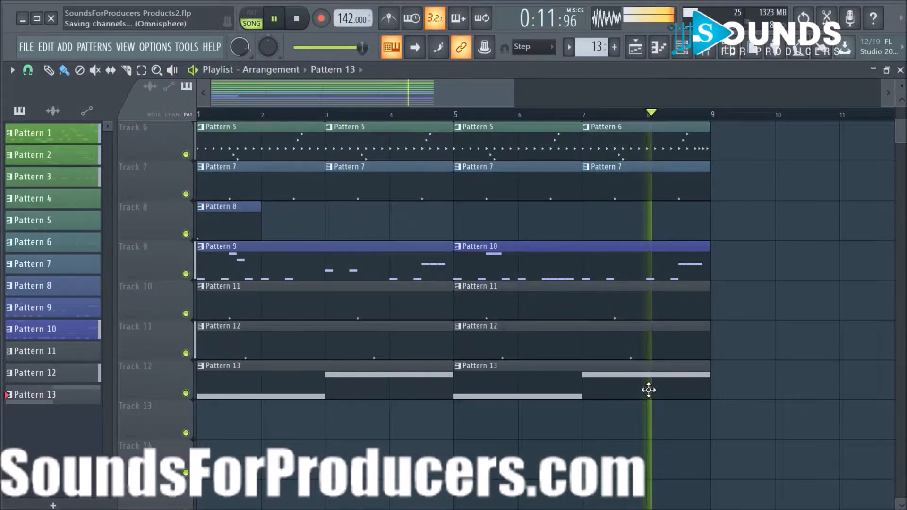
{"action": "scroll", "coordinate": [771, 377], "scroll_direction": "up", "scroll_amount": 5}
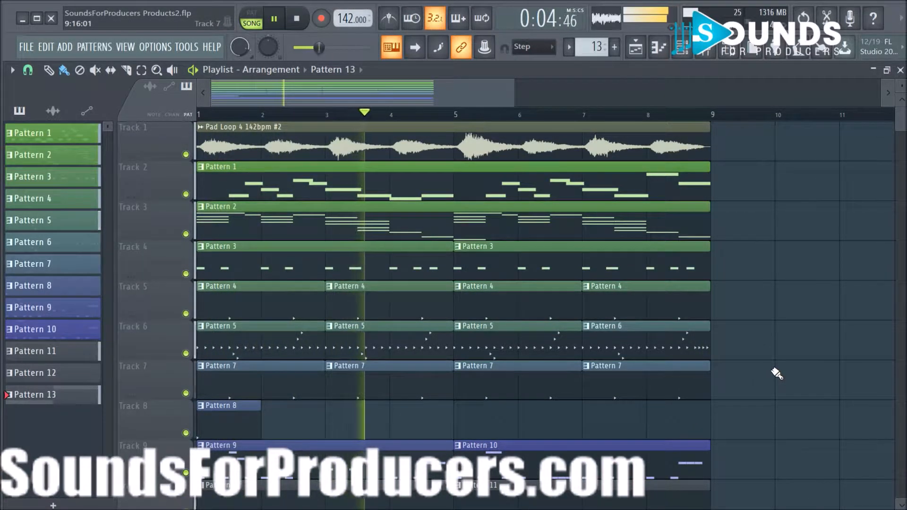
{"action": "scroll", "coordinate": [777, 374], "scroll_direction": "down", "scroll_amount": 4}
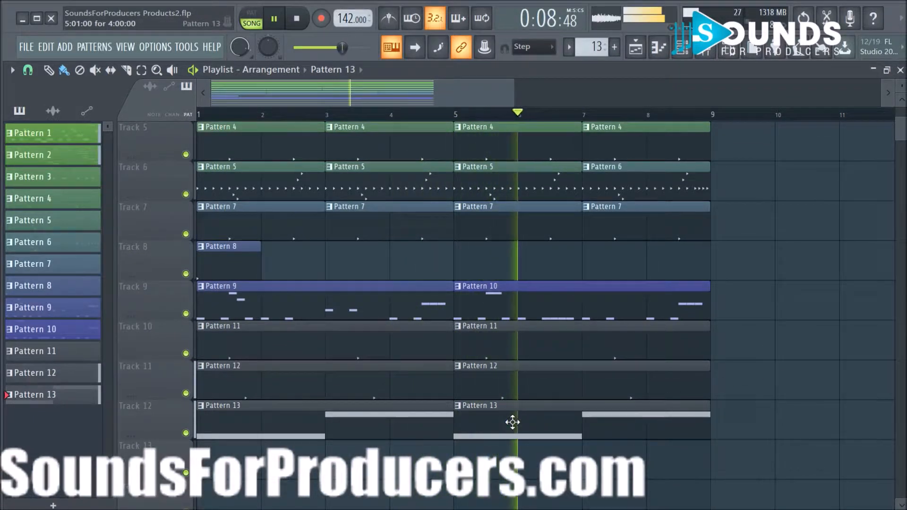
Stop playback and replace the Omnisphere #2 channel's instrument with Xpand!2.
{"action": "left_click", "coordinate": [680, 47]}
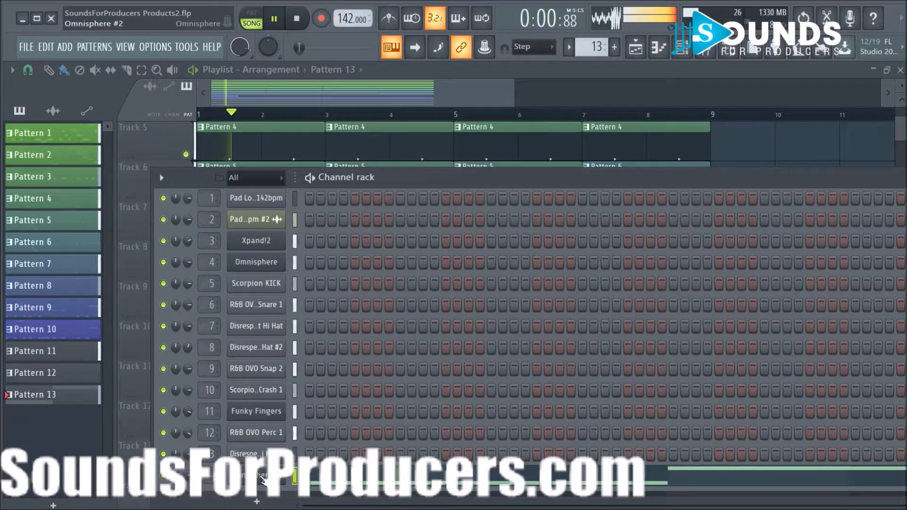
{"action": "key", "text": "space"}
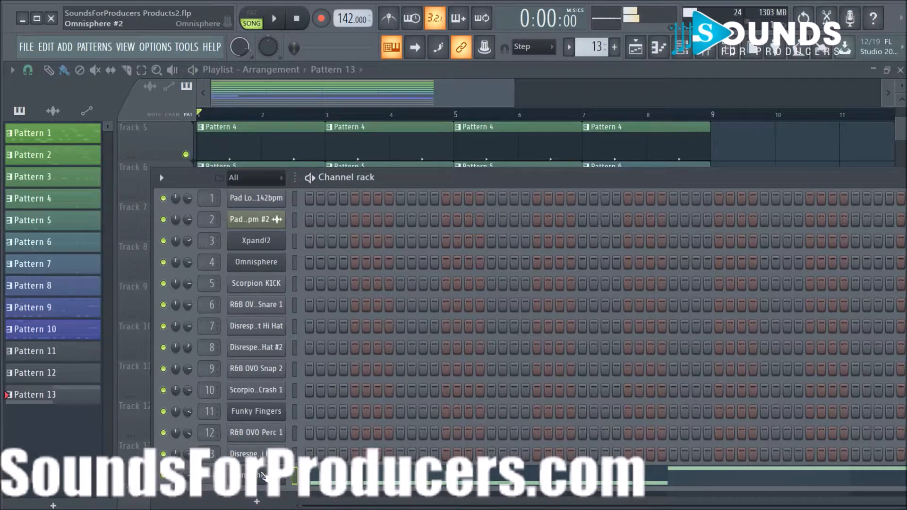
{"action": "right_click", "coordinate": [264, 478]}
{"action": "mouse_move", "coordinate": [344, 452]}
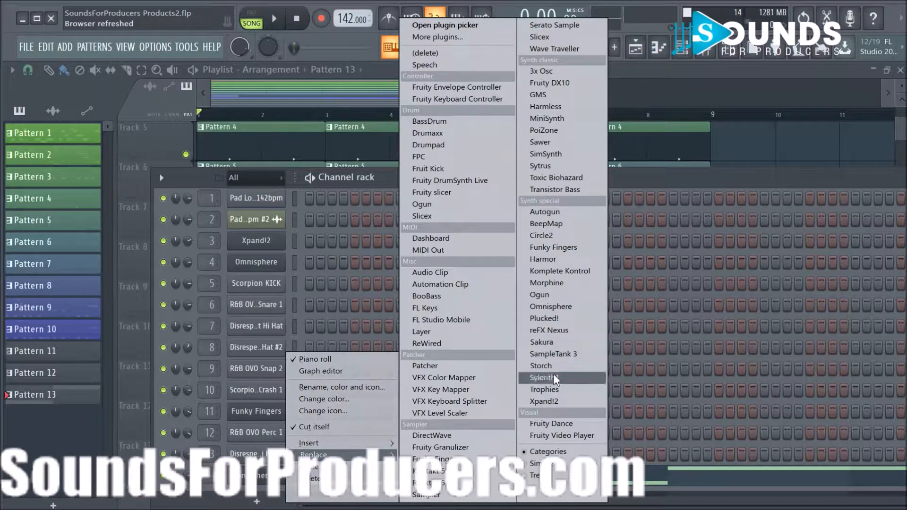
{"action": "left_click", "coordinate": [549, 400]}
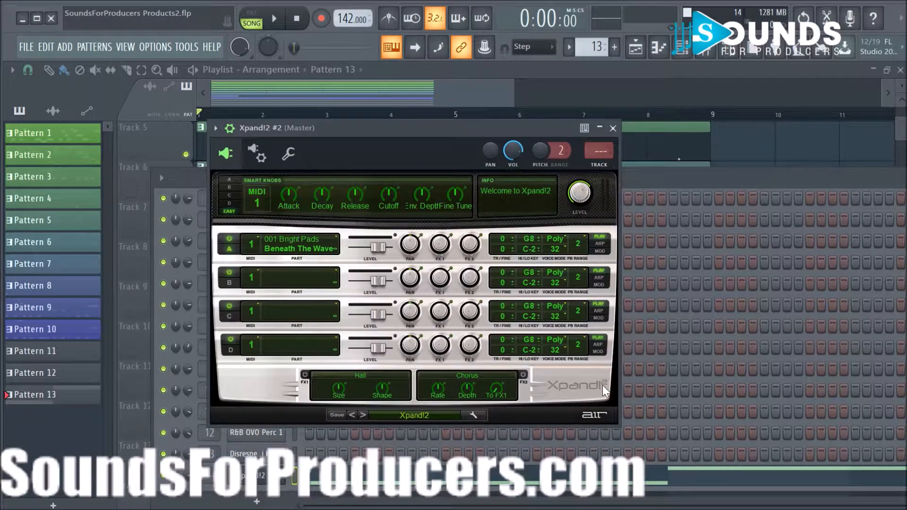
Load Big Soft Strings+ from 014 Strings into part A of Xpand!2 and play the song with it.
{"action": "left_click", "coordinate": [292, 246]}
{"action": "mouse_move", "coordinate": [298, 349]}
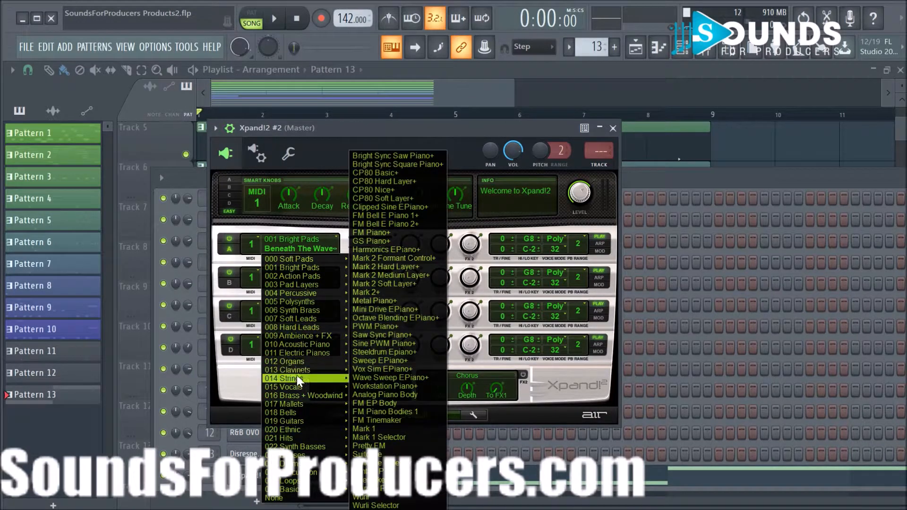
{"action": "mouse_move", "coordinate": [298, 377]}
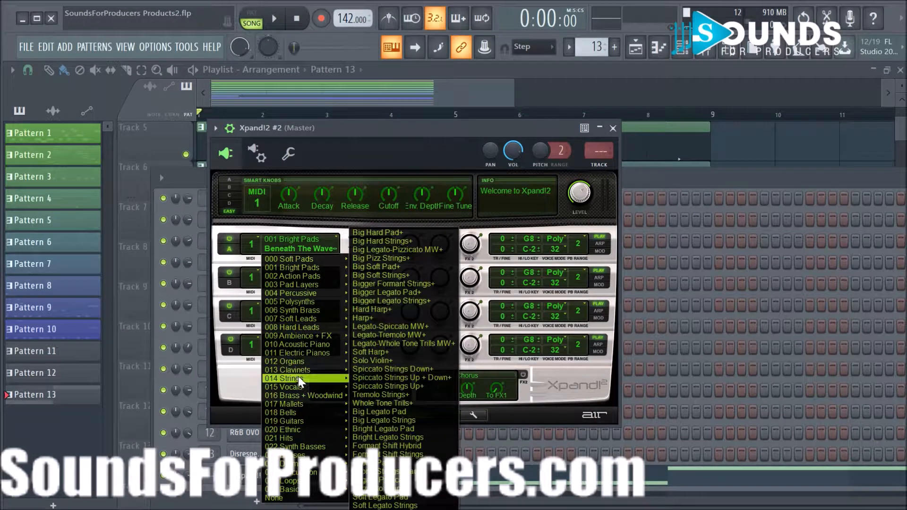
{"action": "left_click", "coordinate": [400, 275]}
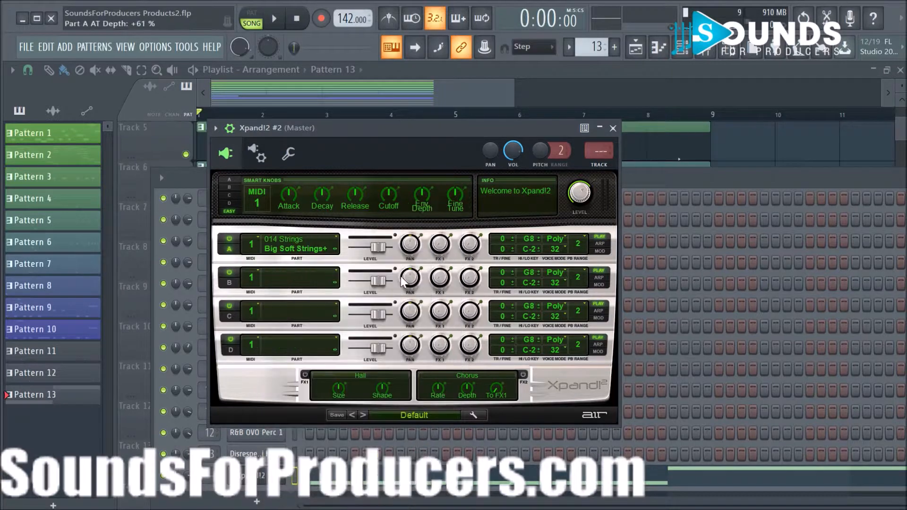
{"action": "key", "text": "space"}
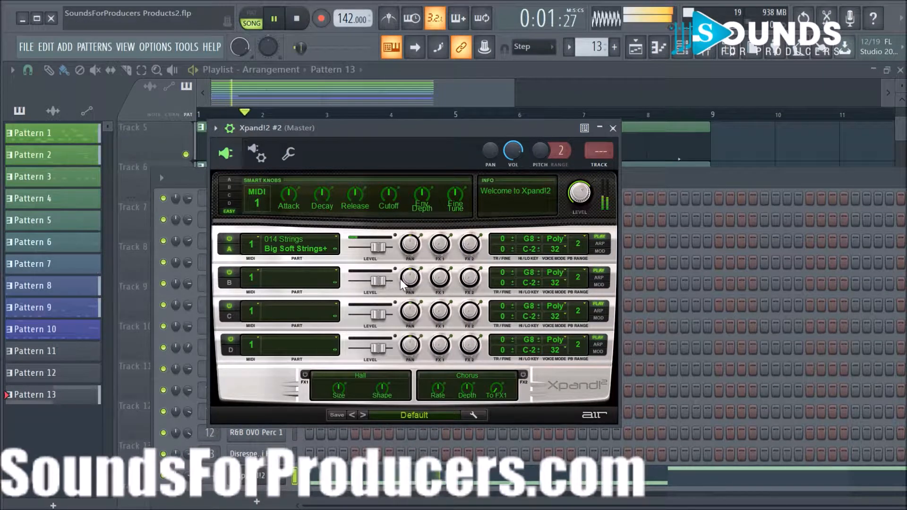
Set the Xpand!2 master level to +2.8 dB, advance part A through the string patches to Hard Harp+ and close the instrument.
{"action": "left_click_drag", "start_coordinate": [571, 189], "coordinate": [571, 180]}
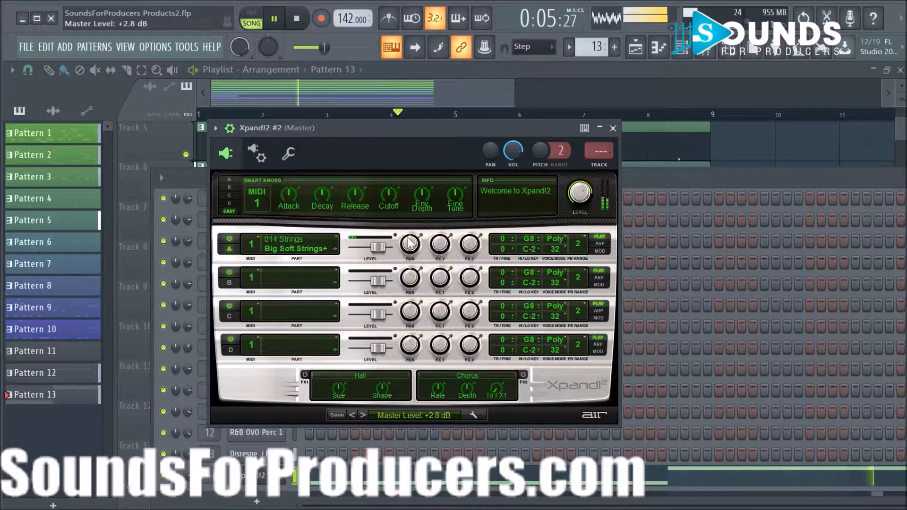
{"action": "left_click", "coordinate": [336, 250]}
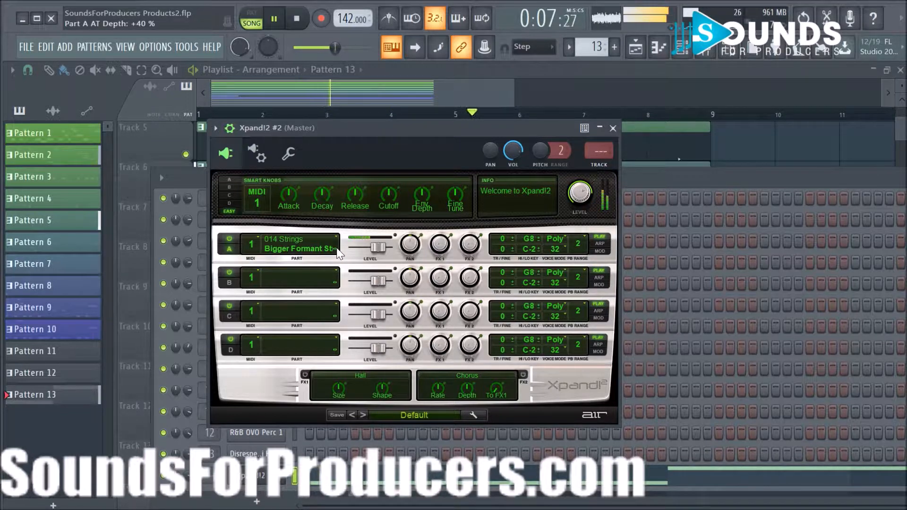
{"action": "left_click", "coordinate": [336, 250]}
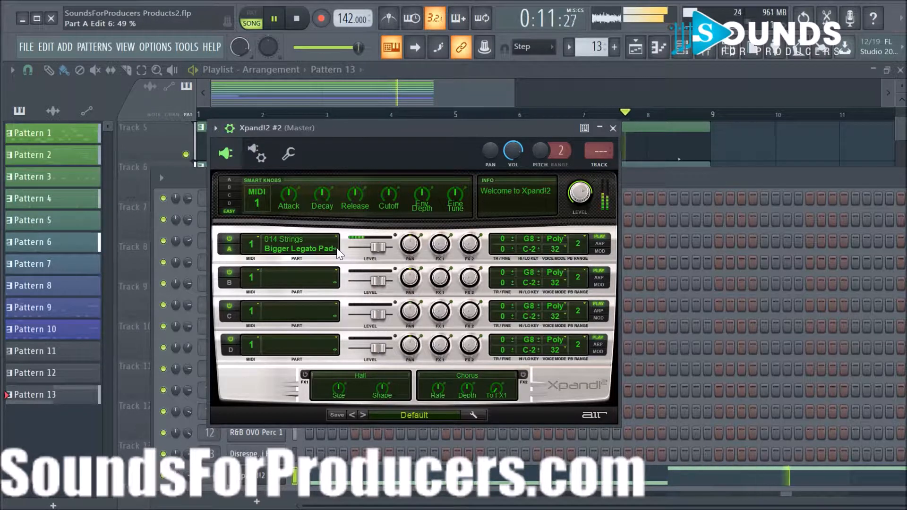
{"action": "left_click", "coordinate": [336, 250]}
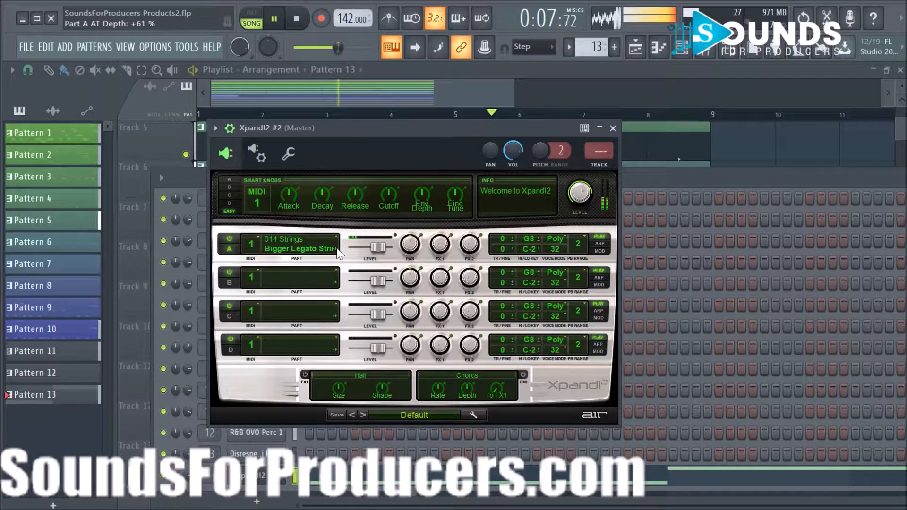
{"action": "left_click", "coordinate": [335, 250]}
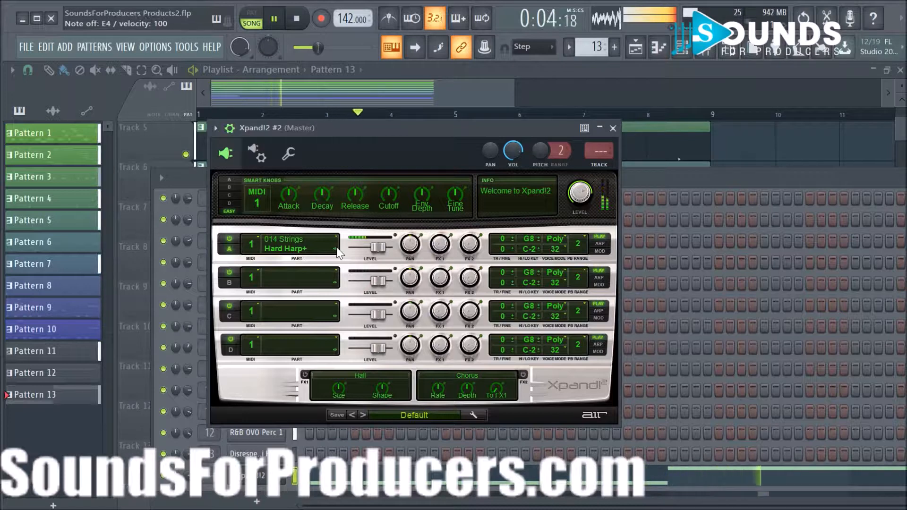
{"action": "left_click", "coordinate": [612, 128]}
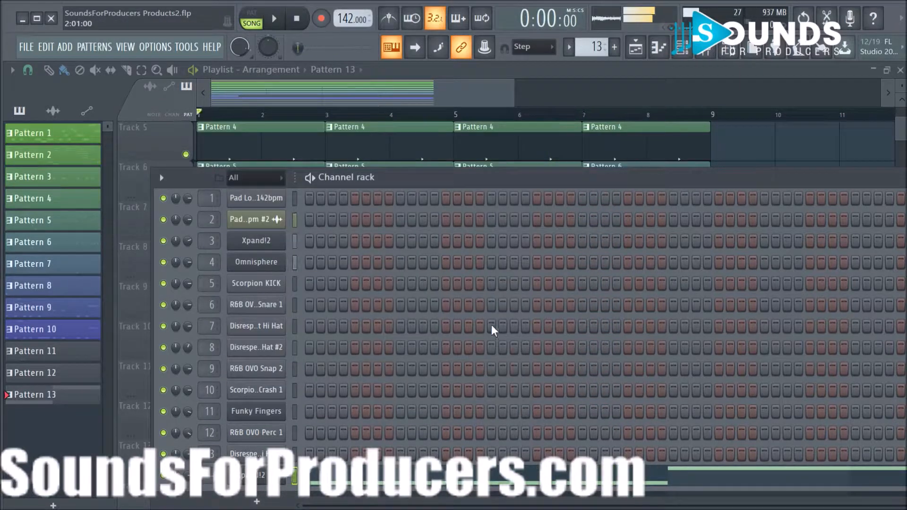
In the piano roll of Xpand!2 #2, shorten the C#5 note at bar 1 to one beat and check it by playing.
{"action": "left_click", "coordinate": [427, 483]}
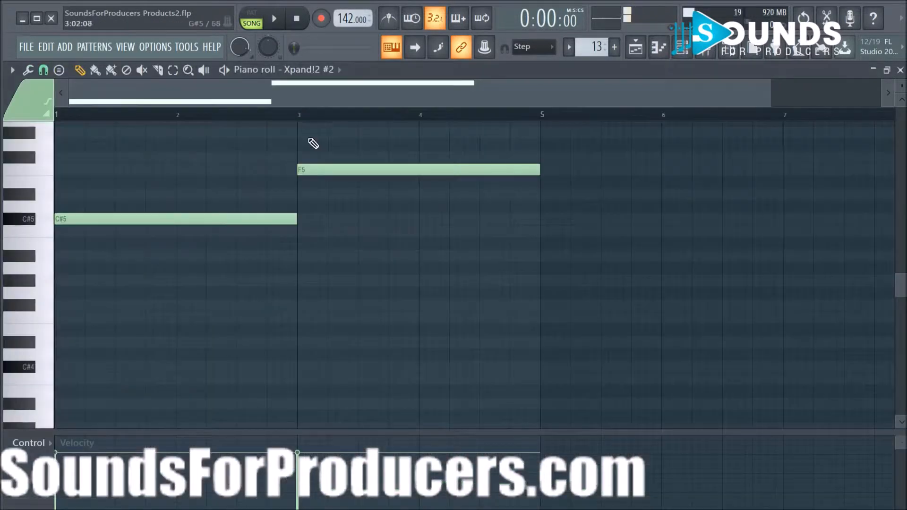
{"action": "key", "text": "space"}
{"action": "key", "text": "space"}
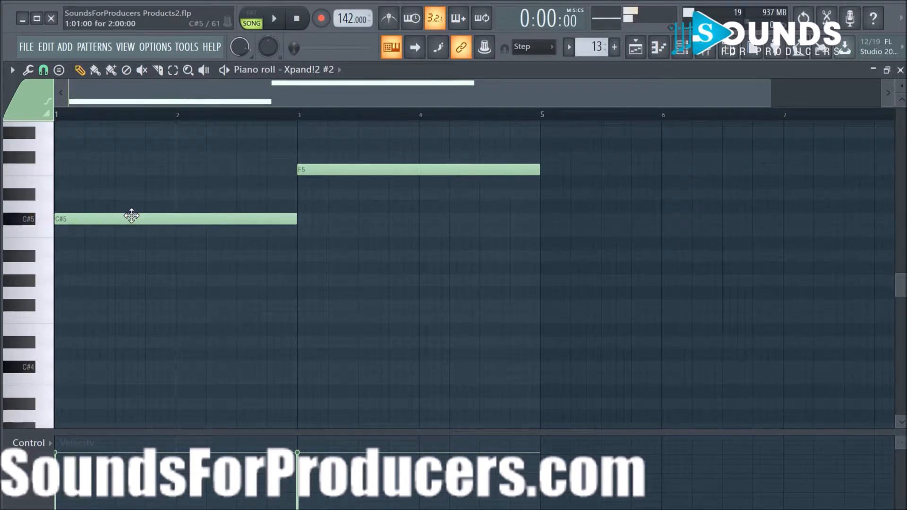
{"action": "scroll", "coordinate": [313, 113], "scroll_direction": "up", "scroll_amount": 4}
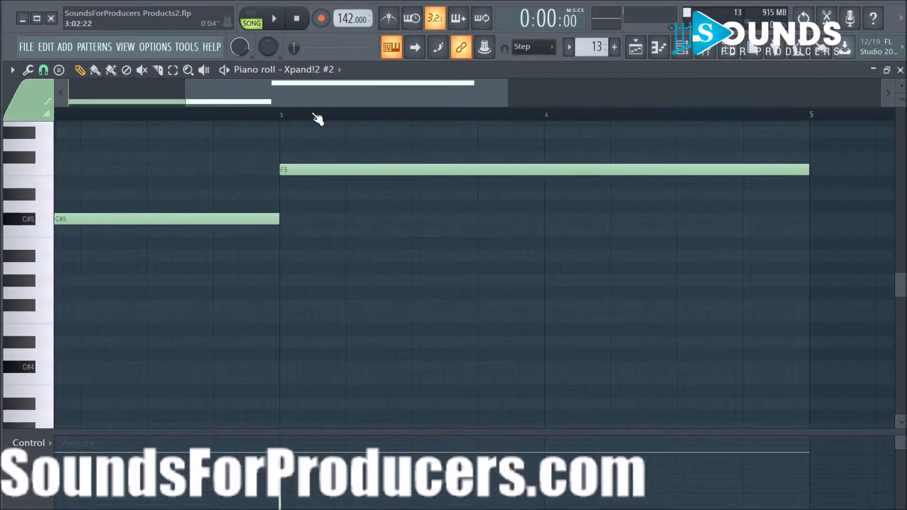
{"action": "left_click_drag", "start_coordinate": [312, 94], "coordinate": [126, 94]}
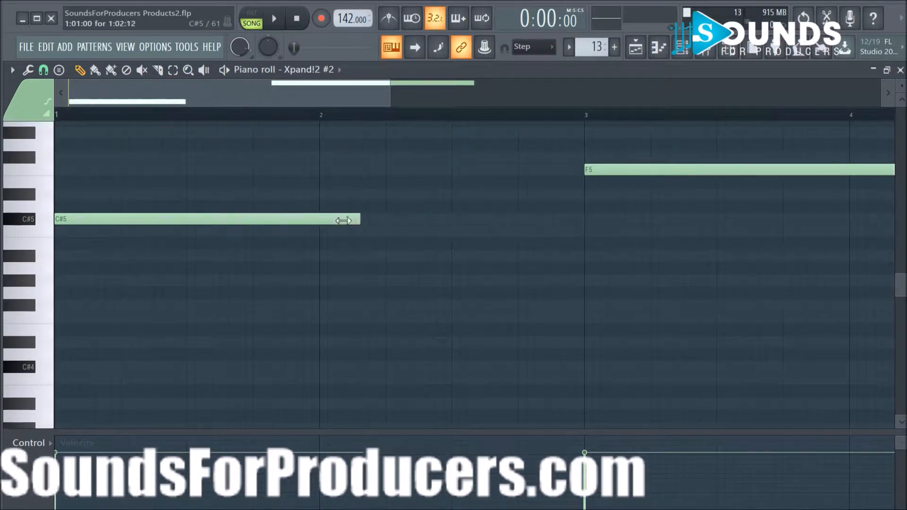
{"action": "key", "text": "space"}
{"action": "key", "text": "space"}
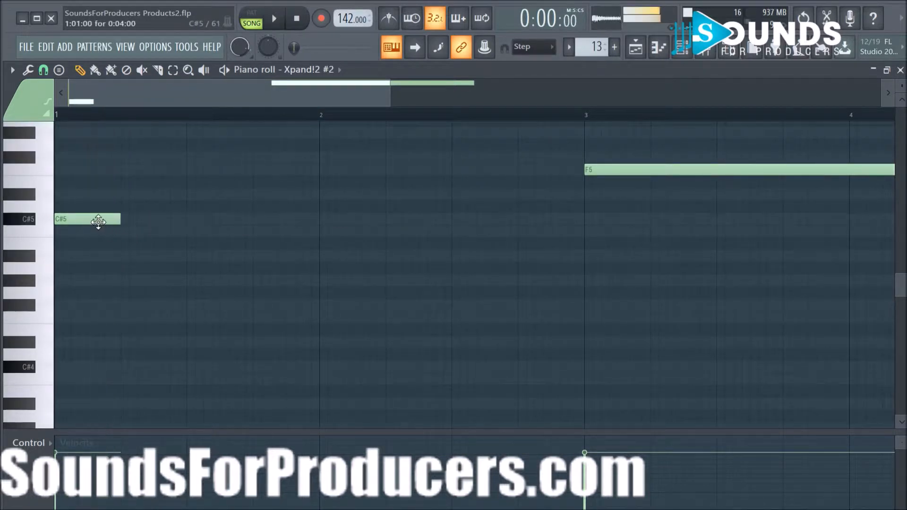
Add one-beat F5, D#5 and F#5 notes on beats 2, 3 and 4 of bar 1, checking them by playback.
{"action": "key", "text": "space"}
{"action": "key", "text": "space"}
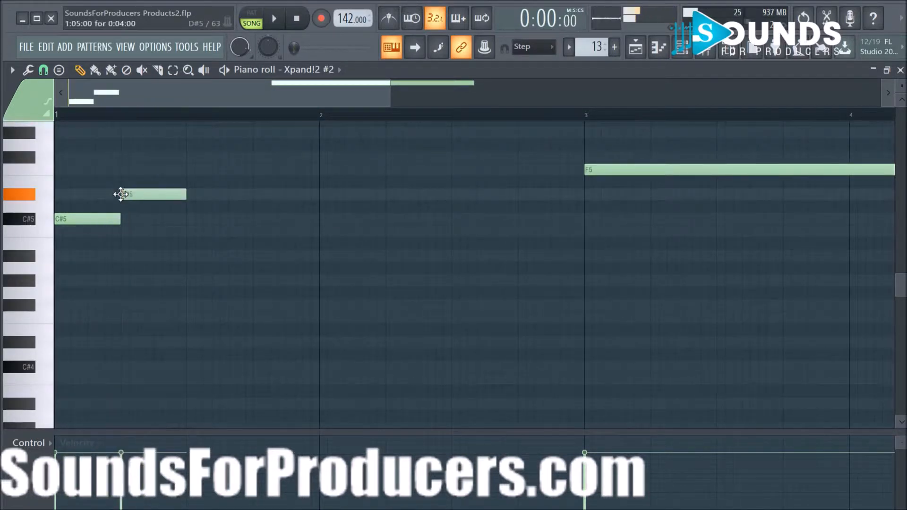
{"action": "key", "text": "space"}
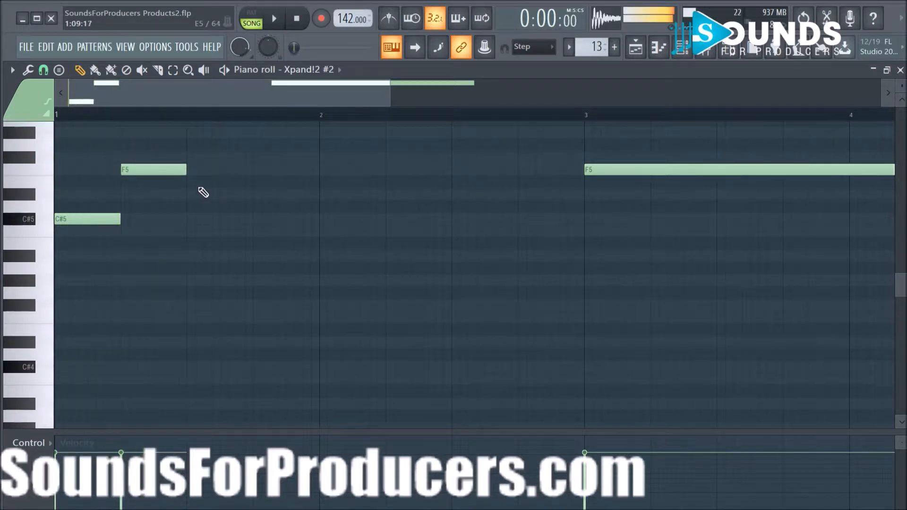
{"action": "key", "text": "space"}
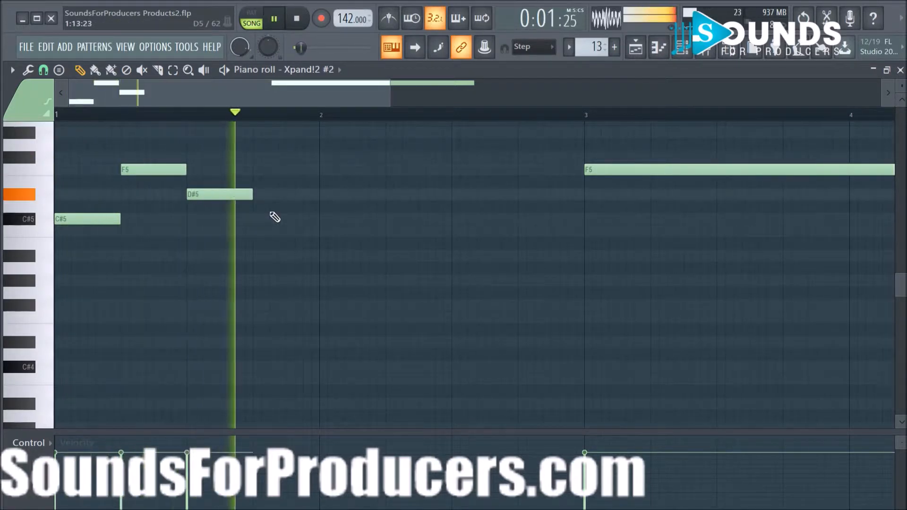
{"action": "key", "text": "space"}
{"action": "left_click", "coordinate": [257, 157]}
{"action": "key", "text": "space"}
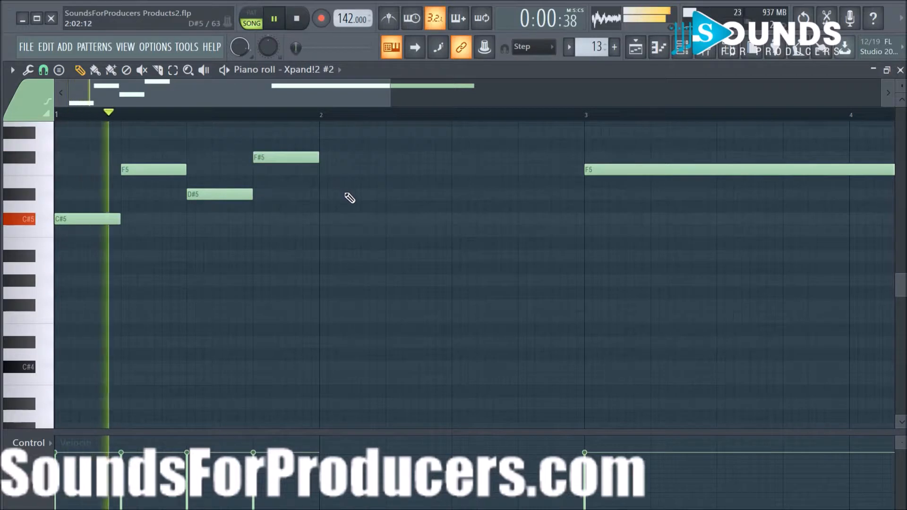
Shorten the D#5 note on beat 3 to half a beat and add a half-beat C#5 right behind it, checking by playback.
{"action": "key", "text": "space"}
{"action": "scroll", "coordinate": [349, 198], "scroll_direction": "up", "scroll_amount": 3}
{"action": "key", "text": "space"}
{"action": "key", "text": "space"}
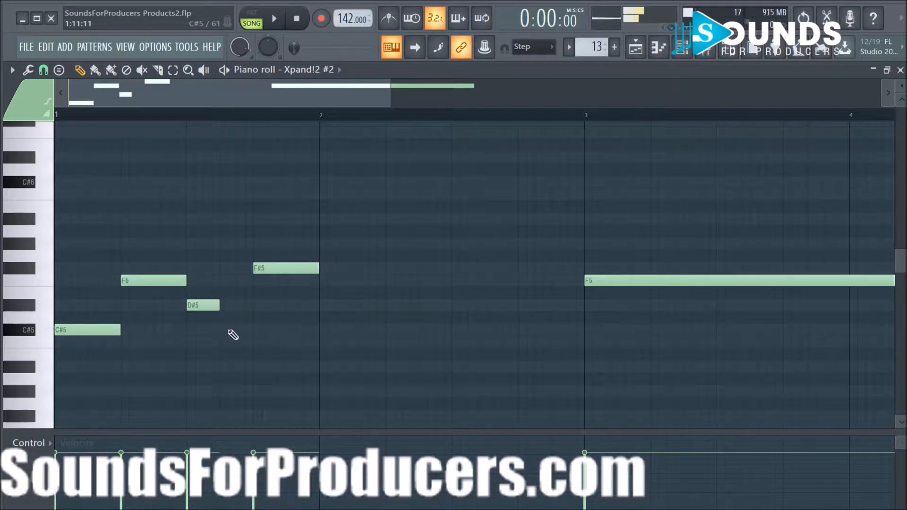
{"action": "key", "text": "space"}
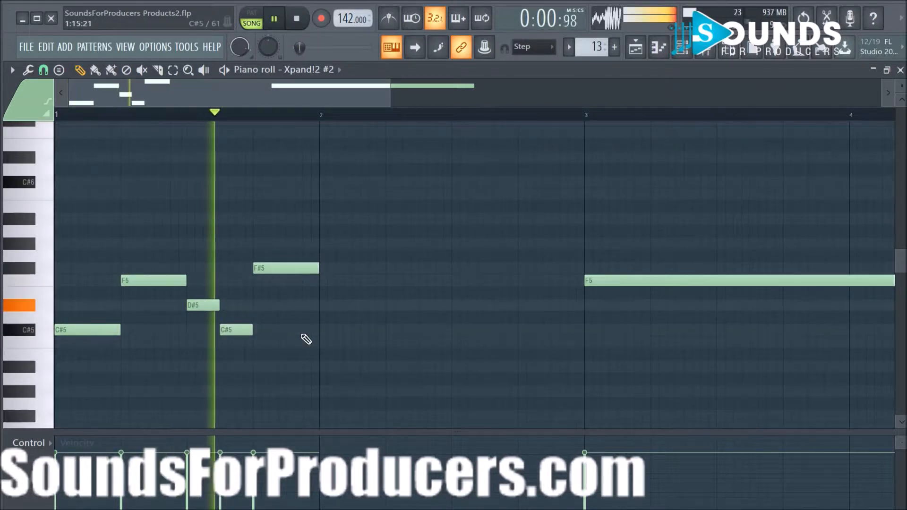
{"action": "key", "text": "space"}
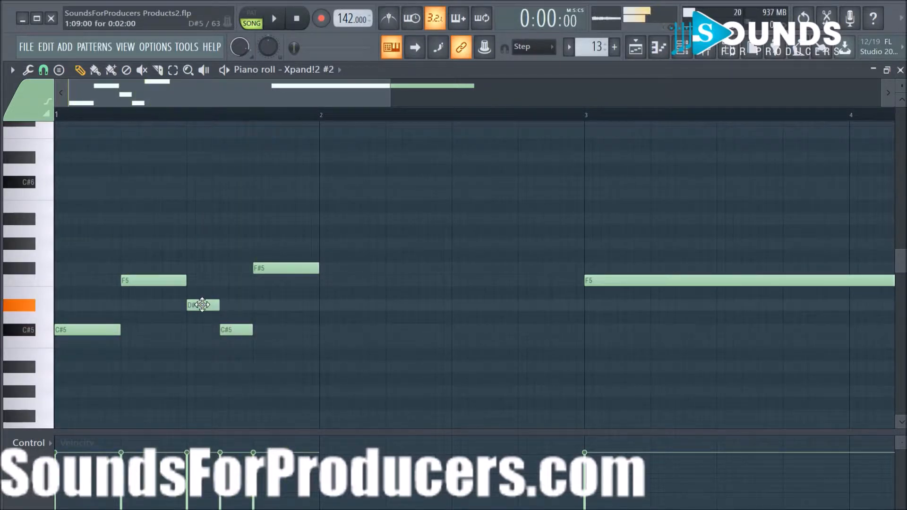
Raise the two half-beat notes on beat 3 of bar 1 to A#5 and G#5 and play them back.
{"action": "left_click_drag", "start_coordinate": [208, 257], "coordinate": [203, 239]}
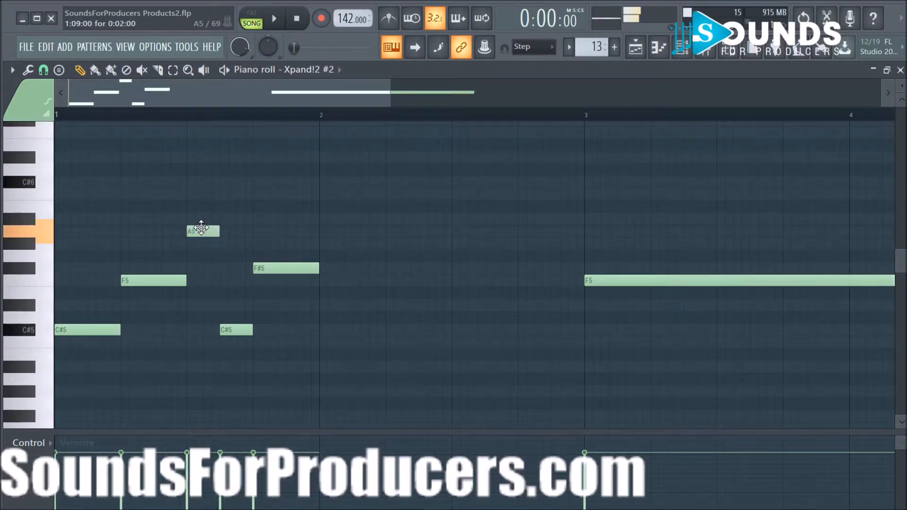
{"action": "key", "text": "space"}
{"action": "key", "text": "space"}
Add one-beat F5 and D#5 notes on the first two beats of bar 2, playing the song to check them.
{"action": "key", "text": "space"}
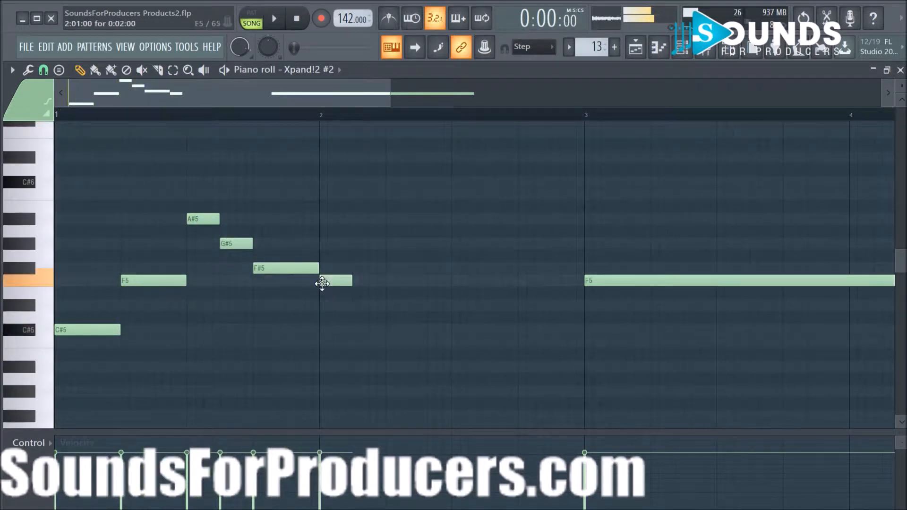
{"action": "key", "text": "space"}
{"action": "left_click_drag", "start_coordinate": [352, 283], "coordinate": [386, 283]}
{"action": "key", "text": "space"}
{"action": "key", "text": "space"}
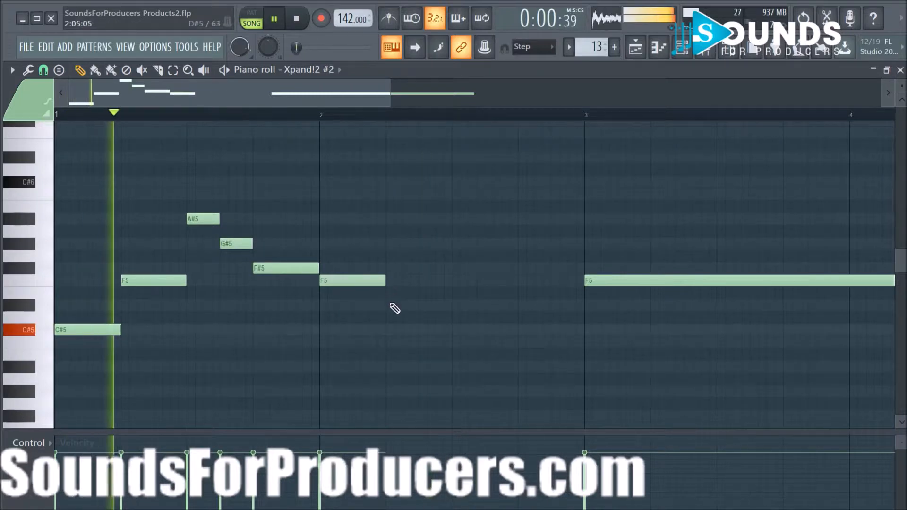
{"action": "key", "text": "space"}
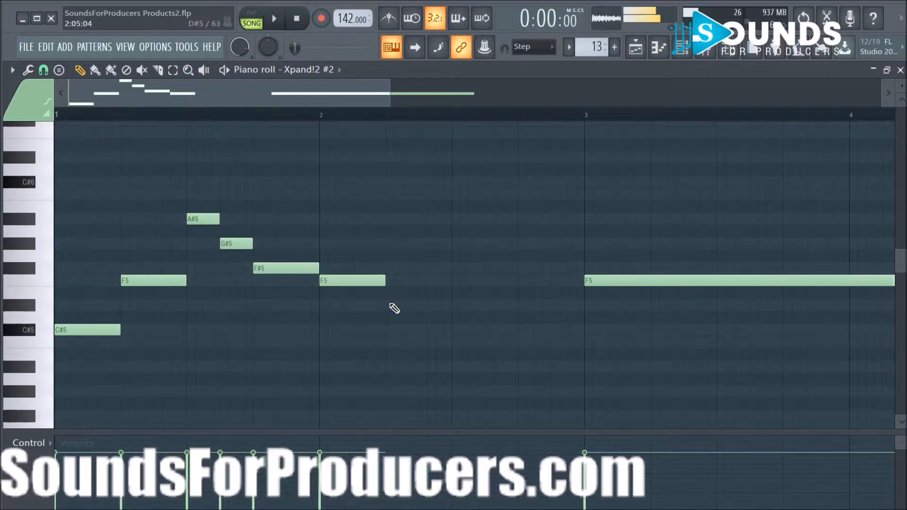
{"action": "key", "text": "space"}
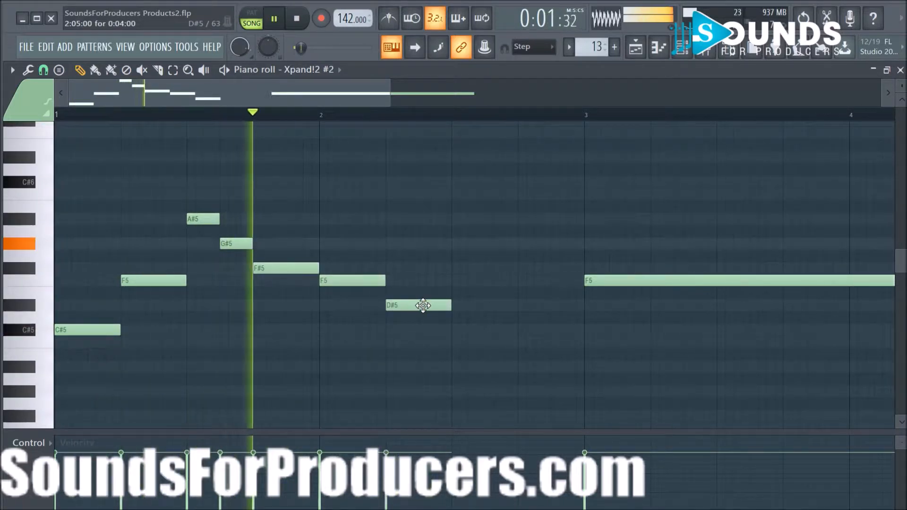
Add one-beat F#5 and F5 notes on beats 3 and 4 of bar 2 and delete the long F5 note starting at bar 3.
{"action": "key", "text": "space"}
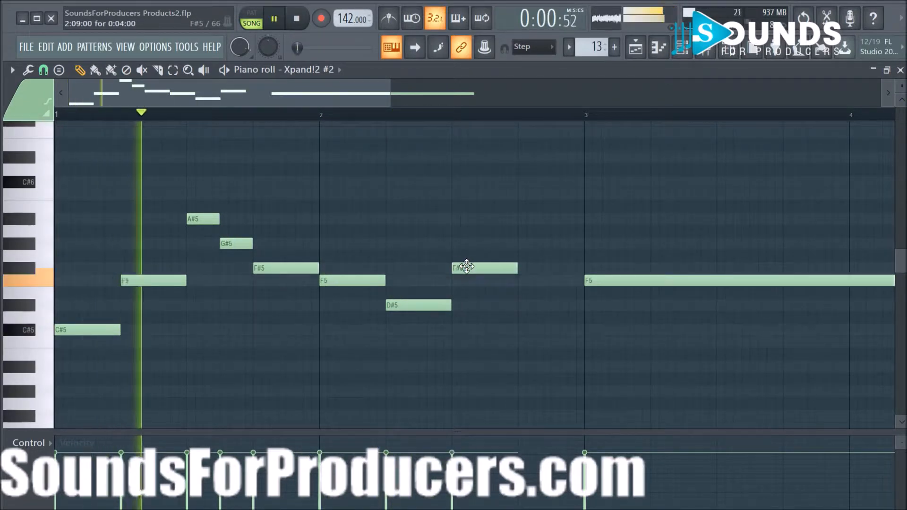
{"action": "key", "text": "space"}
{"action": "right_click", "coordinate": [588, 283]}
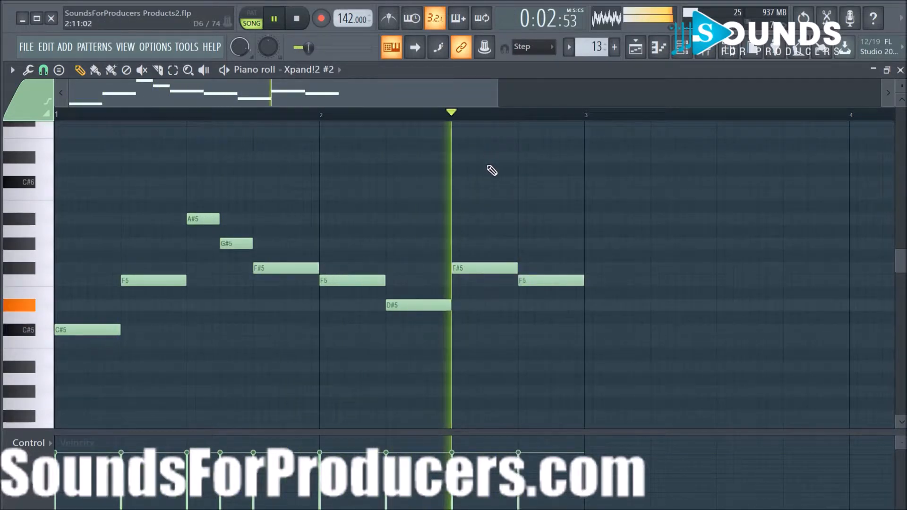
Transpose all the notes of the melody up one octave and listen to the result.
{"action": "key", "text": "ctrl+a"}
{"action": "key", "text": "ctrl+Up"}
{"action": "scroll", "coordinate": [492, 171], "scroll_direction": "up", "scroll_amount": 4}
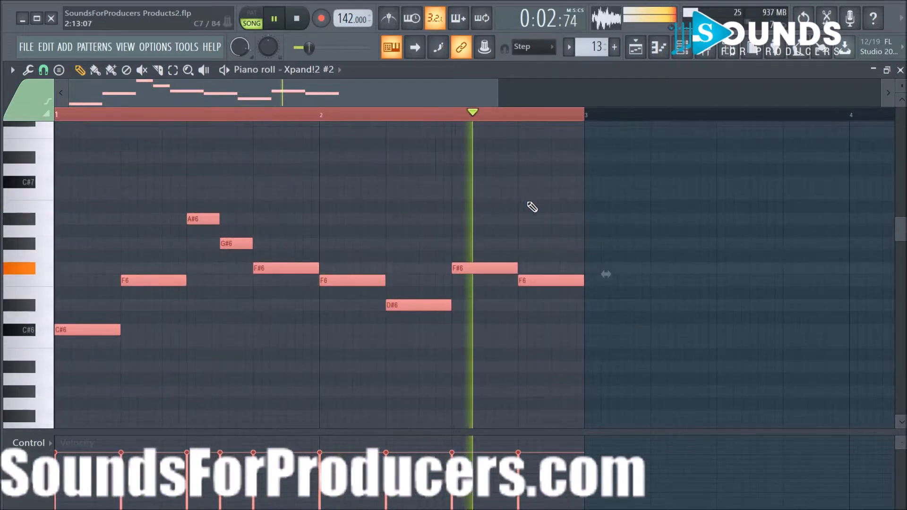
{"action": "key", "text": "space"}
Add one-beat D#6 and C#6 notes on the first two beats of bar 3, checking them by playback.
{"action": "left_click", "coordinate": [588, 303]}
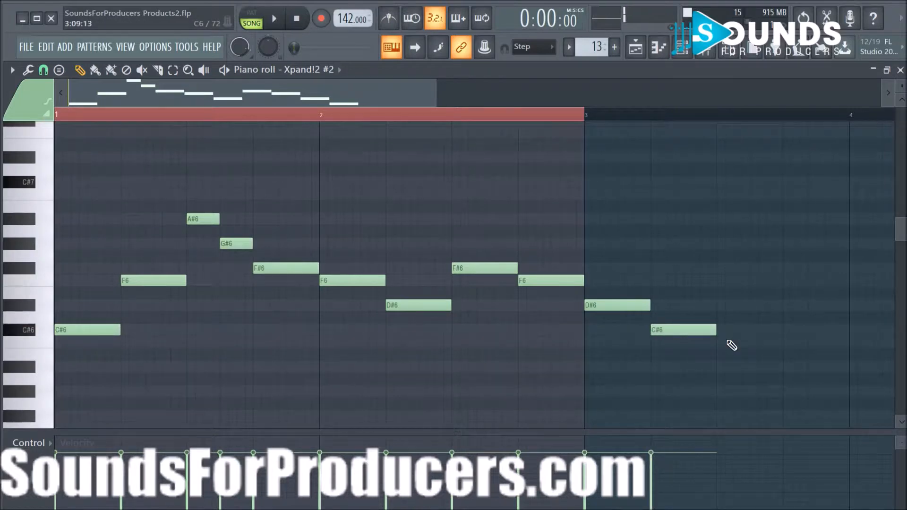
{"action": "scroll", "coordinate": [599, 156], "scroll_direction": "down", "scroll_amount": 3}
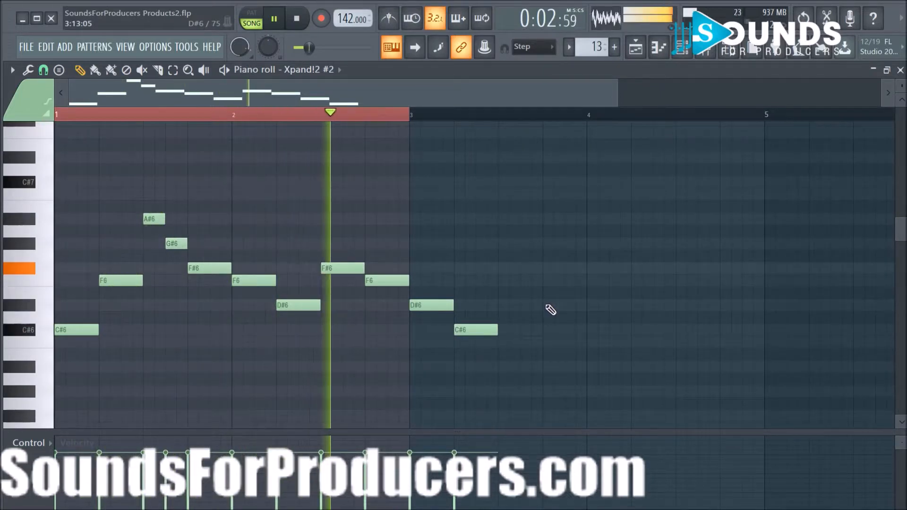
{"action": "key", "text": "space"}
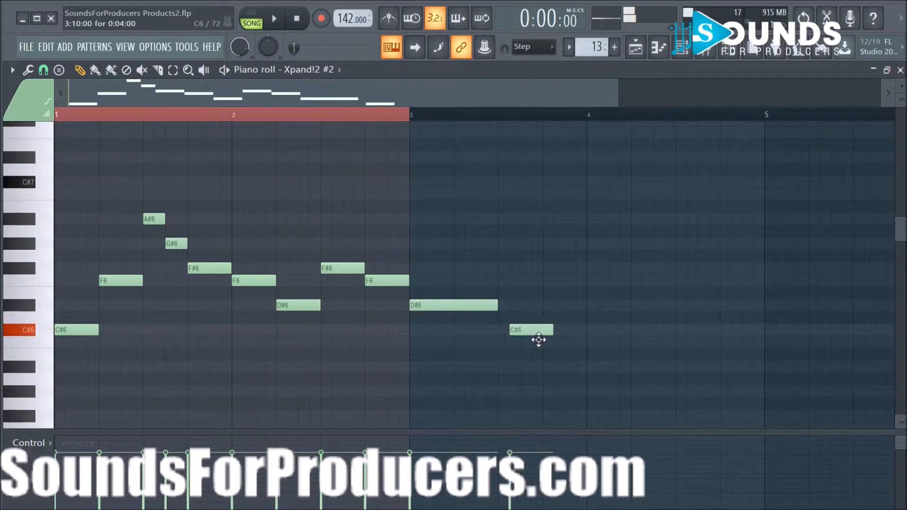
Stretch bar 3's D#6 and C#6 to two beats each, add two-beat C6 and C#6 notes in bar 4, and play the song.
{"action": "left_click", "coordinate": [596, 346]}
{"action": "left_click", "coordinate": [685, 331]}
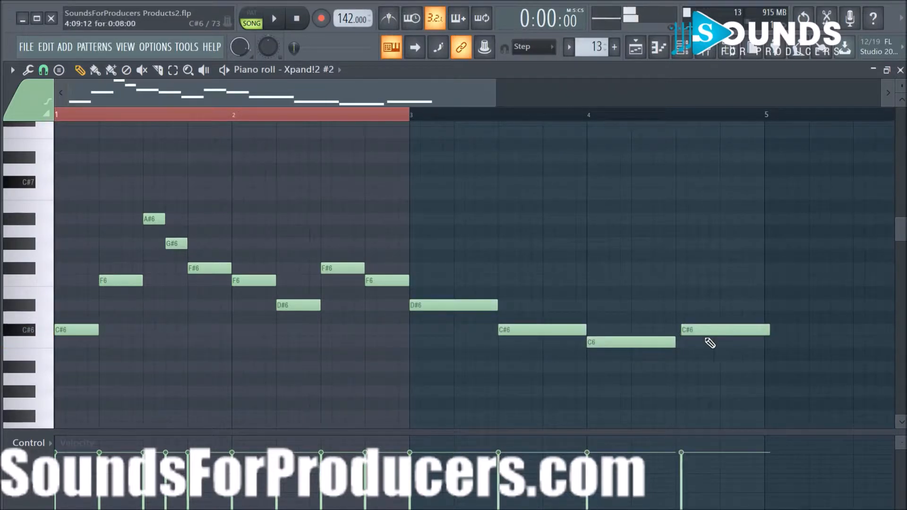
{"action": "key", "text": "space"}
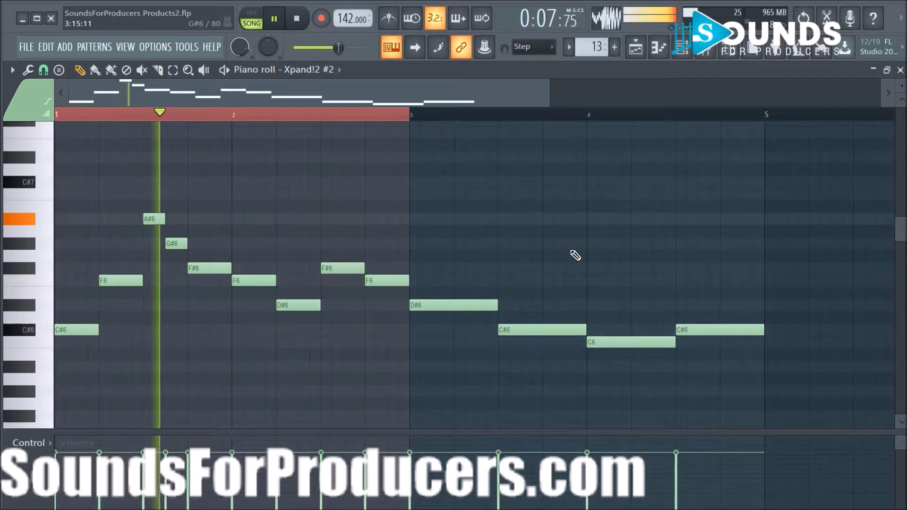
Make the second Pattern 13 clip on Track 12 unique and open its complete melody in the piano roll.
{"action": "left_click", "coordinate": [645, 55]}
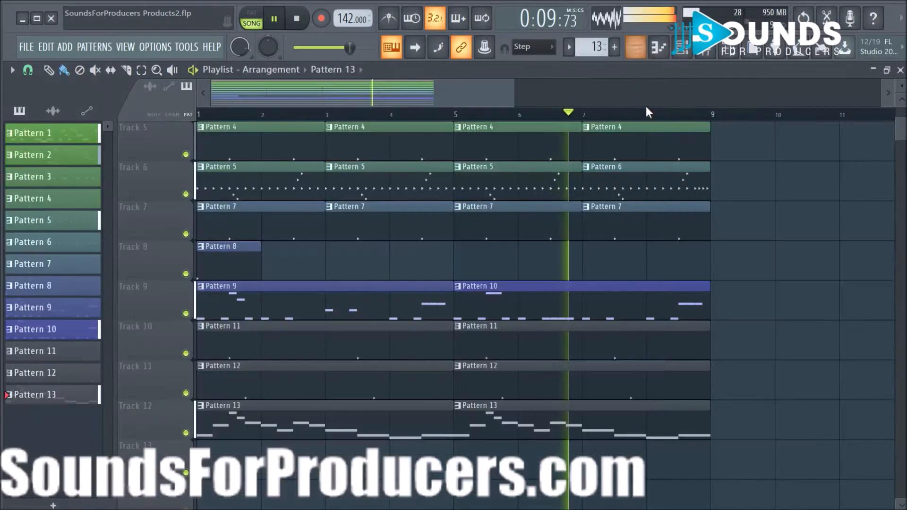
{"action": "right_click", "coordinate": [458, 407]}
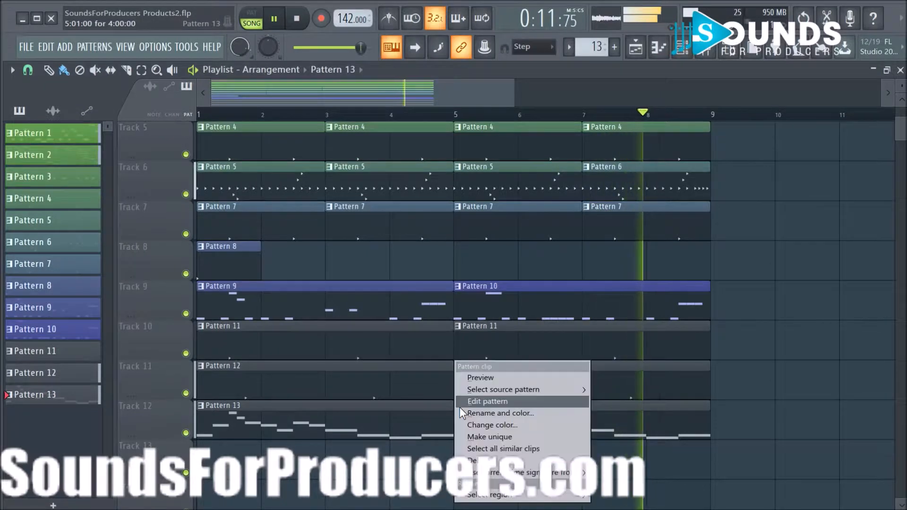
{"action": "left_click", "coordinate": [473, 437]}
{"action": "double_click", "coordinate": [599, 432]}
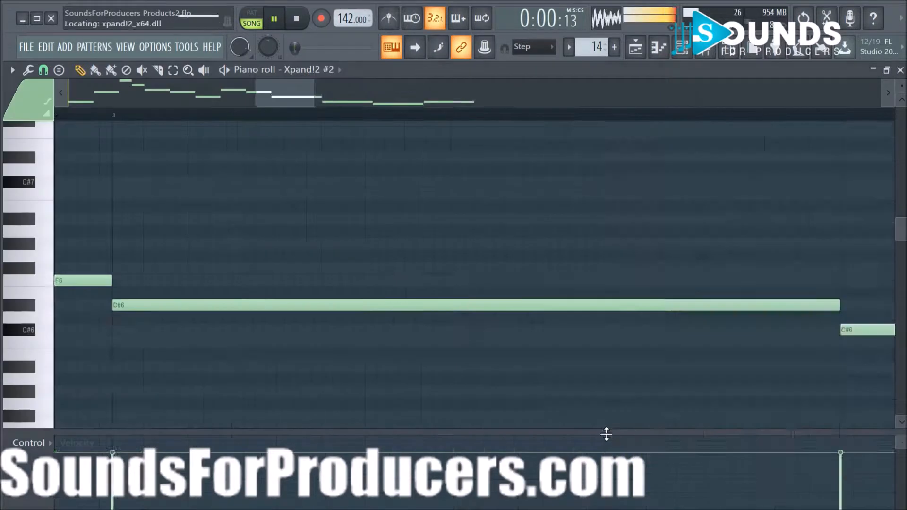
{"action": "left_click_drag", "start_coordinate": [519, 95], "coordinate": [344, 96]}
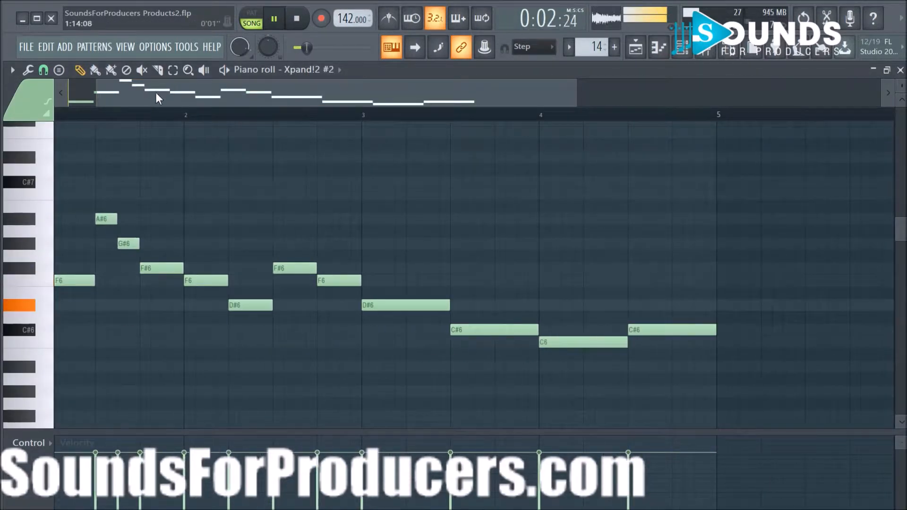
{"action": "left_click_drag", "start_coordinate": [156, 94], "coordinate": [91, 86]}
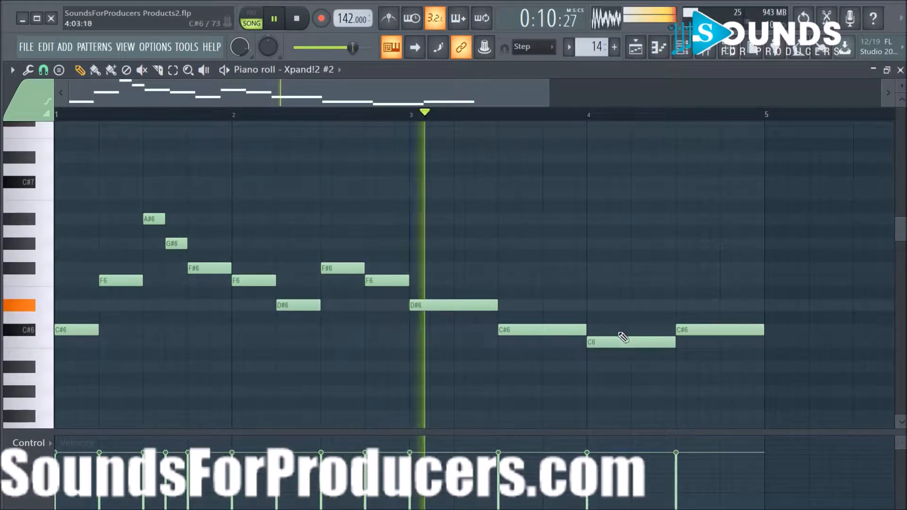
Replace the C6 and C#6 notes in bar 4 of Pattern 14 with two-beat G#6 and F6 notes.
{"action": "key", "text": "space"}
{"action": "right_click", "coordinate": [642, 342]}
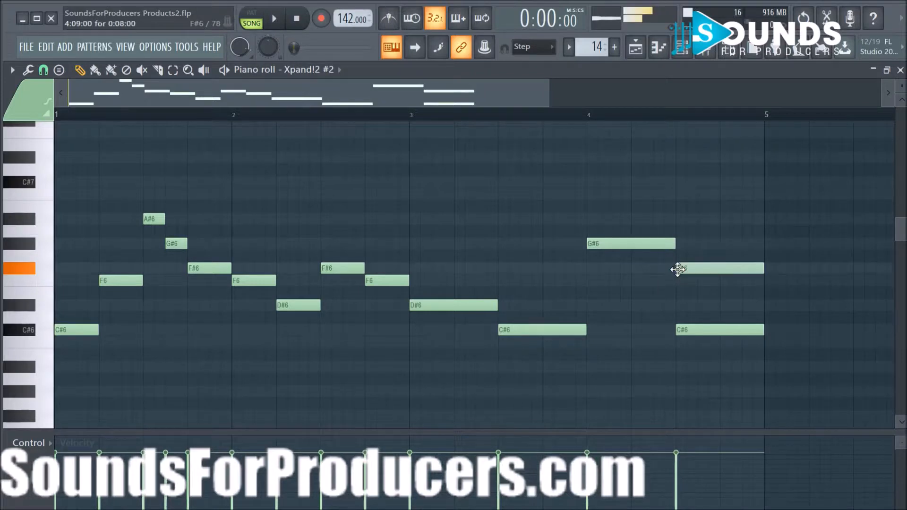
{"action": "double_click", "coordinate": [694, 267]}
{"action": "left_click", "coordinate": [544, 164]}
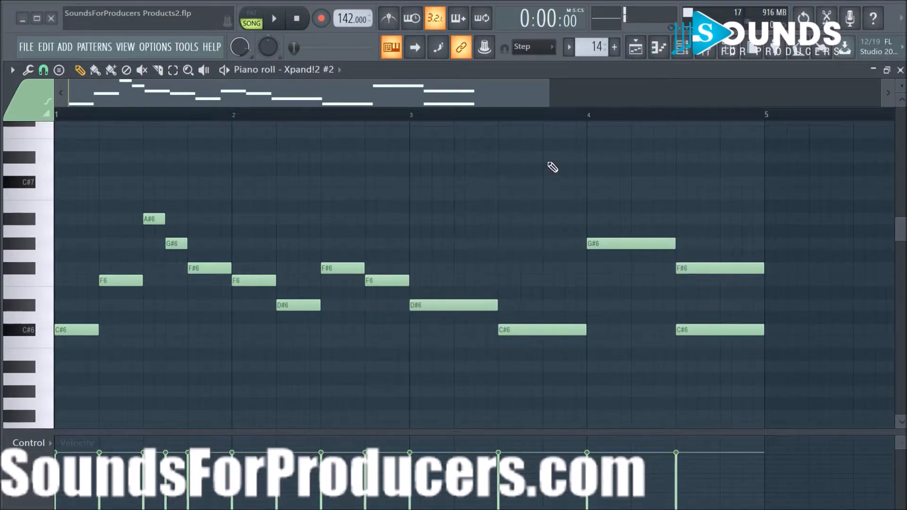
{"action": "left_click_drag", "start_coordinate": [692, 279], "coordinate": [693, 281]}
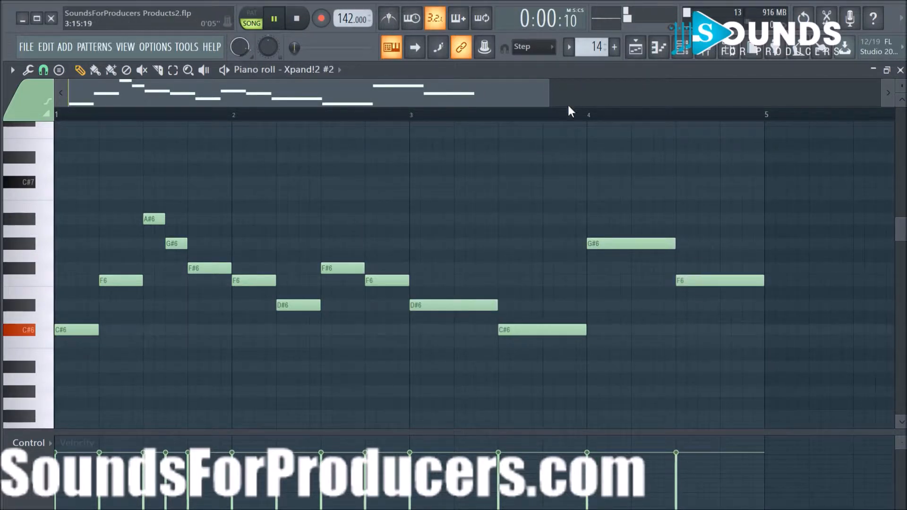
Return to the playlist arrangement, play it and select Patterns 1 through 14 in the pattern list.
{"action": "left_click", "coordinate": [636, 47]}
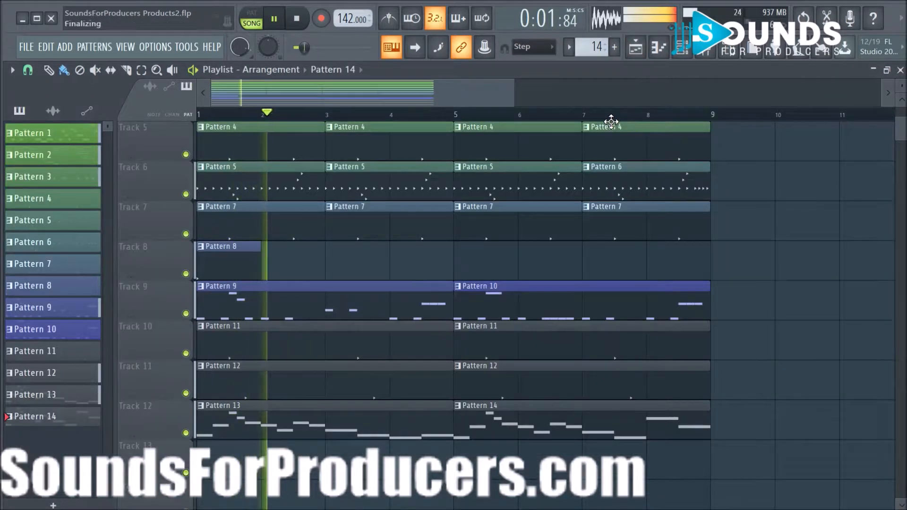
{"action": "scroll", "coordinate": [596, 176], "scroll_direction": "up", "scroll_amount": 4}
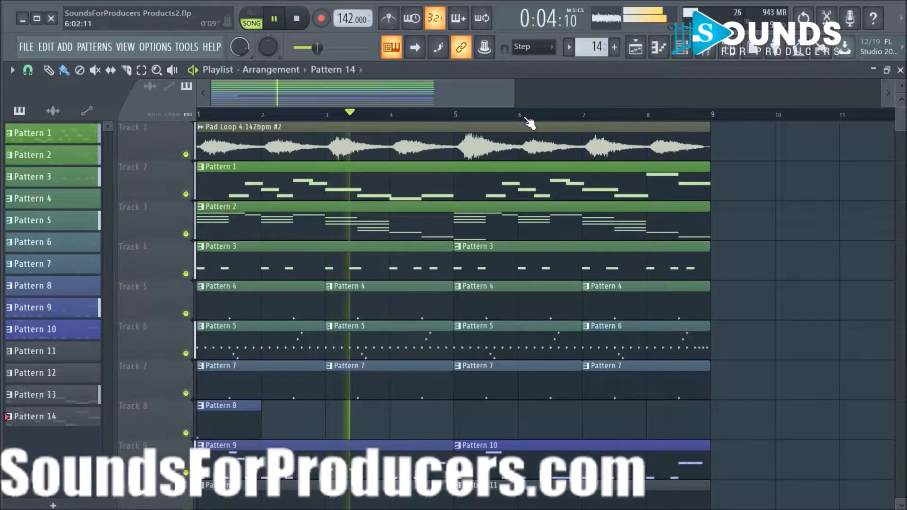
{"action": "scroll", "coordinate": [530, 120], "scroll_direction": "down", "scroll_amount": 1}
{"action": "scroll", "coordinate": [529, 120], "scroll_direction": "down", "scroll_amount": 1}
{"action": "left_click", "coordinate": [86, 135]}
{"action": "left_click", "coordinate": [71, 245]}
{"action": "left_click", "coordinate": [71, 375]}
{"action": "left_click", "coordinate": [71, 419]}
Recolor the selected patterns with a gradient running from green to blue, keeping their names.
{"action": "right_click", "coordinate": [64, 132]}
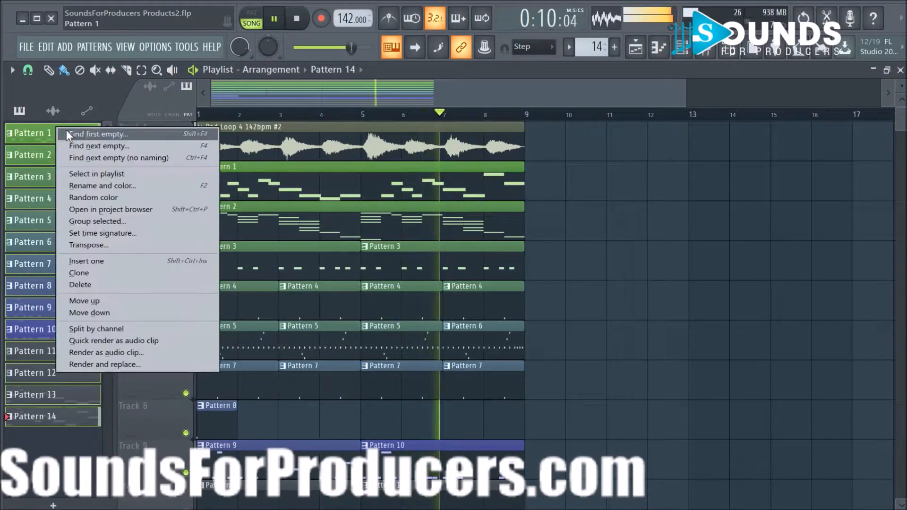
{"action": "left_click", "coordinate": [104, 185]}
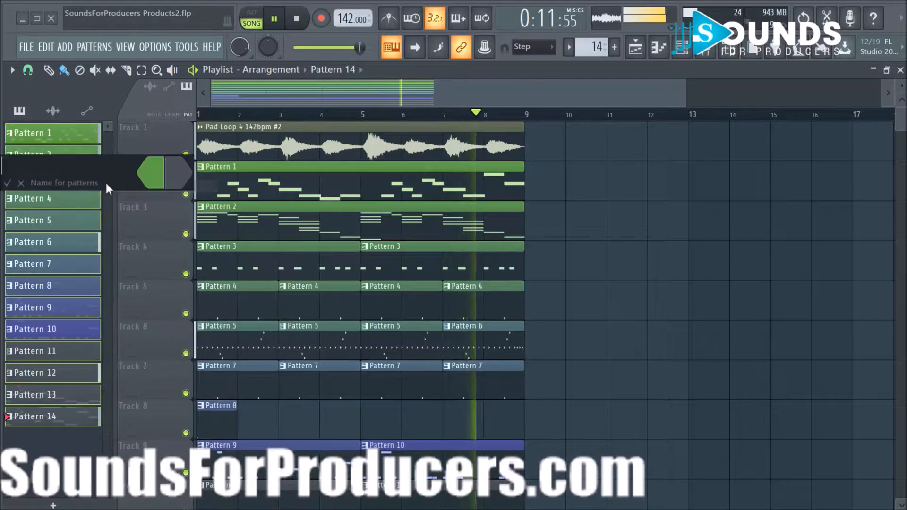
{"action": "left_click", "coordinate": [175, 172]}
{"action": "left_click", "coordinate": [298, 178]}
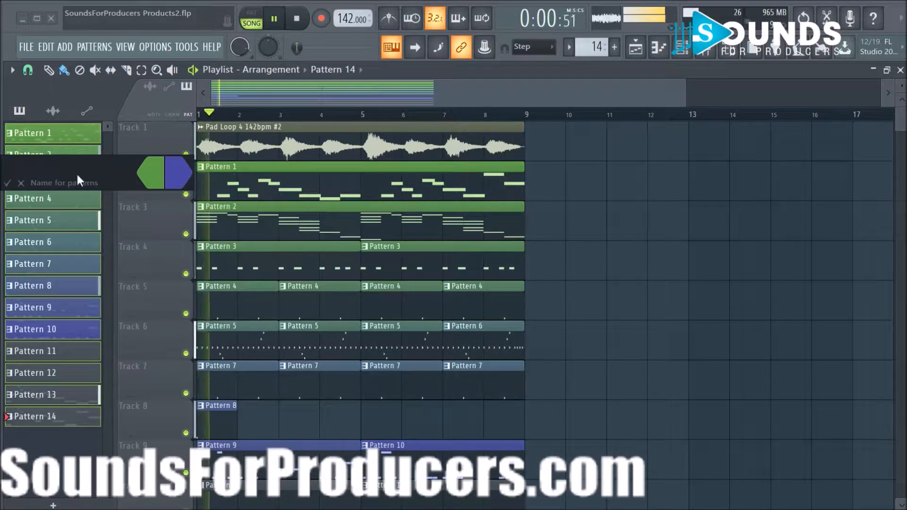
{"action": "left_click", "coordinate": [21, 182]}
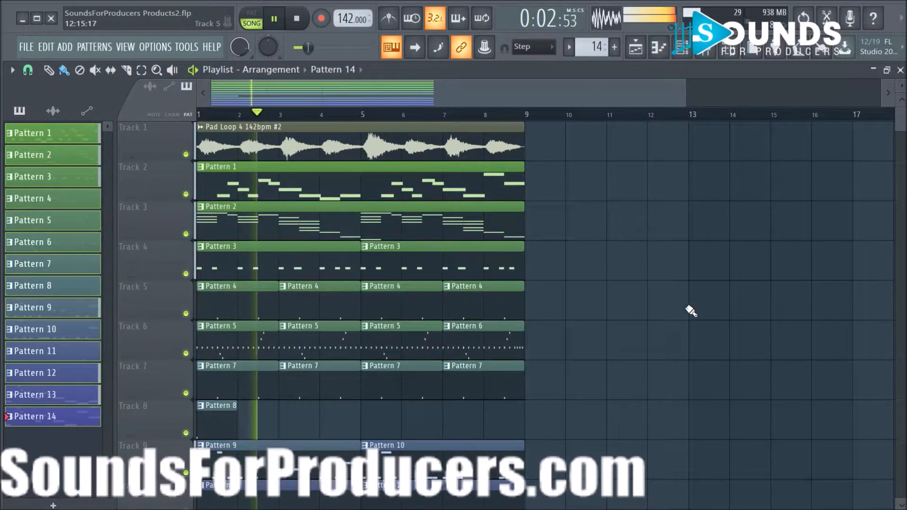
Look through the whole eight-bar arrangement, from the pad loop down to the Pattern 13 and 14 melody clips, while playing it back.
{"action": "scroll", "coordinate": [691, 311], "scroll_direction": "down", "scroll_amount": 6}
{"action": "scroll", "coordinate": [690, 310], "scroll_direction": "up", "scroll_amount": 6}
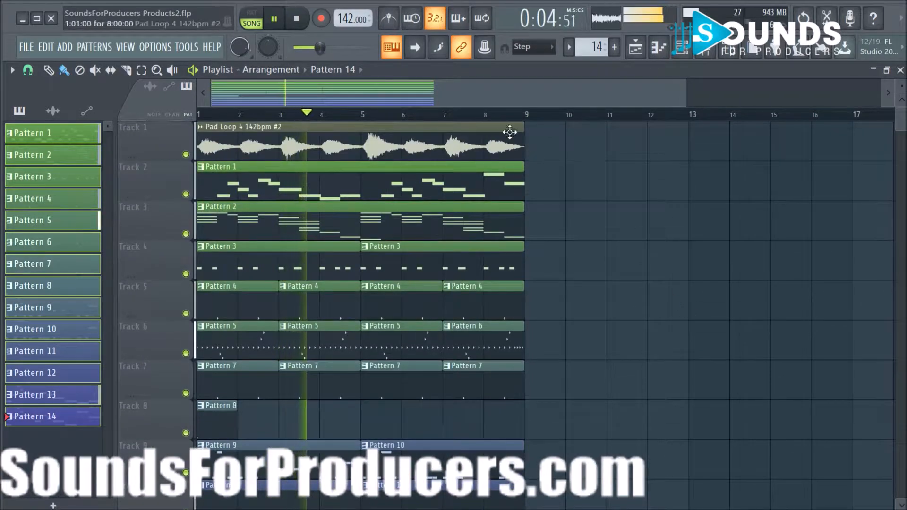
{"action": "scroll", "coordinate": [505, 121], "scroll_direction": "down", "scroll_amount": 2}
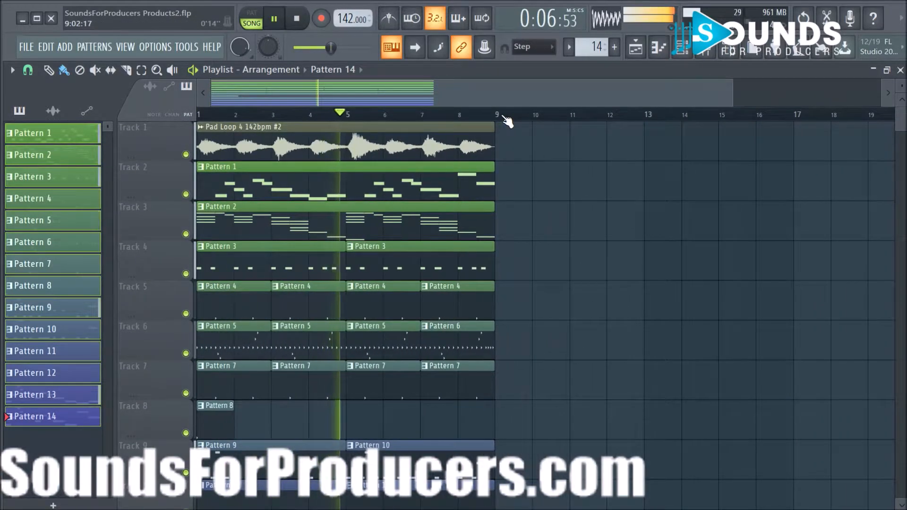
{"action": "scroll", "coordinate": [628, 147], "scroll_direction": "down", "scroll_amount": 5}
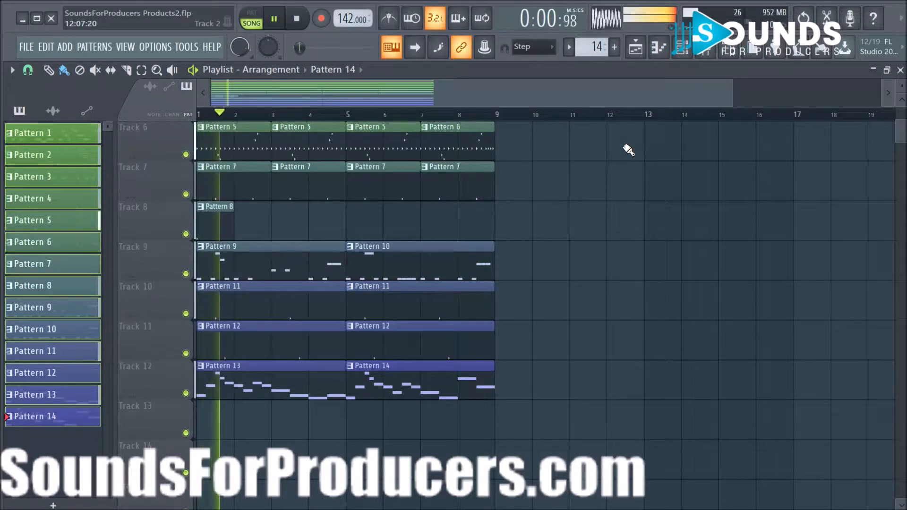
{"action": "scroll", "coordinate": [635, 148], "scroll_direction": "up", "scroll_amount": 1}
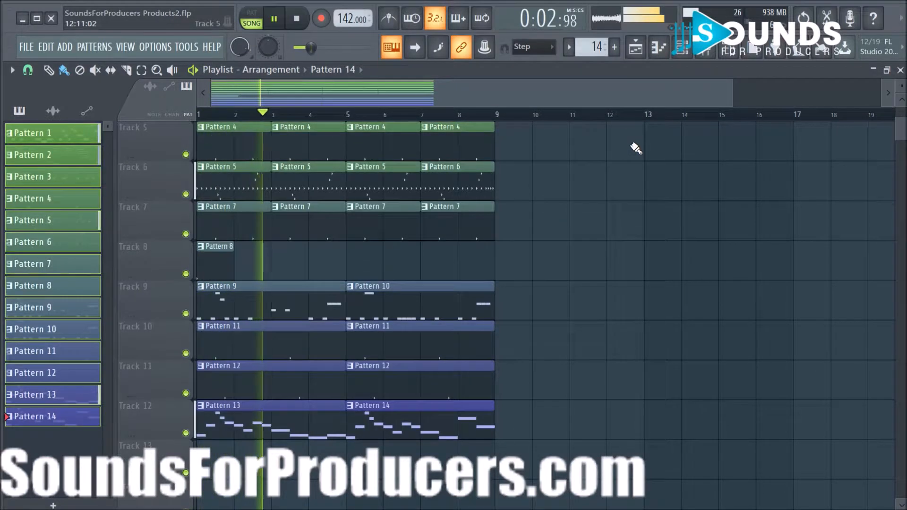
{"action": "scroll", "coordinate": [475, 165], "scroll_direction": "up", "scroll_amount": 4}
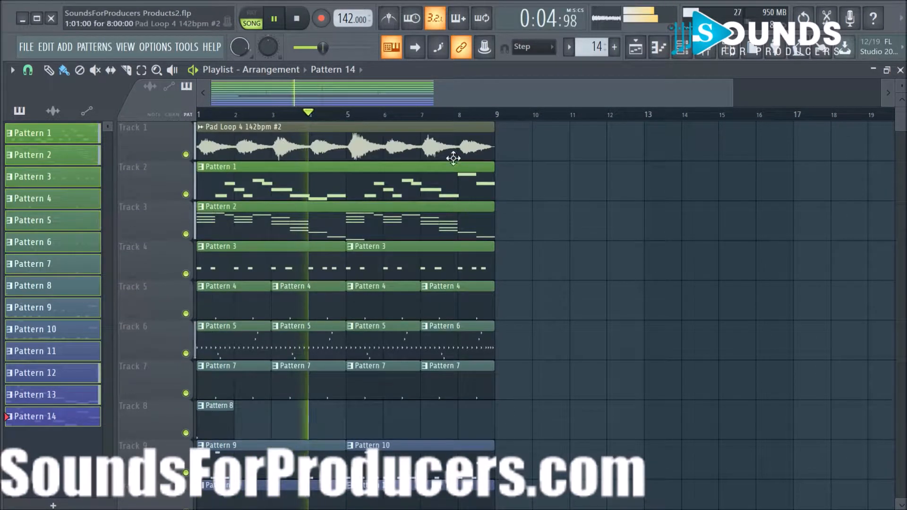
{"action": "scroll", "coordinate": [429, 116], "scroll_direction": "up", "scroll_amount": 2}
{"action": "left_click_drag", "start_coordinate": [427, 91], "coordinate": [333, 88]}
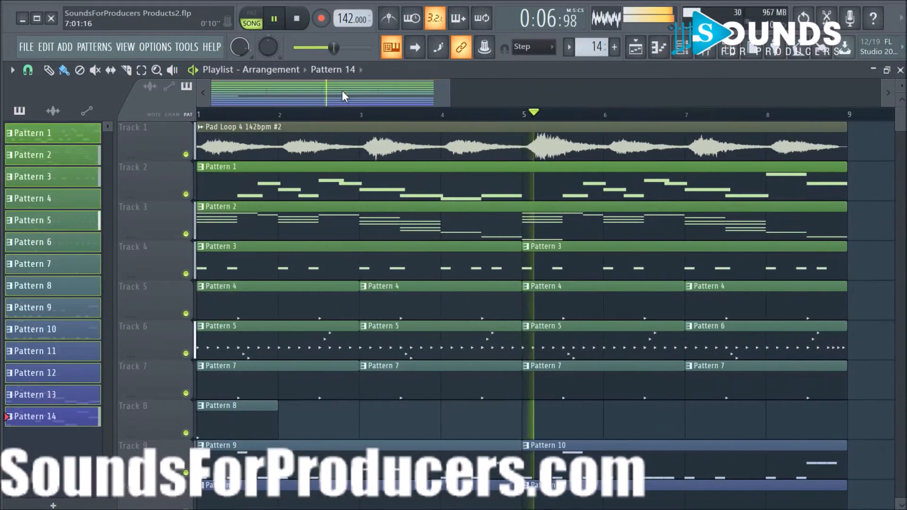
{"action": "scroll", "coordinate": [576, 172], "scroll_direction": "down", "scroll_amount": 5}
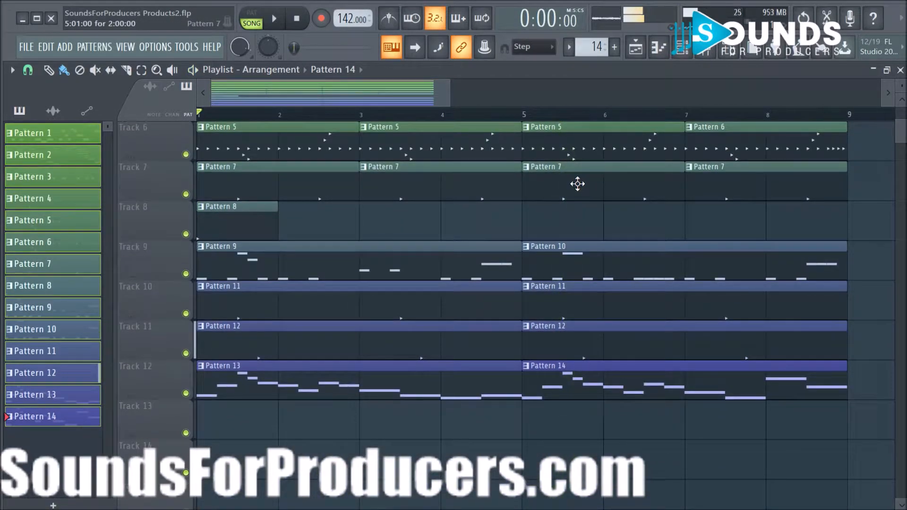
{"action": "scroll", "coordinate": [599, 213], "scroll_direction": "up", "scroll_amount": 5}
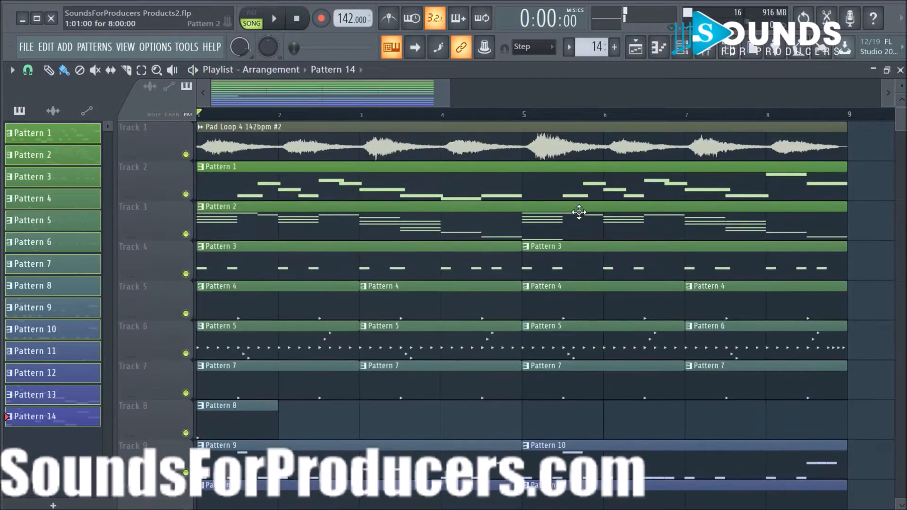
{"action": "scroll", "coordinate": [445, 121], "scroll_direction": "down", "scroll_amount": 2}
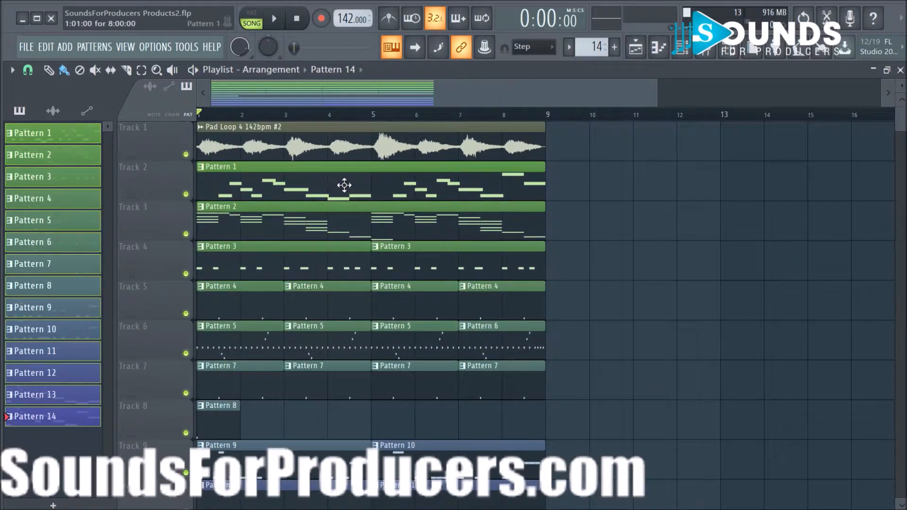
{"action": "scroll", "coordinate": [359, 193], "scroll_direction": "down", "scroll_amount": 6}
{"action": "scroll", "coordinate": [369, 201], "scroll_direction": "up", "scroll_amount": 6}
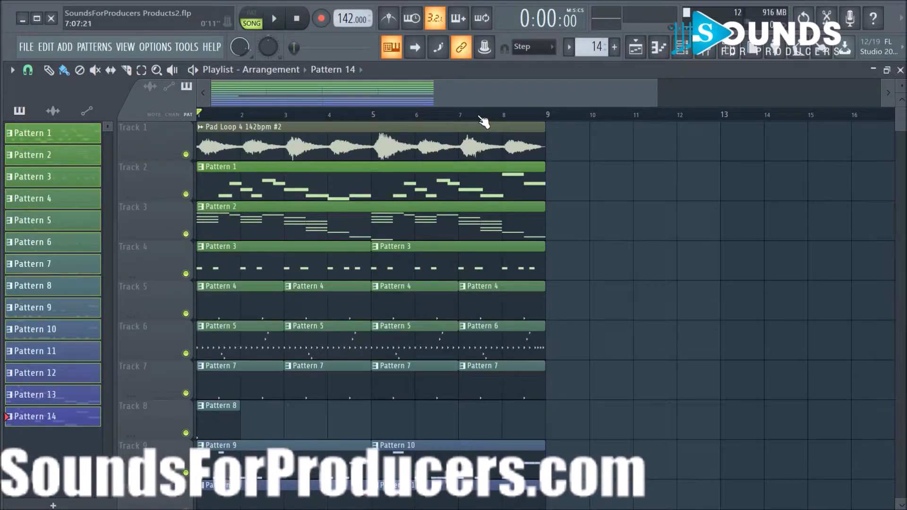
{"action": "scroll", "coordinate": [483, 122], "scroll_direction": "down", "scroll_amount": 2}
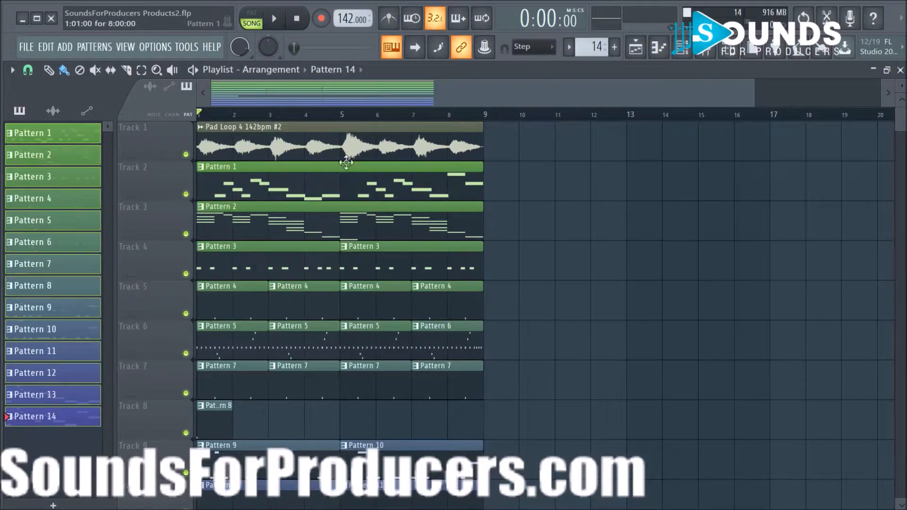
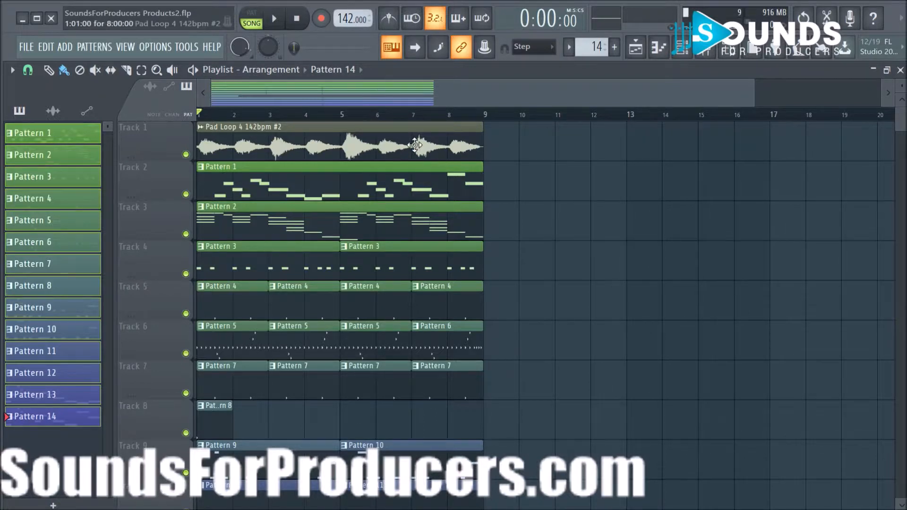
{"action": "scroll", "coordinate": [521, 218], "scroll_direction": "down", "scroll_amount": 4}
{"action": "scroll", "coordinate": [521, 218], "scroll_direction": "up", "scroll_amount": 4}
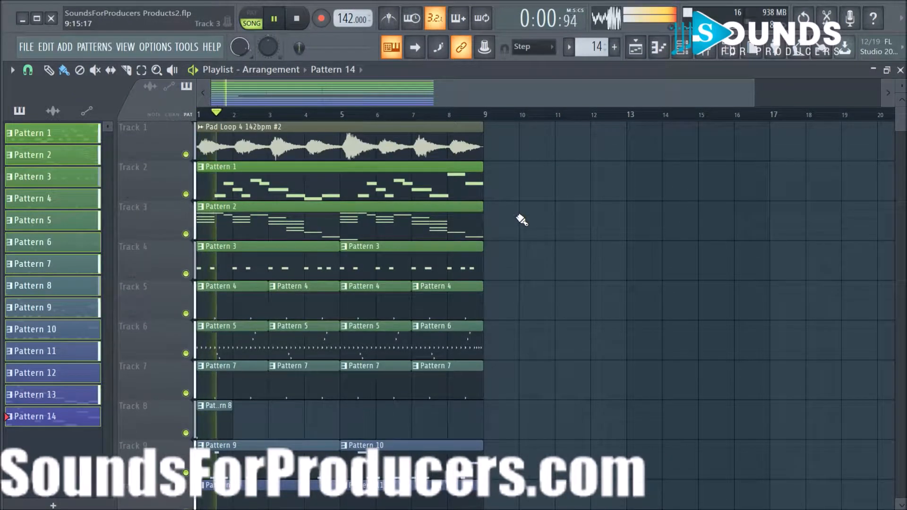
Review the clips from the pad loop on Track 1 down to Track 12, stop playback and inspect the eight-bar arrangement up close.
{"action": "scroll", "coordinate": [512, 203], "scroll_direction": "down", "scroll_amount": 4}
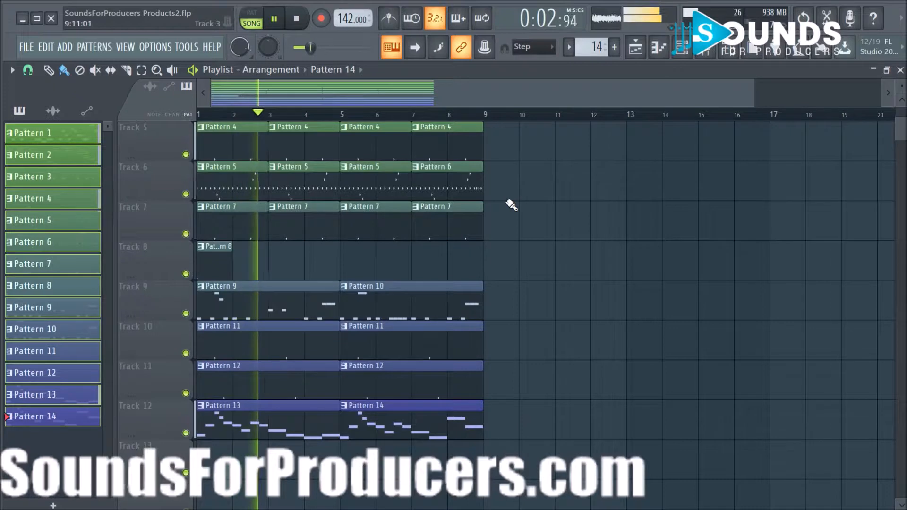
{"action": "scroll", "coordinate": [511, 204], "scroll_direction": "up", "scroll_amount": 4}
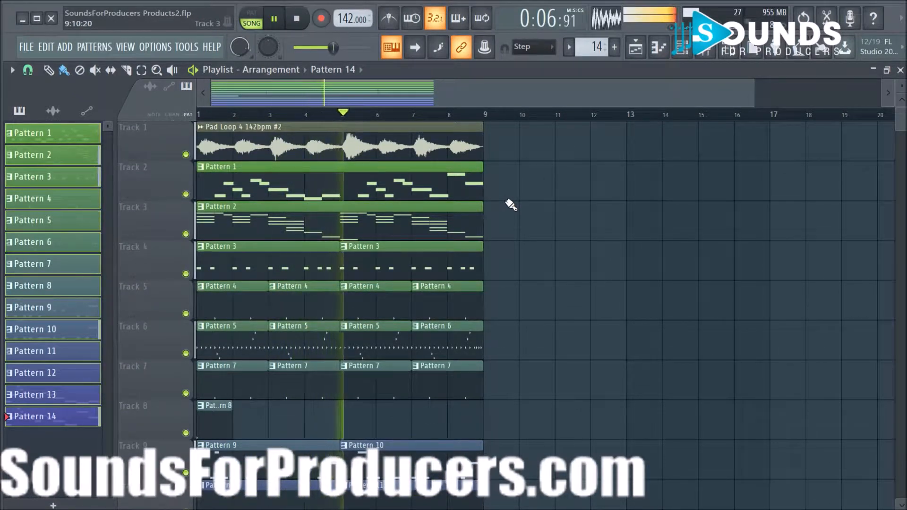
{"action": "key", "text": "space"}
{"action": "scroll", "coordinate": [511, 205], "scroll_direction": "down", "scroll_amount": 5}
{"action": "scroll", "coordinate": [511, 204], "scroll_direction": "up", "scroll_amount": 5}
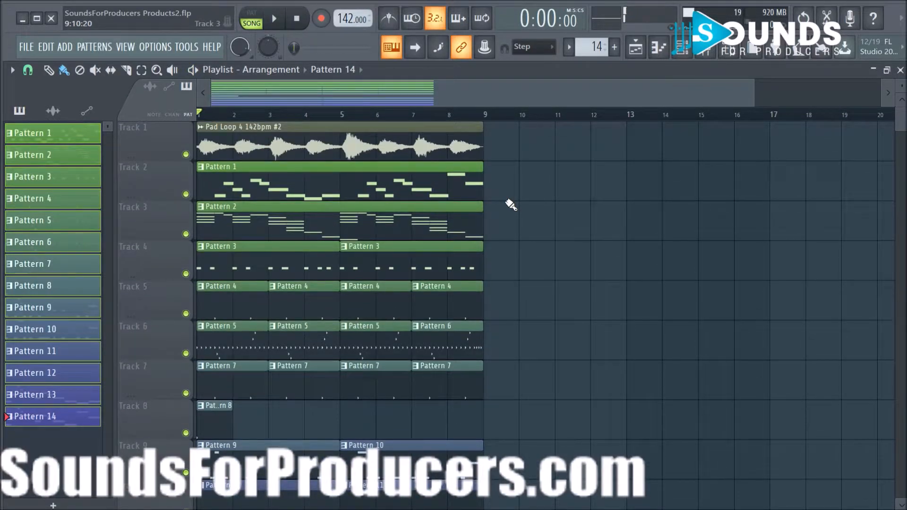
{"action": "scroll", "coordinate": [512, 204], "scroll_direction": "down", "scroll_amount": 5}
{"action": "scroll", "coordinate": [508, 207], "scroll_direction": "up", "scroll_amount": 5}
{"action": "scroll", "coordinate": [376, 124], "scroll_direction": "up", "scroll_amount": 2}
{"action": "left_click_drag", "start_coordinate": [372, 105], "coordinate": [273, 92]}
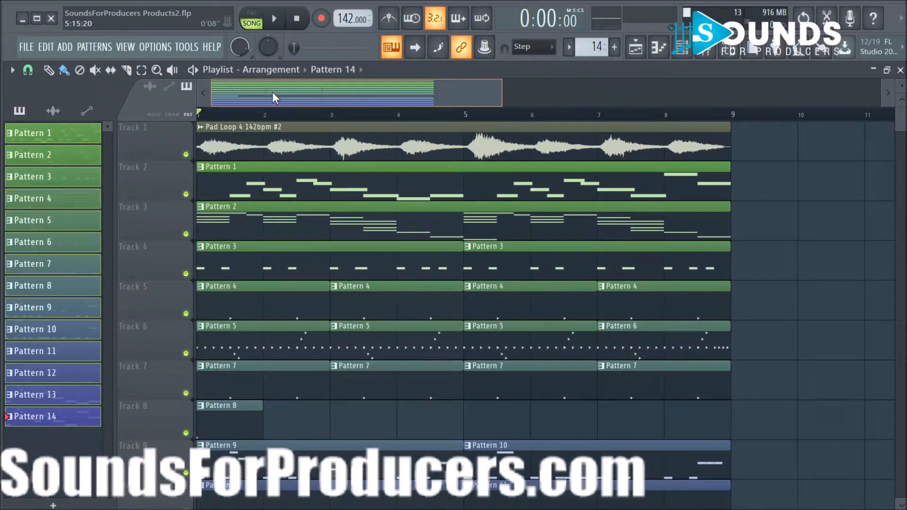
{"action": "scroll", "coordinate": [406, 120], "scroll_direction": "down", "scroll_amount": 2}
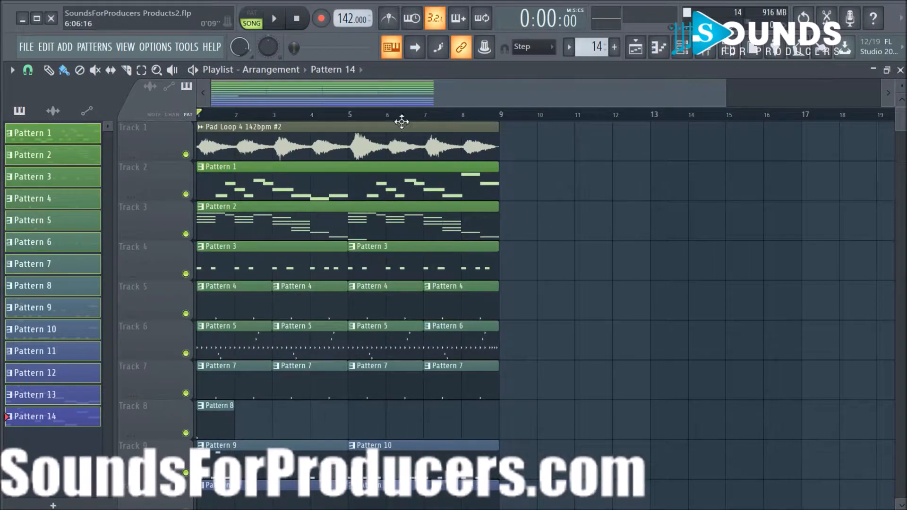
{"action": "scroll", "coordinate": [631, 219], "scroll_direction": "down", "scroll_amount": 4}
{"action": "scroll", "coordinate": [603, 223], "scroll_direction": "up", "scroll_amount": 4}
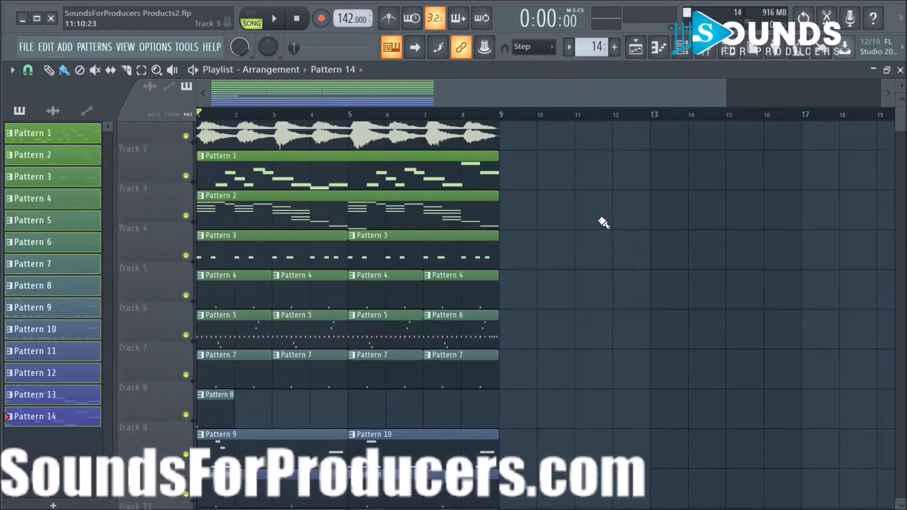
Inspect the sample settings of the Pad Loop 4 142bpm #2 channel, closing its settings and the channel rack when done.
{"action": "left_click", "coordinate": [334, 148]}
{"action": "left_click", "coordinate": [683, 49]}
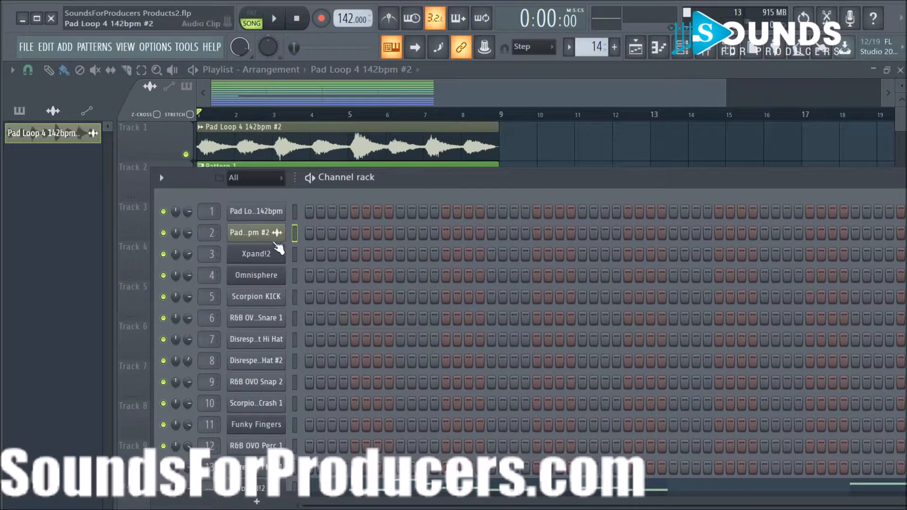
{"action": "left_click", "coordinate": [278, 242]}
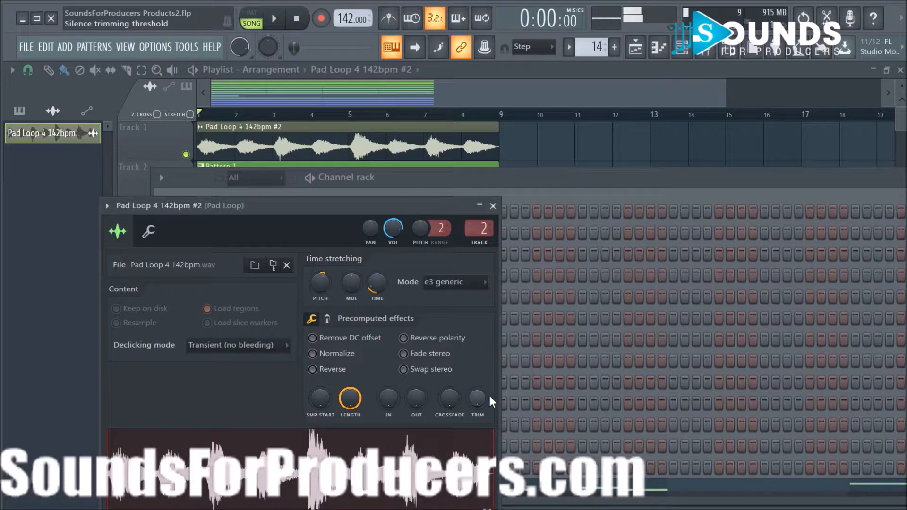
{"action": "left_click", "coordinate": [493, 207]}
{"action": "key", "text": "F6"}
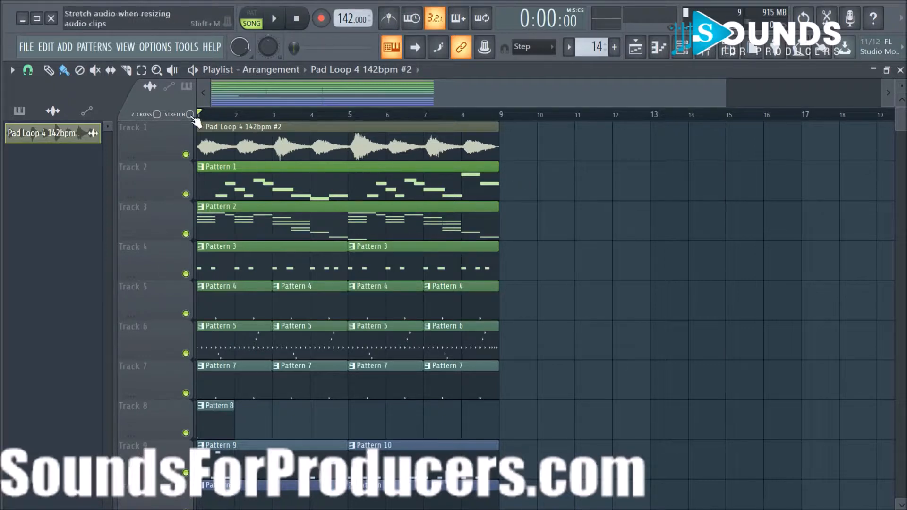
{"action": "scroll", "coordinate": [246, 120], "scroll_direction": "up", "scroll_amount": 3}
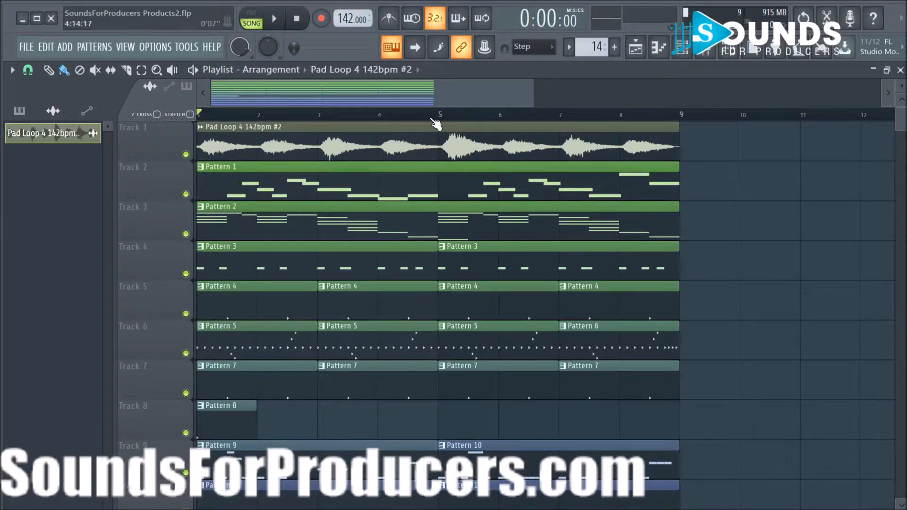
{"action": "scroll", "coordinate": [432, 121], "scroll_direction": "up", "scroll_amount": 2}
{"action": "left_click_drag", "start_coordinate": [418, 96], "coordinate": [270, 89]}
{"action": "scroll", "coordinate": [313, 122], "scroll_direction": "down", "scroll_amount": 1}
{"action": "scroll", "coordinate": [335, 122], "scroll_direction": "down", "scroll_amount": 2}
Show the browser, collapse Bonus One Shots, and look through the Arp folder of Scorpion's Sting Vol. 1, including its MIDI subfolder.
{"action": "left_click", "coordinate": [726, 53]}
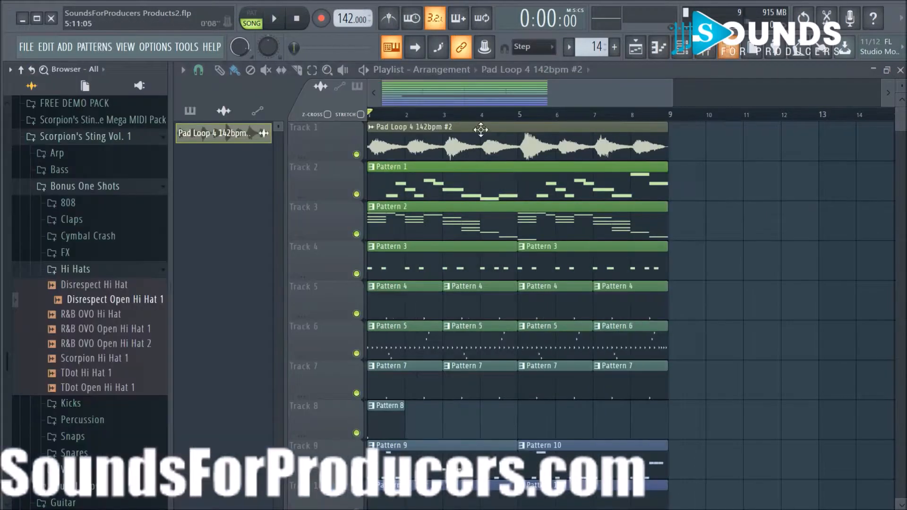
{"action": "left_click", "coordinate": [85, 269]}
{"action": "left_click", "coordinate": [80, 191]}
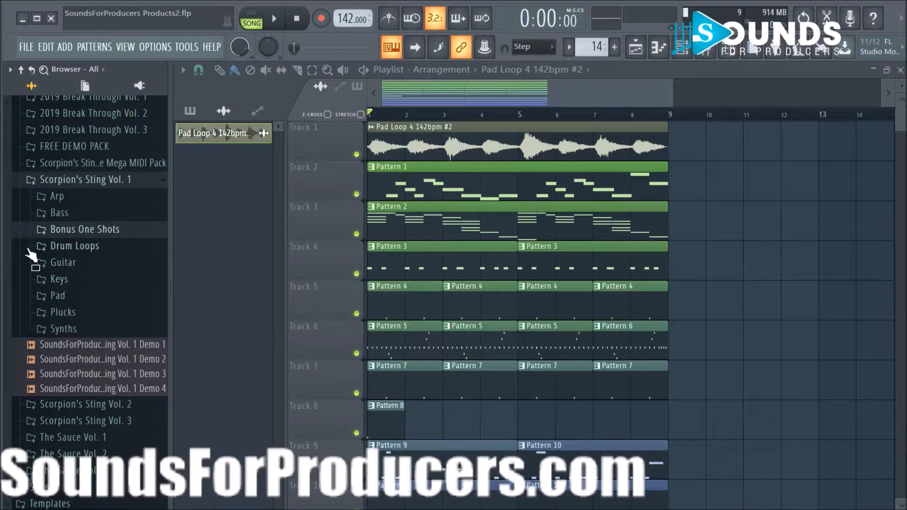
{"action": "left_click", "coordinate": [59, 197]}
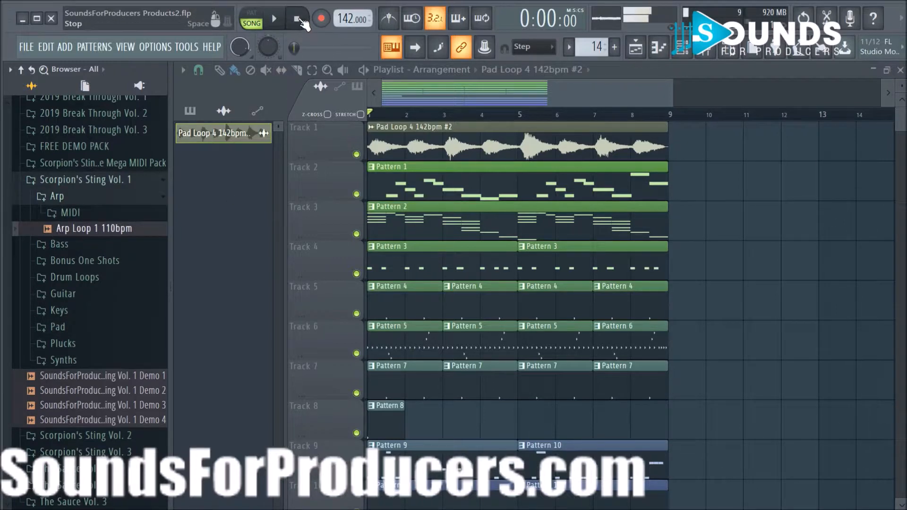
{"action": "left_click", "coordinate": [63, 215]}
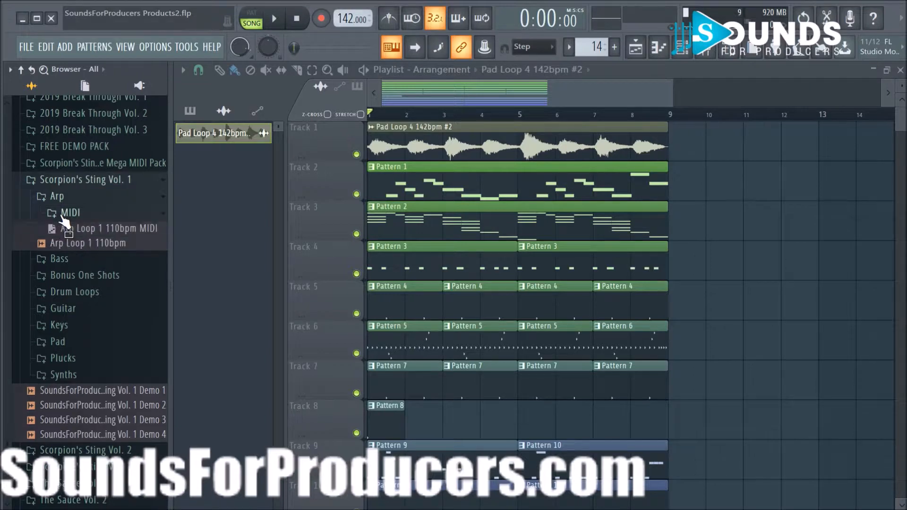
{"action": "left_click", "coordinate": [71, 214]}
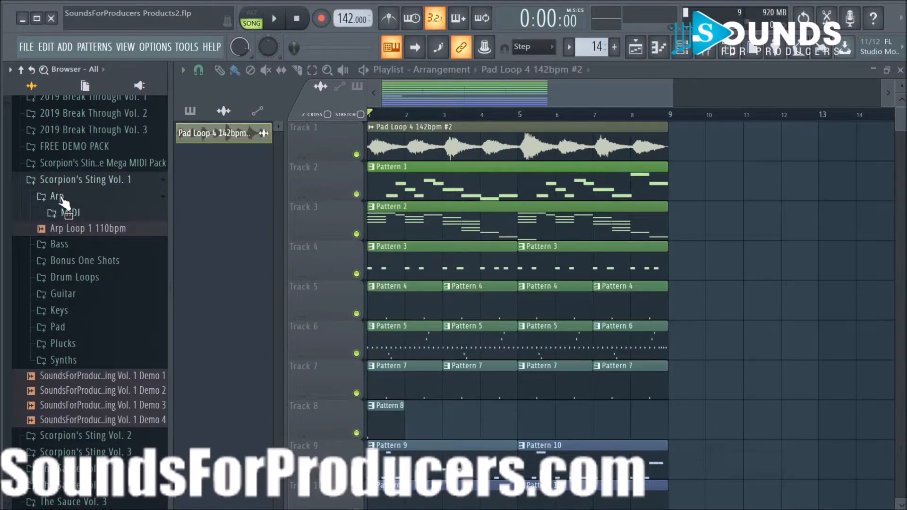
{"action": "left_click", "coordinate": [63, 199]}
Audition Synth Bass Loop 1 110bpm and look in the Plucks folder of the pack before hiding the browser.
{"action": "left_click", "coordinate": [59, 213]}
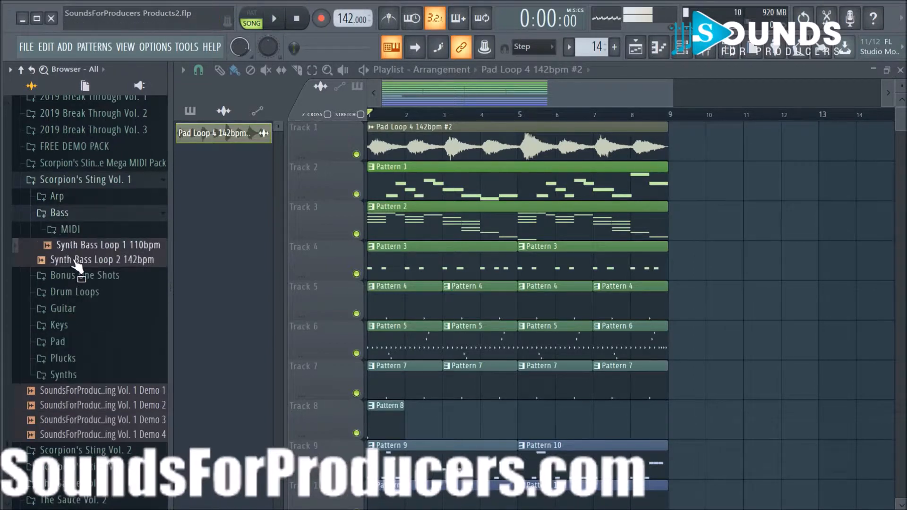
{"action": "left_click", "coordinate": [84, 246]}
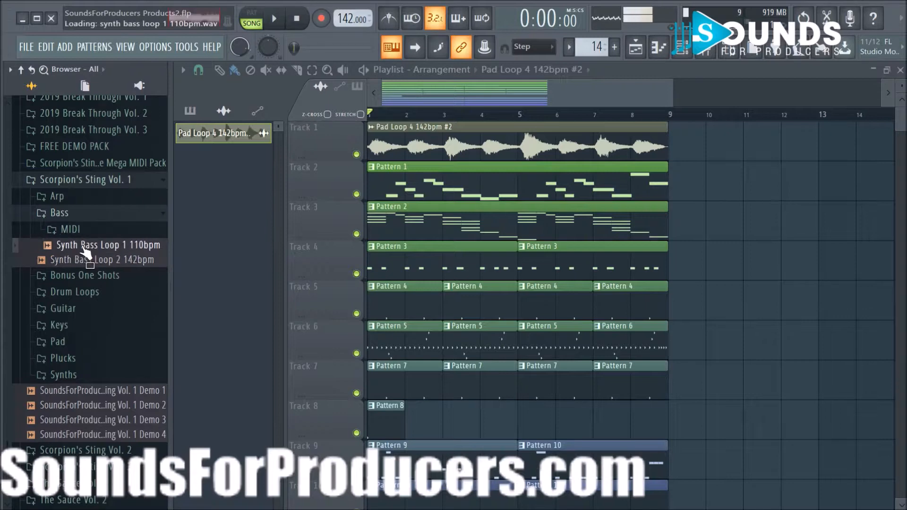
{"action": "left_click", "coordinate": [84, 220]}
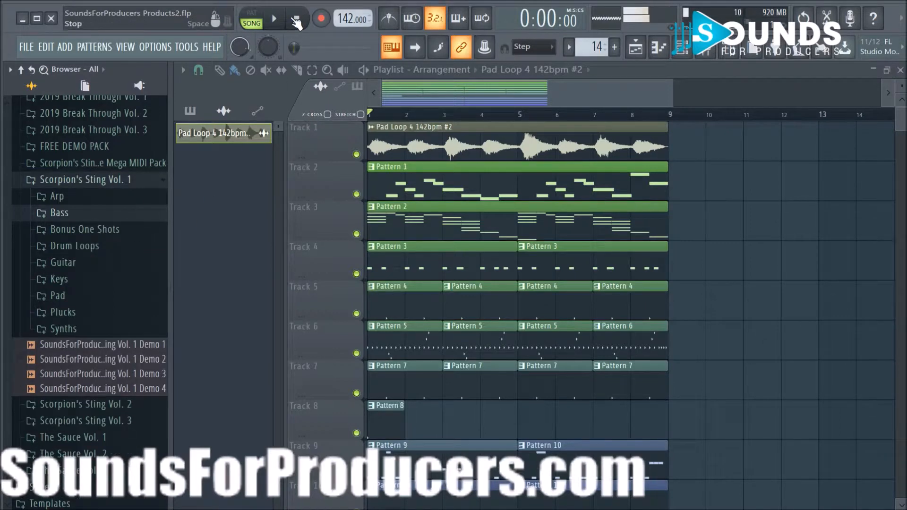
{"action": "left_click", "coordinate": [63, 313]}
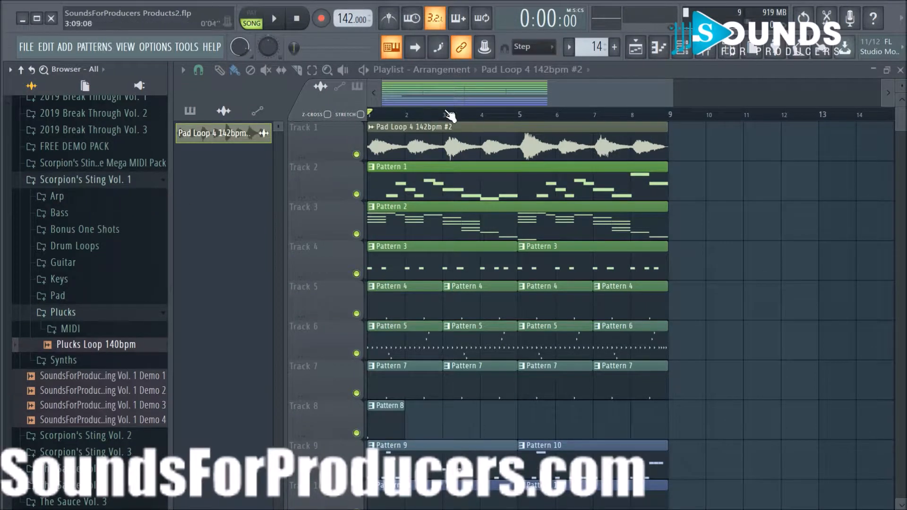
{"action": "left_click", "coordinate": [736, 47]}
{"action": "left_click", "coordinate": [735, 48]}
{"action": "left_click", "coordinate": [737, 55]}
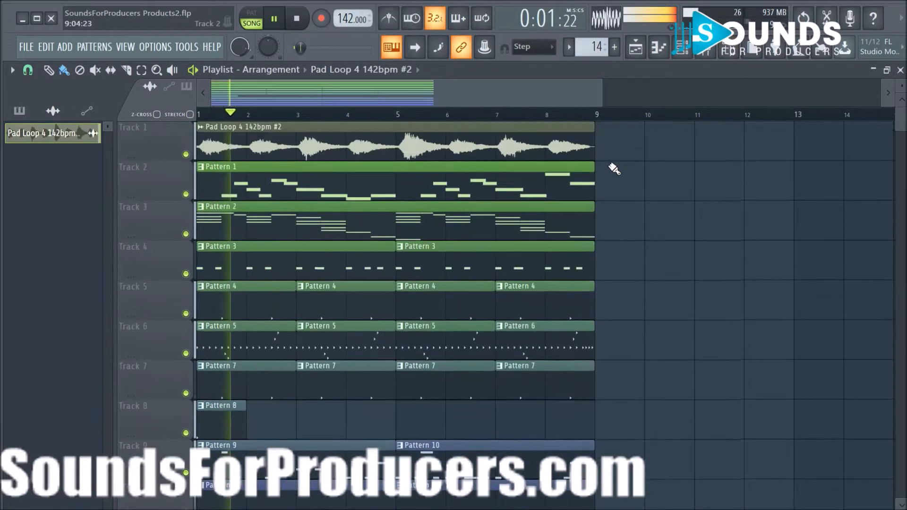
Duplicate all playlist clips of bars 1–8 so the copy starts at bar 9, and clear the selection.
{"action": "key", "text": "ctrl+a"}
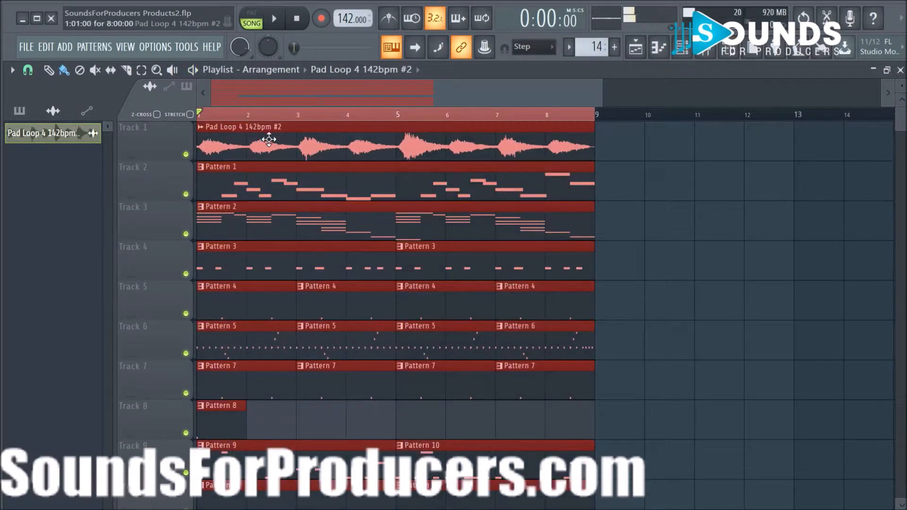
{"action": "left_click_drag", "start_coordinate": [269, 139], "coordinate": [637, 174]}
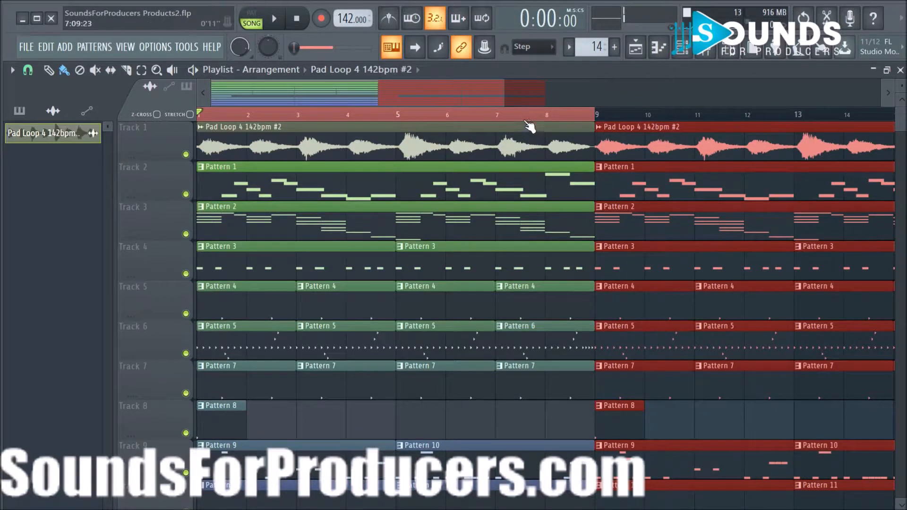
{"action": "scroll", "coordinate": [528, 118], "scroll_direction": "down", "scroll_amount": 2}
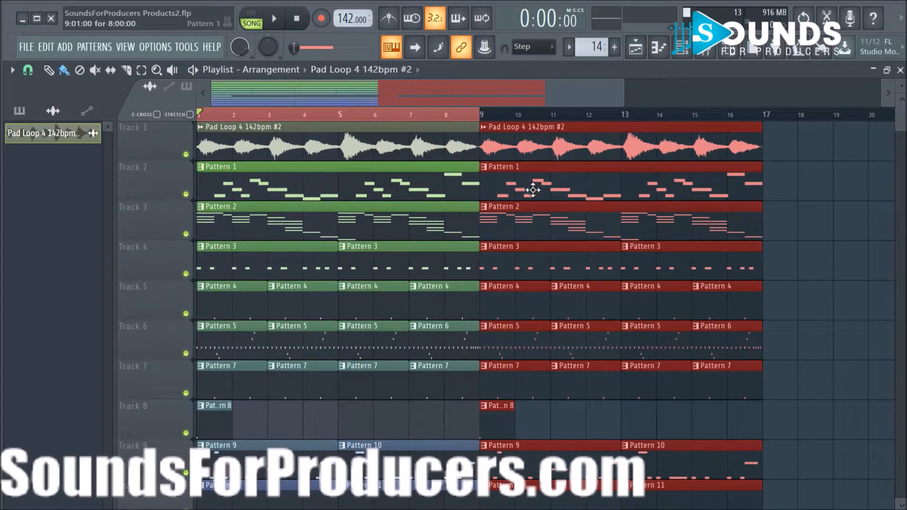
{"action": "left_click", "coordinate": [844, 249], "text": "ctrl"}
During playback, delete the two Pattern 5 clips in bars 1–4 of track 6 and both Pattern 3 clips in bars 1–8 of track 4.
{"action": "scroll", "coordinate": [480, 238], "scroll_direction": "down", "scroll_amount": 3}
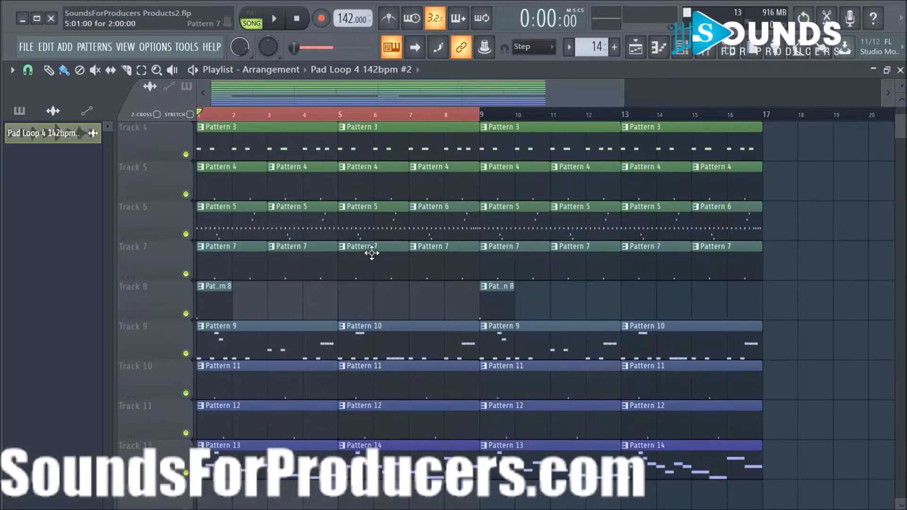
{"action": "scroll", "coordinate": [336, 272], "scroll_direction": "up", "scroll_amount": 3}
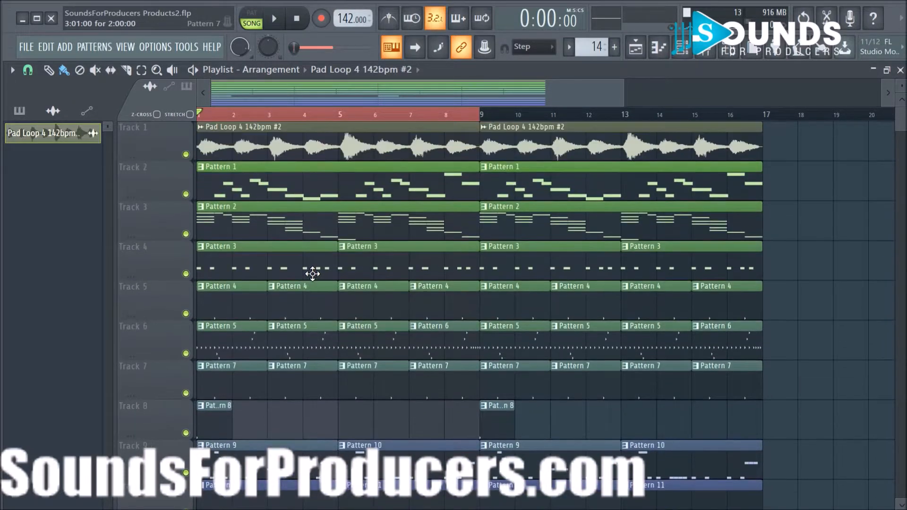
{"action": "scroll", "coordinate": [370, 329], "scroll_direction": "down", "scroll_amount": 2}
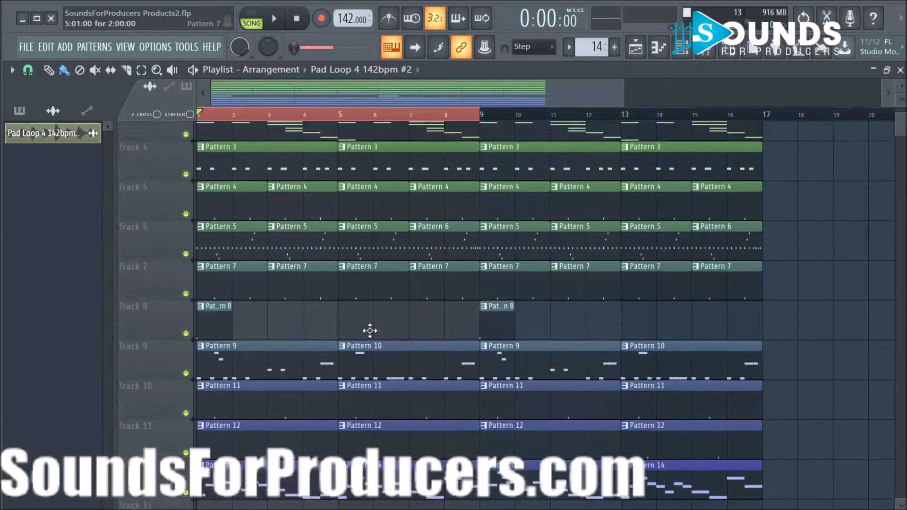
{"action": "key", "text": "space"}
{"action": "right_click", "coordinate": [232, 273]}
{"action": "right_click", "coordinate": [278, 276]}
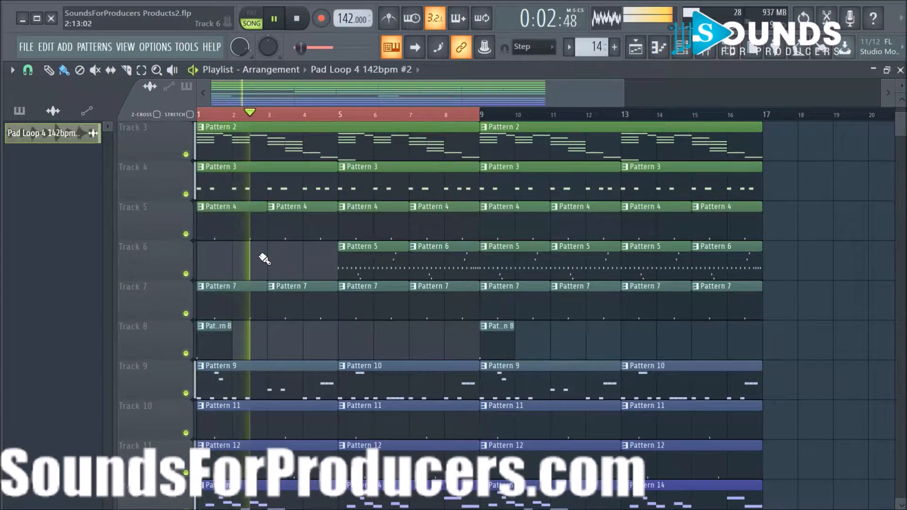
{"action": "scroll", "coordinate": [263, 259], "scroll_direction": "up", "scroll_amount": 2}
{"action": "right_click", "coordinate": [250, 264]}
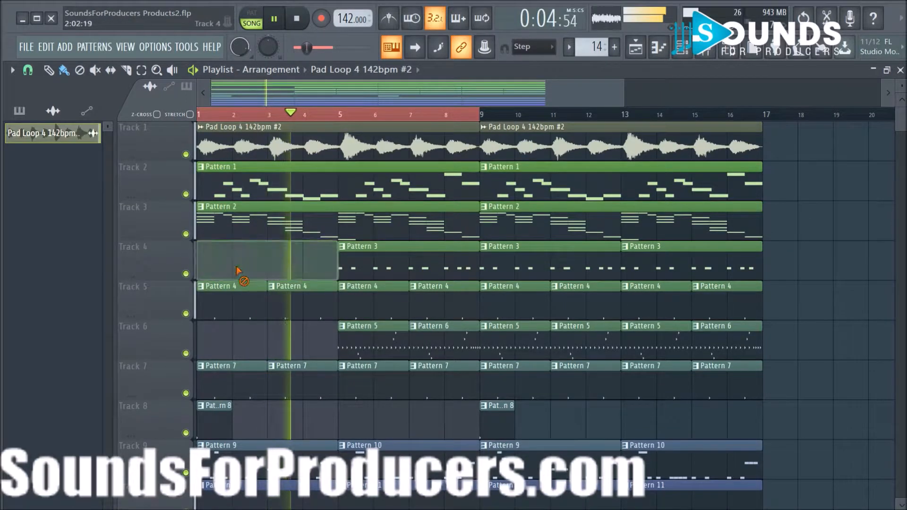
{"action": "right_click", "coordinate": [372, 267]}
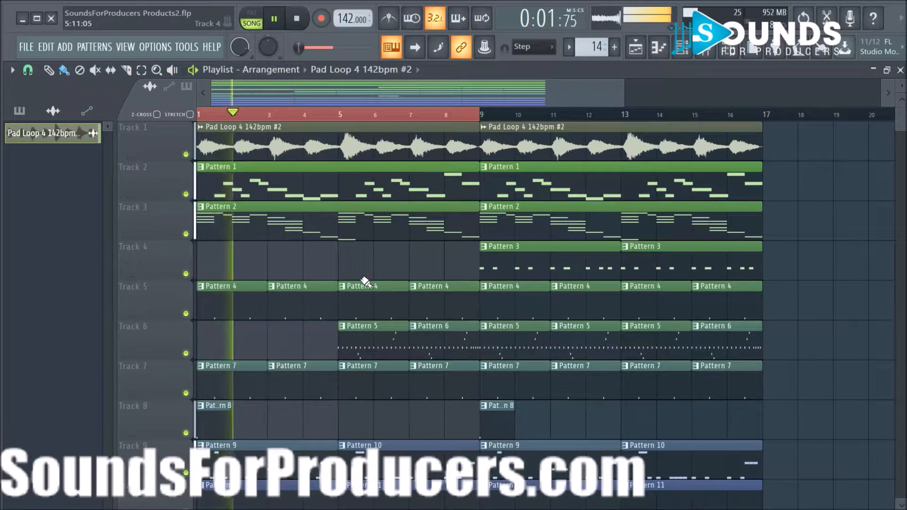
Delete the Pattern 4 clips on track 5 and the Pattern 7 clips on track 7 in bars 1–4.
{"action": "right_click", "coordinate": [239, 308]}
{"action": "right_click", "coordinate": [278, 307]}
{"action": "right_click", "coordinate": [234, 377]}
{"action": "right_click", "coordinate": [280, 378]}
Delete the Pattern 11 and Pattern 12 clips in bars 1–4, and the Pattern 13 and Pattern 14 clips in bars 1–8 of track 12.
{"action": "scroll", "coordinate": [302, 373], "scroll_direction": "down", "scroll_amount": 3}
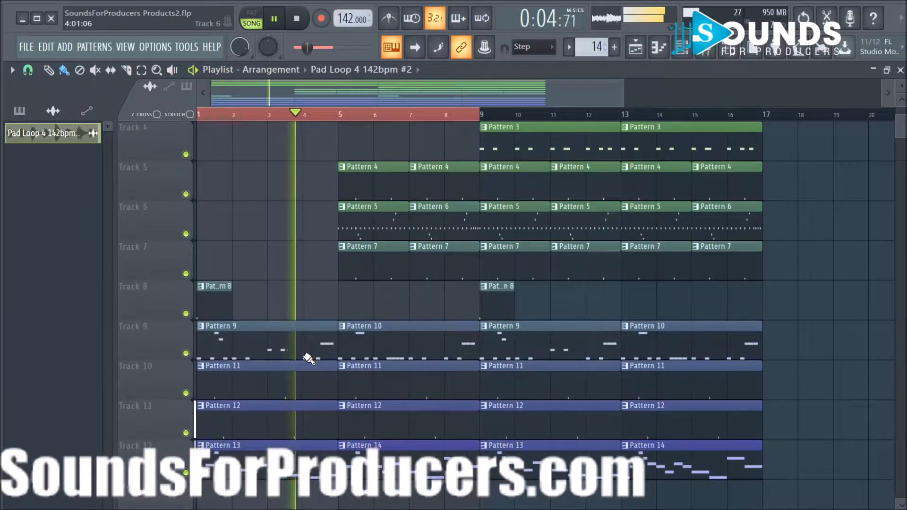
{"action": "right_click", "coordinate": [264, 386]}
{"action": "right_click", "coordinate": [285, 424]}
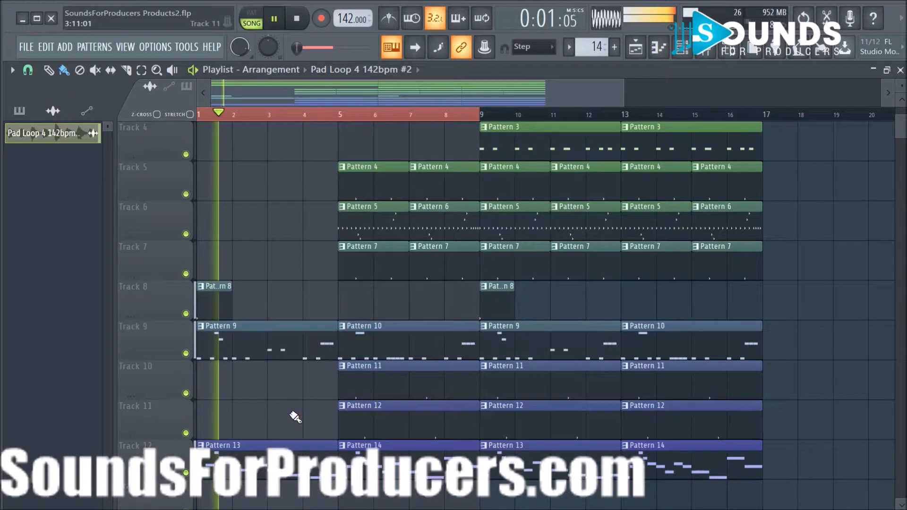
{"action": "right_click", "coordinate": [293, 456]}
{"action": "right_click", "coordinate": [379, 483]}
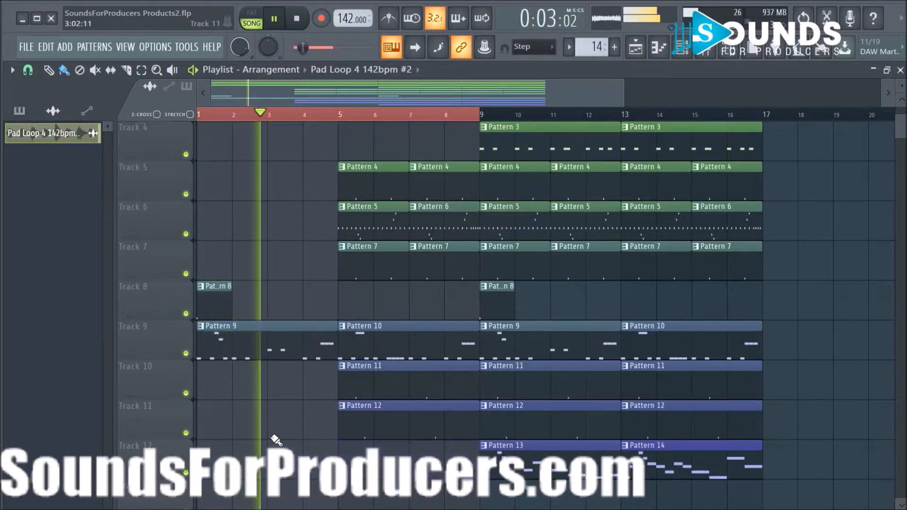
Delete the Pattern 9 clip in bars 1–4 of track 9 and the Pattern 1 clip in bars 1–8 of track 2.
{"action": "scroll", "coordinate": [277, 489], "scroll_direction": "up", "scroll_amount": 3}
{"action": "scroll", "coordinate": [297, 359], "scroll_direction": "down", "scroll_amount": 1}
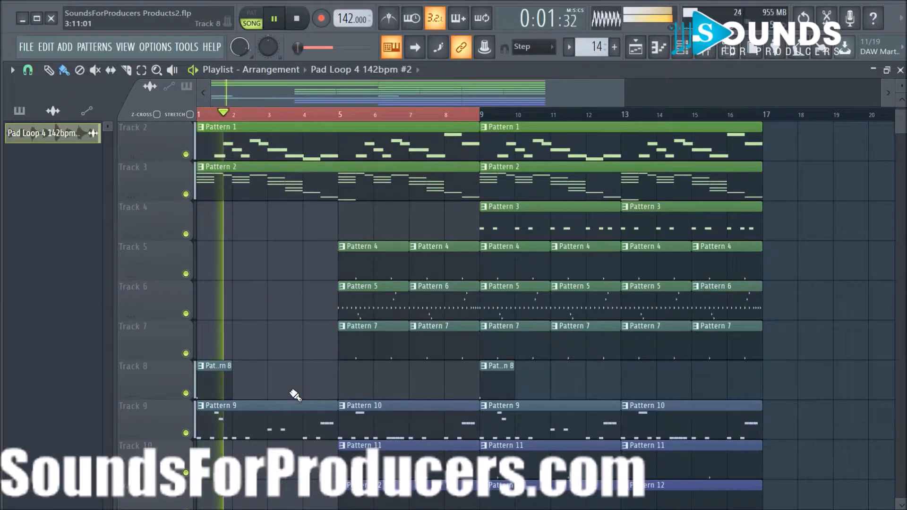
{"action": "right_click", "coordinate": [285, 431]}
{"action": "scroll", "coordinate": [265, 355], "scroll_direction": "up", "scroll_amount": 1}
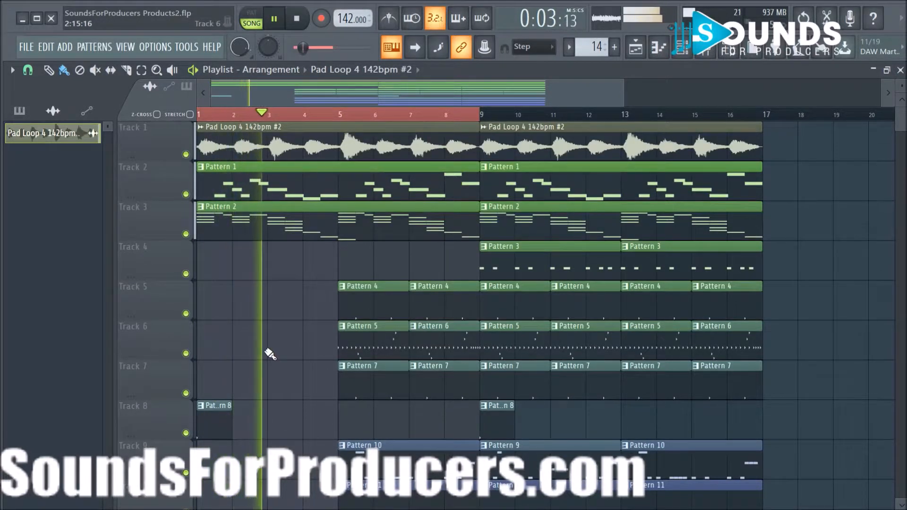
{"action": "right_click", "coordinate": [290, 185]}
Play the thinned-out bars 1–8 from the start to check how they sound.
{"action": "key", "text": "space"}
{"action": "key", "text": "space"}
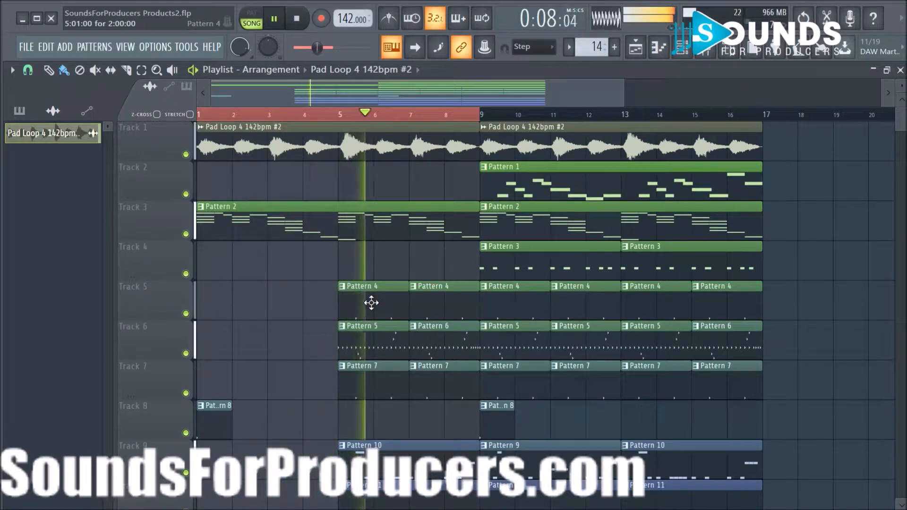
{"action": "key", "text": "space"}
{"action": "key", "text": "space"}
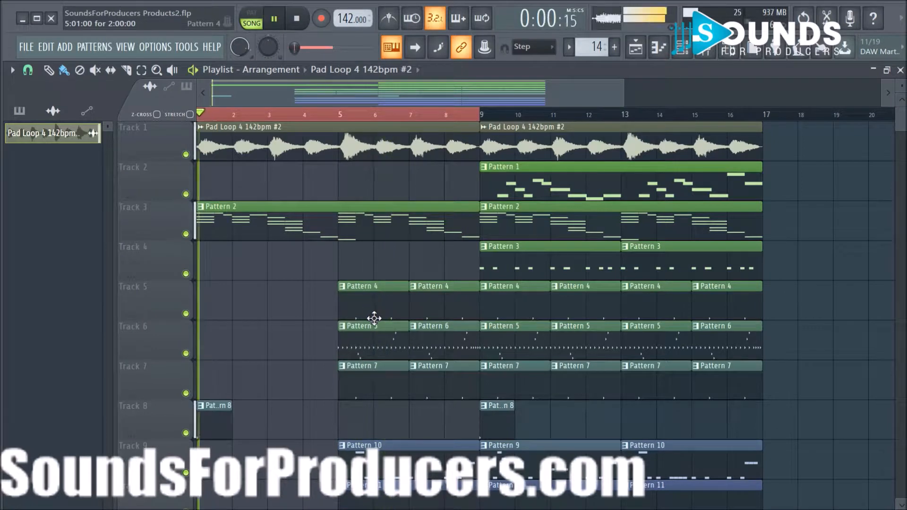
Delete the Pattern 4, Pattern 7 and Pattern 10 clips starting at bar 5 on tracks 5, 7 and 9, keeping Pattern 5 on track 6.
{"action": "right_click", "coordinate": [377, 310]}
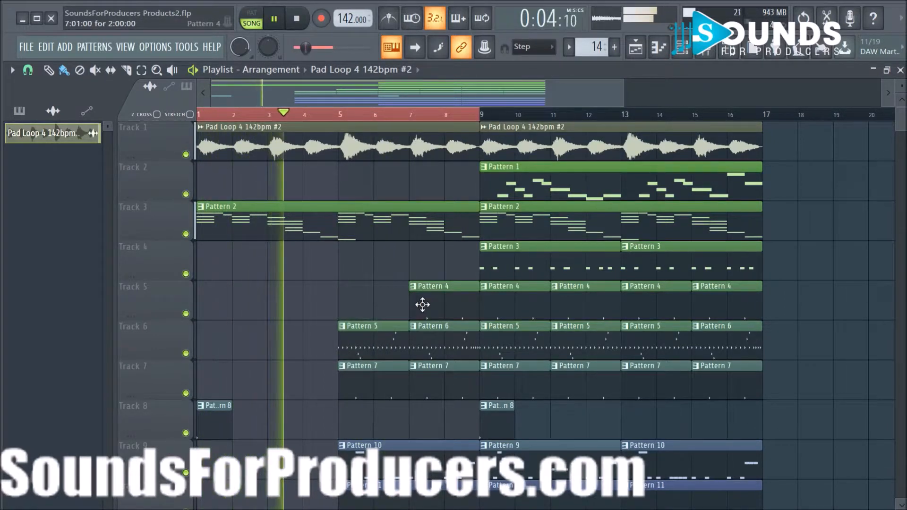
{"action": "right_click", "coordinate": [394, 339]}
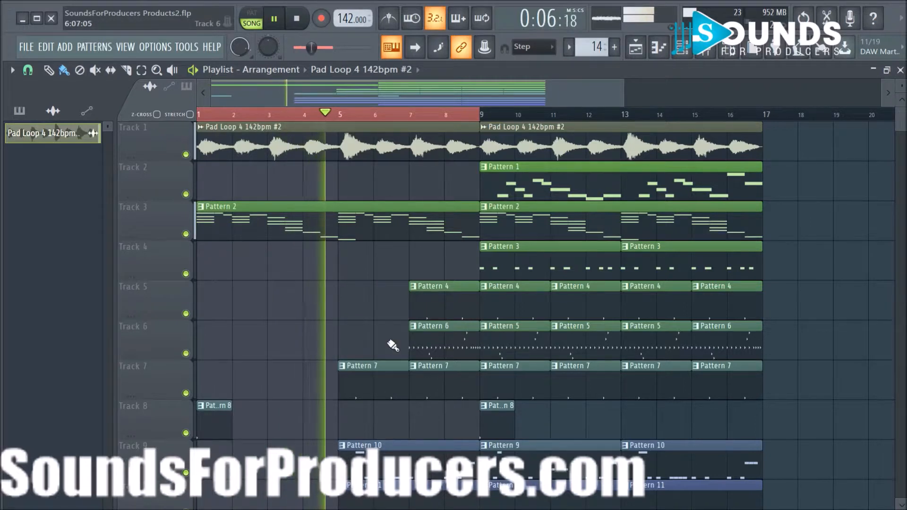
{"action": "key", "text": "ctrl+z"}
{"action": "right_click", "coordinate": [380, 383]}
{"action": "scroll", "coordinate": [376, 381], "scroll_direction": "down", "scroll_amount": 2}
{"action": "key", "text": "space"}
{"action": "right_click", "coordinate": [394, 387]}
Play back the intro in bars 1–8 and review the remaining clips across all tracks.
{"action": "scroll", "coordinate": [397, 383], "scroll_direction": "down", "scroll_amount": 2}
{"action": "key", "text": "space"}
{"action": "scroll", "coordinate": [399, 378], "scroll_direction": "up", "scroll_amount": 3}
{"action": "scroll", "coordinate": [400, 376], "scroll_direction": "up", "scroll_amount": 1}
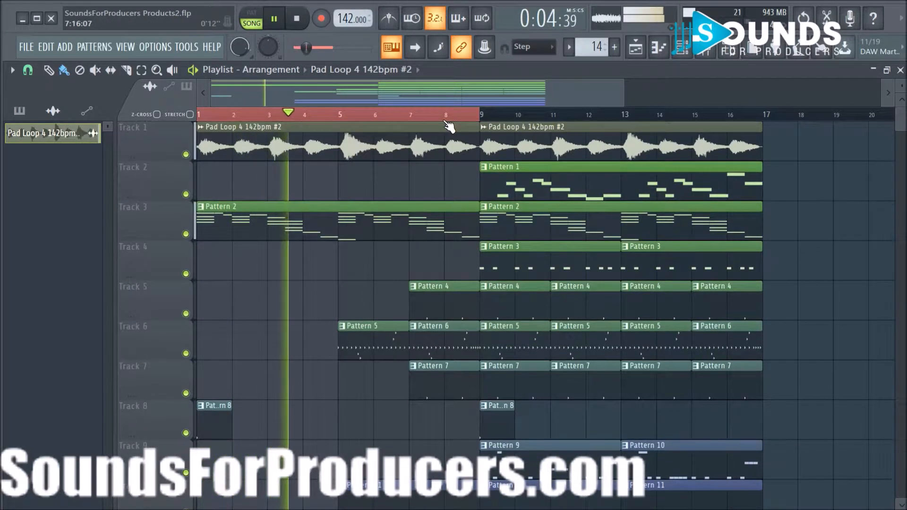
{"action": "scroll", "coordinate": [449, 118], "scroll_direction": "down", "scroll_amount": 1}
{"action": "scroll", "coordinate": [709, 218], "scroll_direction": "down", "scroll_amount": 2}
{"action": "scroll", "coordinate": [716, 221], "scroll_direction": "up", "scroll_amount": 2}
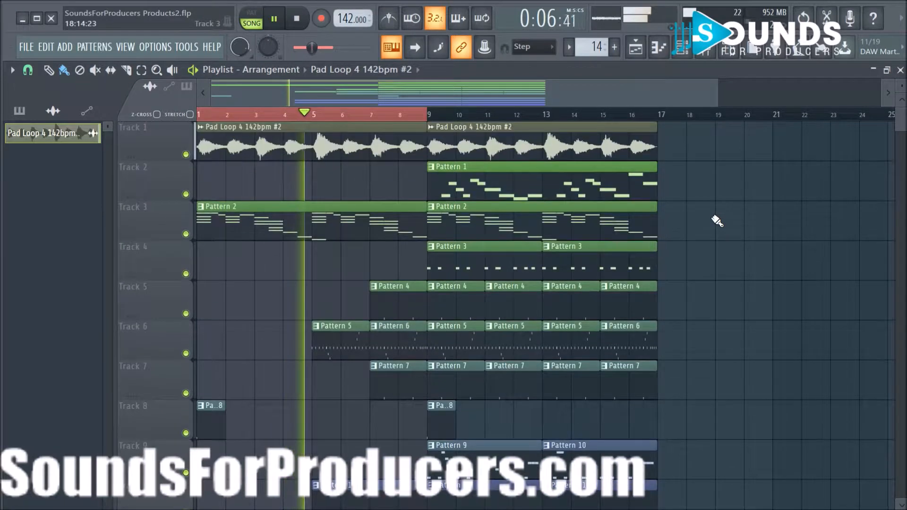
{"action": "scroll", "coordinate": [717, 221], "scroll_direction": "down", "scroll_amount": 1}
{"action": "scroll", "coordinate": [716, 220], "scroll_direction": "down", "scroll_amount": 1}
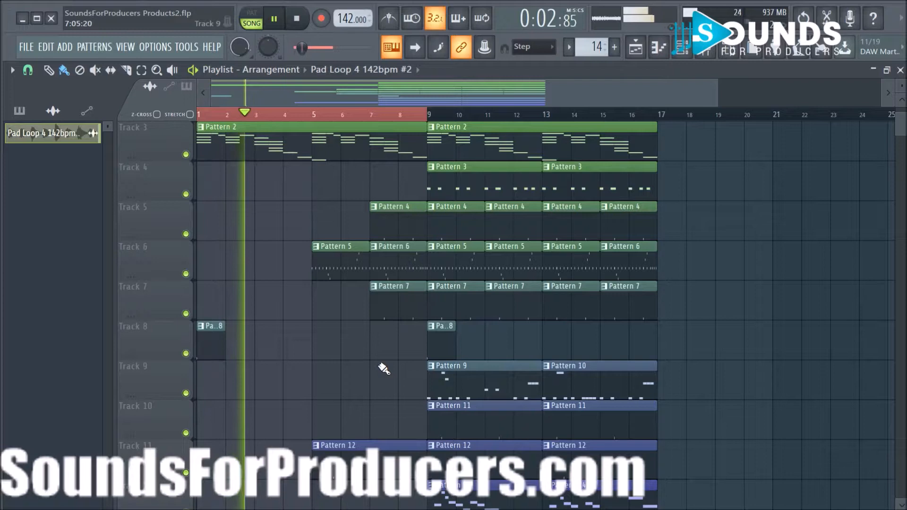
{"action": "scroll", "coordinate": [384, 368], "scroll_direction": "up", "scroll_amount": 2}
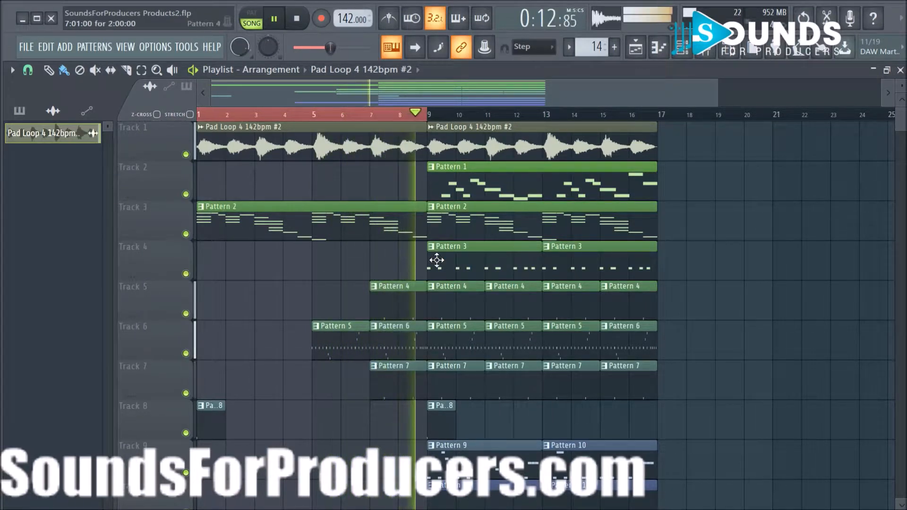
{"action": "key", "text": "space"}
Set the playlist's snap to 1/2 beat for finer edits at the end of bar 8.
{"action": "scroll", "coordinate": [414, 121], "scroll_direction": "up", "scroll_amount": 3}
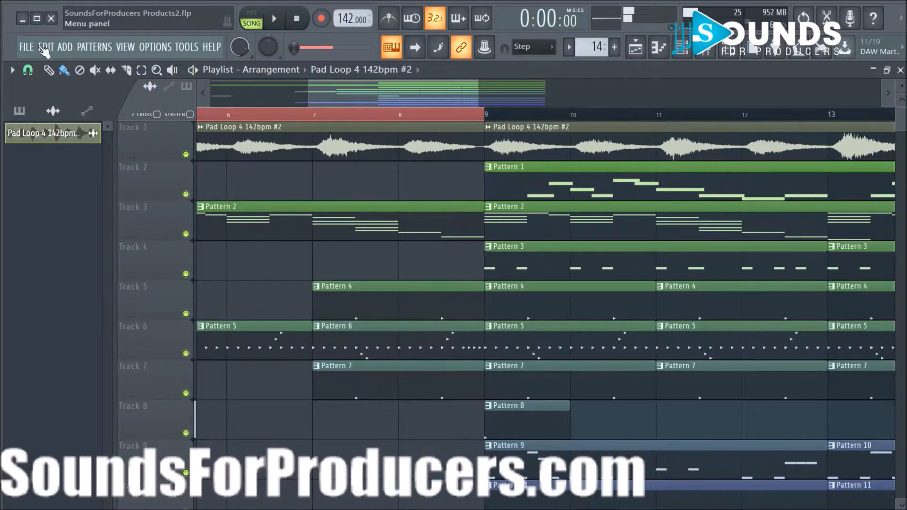
{"action": "left_click", "coordinate": [29, 71]}
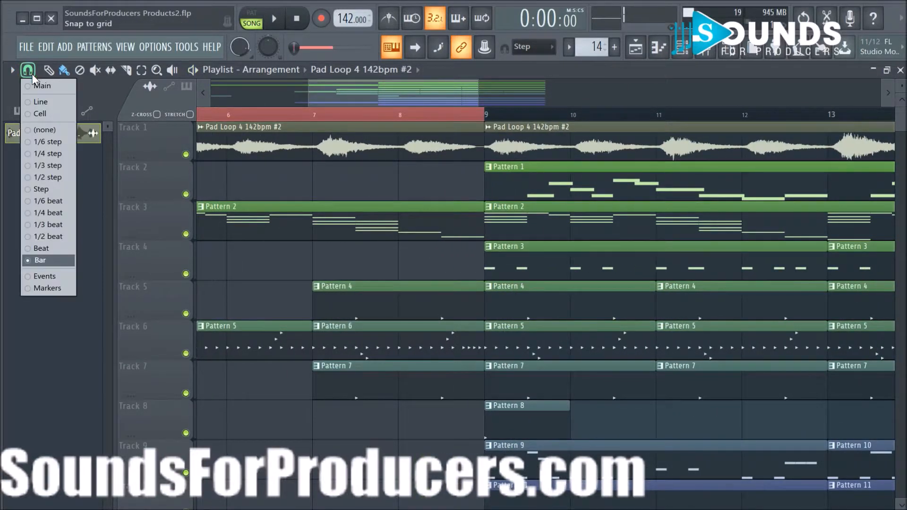
{"action": "left_click", "coordinate": [42, 240]}
Shorten the clips ending at bar 9 on tracks 1, 3, 5, 6 and 7 by one beat, and clear the time selection.
{"action": "scroll", "coordinate": [478, 260], "scroll_direction": "down", "scroll_amount": 7}
{"action": "scroll", "coordinate": [470, 268], "scroll_direction": "up", "scroll_amount": 6}
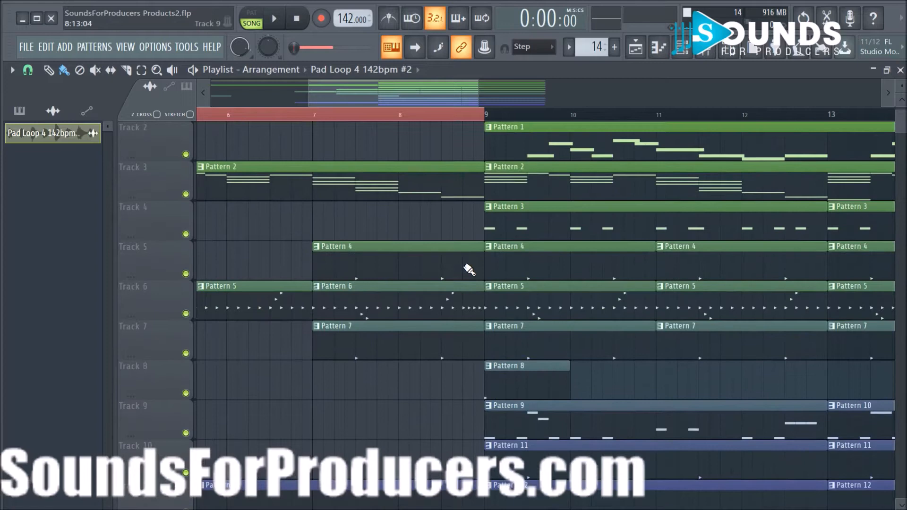
{"action": "scroll", "coordinate": [469, 269], "scroll_direction": "up", "scroll_amount": 1}
{"action": "left_click_drag", "start_coordinate": [443, 392], "coordinate": [469, 141]}
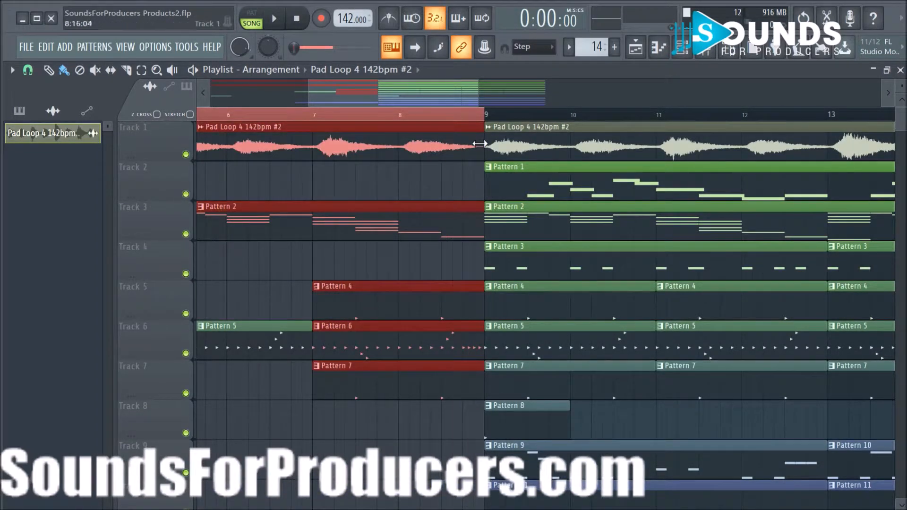
{"action": "left_click", "coordinate": [437, 184]}
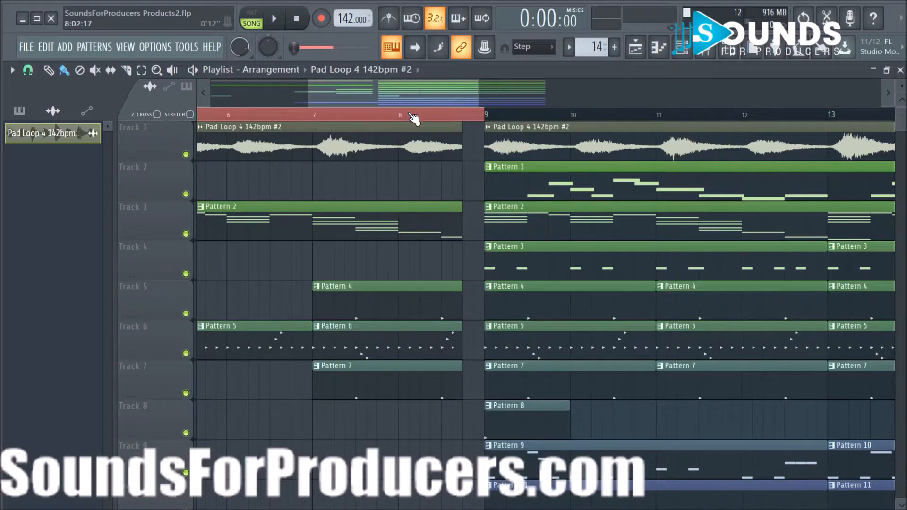
{"action": "left_click", "coordinate": [428, 118]}
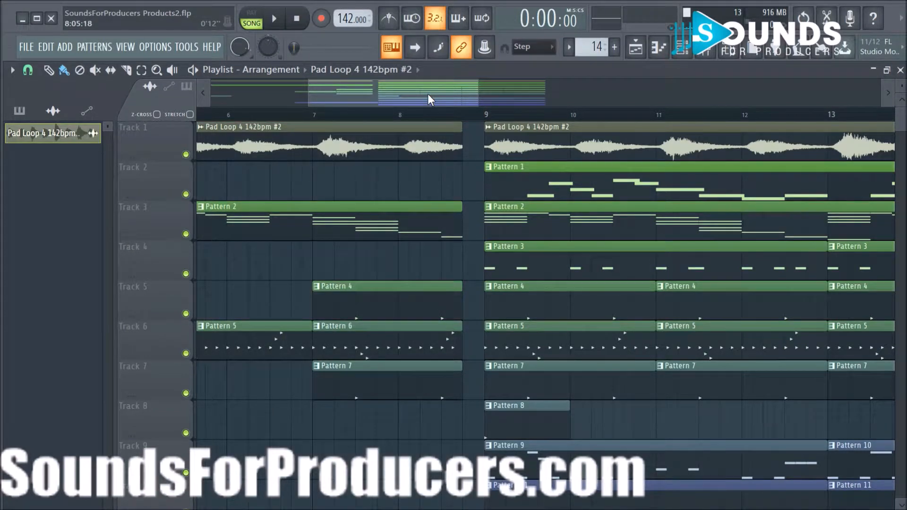
Play the intro from the start through the gap into bar 9 to check the drop.
{"action": "key", "text": "space"}
{"action": "scroll", "coordinate": [439, 118], "scroll_direction": "down", "scroll_amount": 3}
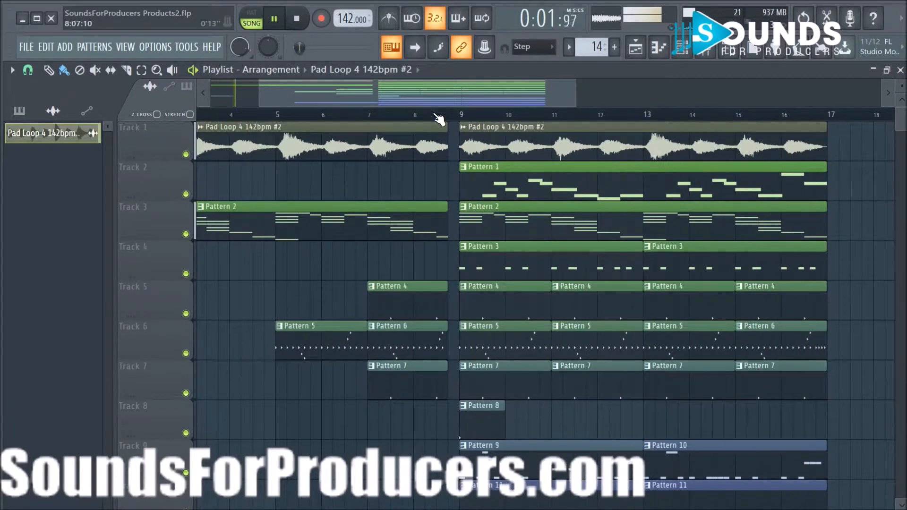
{"action": "left_click_drag", "start_coordinate": [435, 94], "coordinate": [390, 84]}
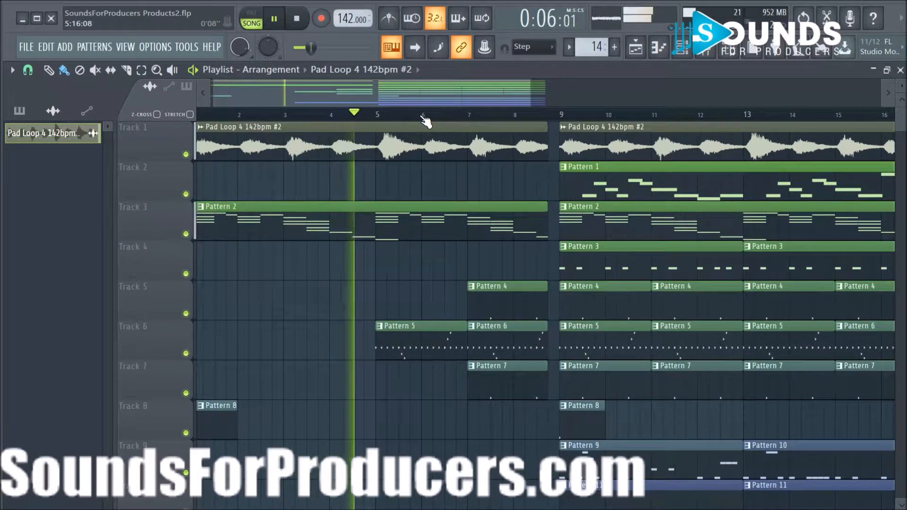
{"action": "left_click_drag", "start_coordinate": [433, 93], "coordinate": [461, 93]}
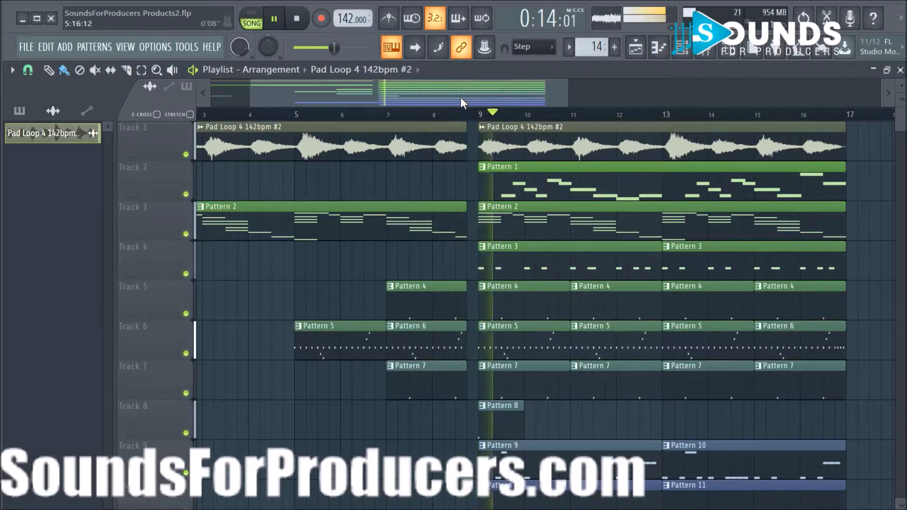
{"action": "key", "text": "space"}
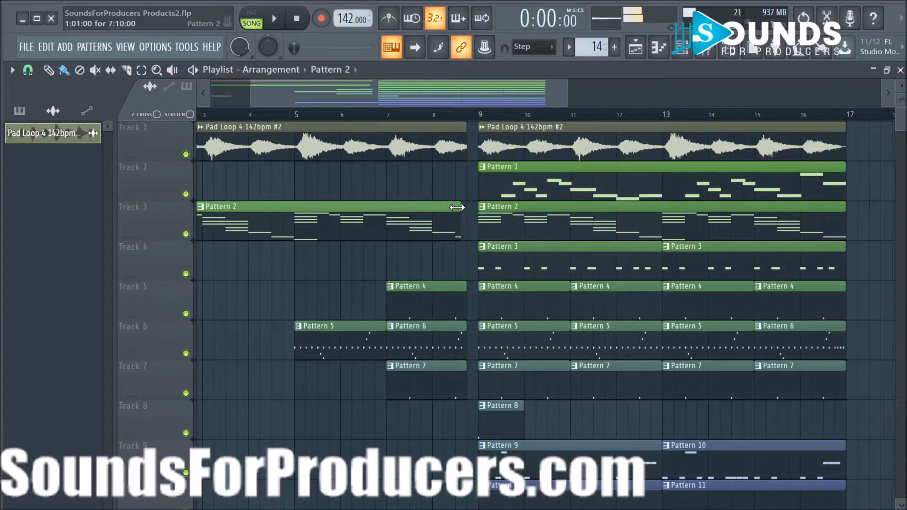
Try shortening the first Pattern 2 clip on track 3 to 7:08:00, and play from bar 4 into bar 9.
{"action": "left_click_drag", "start_coordinate": [455, 208], "coordinate": [452, 208]}
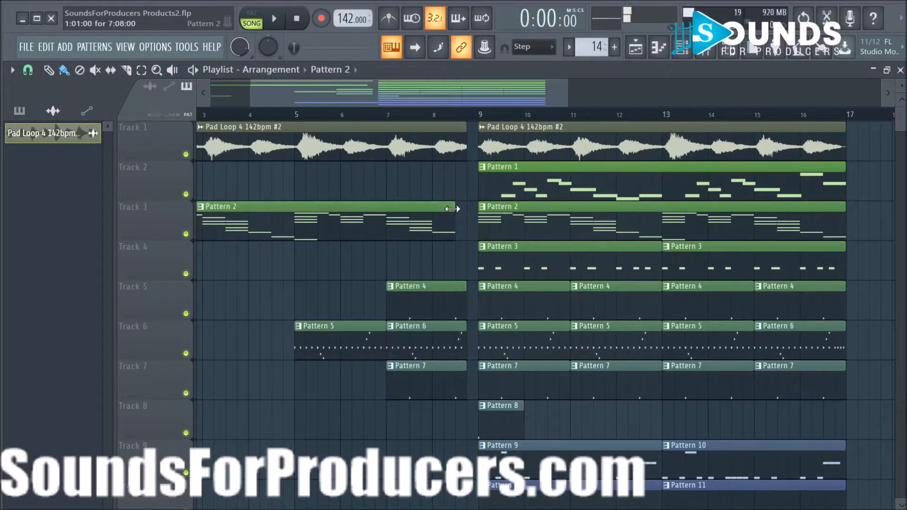
{"action": "left_click", "coordinate": [269, 117]}
{"action": "key", "text": "space"}
{"action": "scroll", "coordinate": [418, 118], "scroll_direction": "down", "scroll_amount": 2}
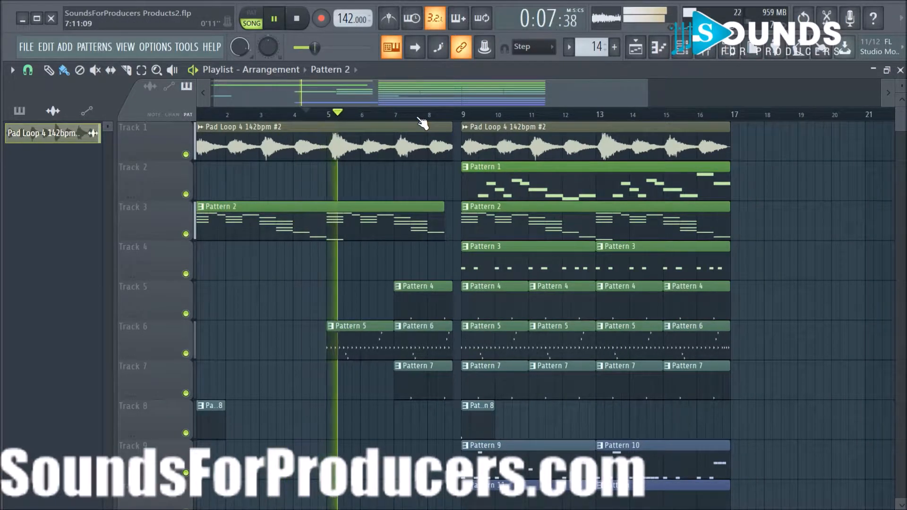
{"action": "scroll", "coordinate": [424, 118], "scroll_direction": "up", "scroll_amount": 2}
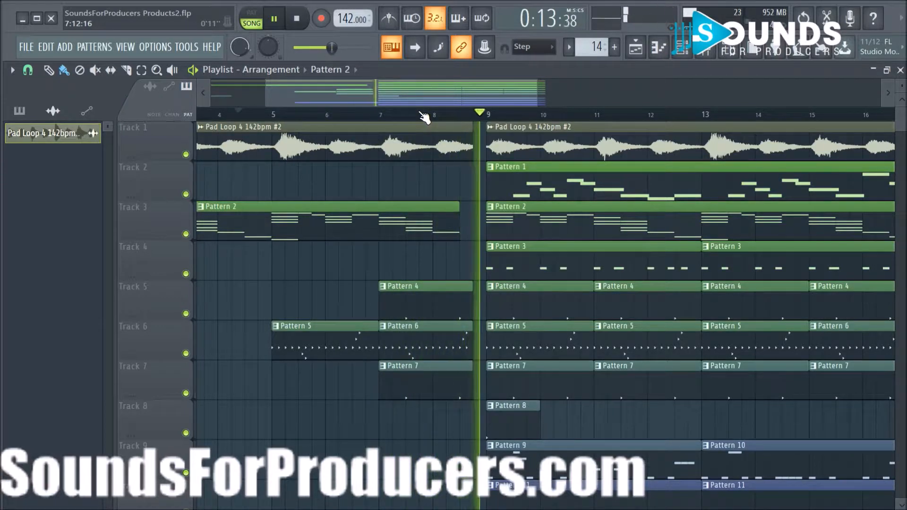
{"action": "scroll", "coordinate": [423, 118], "scroll_direction": "down", "scroll_amount": 2}
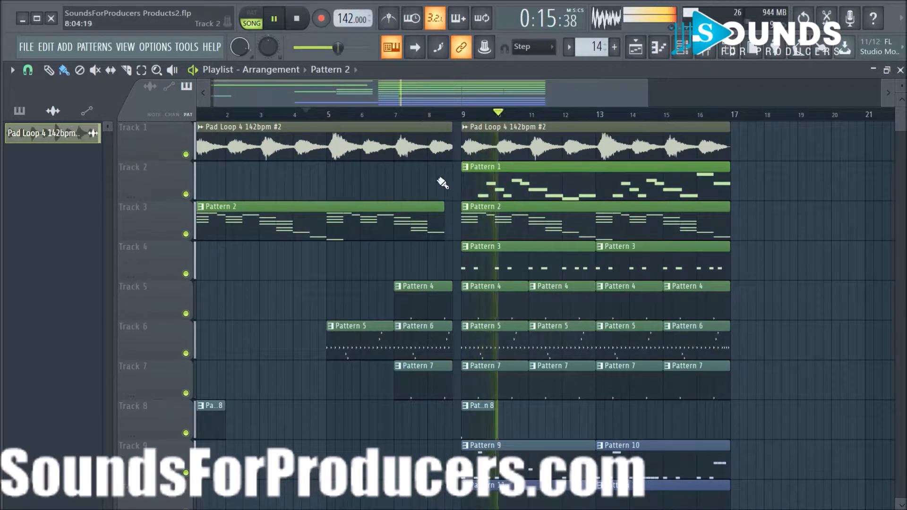
{"action": "key", "text": "space"}
Set the first Pattern 2 clip on track 3 to end one and a half beats before bar 9, and play the transition from bar 4.
{"action": "left_click_drag", "start_coordinate": [444, 208], "coordinate": [447, 212]}
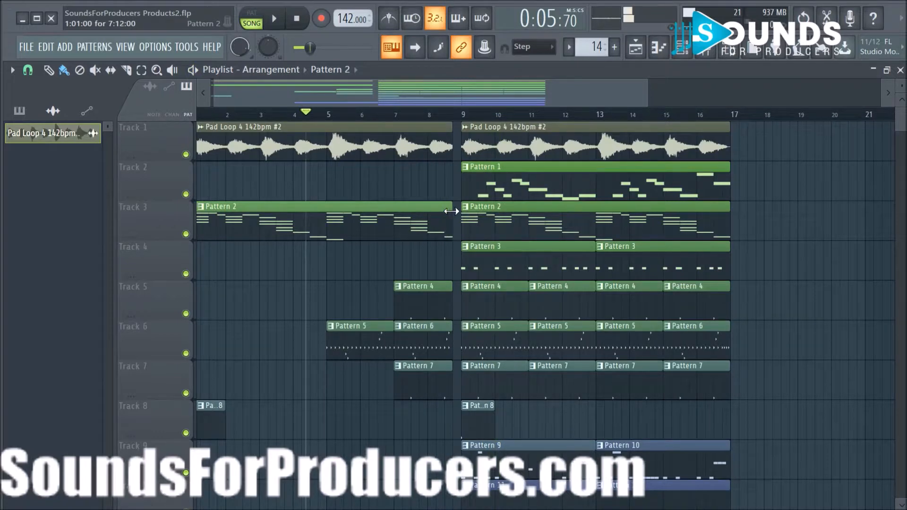
{"action": "key", "text": "space"}
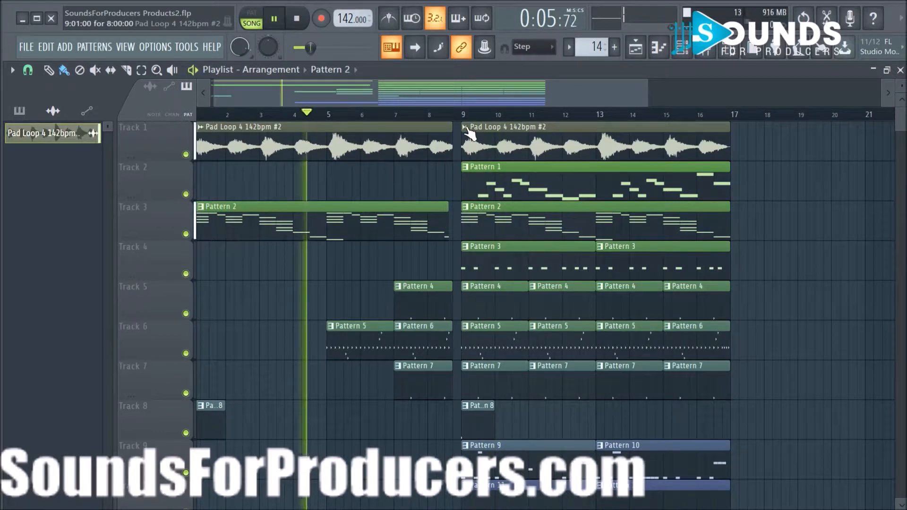
{"action": "scroll", "coordinate": [454, 117], "scroll_direction": "down", "scroll_amount": 1}
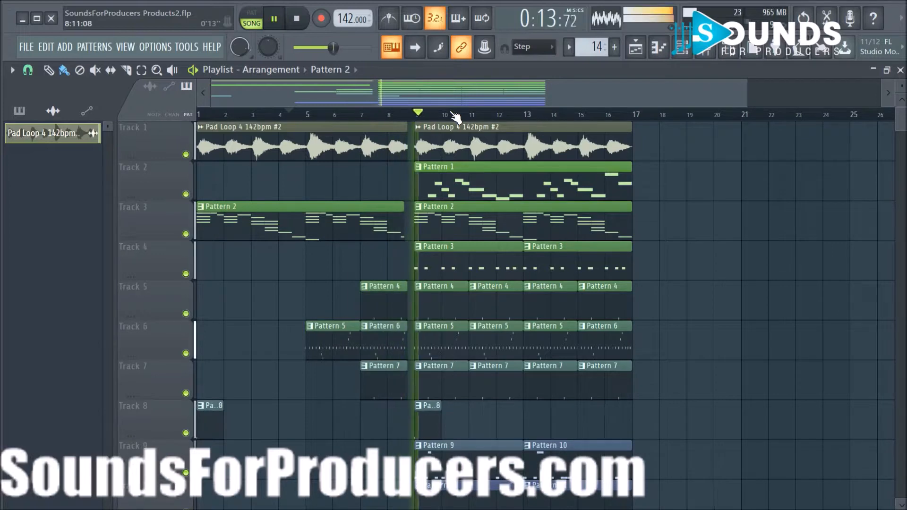
{"action": "scroll", "coordinate": [454, 116], "scroll_direction": "up", "scroll_amount": 1}
{"action": "scroll", "coordinate": [454, 116], "scroll_direction": "up", "scroll_amount": 1}
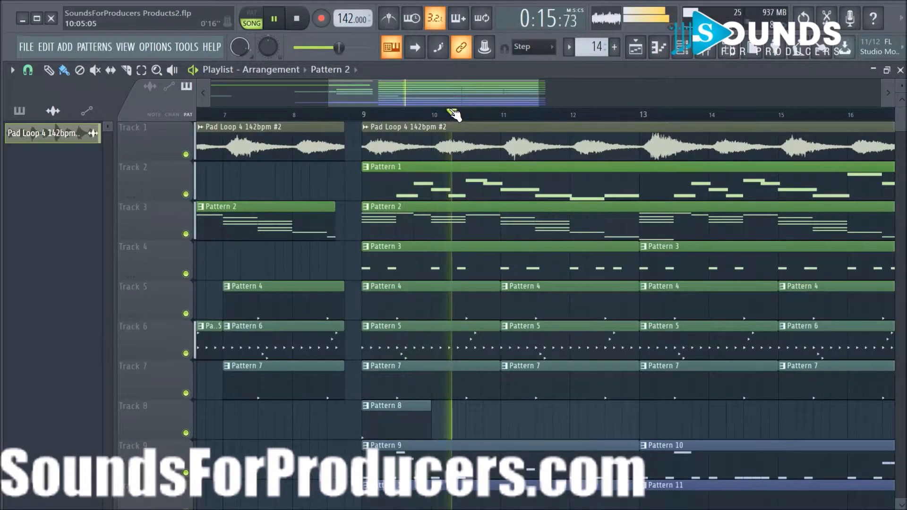
{"action": "scroll", "coordinate": [534, 218], "scroll_direction": "down", "scroll_amount": 3}
{"action": "key", "text": "space"}
Select Pattern 13 on track 12 and check the mixer track assigned to the Disrespect Open Hi Hat 1 channel.
{"action": "left_click", "coordinate": [506, 348]}
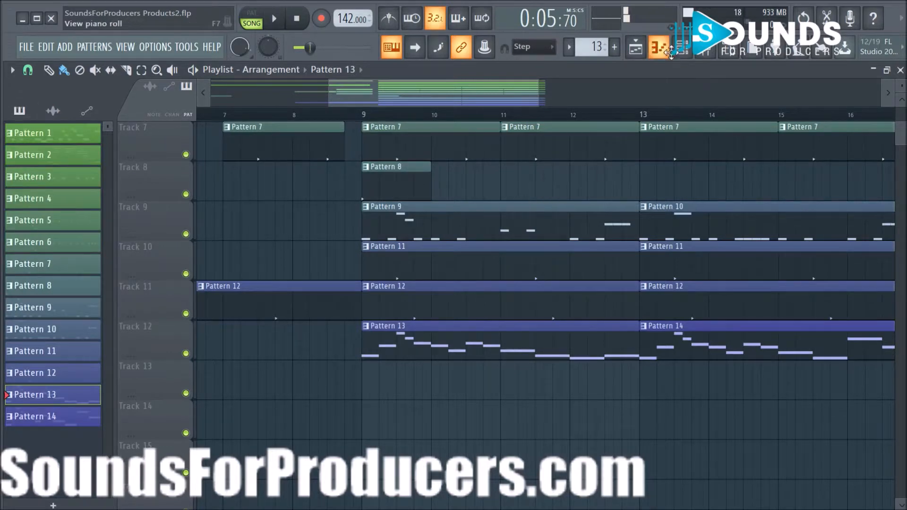
{"action": "left_click", "coordinate": [680, 52]}
{"action": "scroll", "coordinate": [369, 362], "scroll_direction": "down", "scroll_amount": 1}
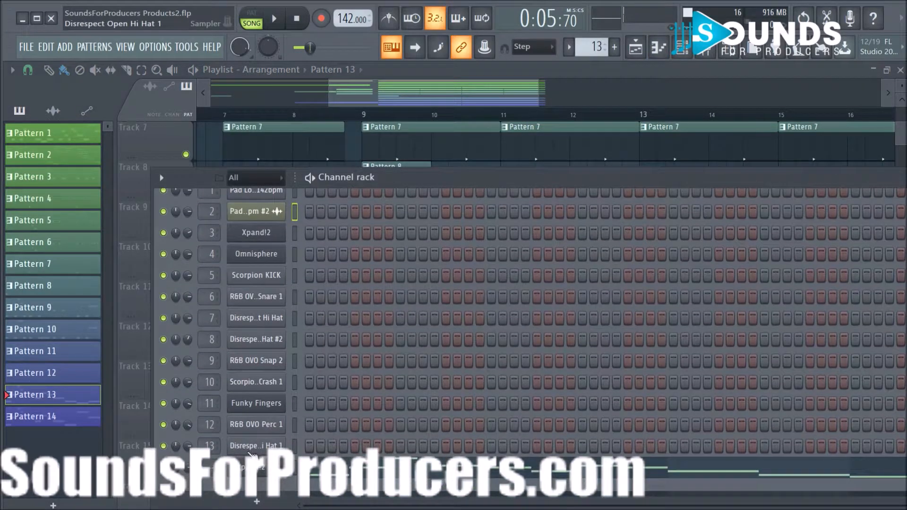
{"action": "left_click", "coordinate": [249, 449]}
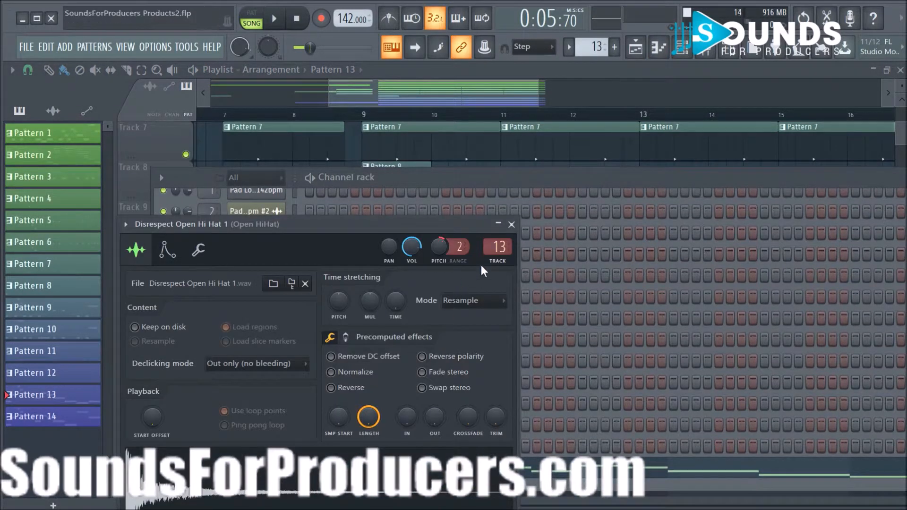
{"action": "left_click", "coordinate": [511, 225]}
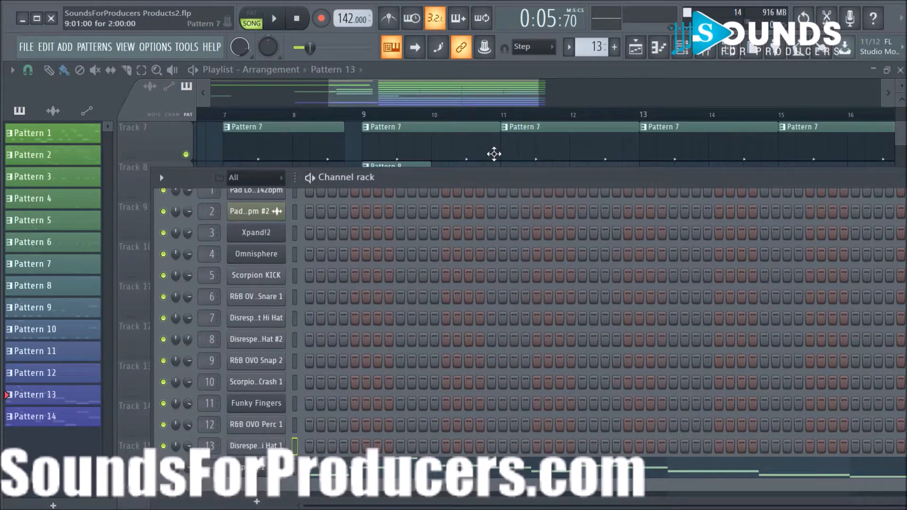
{"action": "right_click", "coordinate": [353, 155]}
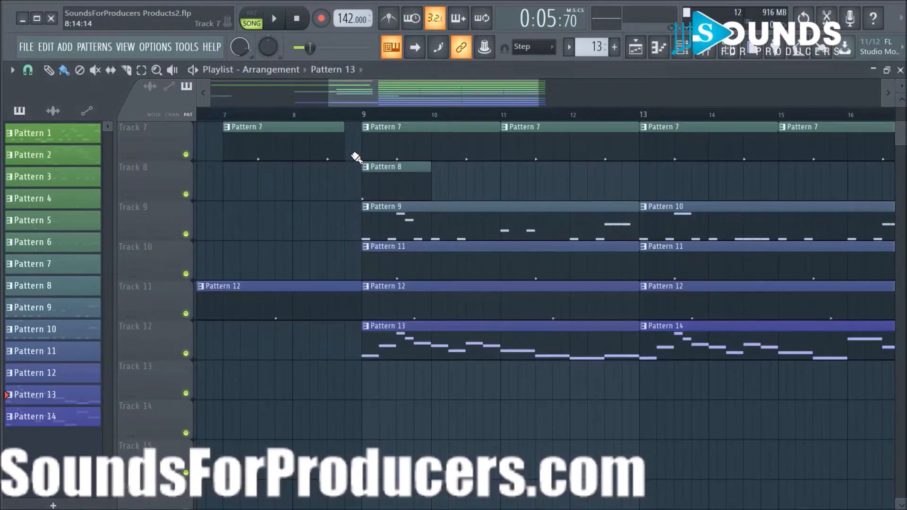
Rename the mixer track Insert 14 as "Harps".
{"action": "left_click", "coordinate": [681, 52]}
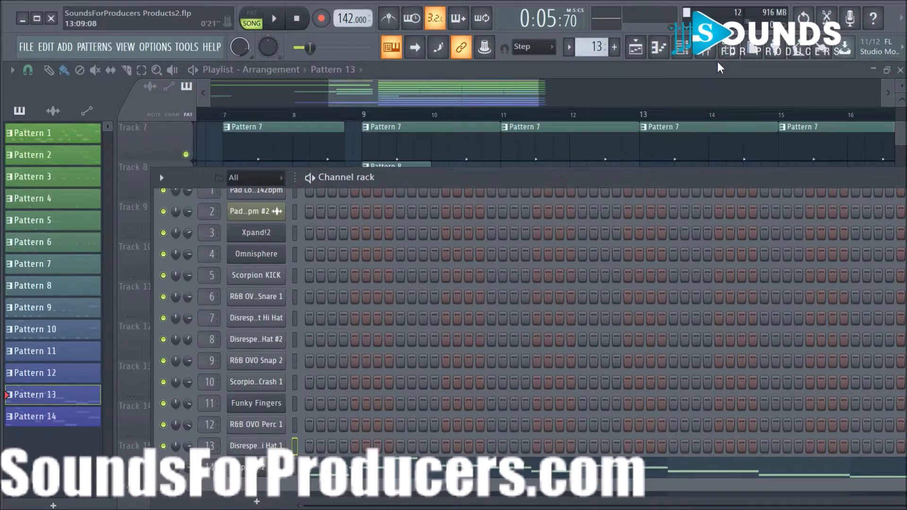
{"action": "left_click", "coordinate": [703, 53]}
{"action": "right_click", "coordinate": [494, 204]}
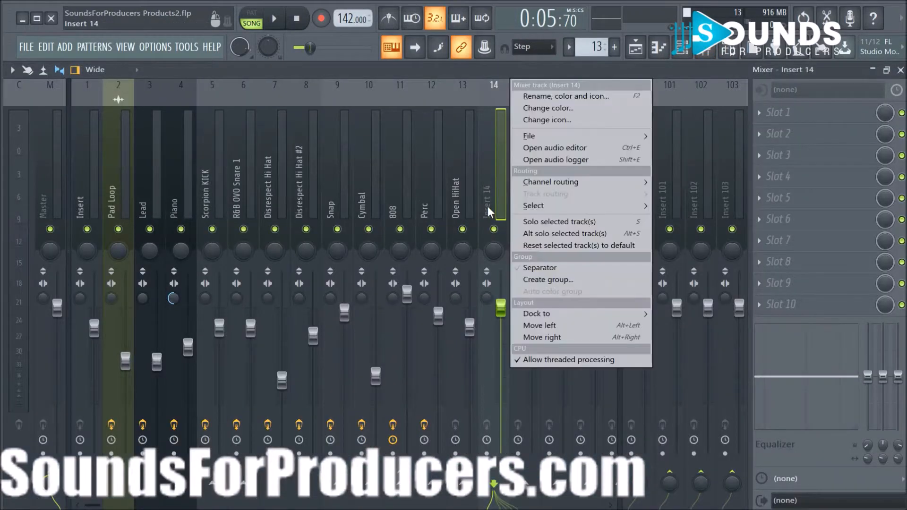
{"action": "left_click", "coordinate": [549, 98]}
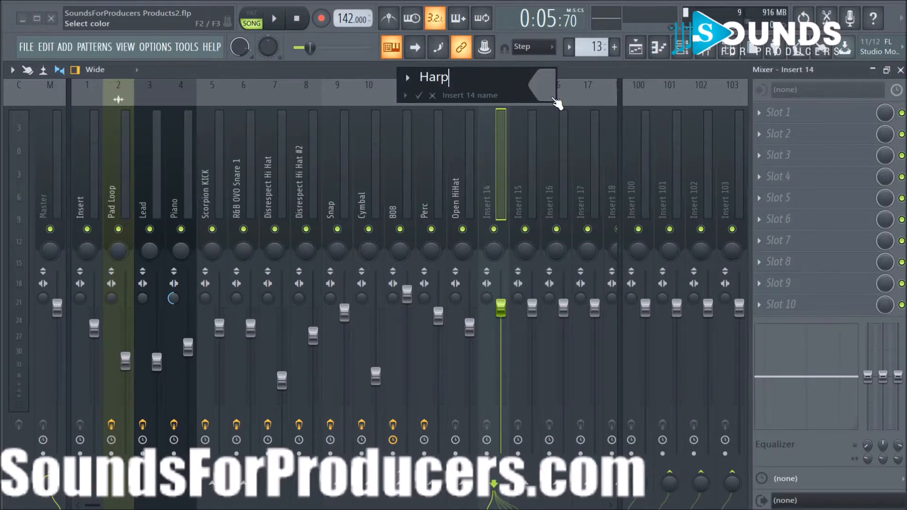
{"action": "key", "text": "Return"}
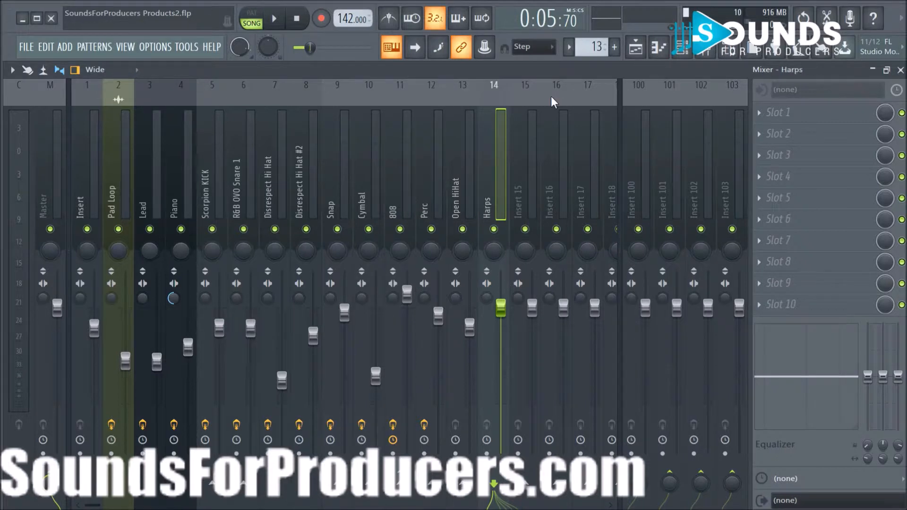
Start playback and browse the effect plugins available for the Harps track's first slot.
{"action": "key", "text": "space"}
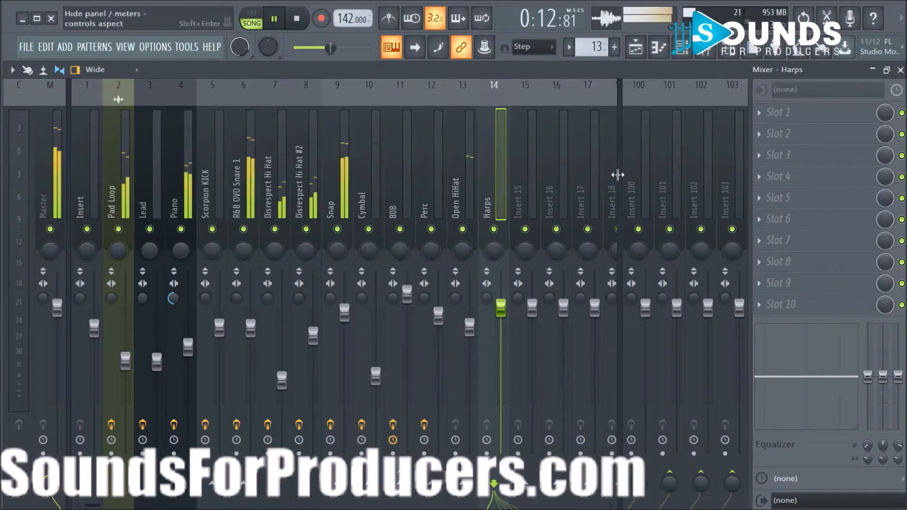
{"action": "left_click", "coordinate": [756, 112]}
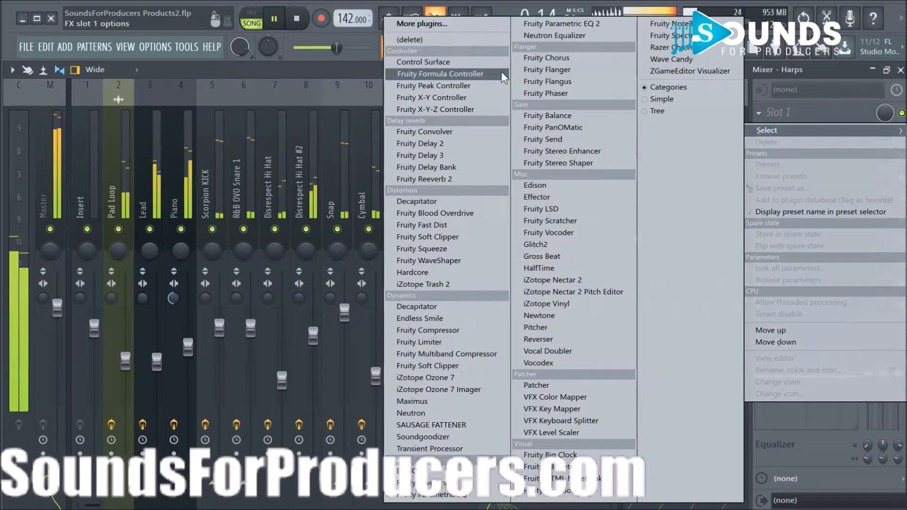
{"action": "left_click", "coordinate": [347, 67]}
Open the harp's Xpand!2 #2 channel and examine its level, polyphony and echo delay settings.
{"action": "left_click", "coordinate": [677, 53]}
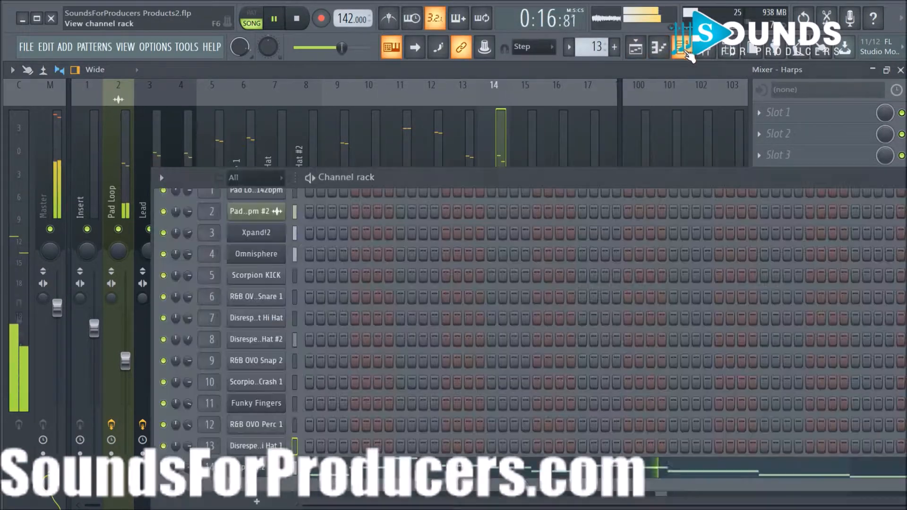
{"action": "left_click", "coordinate": [283, 475]}
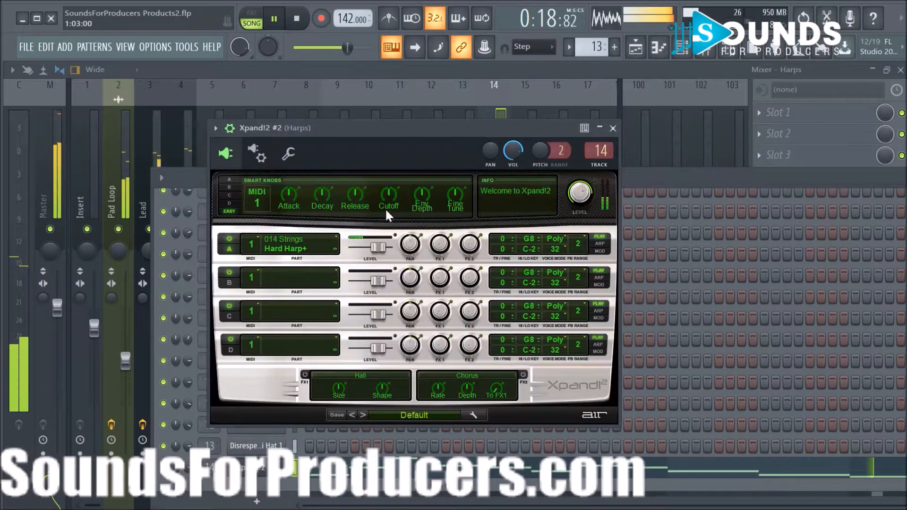
{"action": "left_click", "coordinate": [288, 152]}
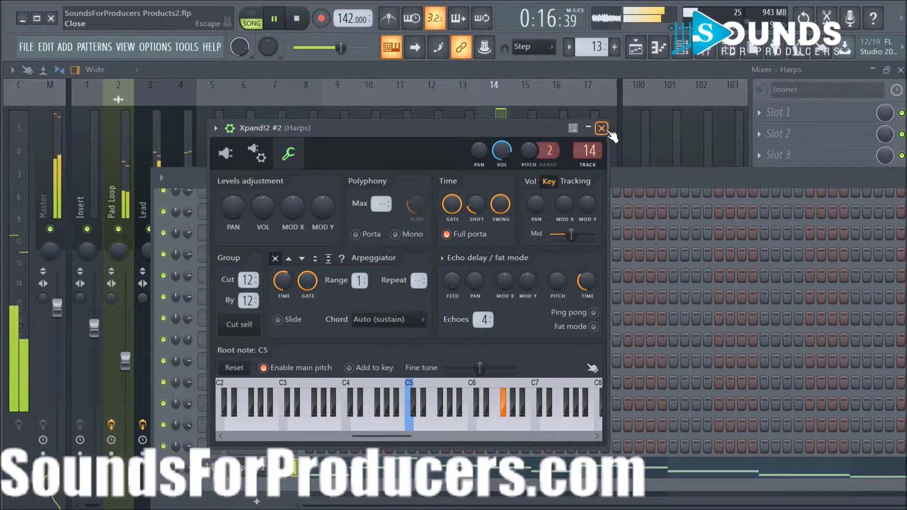
{"action": "left_click", "coordinate": [603, 130]}
Reopen the harp's Xpand!2 #2 plugin interface and switch on its FX1 Hall effect.
{"action": "left_click", "coordinate": [256, 466]}
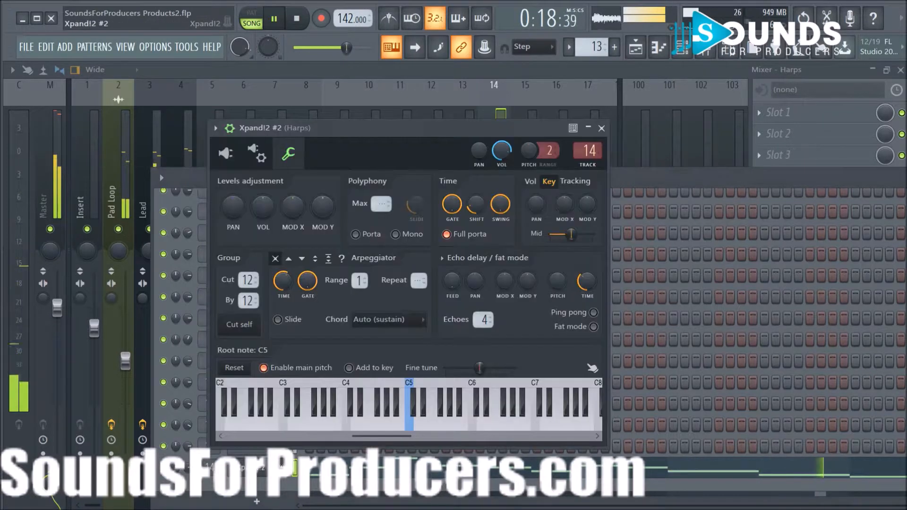
{"action": "left_click", "coordinate": [233, 156]}
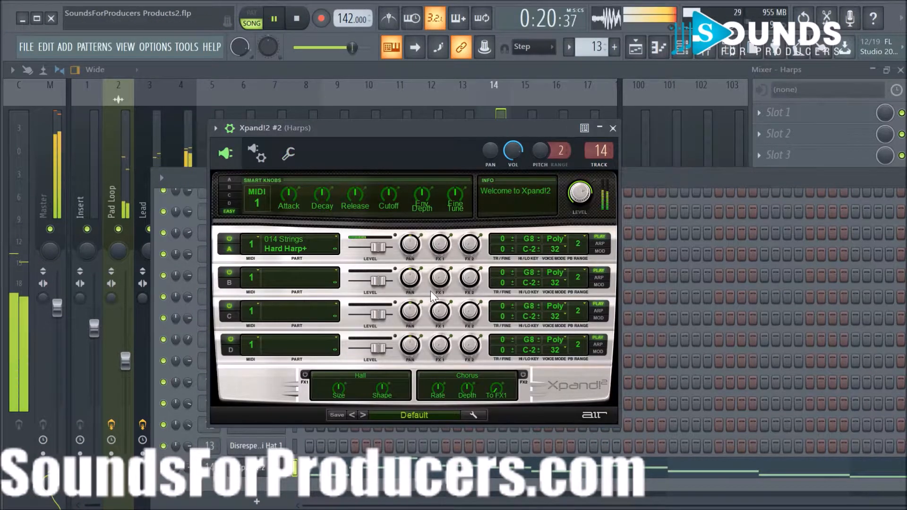
{"action": "left_click", "coordinate": [305, 371]}
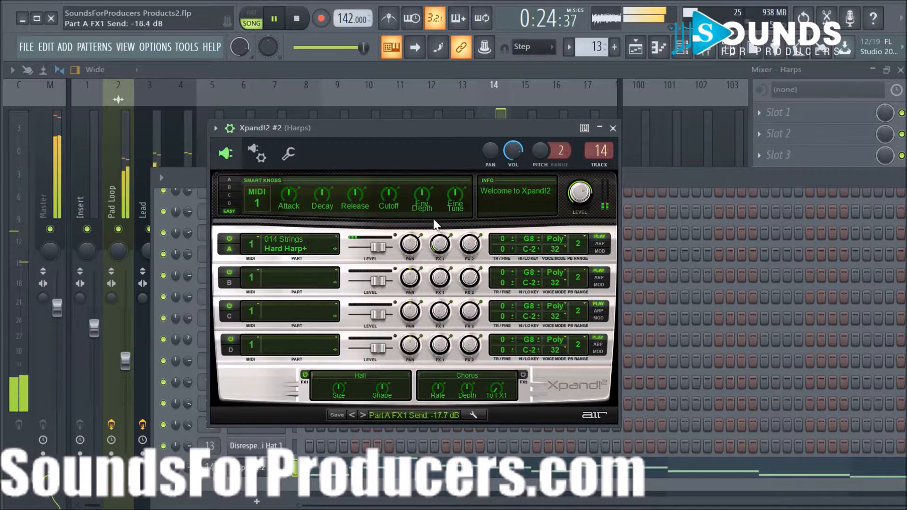
Raise Part A's FX1 send to -6.9 dB and close the Xpand!2 #2 plugin window.
{"action": "left_click_drag", "start_coordinate": [433, 204], "coordinate": [433, 197]}
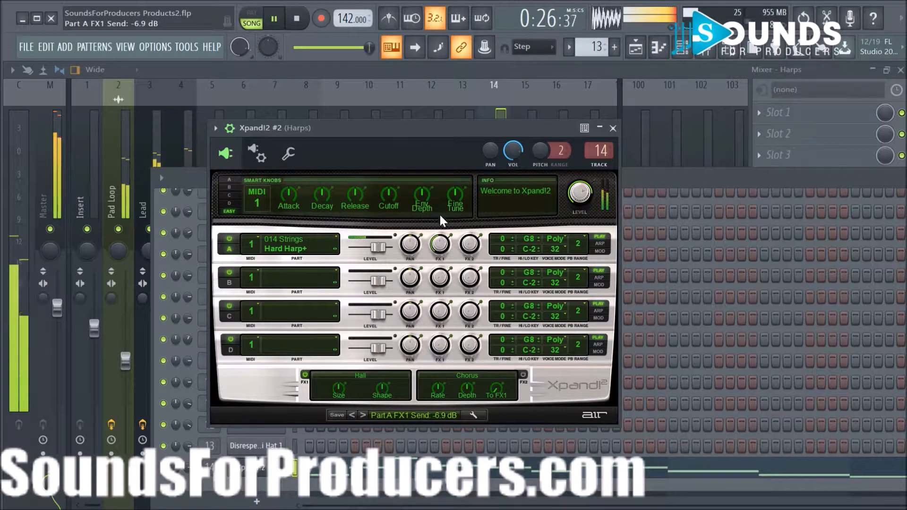
{"action": "scroll", "coordinate": [445, 246], "scroll_direction": "up", "scroll_amount": 3}
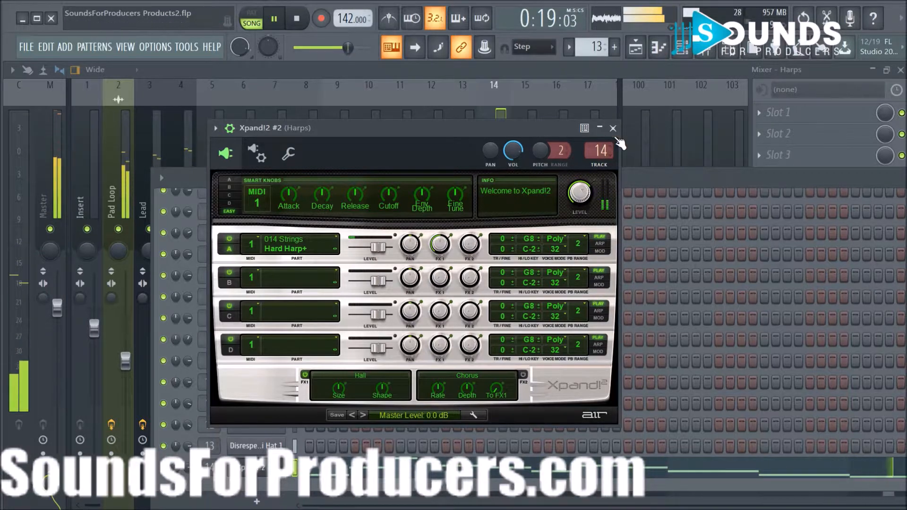
{"action": "left_click", "coordinate": [613, 128]}
{"action": "left_click", "coordinate": [492, 104]}
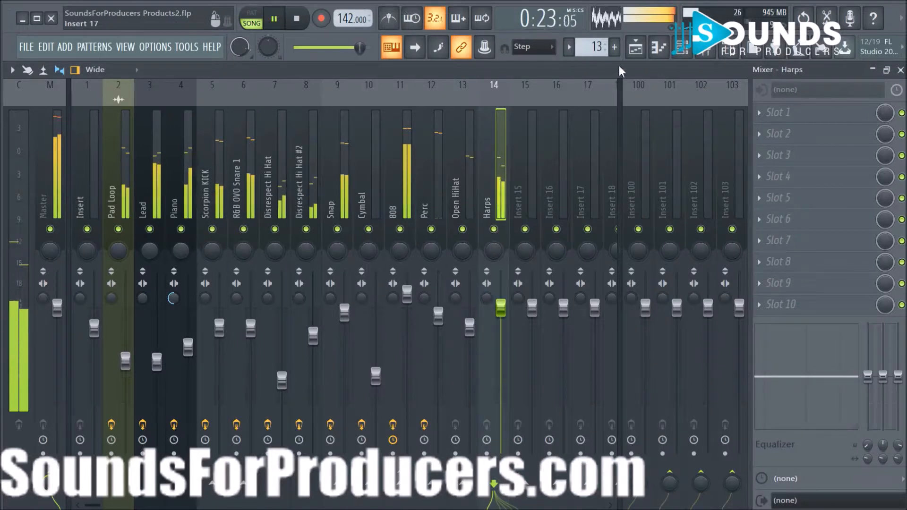
Play the arrangement in the playlist and examine how the tracks move from the intro into the bar 9 drop.
{"action": "left_click", "coordinate": [636, 53]}
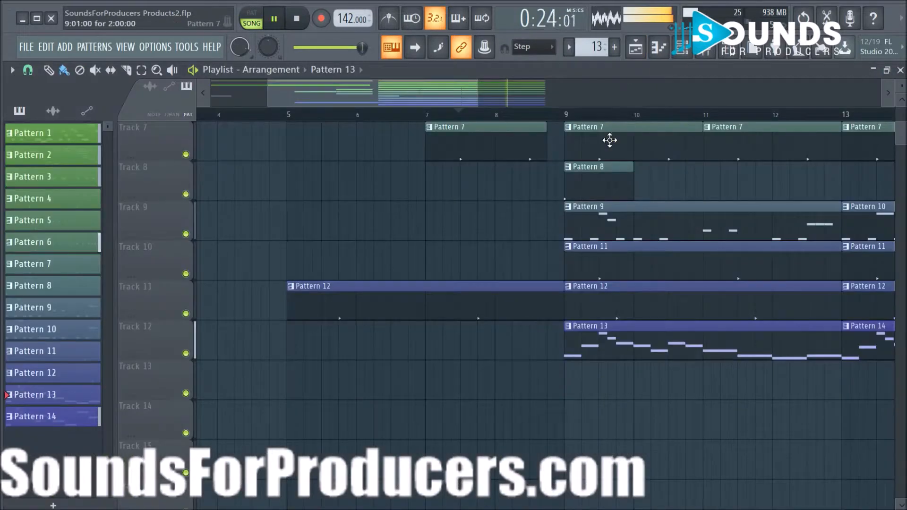
{"action": "key", "text": "space"}
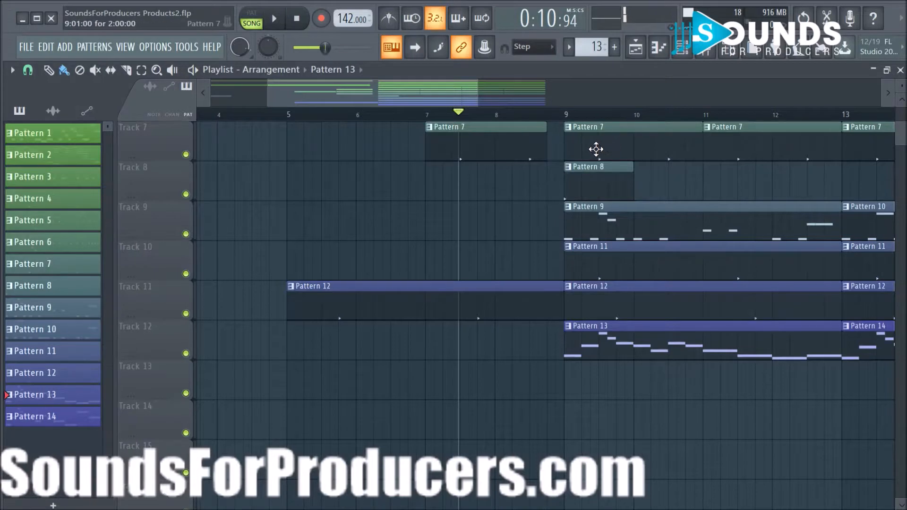
{"action": "key", "text": "space"}
{"action": "scroll", "coordinate": [518, 125], "scroll_direction": "up", "scroll_amount": 3}
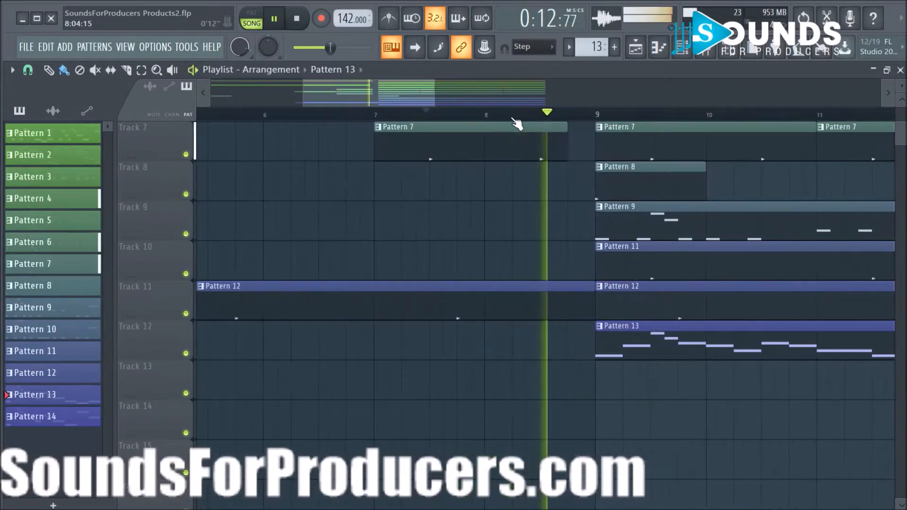
{"action": "scroll", "coordinate": [520, 128], "scroll_direction": "down", "scroll_amount": 4}
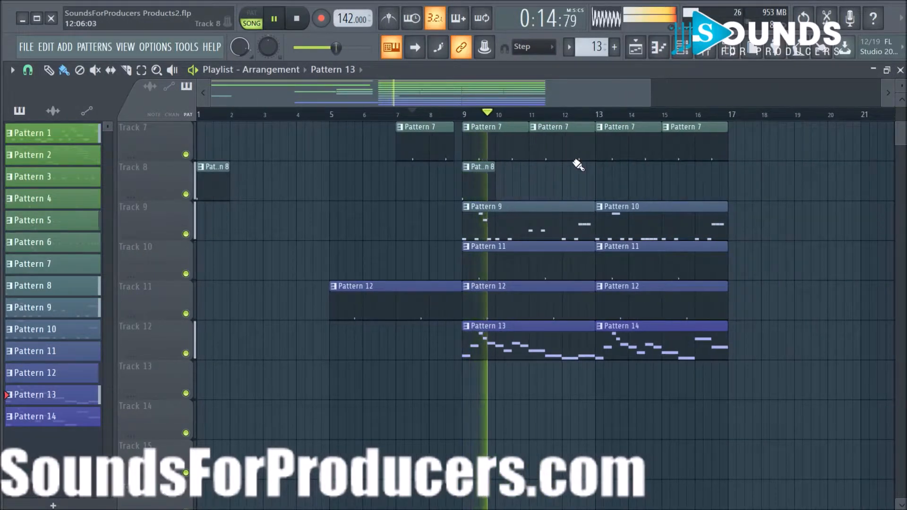
{"action": "scroll", "coordinate": [578, 164], "scroll_direction": "up", "scroll_amount": 6}
Play from bar 5 and trim the start of the intro's Pattern 6 clip on Track 6 to bar 8.
{"action": "left_click", "coordinate": [335, 119]}
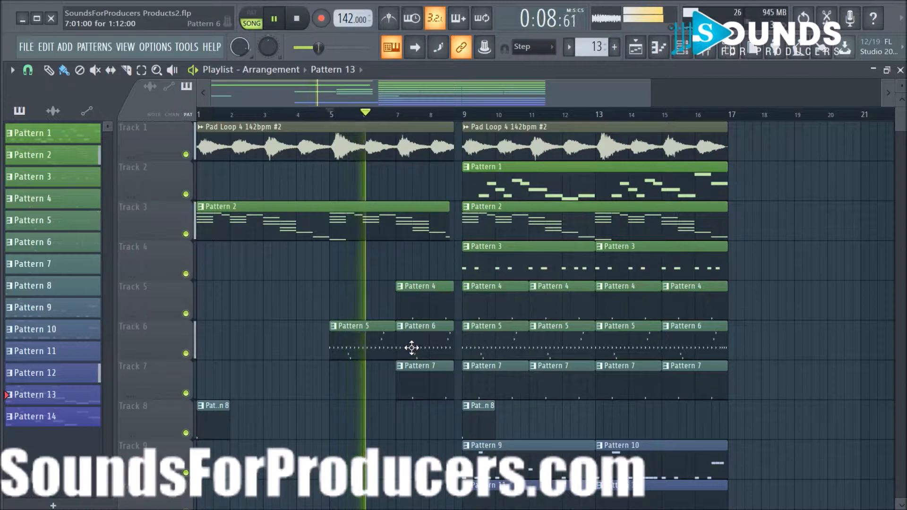
{"action": "right_click", "coordinate": [412, 348]}
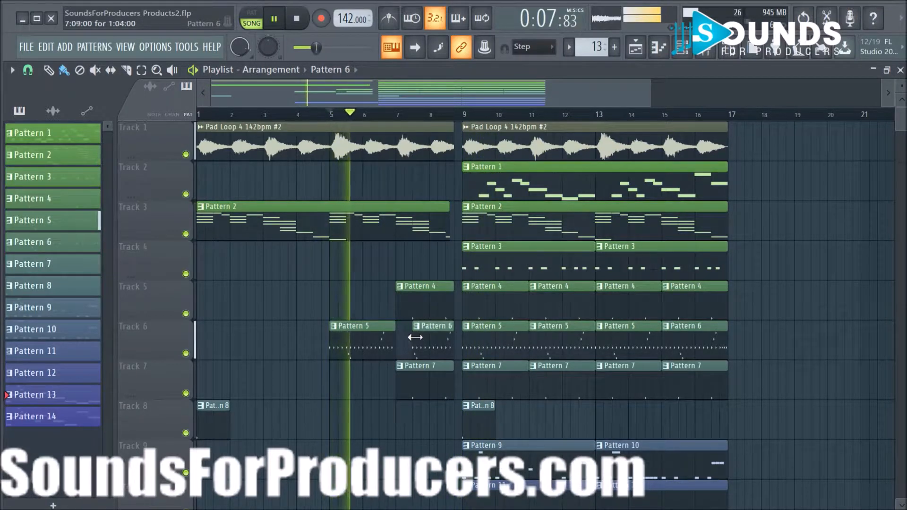
{"action": "left_click_drag", "start_coordinate": [414, 338], "coordinate": [431, 338]}
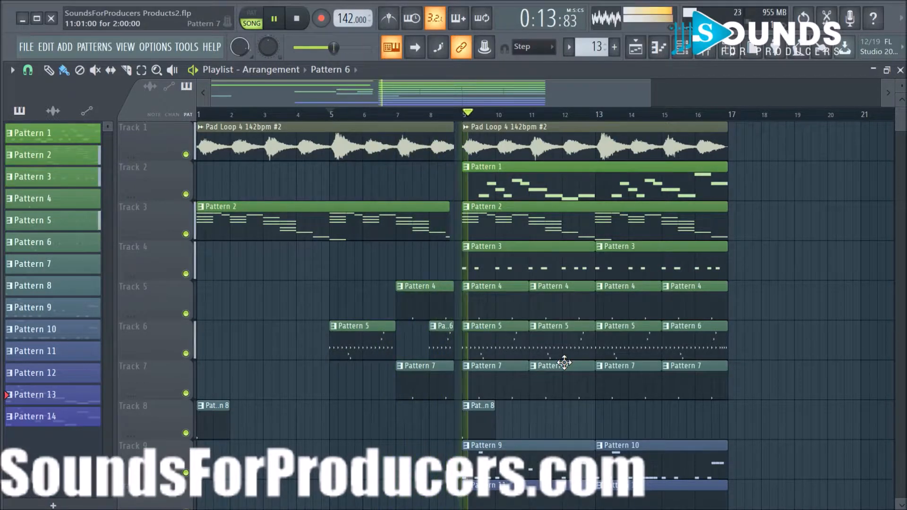
Play through the transition into the bar 9 drop, check the clips on all tracks, and stop playback.
{"action": "scroll", "coordinate": [473, 303], "scroll_direction": "up", "scroll_amount": 3}
{"action": "key", "text": "space"}
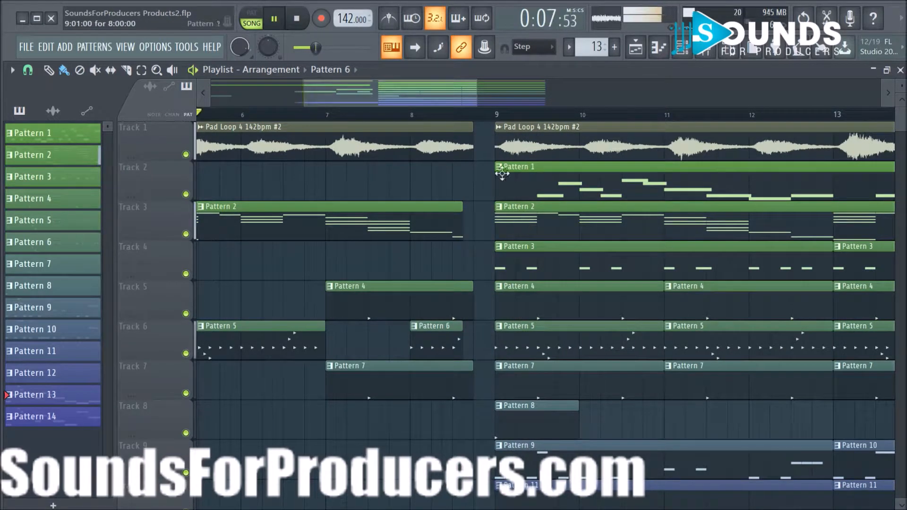
{"action": "scroll", "coordinate": [487, 121], "scroll_direction": "down", "scroll_amount": 2}
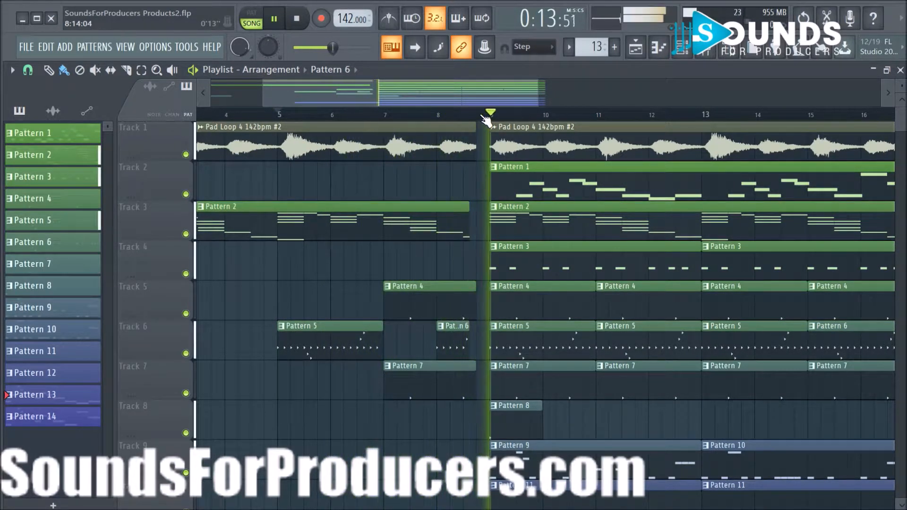
{"action": "scroll", "coordinate": [472, 117], "scroll_direction": "down", "scroll_amount": 2}
{"action": "scroll", "coordinate": [706, 175], "scroll_direction": "down", "scroll_amount": 1}
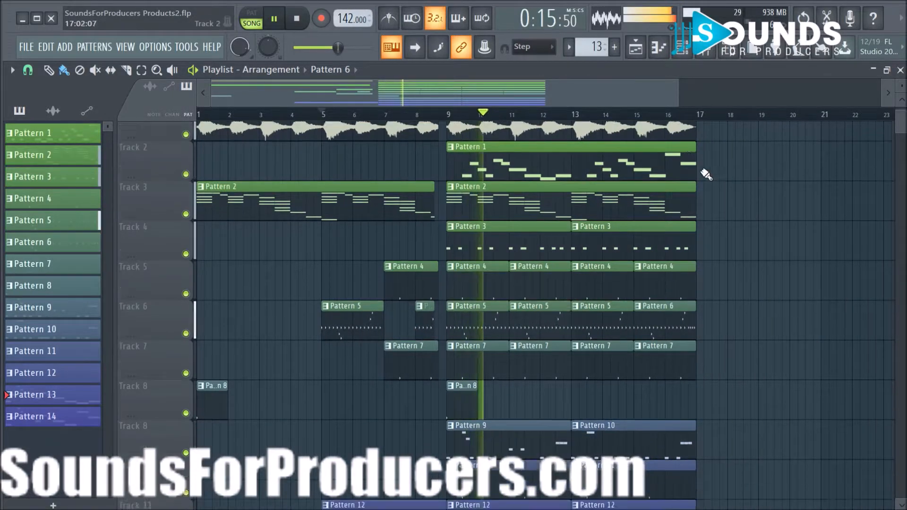
{"action": "scroll", "coordinate": [771, 241], "scroll_direction": "down", "scroll_amount": 5}
{"action": "scroll", "coordinate": [772, 242], "scroll_direction": "up", "scroll_amount": 5}
{"action": "scroll", "coordinate": [773, 245], "scroll_direction": "down", "scroll_amount": 7}
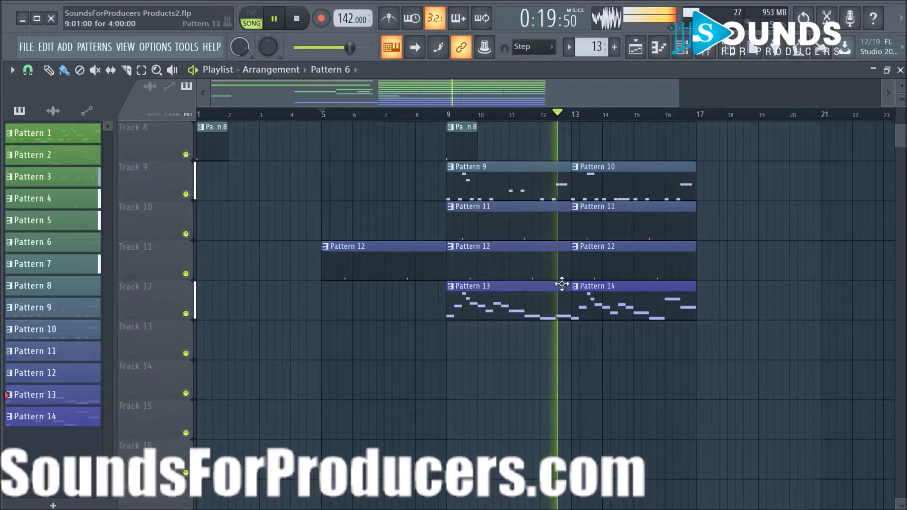
{"action": "scroll", "coordinate": [544, 250], "scroll_direction": "up", "scroll_amount": 7}
{"action": "key", "text": "space"}
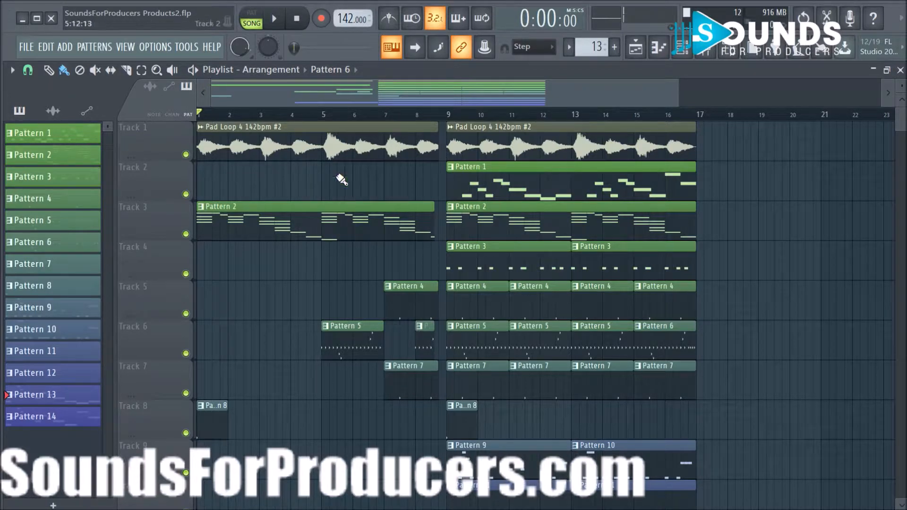
Select bars 9 through 16 as the loop region and play it back with the mixer open.
{"action": "left_click_drag", "start_coordinate": [448, 119], "coordinate": [699, 135]}
{"action": "left_click", "coordinate": [743, 173]}
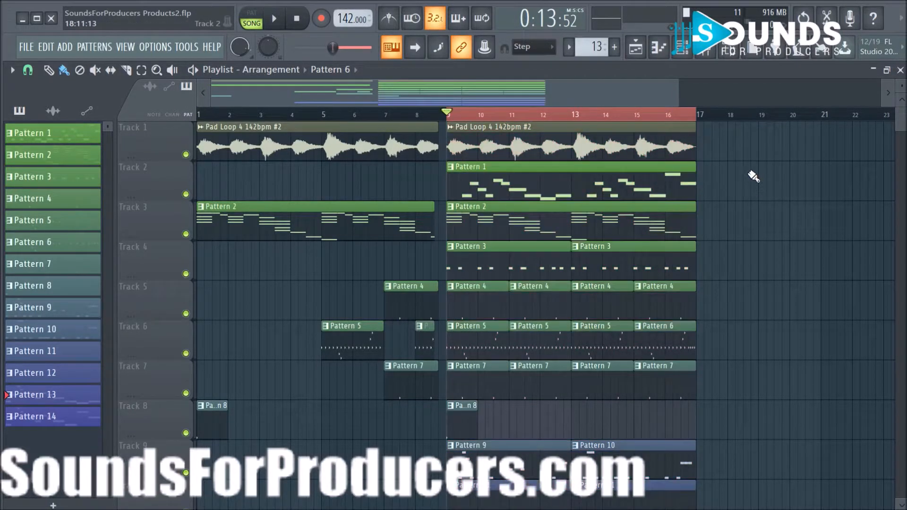
{"action": "scroll", "coordinate": [674, 124], "scroll_direction": "down", "scroll_amount": 3}
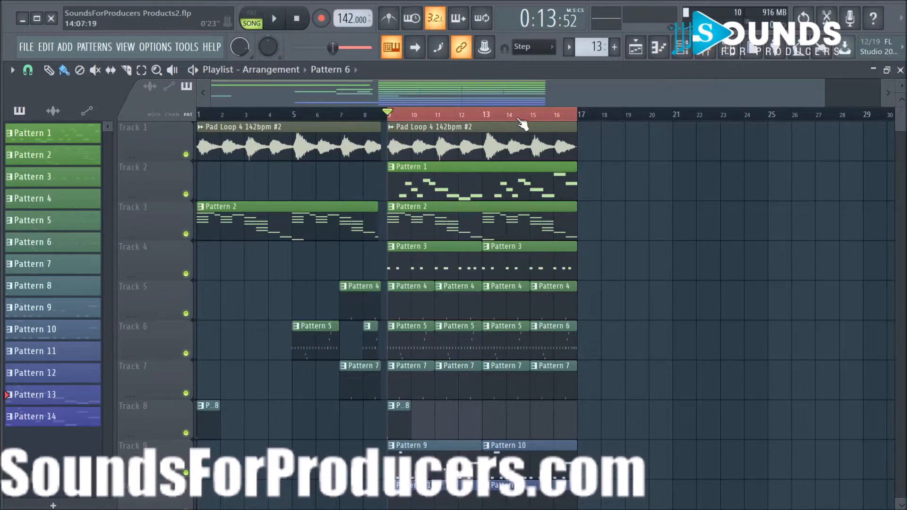
{"action": "scroll", "coordinate": [522, 126], "scroll_direction": "up", "scroll_amount": 3}
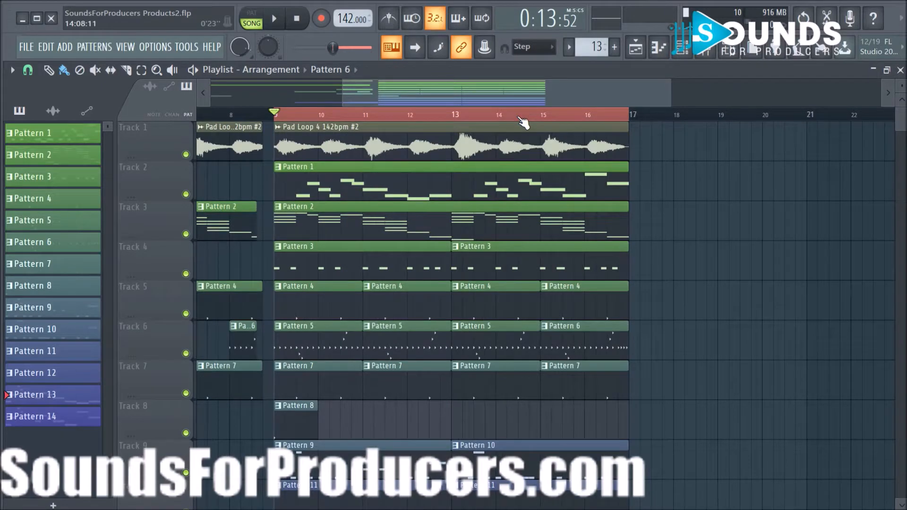
{"action": "left_click", "coordinate": [708, 56]}
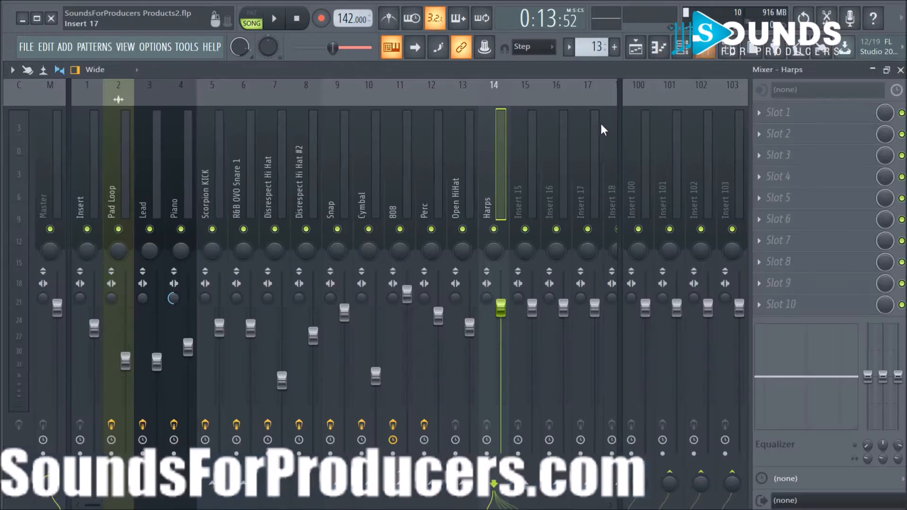
{"action": "left_click", "coordinate": [641, 57]}
{"action": "scroll", "coordinate": [512, 216], "scroll_direction": "down", "scroll_amount": 5}
{"action": "scroll", "coordinate": [513, 216], "scroll_direction": "up", "scroll_amount": 5}
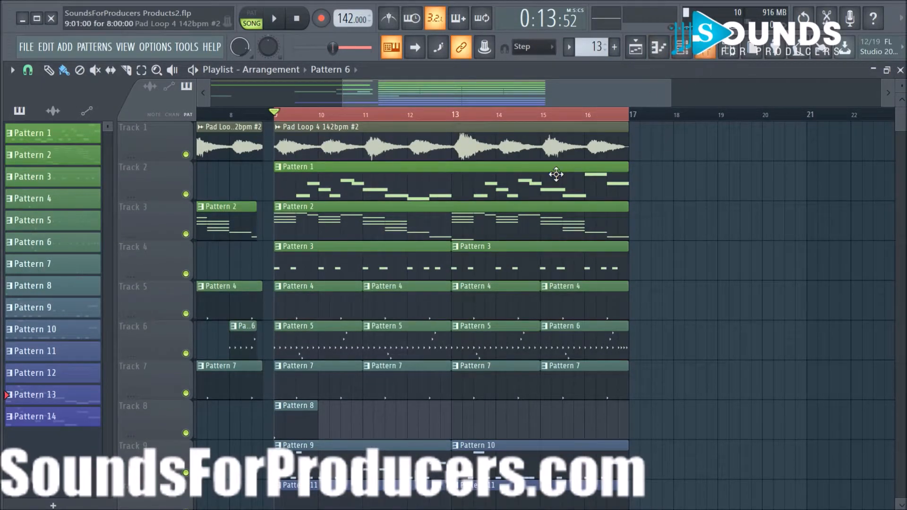
{"action": "left_click", "coordinate": [713, 54]}
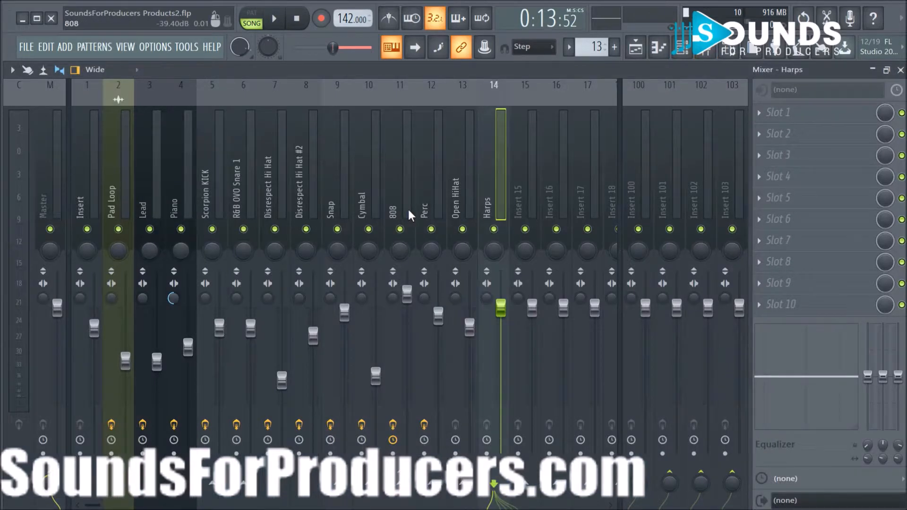
{"action": "key", "text": "space"}
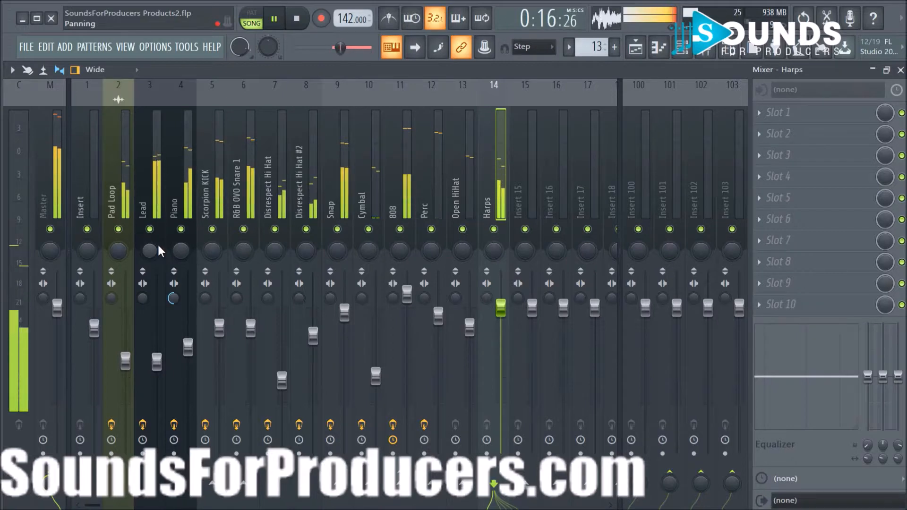
Solo the Lead and Pad Loop mixer tracks in turn to hear each one on its own.
{"action": "right_click", "coordinate": [152, 232]}
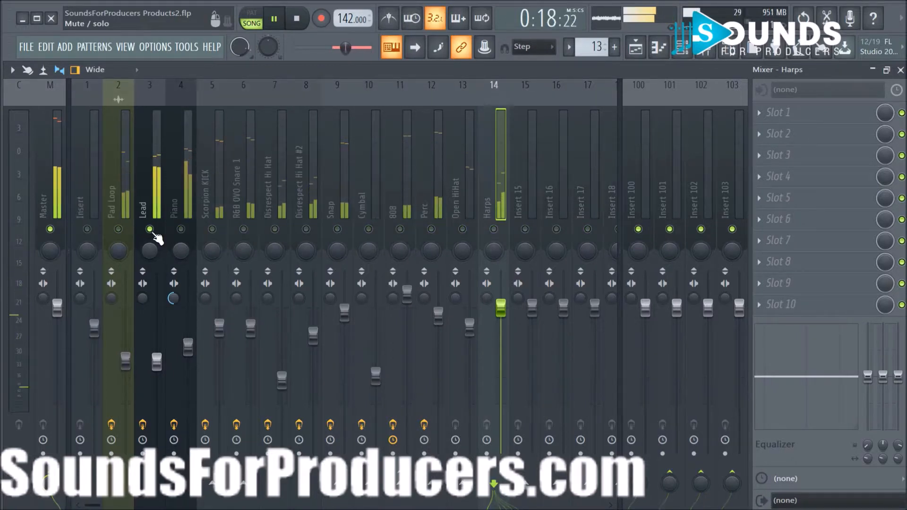
{"action": "right_click", "coordinate": [152, 231]}
{"action": "right_click", "coordinate": [152, 231]}
{"action": "right_click", "coordinate": [152, 231]}
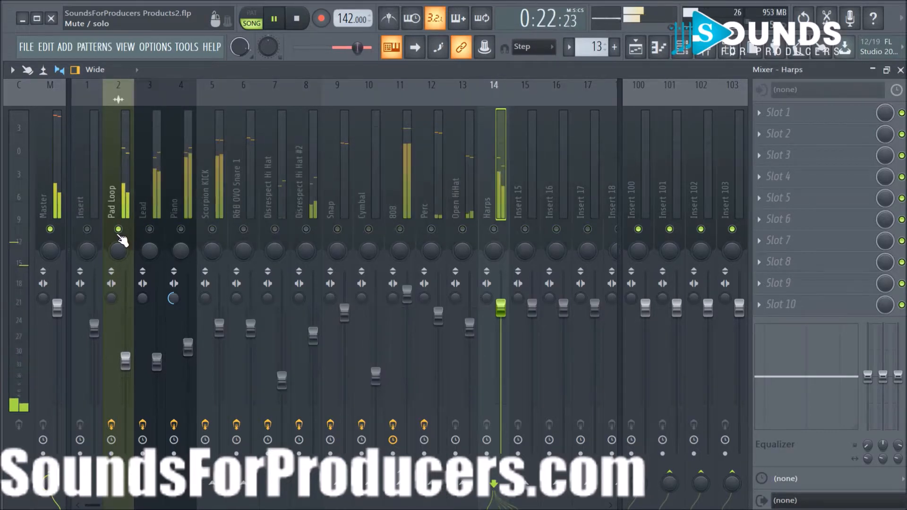
Pan the Lead mixer track to the right and raise the Piano track's volume slightly.
{"action": "left_click", "coordinate": [142, 249]}
{"action": "mouse_move", "coordinate": [150, 251]}
{"action": "left_mouse_down"}
{"action": "mouse_move", "coordinate": [150, 224]}
{"action": "mouse_move", "coordinate": [154, 255]}
{"action": "left_mouse_up"}
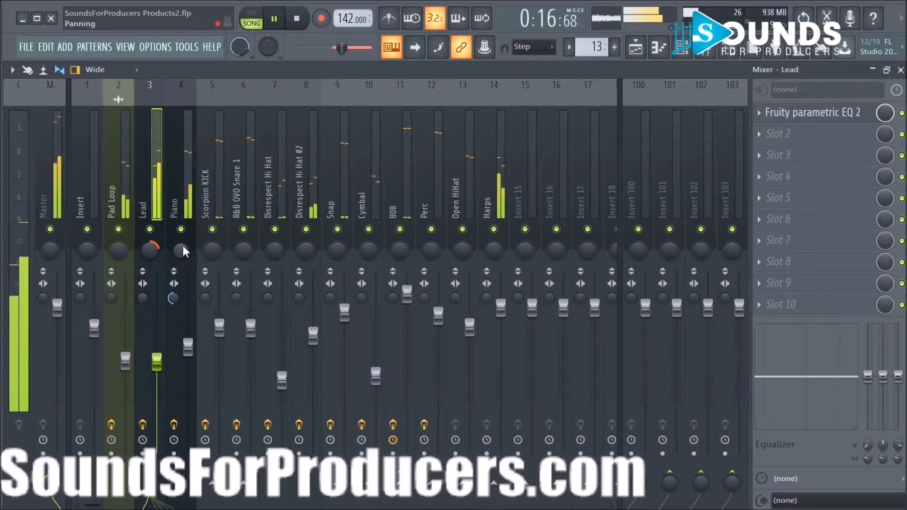
{"action": "scroll", "coordinate": [190, 352], "scroll_direction": "up", "scroll_amount": 3}
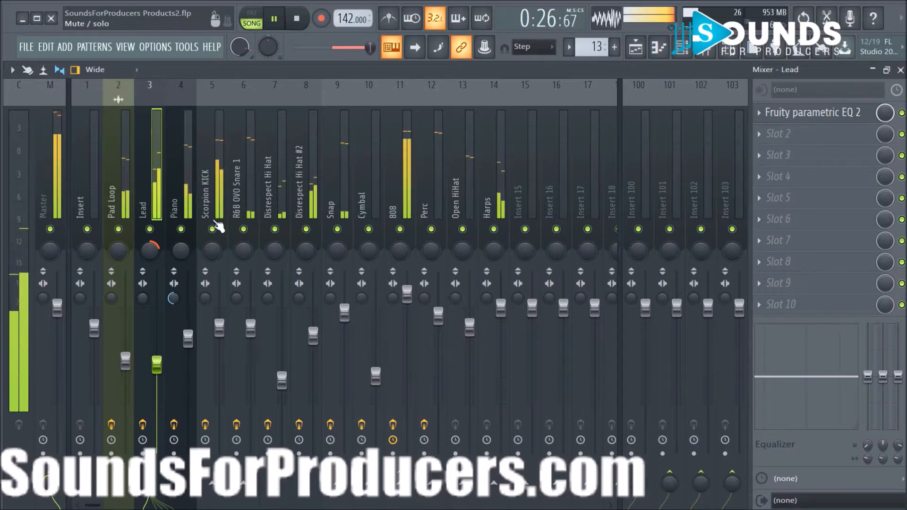
Solo-check R&B OVO Snare 1, raise its volume to -0.6 dB, and bring the Scorpion KICK fader up to the same height.
{"action": "right_click", "coordinate": [243, 231]}
{"action": "right_click", "coordinate": [243, 231]}
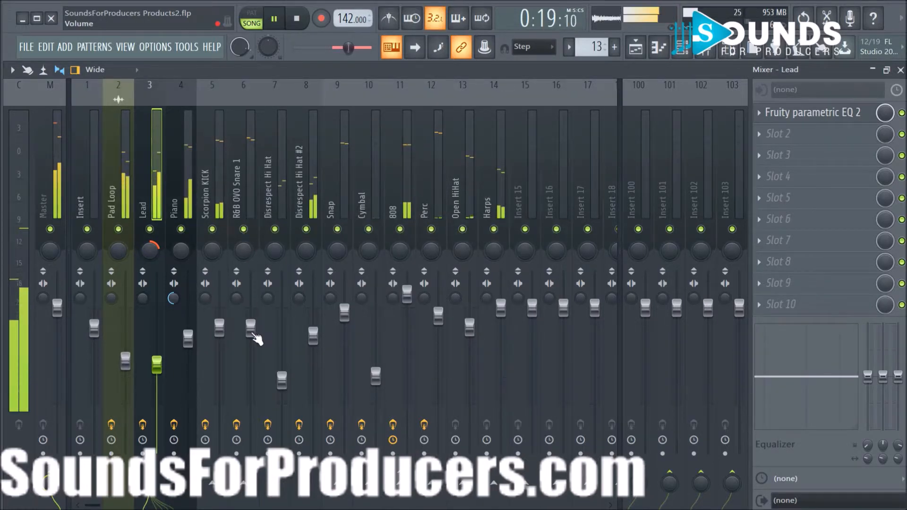
{"action": "scroll", "coordinate": [255, 336], "scroll_direction": "up", "scroll_amount": 5}
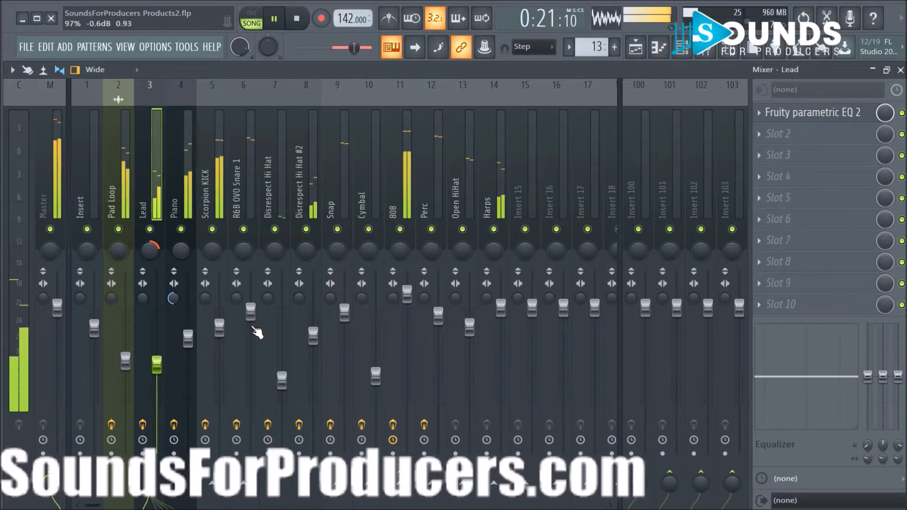
{"action": "scroll", "coordinate": [229, 334], "scroll_direction": "up", "scroll_amount": 2}
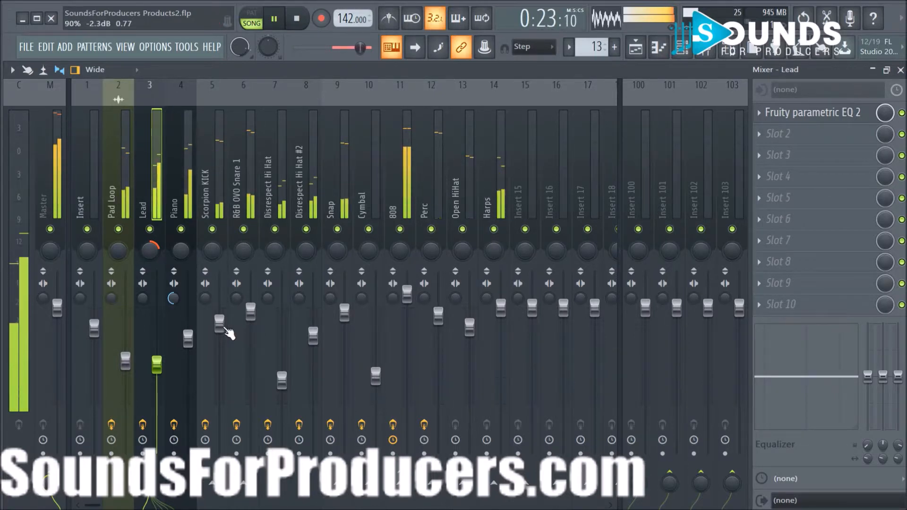
{"action": "scroll", "coordinate": [229, 334], "scroll_direction": "up", "scroll_amount": 3}
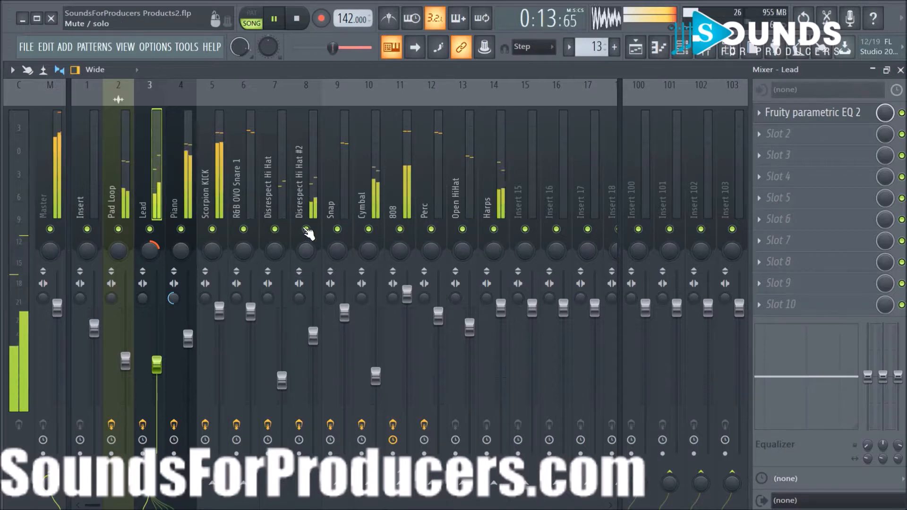
Solo-check the Disrespect Hi Hat track, raise its volume to -8.9 dB, and pan it 33% left.
{"action": "right_click", "coordinate": [276, 230]}
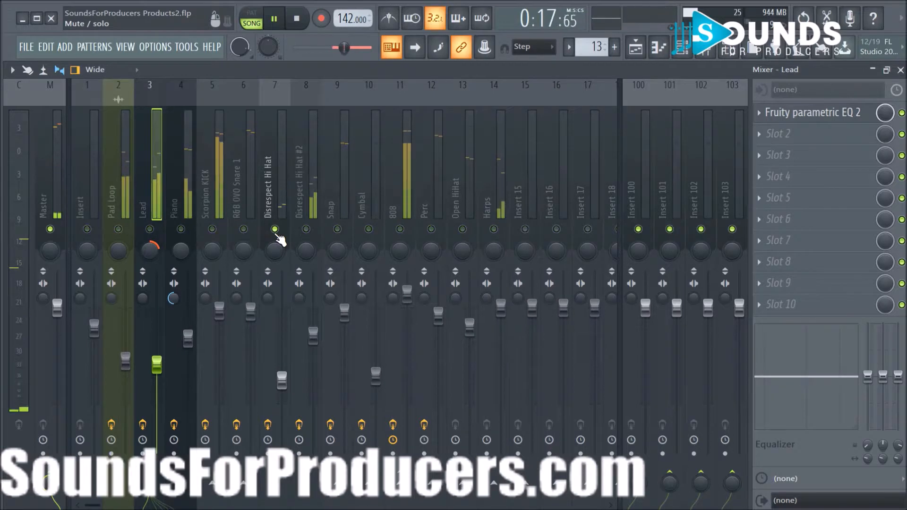
{"action": "right_click", "coordinate": [276, 230]}
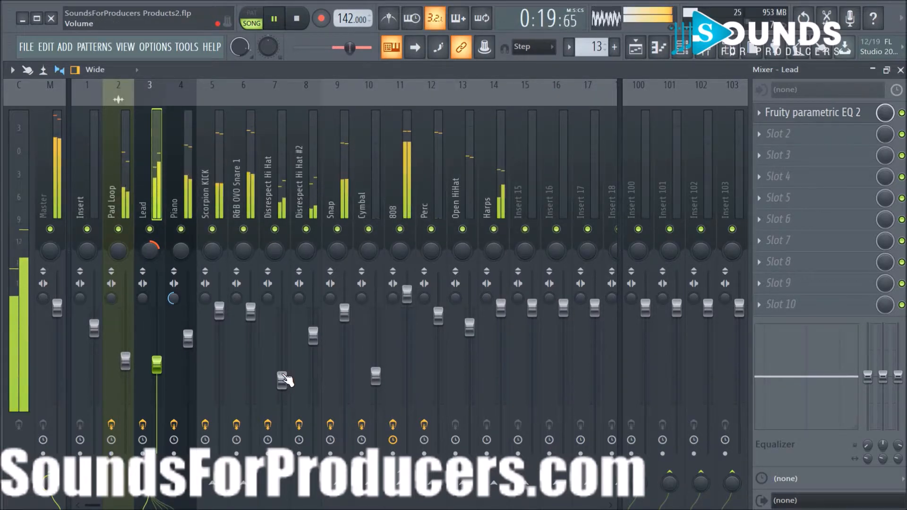
{"action": "left_click_drag", "start_coordinate": [283, 375], "coordinate": [283, 371]}
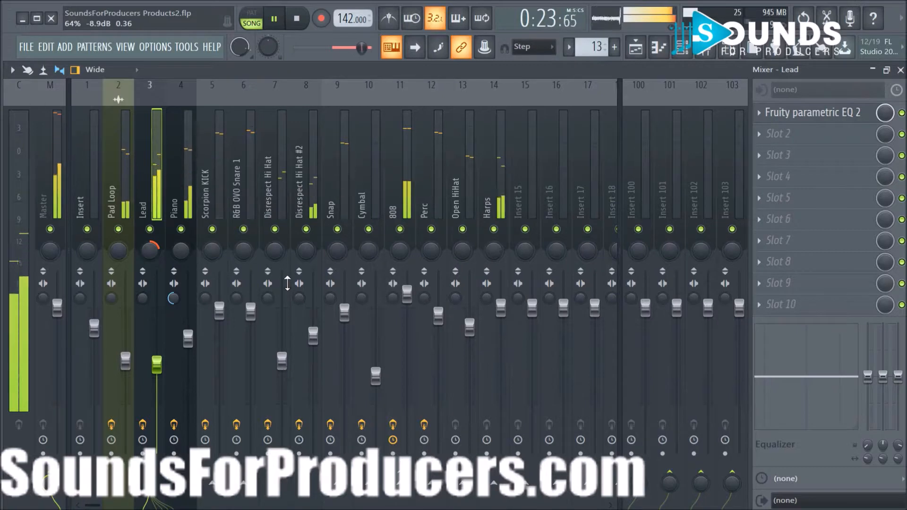
{"action": "left_click_drag", "start_coordinate": [274, 251], "coordinate": [274, 267]}
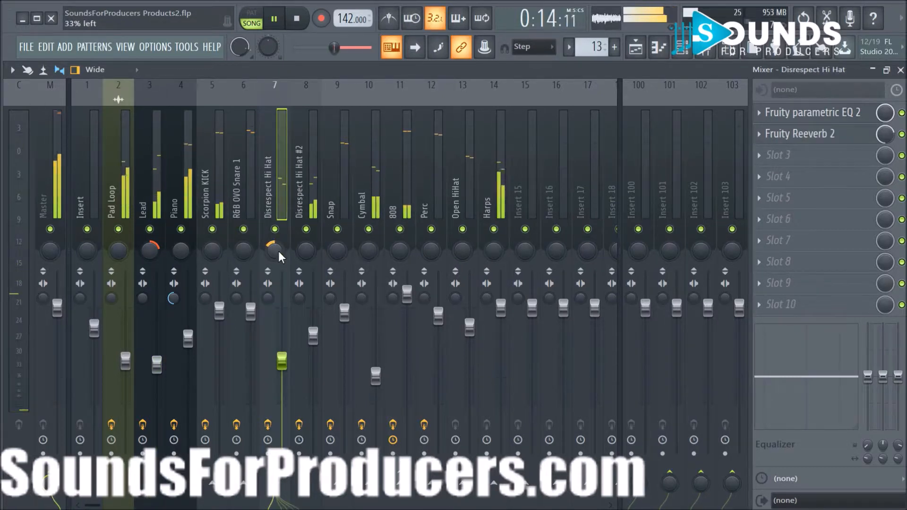
Raise the Scorpion KICK and R&B OVO Snare 1 mixer volumes slightly while checking the balance in playback.
{"action": "left_click", "coordinate": [304, 154]}
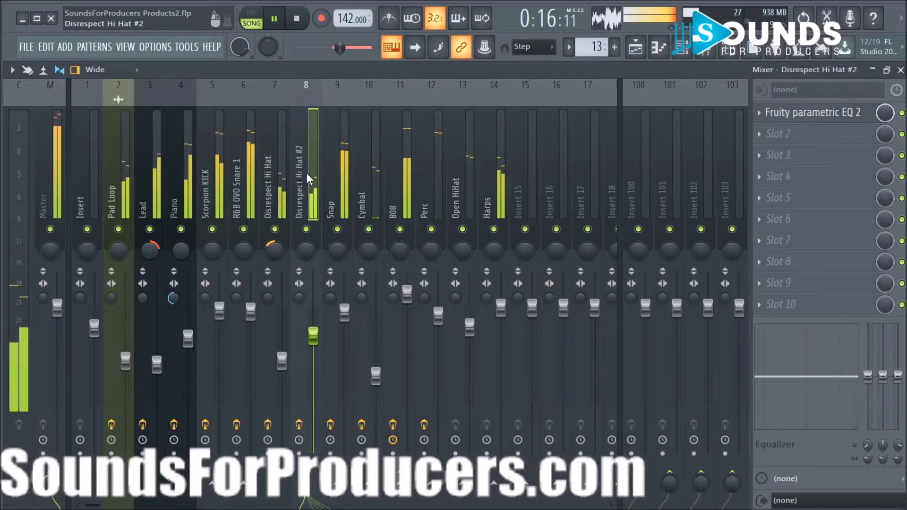
{"action": "key", "text": "space"}
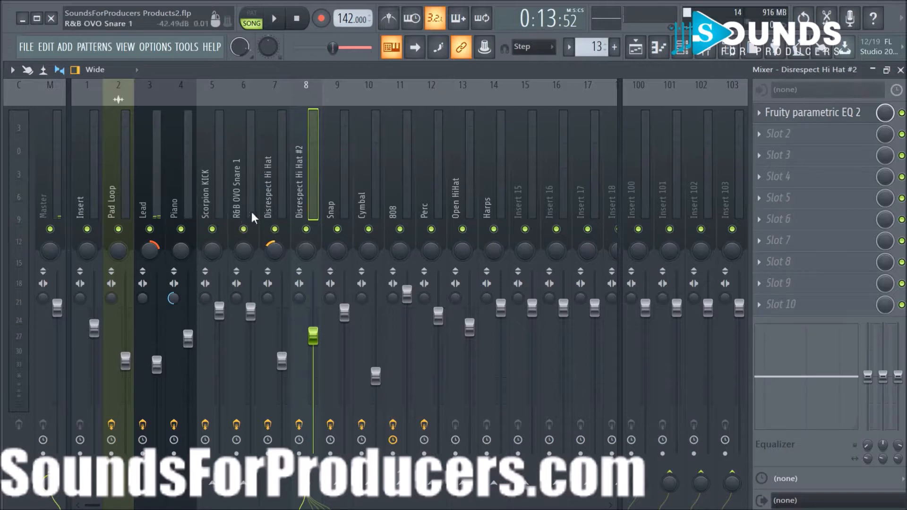
{"action": "key", "text": "space"}
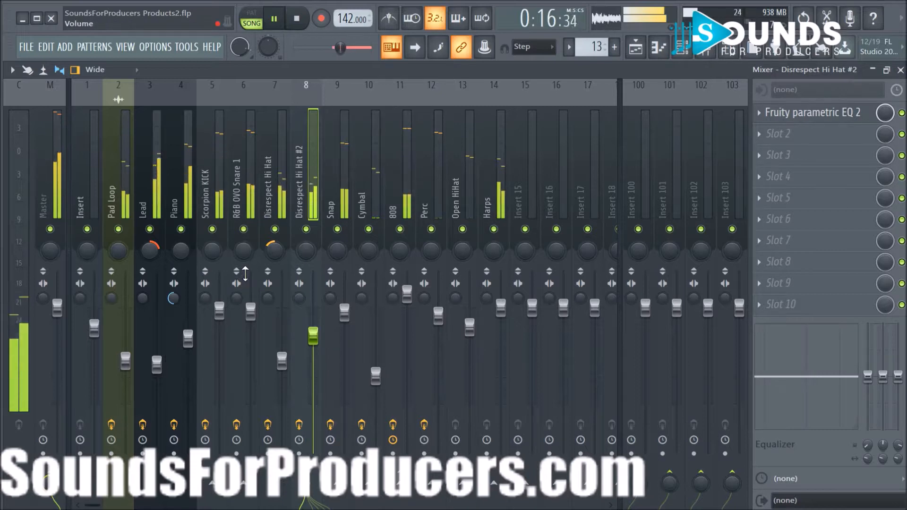
{"action": "key", "text": "space"}
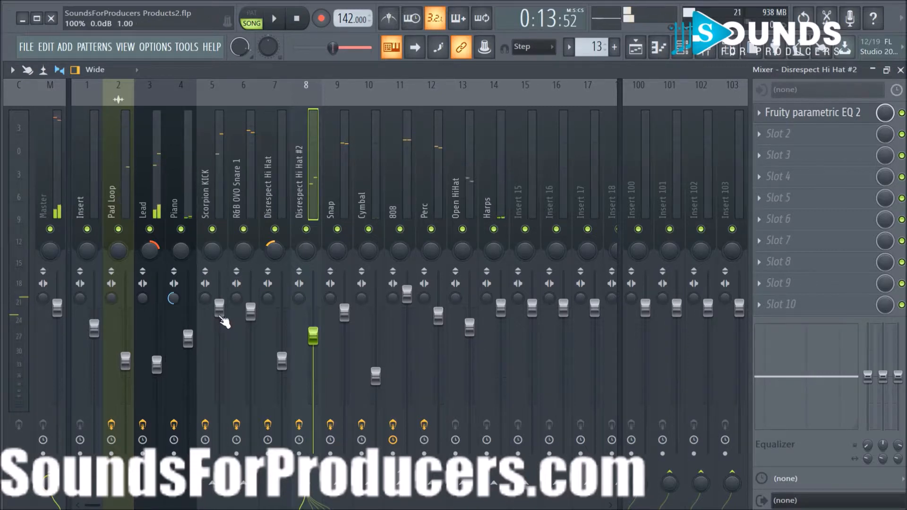
{"action": "key", "text": "space"}
{"action": "key", "text": "space"}
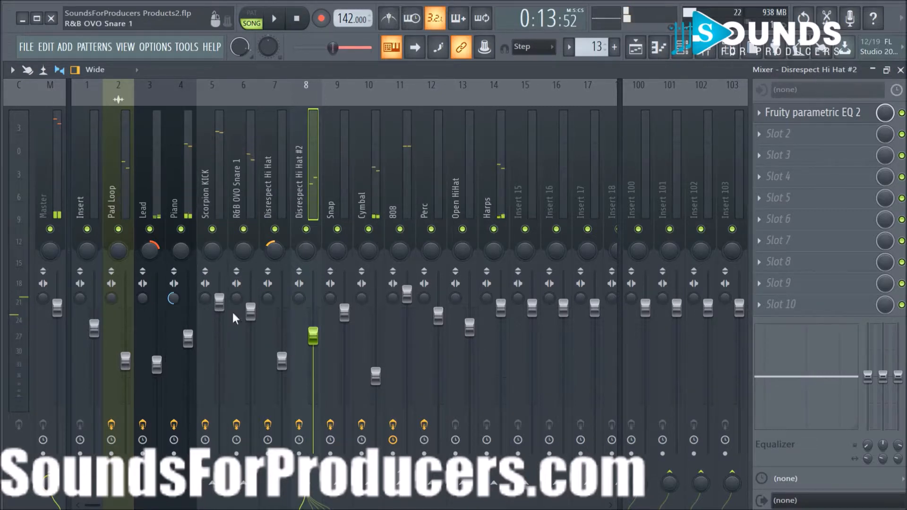
{"action": "key", "text": "space"}
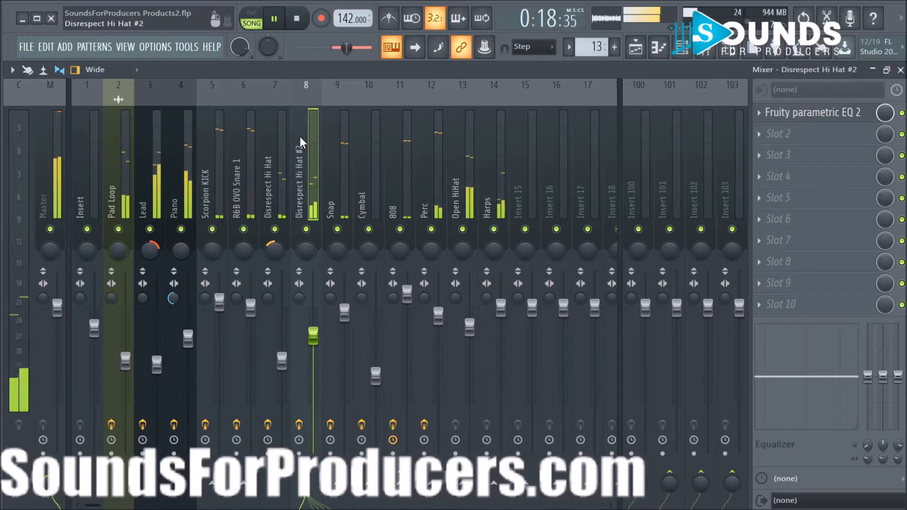
Add Fruity PanOMatic to effect slot 2 of the Disrespect Hi Hat #2 track and place its window clear of the track.
{"action": "key", "text": "space"}
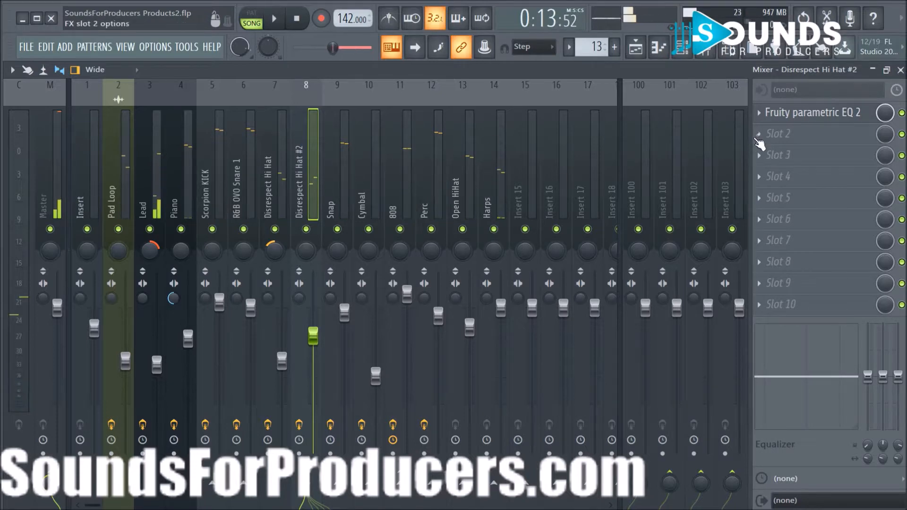
{"action": "left_click", "coordinate": [758, 136]}
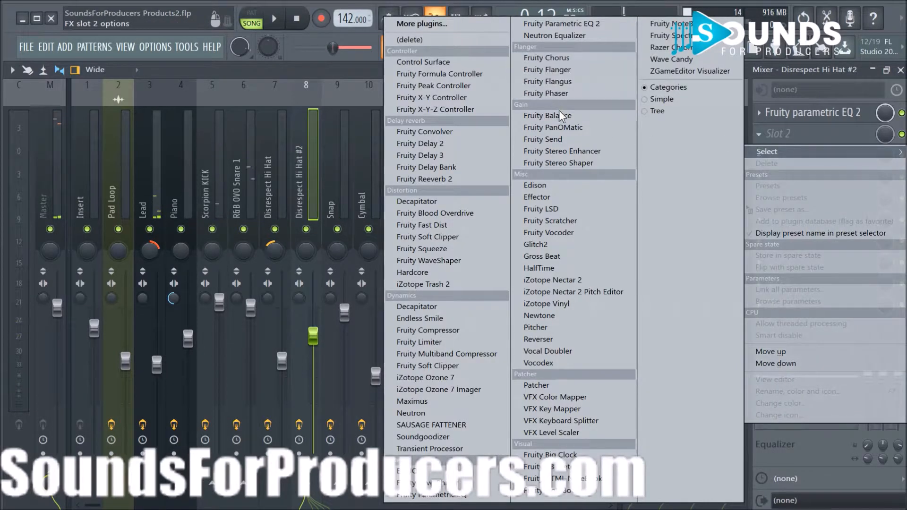
{"action": "left_click", "coordinate": [581, 127]}
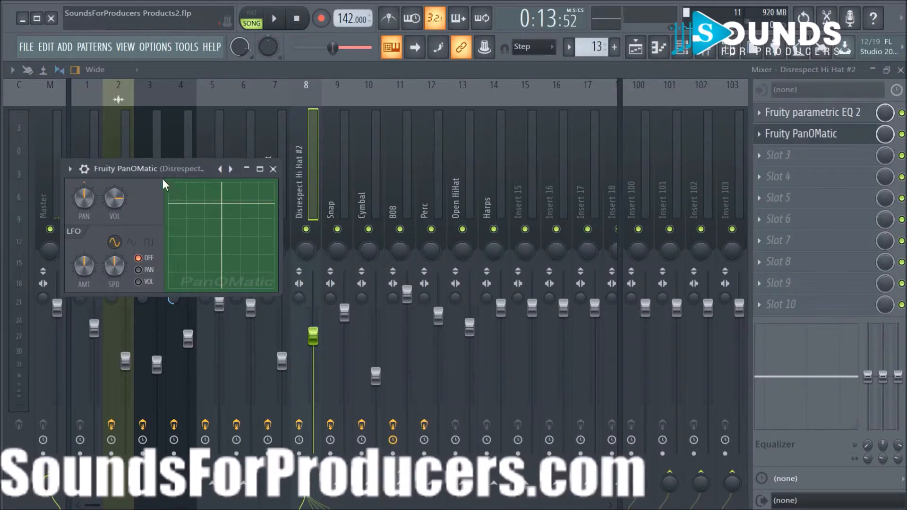
{"action": "left_click_drag", "start_coordinate": [152, 168], "coordinate": [521, 168]}
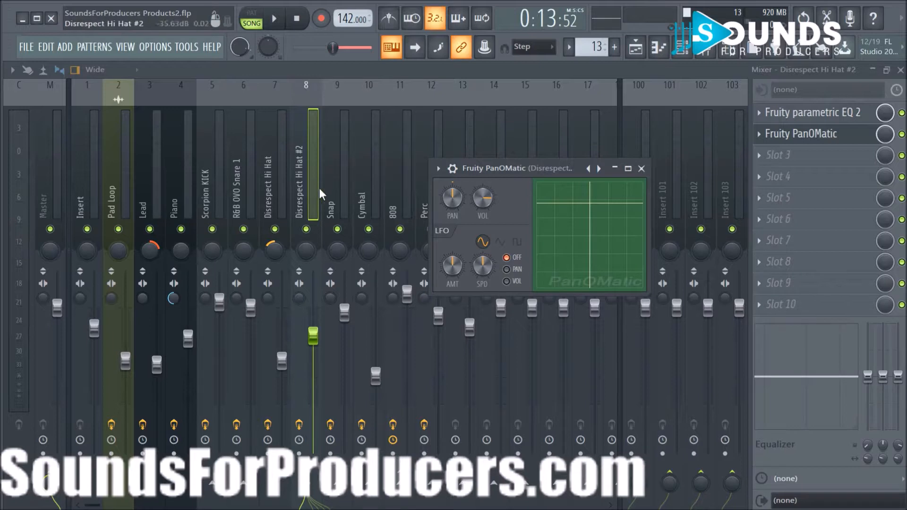
Set the PanOMatic LFO to modulate panning, and adjust its amount and speed while soloing Disrespect Hi Hat #2.
{"action": "key", "text": "space"}
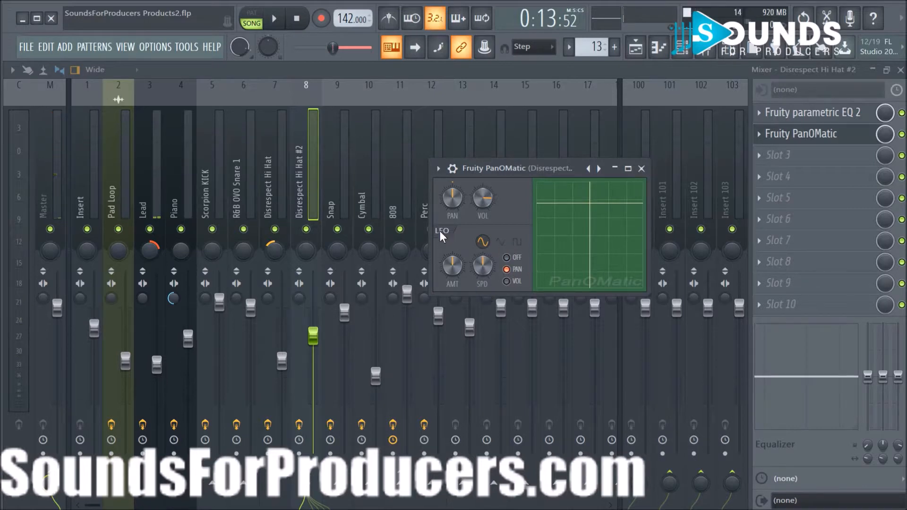
{"action": "key", "text": "space"}
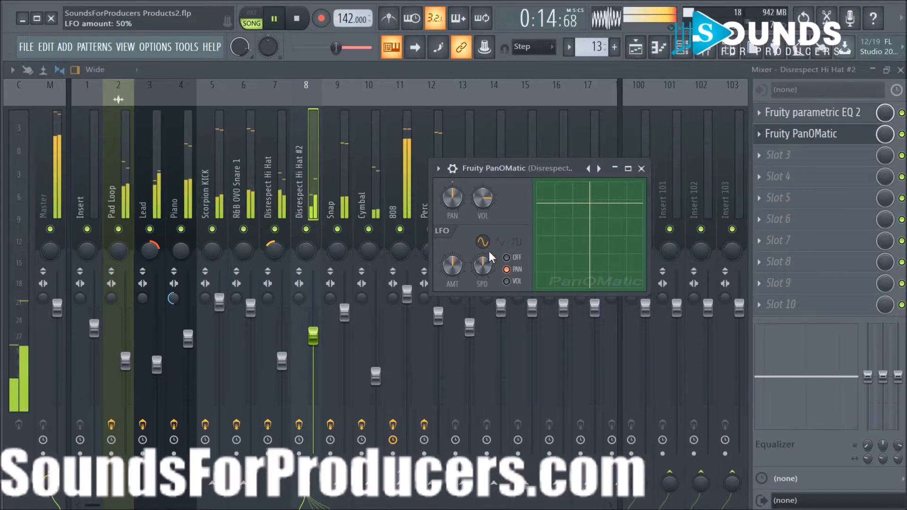
{"action": "key", "text": "space"}
{"action": "left_click", "coordinate": [307, 229]}
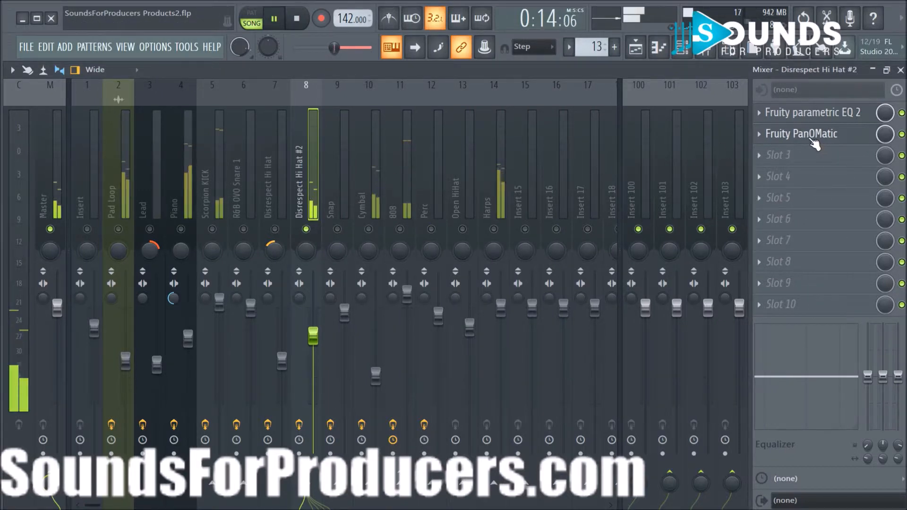
{"action": "left_click", "coordinate": [784, 136]}
{"action": "left_click_drag", "start_coordinate": [452, 265], "coordinate": [452, 245]}
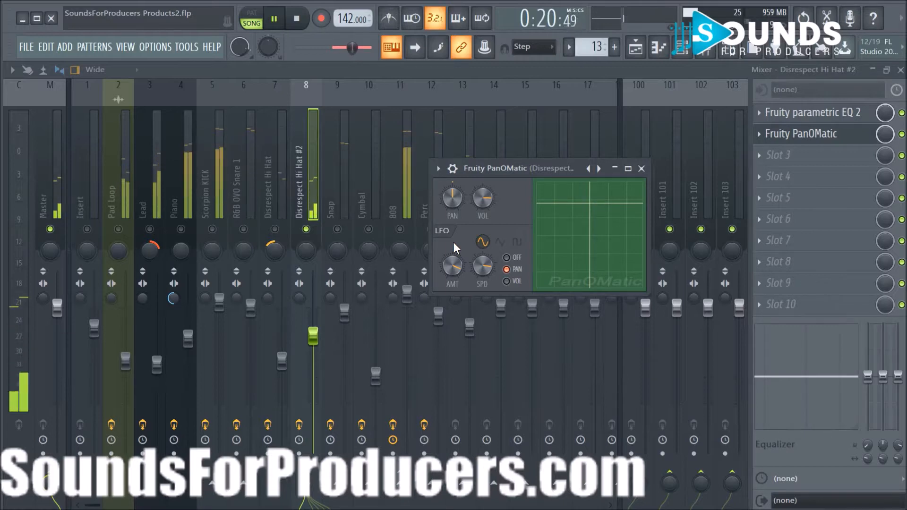
{"action": "left_click_drag", "start_coordinate": [454, 270], "coordinate": [454, 274]}
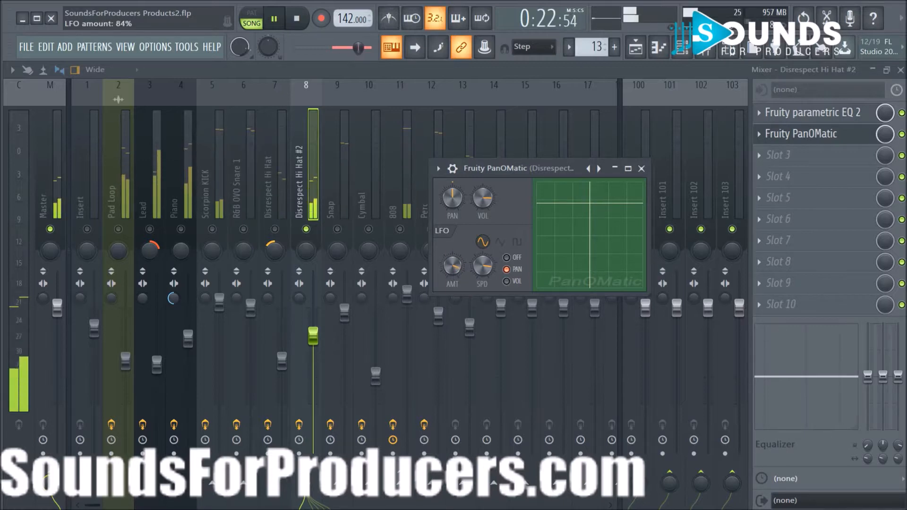
{"action": "left_click_drag", "start_coordinate": [454, 279], "coordinate": [454, 281]}
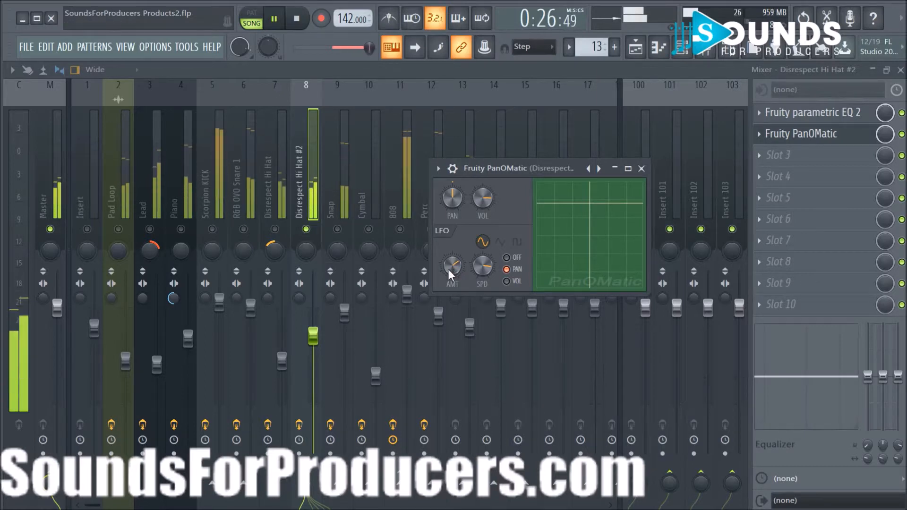
Unsolo Disrespect Hi Hat #2, raise its volume to -3.6 dB, and raise the Disrespect Hi Hat fader slightly.
{"action": "right_click", "coordinate": [306, 229]}
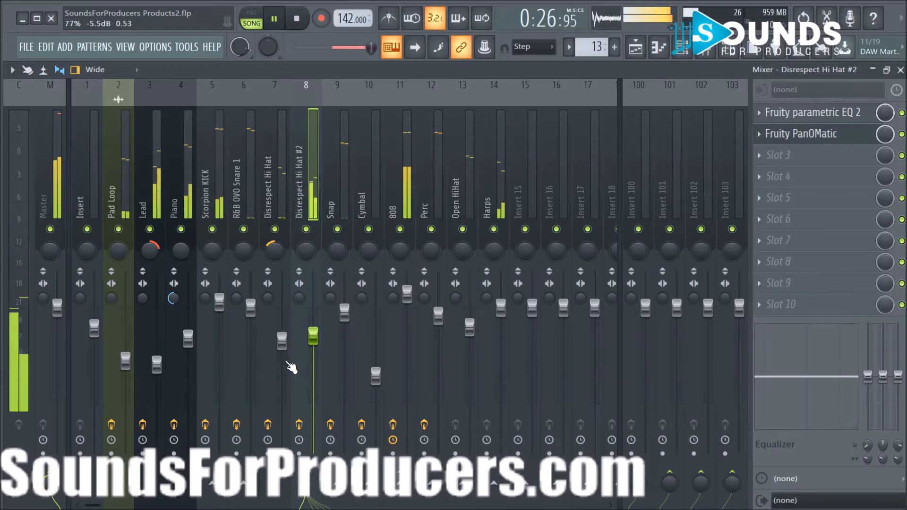
{"action": "left_click_drag", "start_coordinate": [314, 337], "coordinate": [317, 331]}
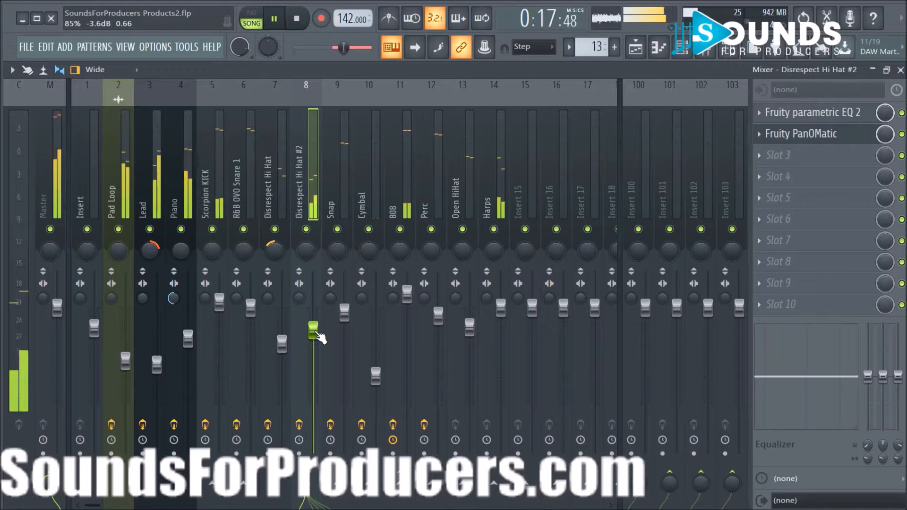
{"action": "key", "text": "space"}
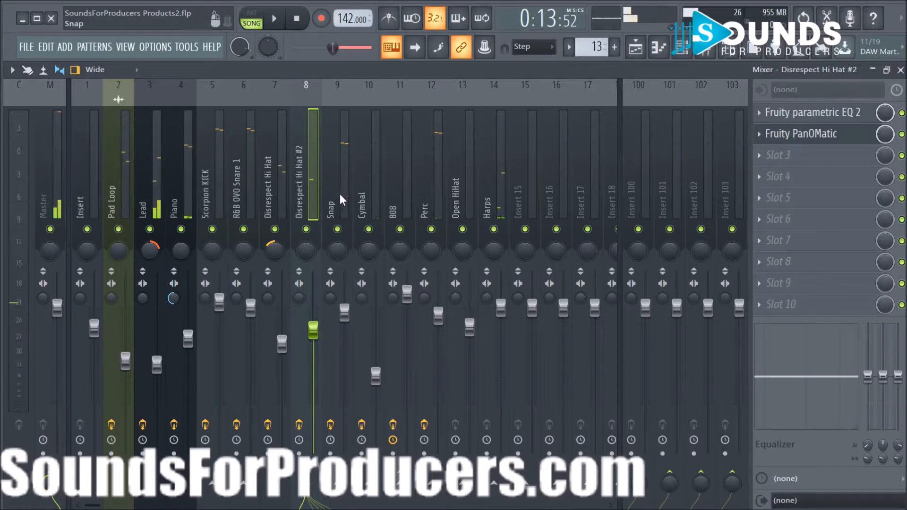
Solo-check the Snap mixer track and raise its volume above the snare's fader height.
{"action": "left_click", "coordinate": [342, 197]}
{"action": "key", "text": "space"}
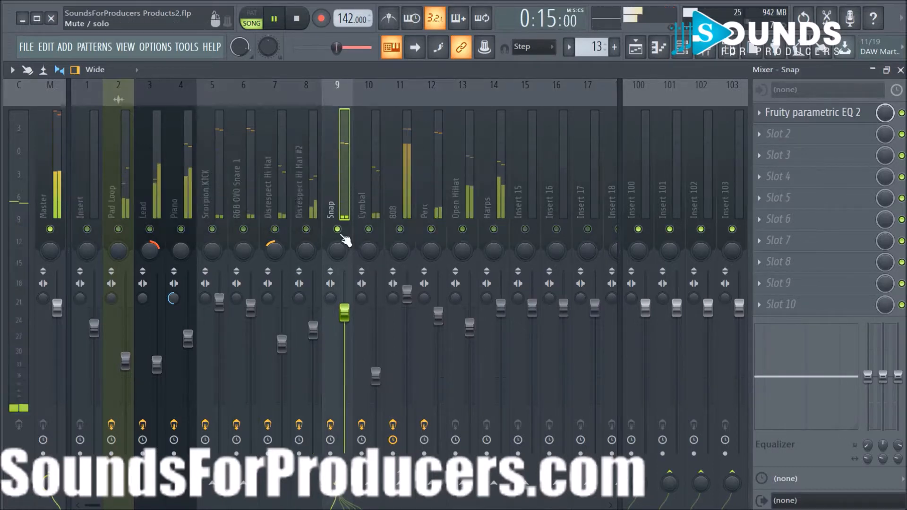
{"action": "right_click", "coordinate": [338, 231]}
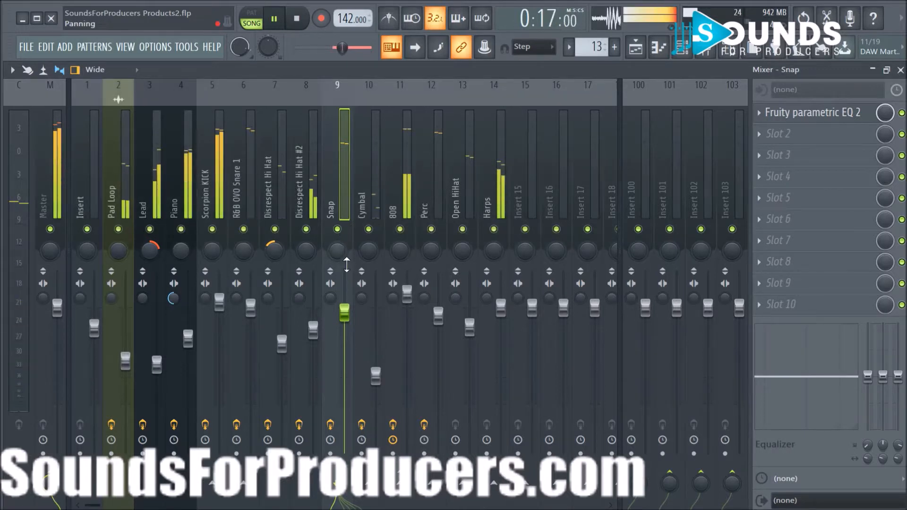
{"action": "scroll", "coordinate": [348, 314], "scroll_direction": "up", "scroll_amount": 5}
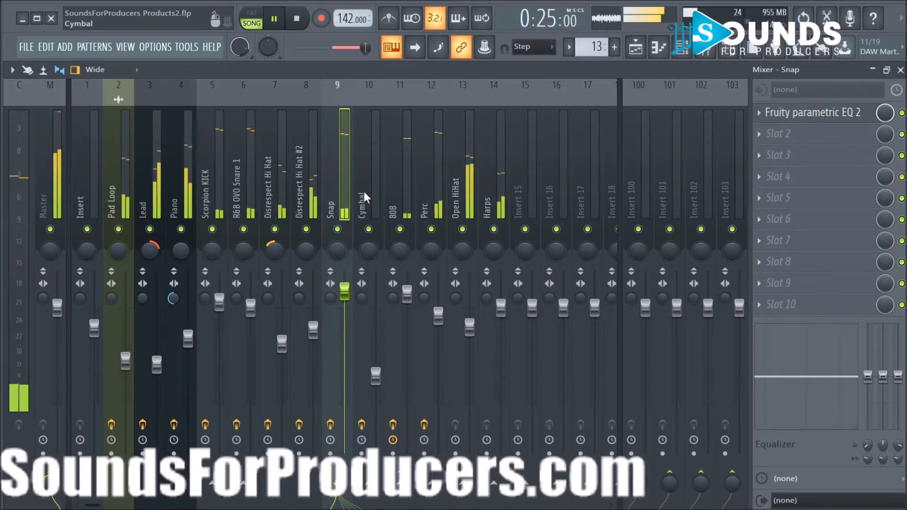
Raise the Cymbal mixer track's volume slightly and play the mix back.
{"action": "key", "text": "space"}
{"action": "left_click_drag", "start_coordinate": [378, 382], "coordinate": [378, 374]}
{"action": "key", "text": "space"}
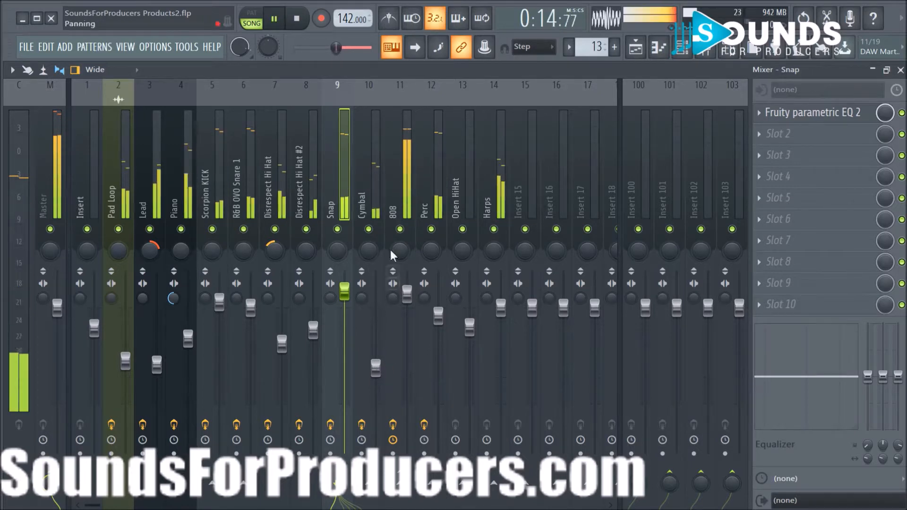
Listen to the 808 mixer track and review the Fruity Limiter settings in its effect chain.
{"action": "left_click", "coordinate": [392, 183]}
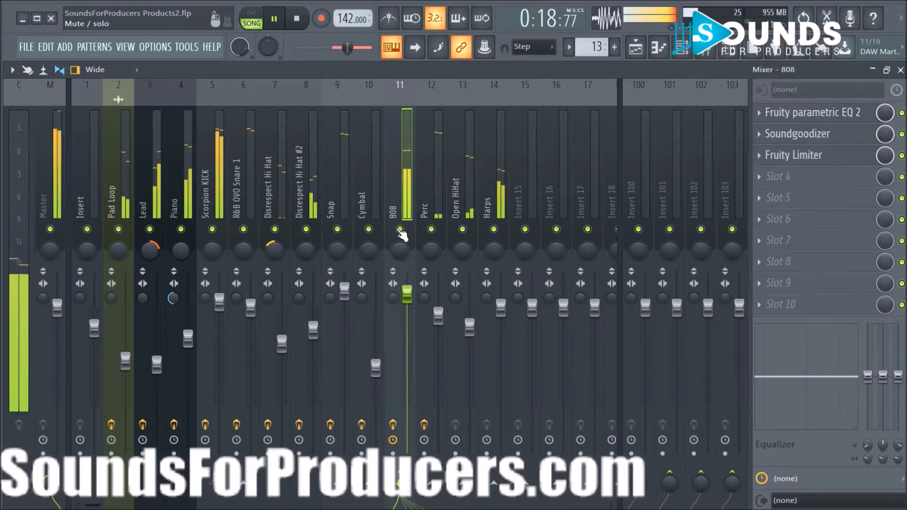
{"action": "key", "text": "space"}
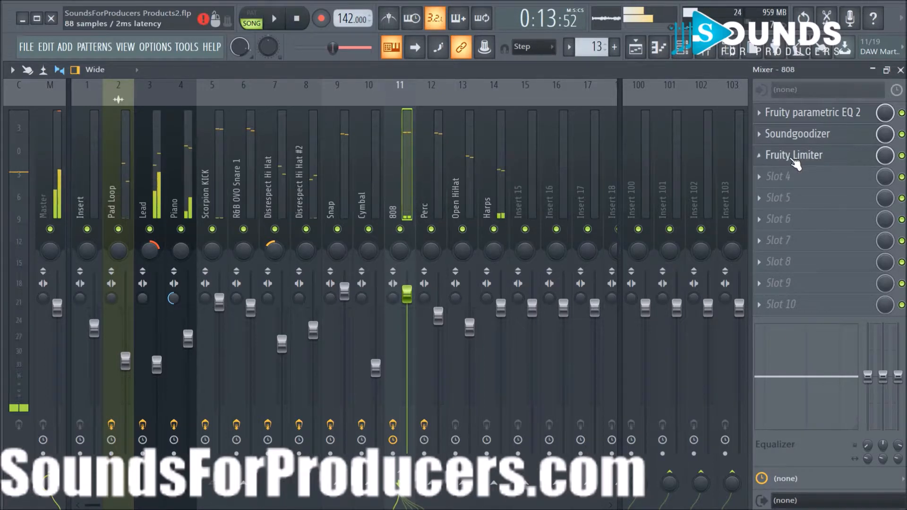
{"action": "left_click", "coordinate": [794, 157]}
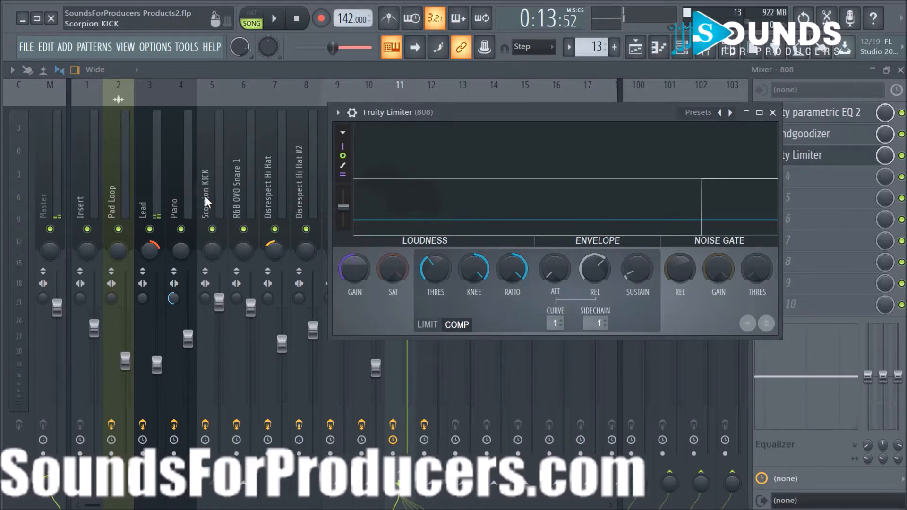
{"action": "left_click", "coordinate": [774, 112]}
Solo the Perc mixer track to check its sound, and restore the full mix.
{"action": "key", "text": "space"}
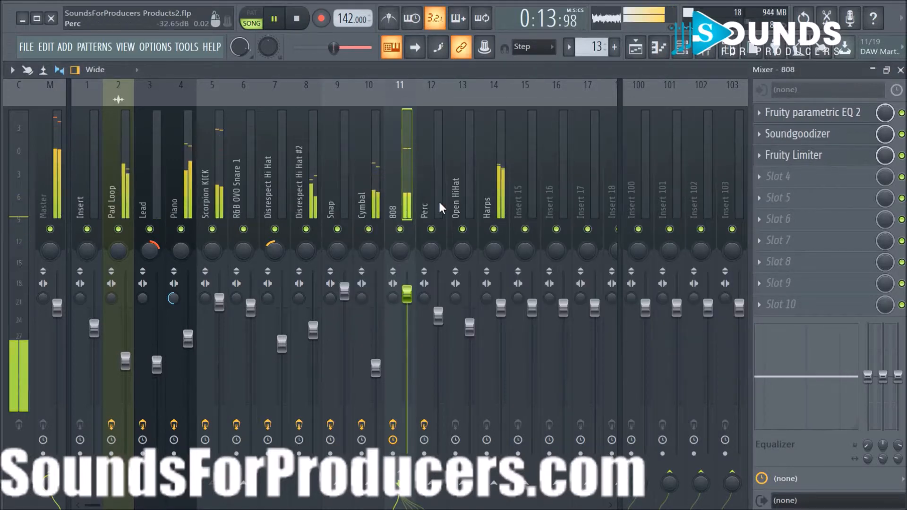
{"action": "key", "text": "space"}
{"action": "left_click", "coordinate": [428, 180]}
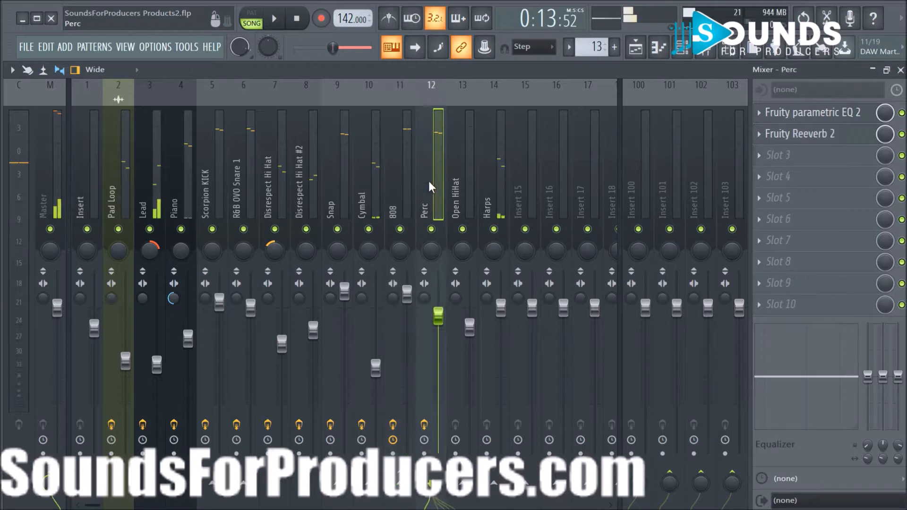
{"action": "key", "text": "space"}
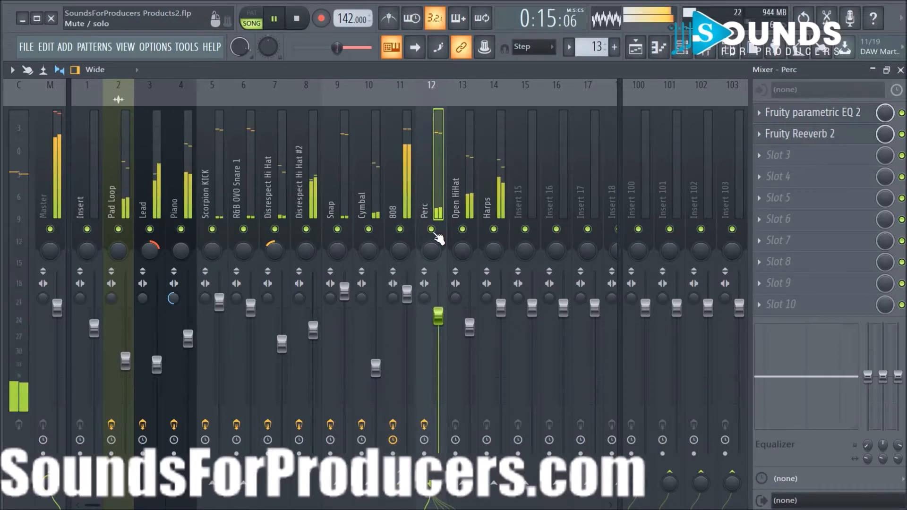
{"action": "right_click", "coordinate": [431, 230]}
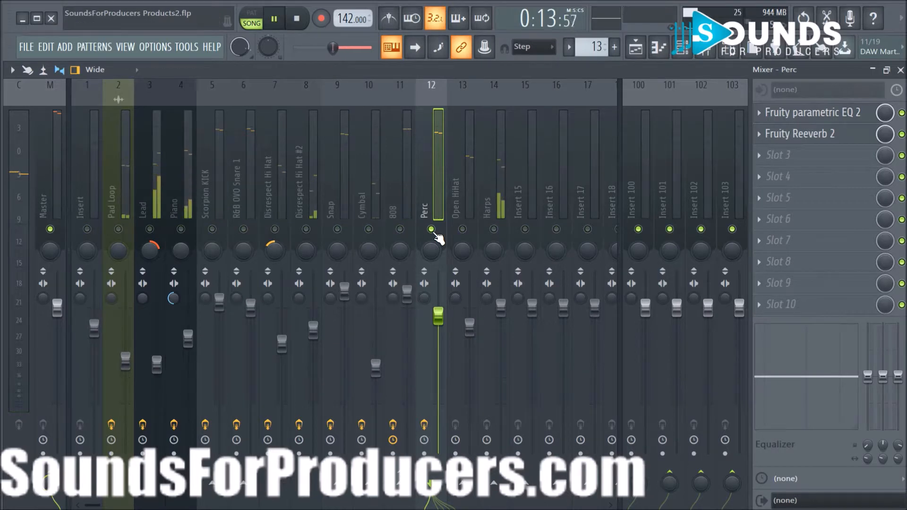
{"action": "right_click", "coordinate": [432, 231]}
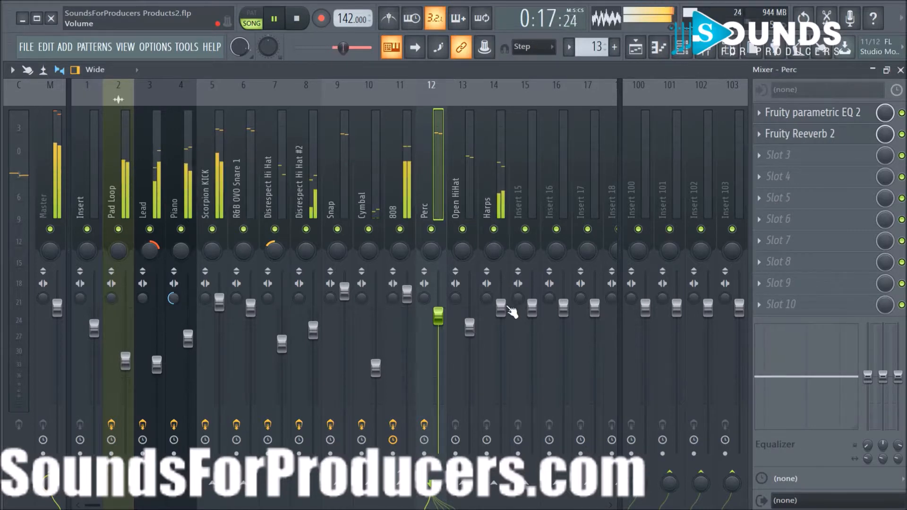
In the playlist, duplicate all clips between bars 9 and 17 so the copy runs from bar 17 to bar 25.
{"action": "left_click", "coordinate": [635, 48]}
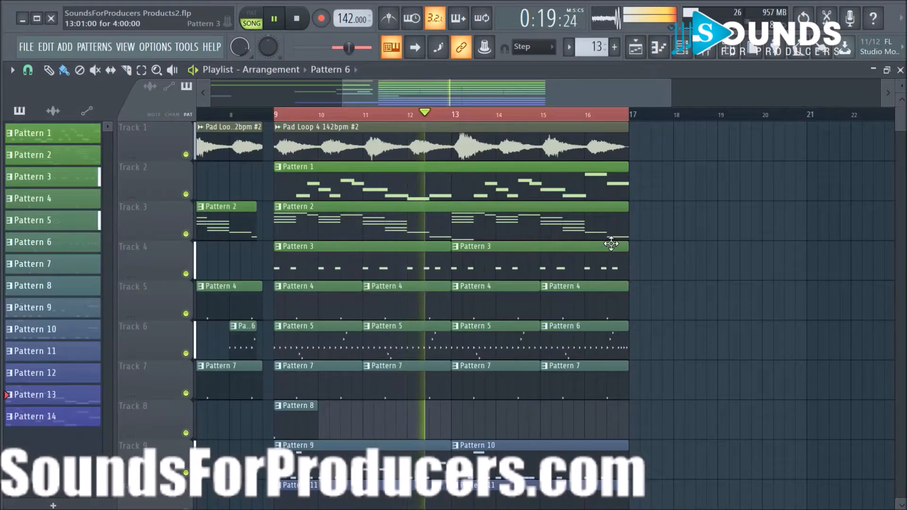
{"action": "scroll", "coordinate": [685, 237], "scroll_direction": "down", "scroll_amount": 6}
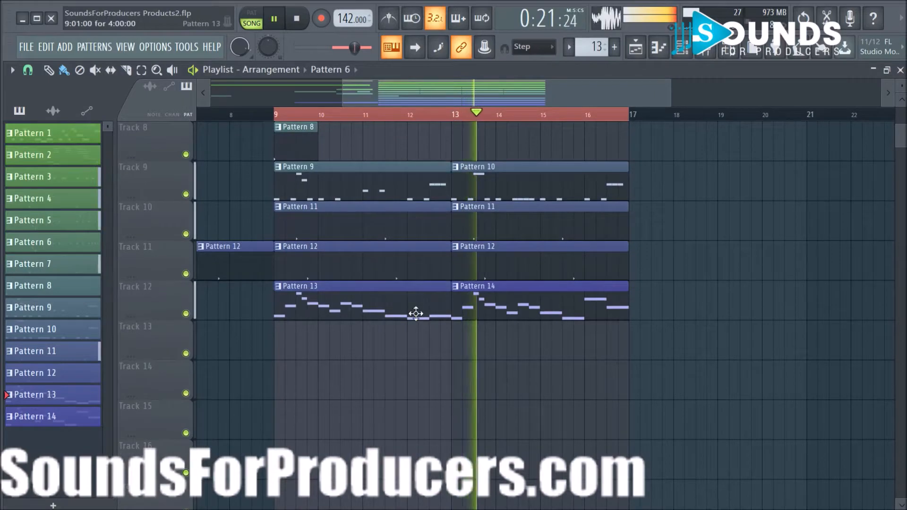
{"action": "scroll", "coordinate": [414, 313], "scroll_direction": "up", "scroll_amount": 6}
{"action": "key", "text": "space"}
{"action": "scroll", "coordinate": [379, 292], "scroll_direction": "down", "scroll_amount": 8}
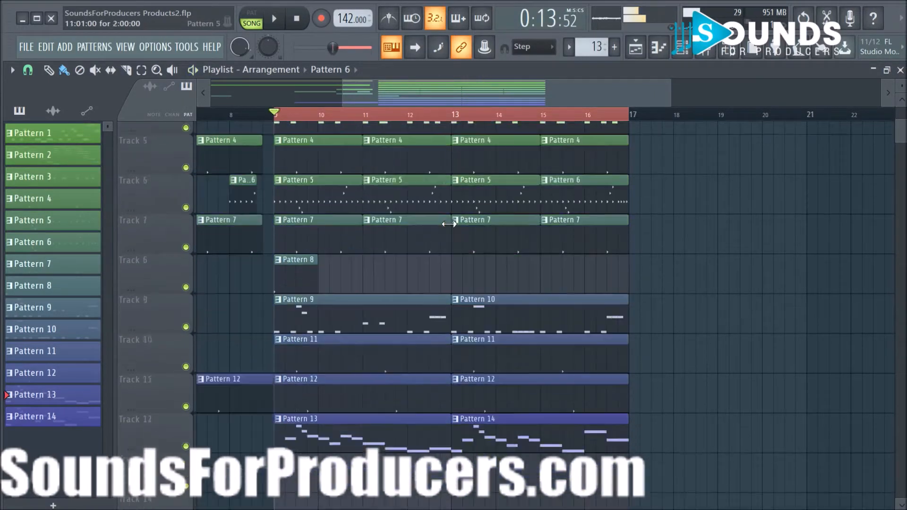
{"action": "mouse_move", "coordinate": [289, 313]}
{"action": "left_mouse_down"}
{"action": "mouse_move", "coordinate": [319, 113]}
{"action": "mouse_move", "coordinate": [627, 106]}
{"action": "left_mouse_up"}
{"action": "left_click_drag", "start_coordinate": [325, 136], "coordinate": [678, 158]}
{"action": "key", "text": "ctrl+d"}
{"action": "scroll", "coordinate": [587, 100], "scroll_direction": "down", "scroll_amount": 2}
{"action": "left_click_drag", "start_coordinate": [586, 98], "coordinate": [639, 102]}
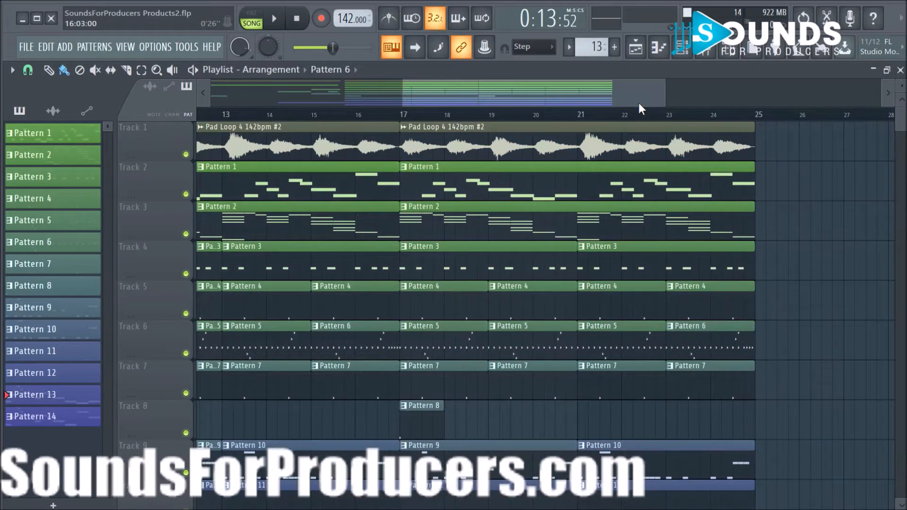
Play the playlist from the start of the drop at bar 9.
{"action": "scroll", "coordinate": [641, 117], "scroll_direction": "down", "scroll_amount": 4}
{"action": "scroll", "coordinate": [643, 120], "scroll_direction": "up", "scroll_amount": 3}
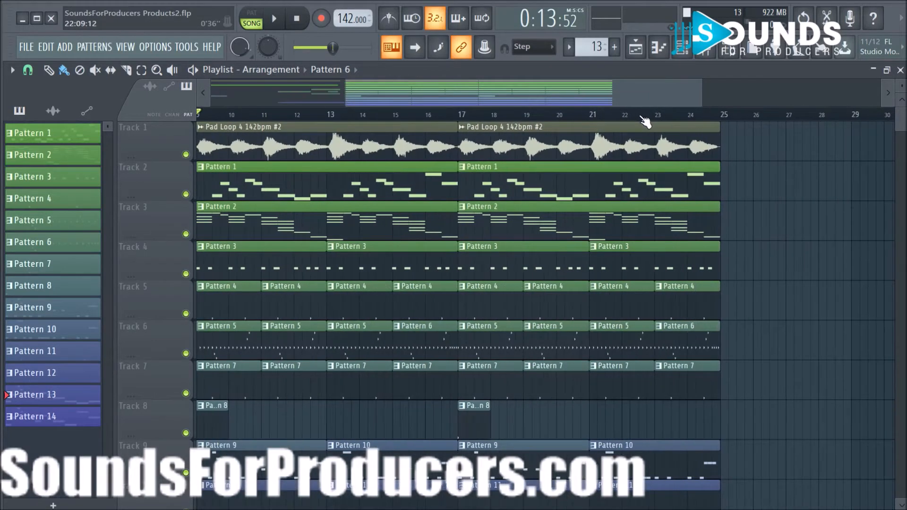
{"action": "left_click_drag", "start_coordinate": [579, 82], "coordinate": [596, 90]}
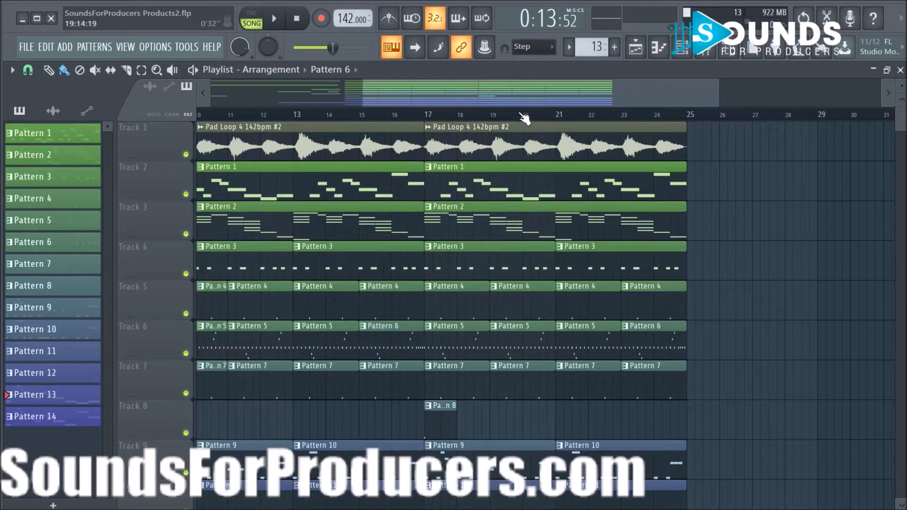
{"action": "scroll", "coordinate": [604, 185], "scroll_direction": "down", "scroll_amount": 3}
{"action": "scroll", "coordinate": [492, 166], "scroll_direction": "up", "scroll_amount": 3}
{"action": "left_click_drag", "start_coordinate": [427, 102], "coordinate": [339, 108]}
{"action": "scroll", "coordinate": [475, 125], "scroll_direction": "down", "scroll_amount": 2}
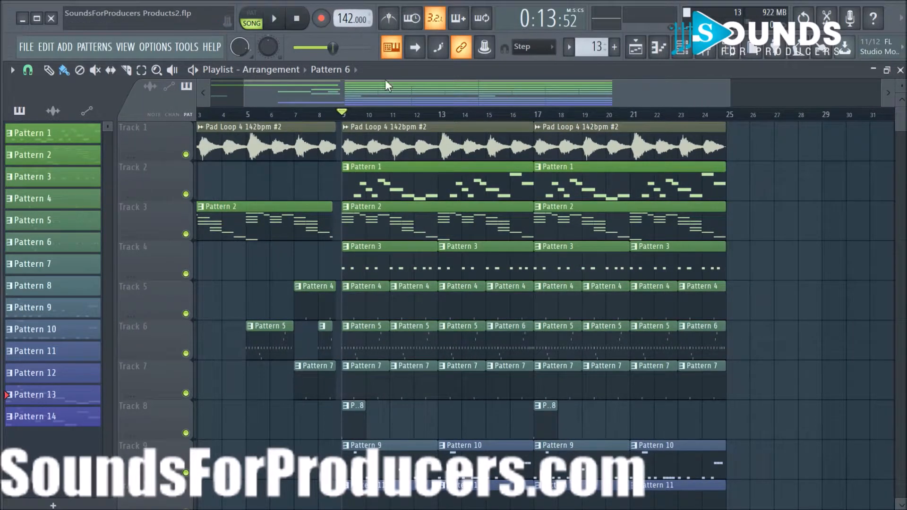
{"action": "key", "text": "space"}
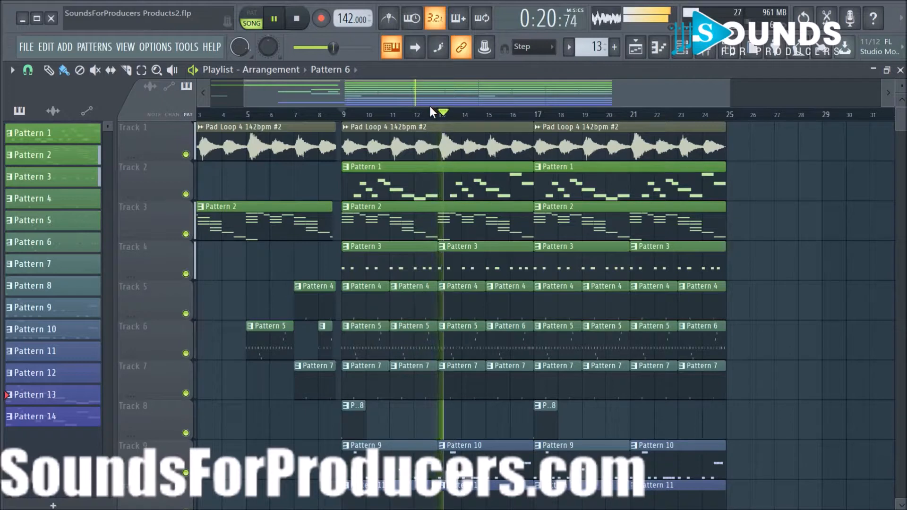
{"action": "key", "text": "space"}
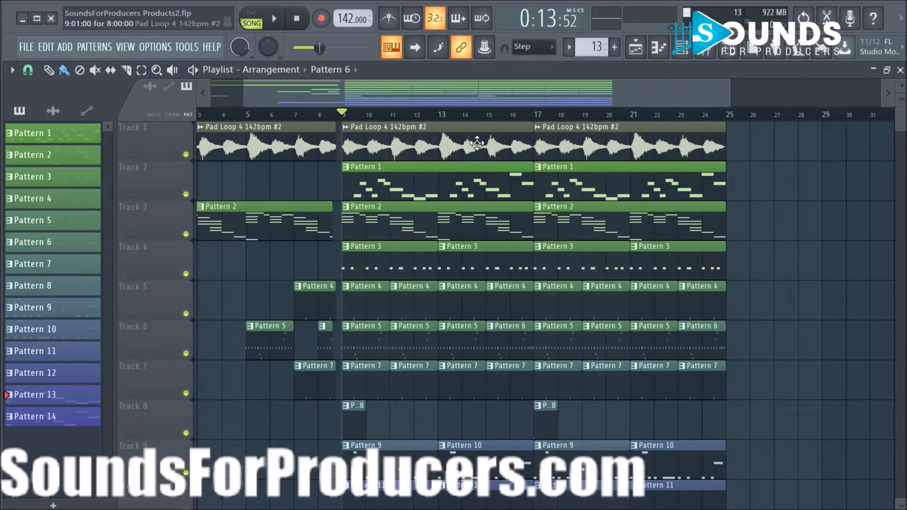
Play the transition from about bar 15 into the duplicated section at bar 17.
{"action": "key", "text": "space"}
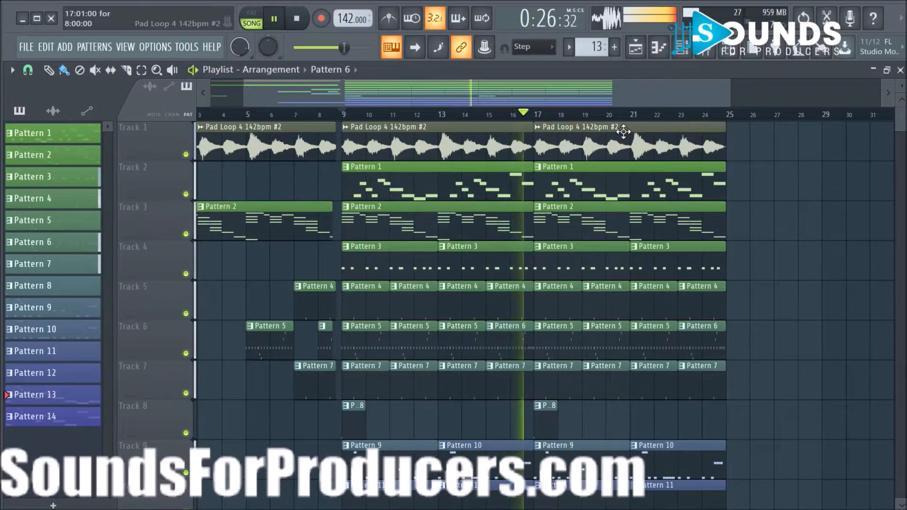
{"action": "key", "text": "space"}
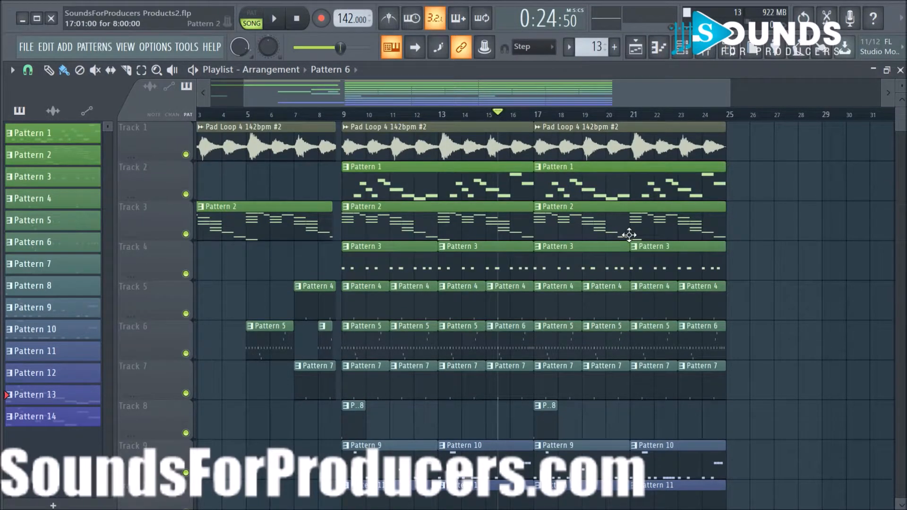
{"action": "key", "text": "space"}
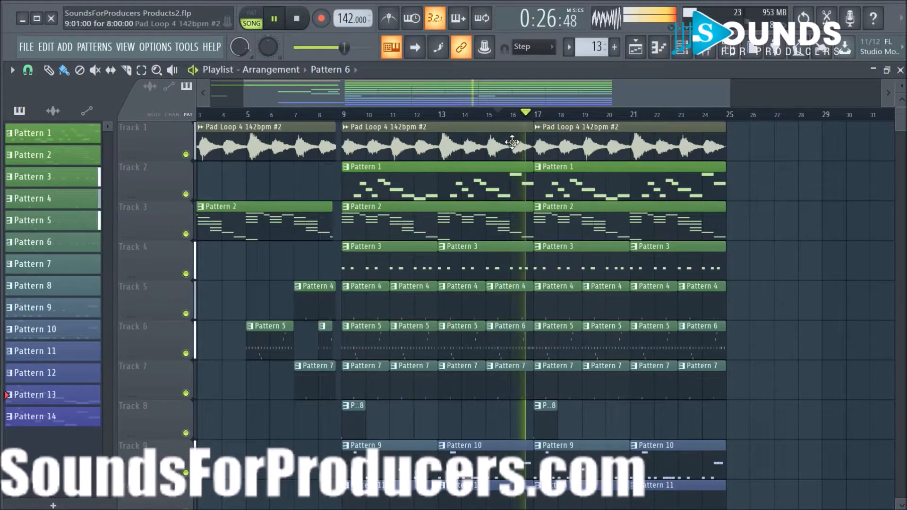
{"action": "scroll", "coordinate": [520, 121], "scroll_direction": "up", "scroll_amount": 4}
{"action": "key", "text": "space"}
Delete the Pattern 1 clip on Track 2 that spans bars 17 to 25.
{"action": "left_click_drag", "start_coordinate": [500, 91], "coordinate": [533, 93]}
{"action": "scroll", "coordinate": [543, 123], "scroll_direction": "down", "scroll_amount": 3}
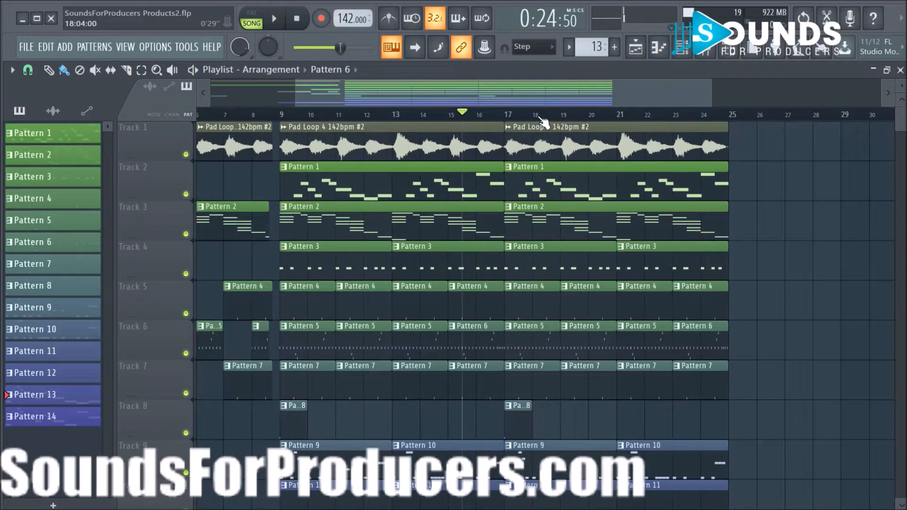
{"action": "scroll", "coordinate": [760, 199], "scroll_direction": "down", "scroll_amount": 4}
{"action": "scroll", "coordinate": [760, 200], "scroll_direction": "up", "scroll_amount": 4}
{"action": "right_click", "coordinate": [573, 193]}
During playback, delete the Pattern 13 and Pattern 14 clips on Track 12 between bars 17 and 25.
{"action": "key", "text": "space"}
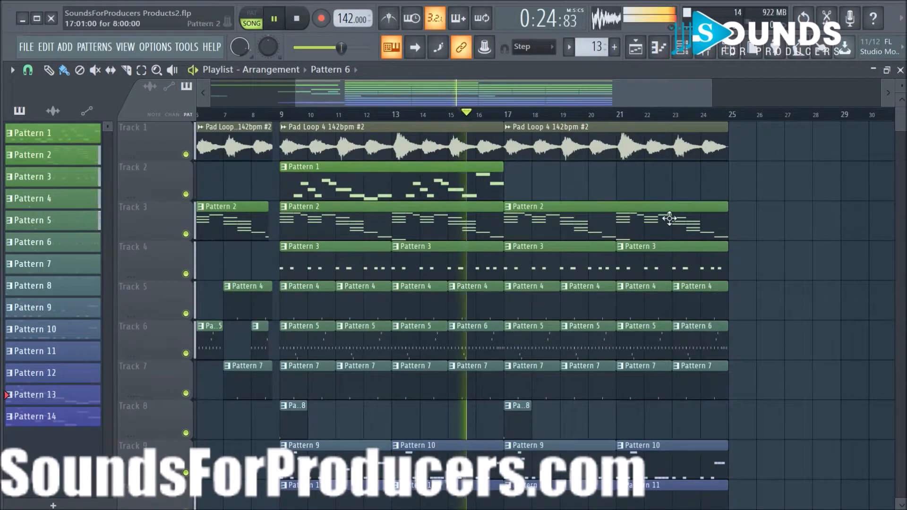
{"action": "scroll", "coordinate": [749, 310], "scroll_direction": "down", "scroll_amount": 2}
{"action": "scroll", "coordinate": [619, 376], "scroll_direction": "down", "scroll_amount": 1}
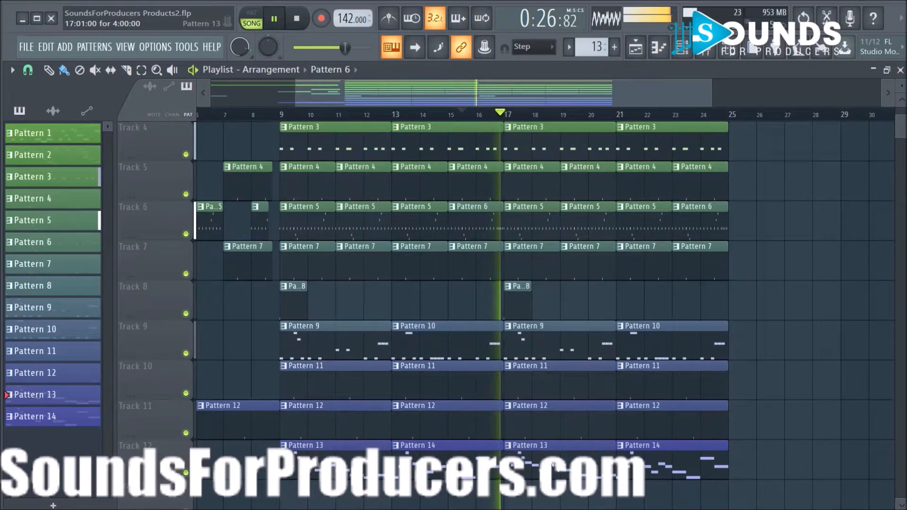
{"action": "scroll", "coordinate": [742, 455], "scroll_direction": "up", "scroll_amount": 3}
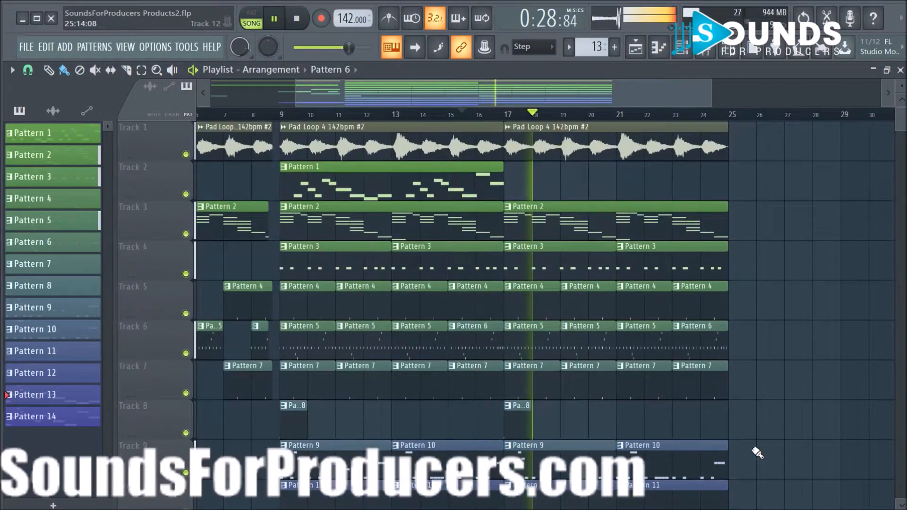
Listen to the thinned-out section from bar 17 to bar 25 and review the clips on all its tracks.
{"action": "scroll", "coordinate": [758, 451], "scroll_direction": "down", "scroll_amount": 2}
{"action": "scroll", "coordinate": [758, 450], "scroll_direction": "up", "scroll_amount": 2}
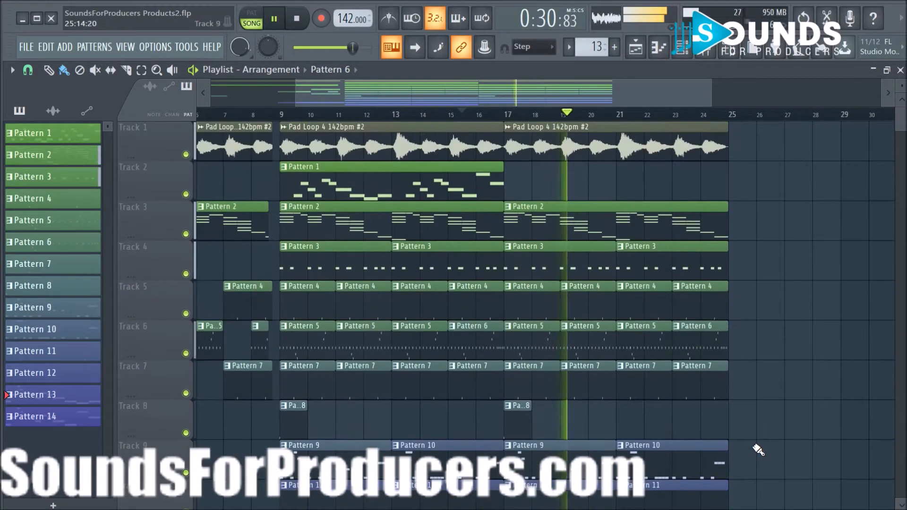
{"action": "scroll", "coordinate": [773, 371], "scroll_direction": "down", "scroll_amount": 1}
{"action": "scroll", "coordinate": [773, 371], "scroll_direction": "up", "scroll_amount": 1}
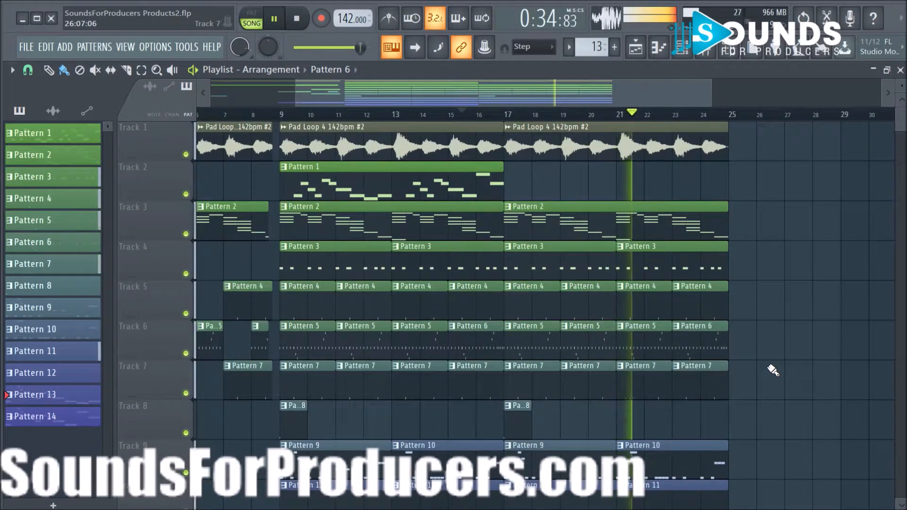
{"action": "scroll", "coordinate": [773, 370], "scroll_direction": "down", "scroll_amount": 1}
{"action": "scroll", "coordinate": [772, 370], "scroll_direction": "up", "scroll_amount": 1}
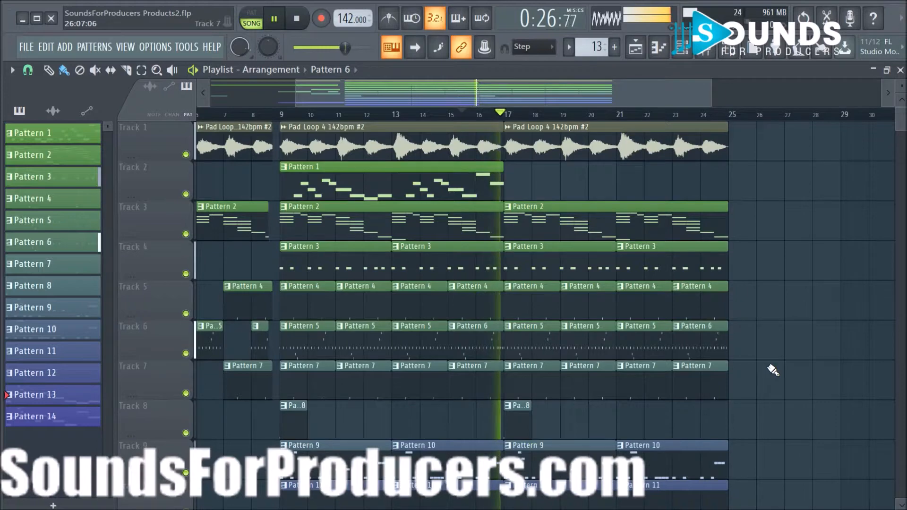
{"action": "scroll", "coordinate": [773, 371], "scroll_direction": "down", "scroll_amount": 2}
{"action": "scroll", "coordinate": [772, 371], "scroll_direction": "up", "scroll_amount": 2}
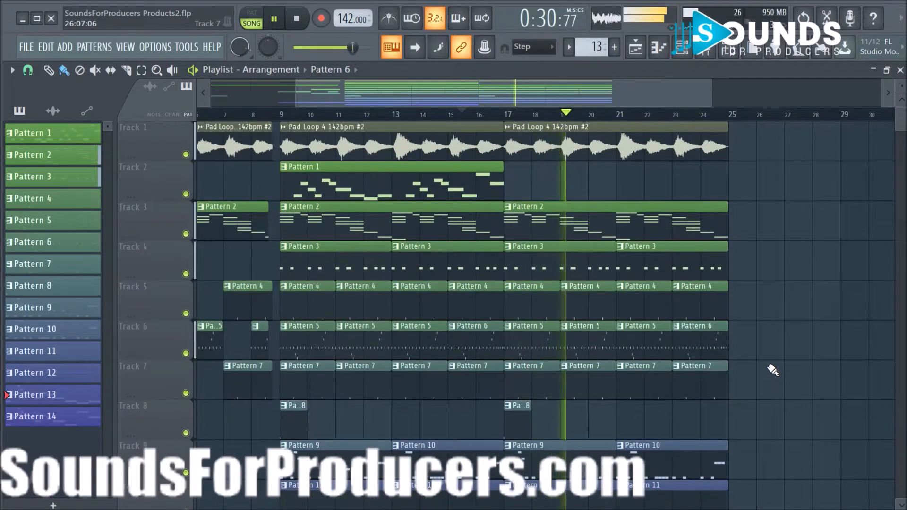
{"action": "scroll", "coordinate": [773, 370], "scroll_direction": "down", "scroll_amount": 1}
{"action": "scroll", "coordinate": [773, 371], "scroll_direction": "down", "scroll_amount": 2}
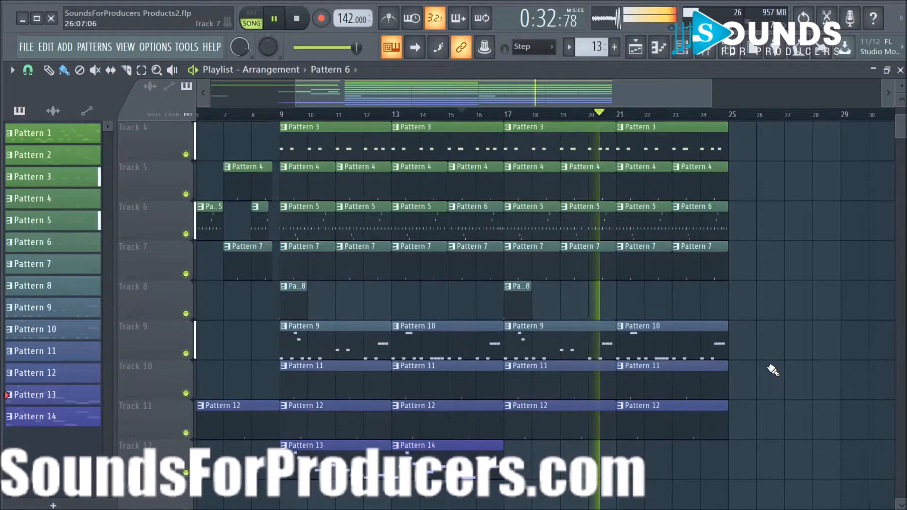
{"action": "scroll", "coordinate": [773, 370], "scroll_direction": "down", "scroll_amount": 3}
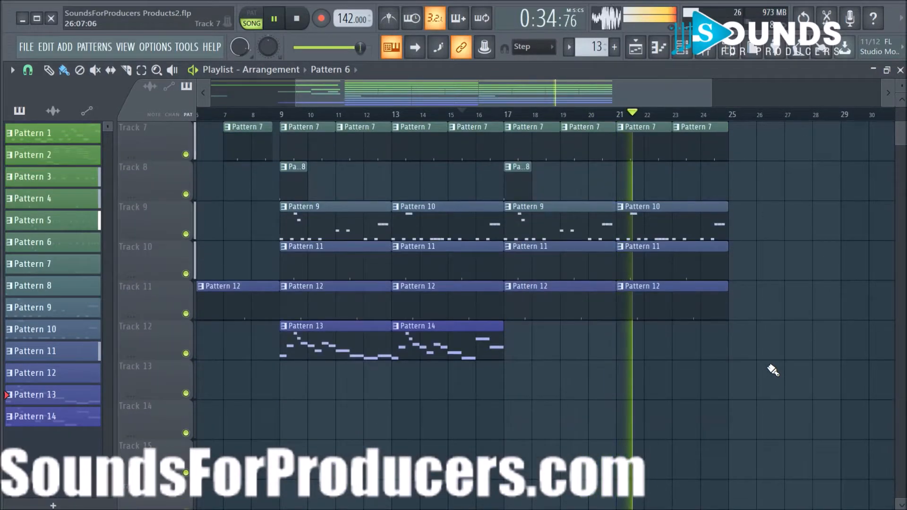
{"action": "scroll", "coordinate": [773, 370], "scroll_direction": "up", "scroll_amount": 6}
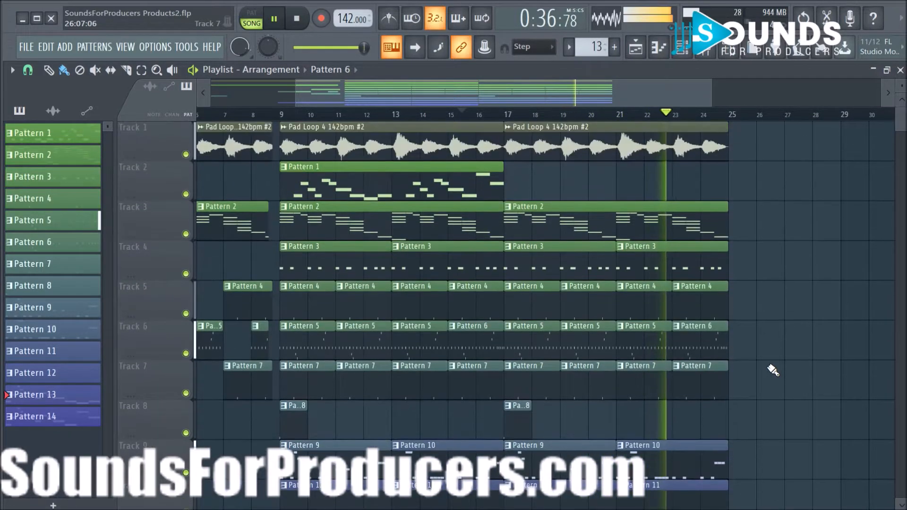
{"action": "scroll", "coordinate": [773, 370], "scroll_direction": "down", "scroll_amount": 3}
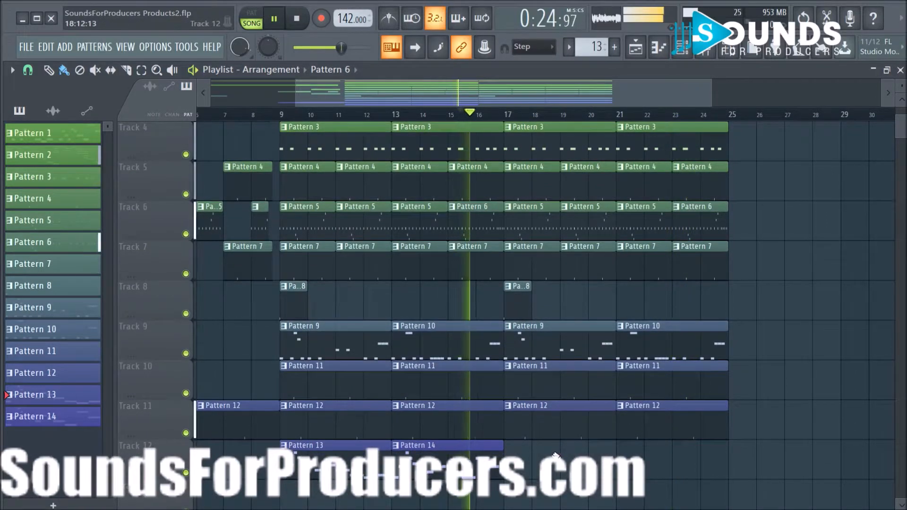
Stop playback and duplicate all clips between bars 17 and 25 so the copy runs from bar 25 to bar 33.
{"action": "key", "text": "space"}
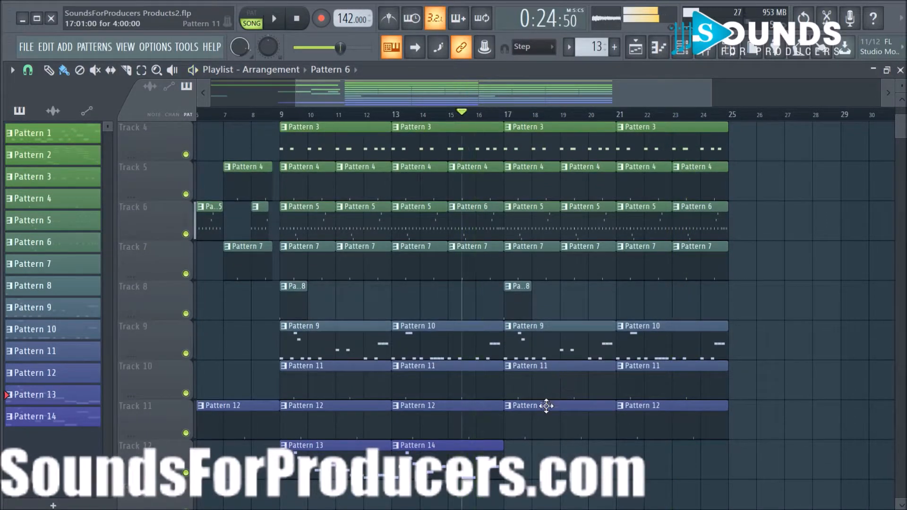
{"action": "left_click_drag", "start_coordinate": [529, 409], "coordinate": [704, 67]}
{"action": "left_click_drag", "start_coordinate": [613, 147], "coordinate": [830, 150]}
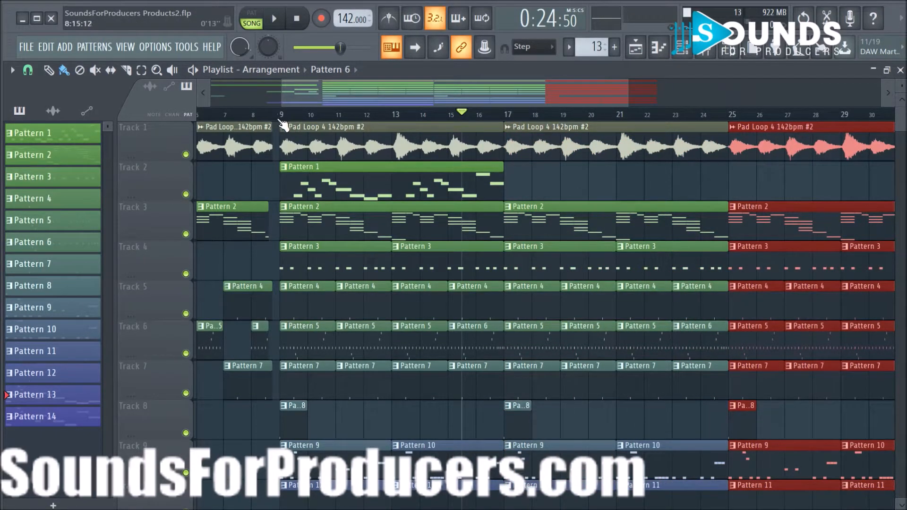
{"action": "left_click_drag", "start_coordinate": [328, 96], "coordinate": [229, 95]}
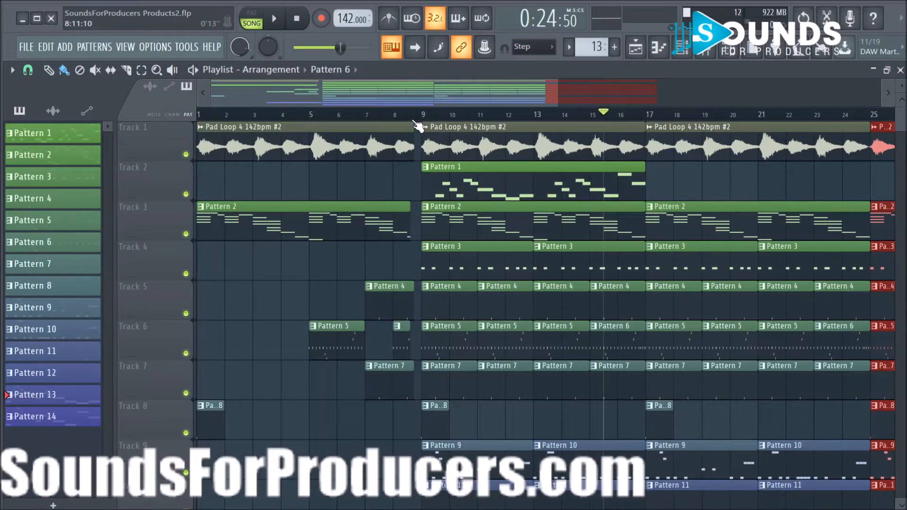
{"action": "left_click_drag", "start_coordinate": [344, 103], "coordinate": [406, 113]}
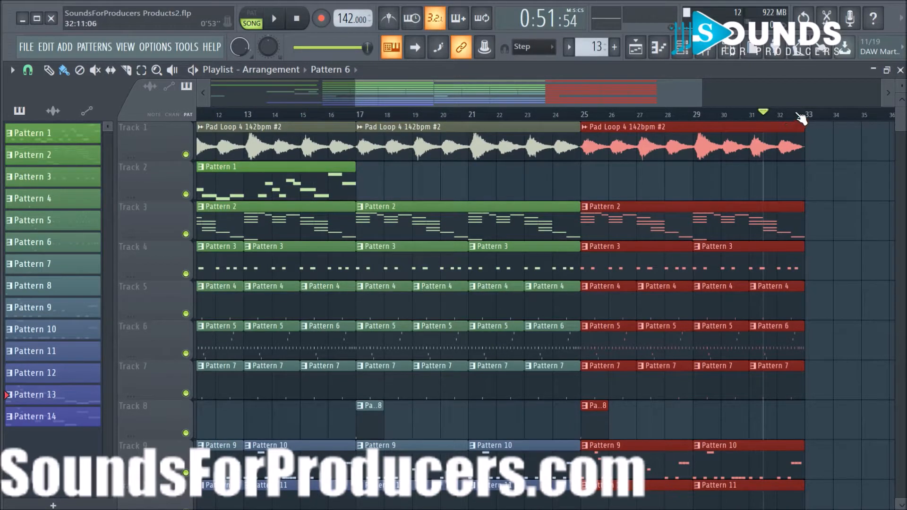
{"action": "left_click_drag", "start_coordinate": [619, 105], "coordinate": [508, 116]}
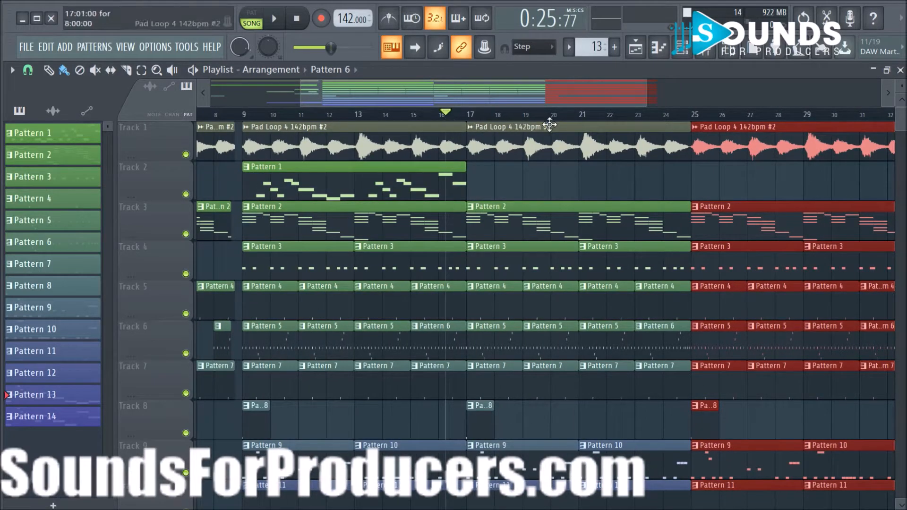
Delete the Pattern 9 and Pattern 10 clips on Track 9 between bars 17 and 25.
{"action": "scroll", "coordinate": [565, 123], "scroll_direction": "down", "scroll_amount": 3, "text": "ctrl"}
{"action": "scroll", "coordinate": [587, 138], "scroll_direction": "down", "scroll_amount": 3}
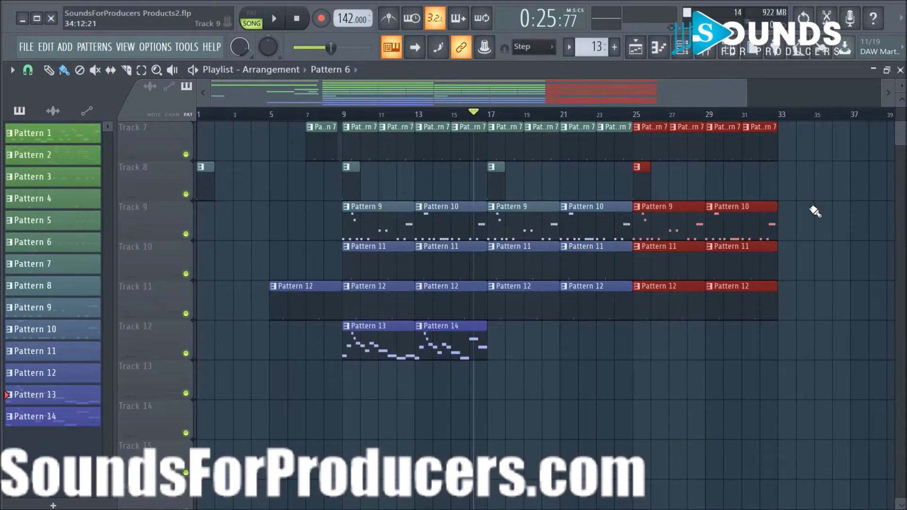
{"action": "scroll", "coordinate": [815, 211], "scroll_direction": "up", "scroll_amount": 3}
{"action": "key", "text": "space"}
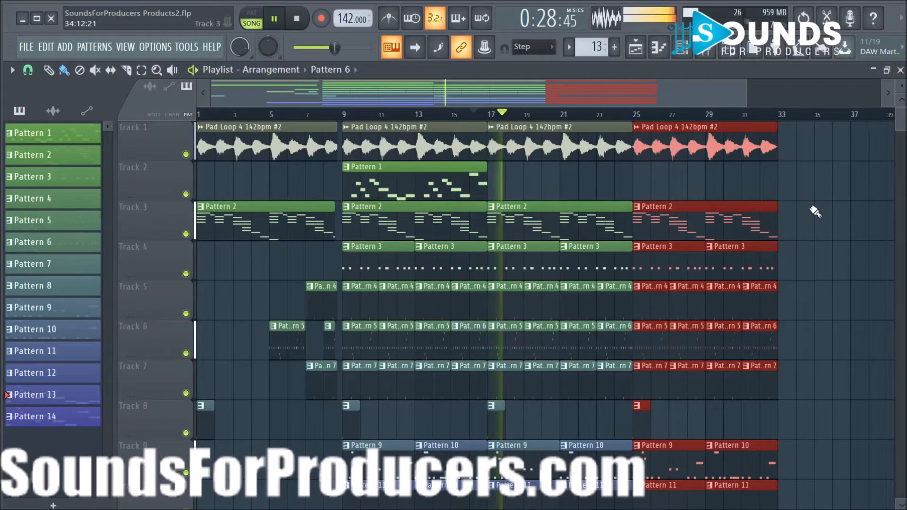
{"action": "scroll", "coordinate": [816, 208], "scroll_direction": "down", "scroll_amount": 4}
{"action": "key", "text": "space"}
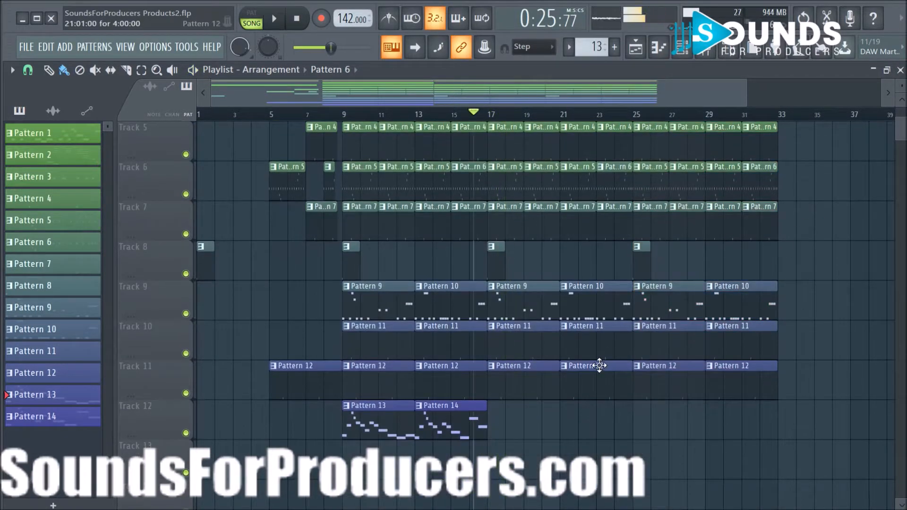
{"action": "right_click", "coordinate": [516, 297]}
{"action": "right_click", "coordinate": [574, 303]}
Play the section from bar 17 without its Track 9 clips.
{"action": "key", "text": "space"}
{"action": "scroll", "coordinate": [845, 350], "scroll_direction": "up", "scroll_amount": 2}
{"action": "scroll", "coordinate": [853, 341], "scroll_direction": "up", "scroll_amount": 3}
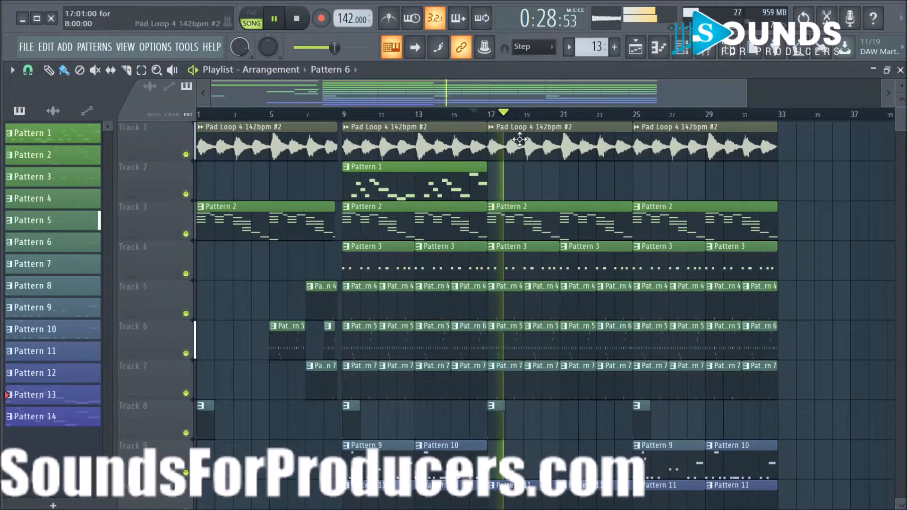
{"action": "scroll", "coordinate": [855, 243], "scroll_direction": "down", "scroll_amount": 2}
{"action": "scroll", "coordinate": [855, 245], "scroll_direction": "up", "scroll_amount": 2}
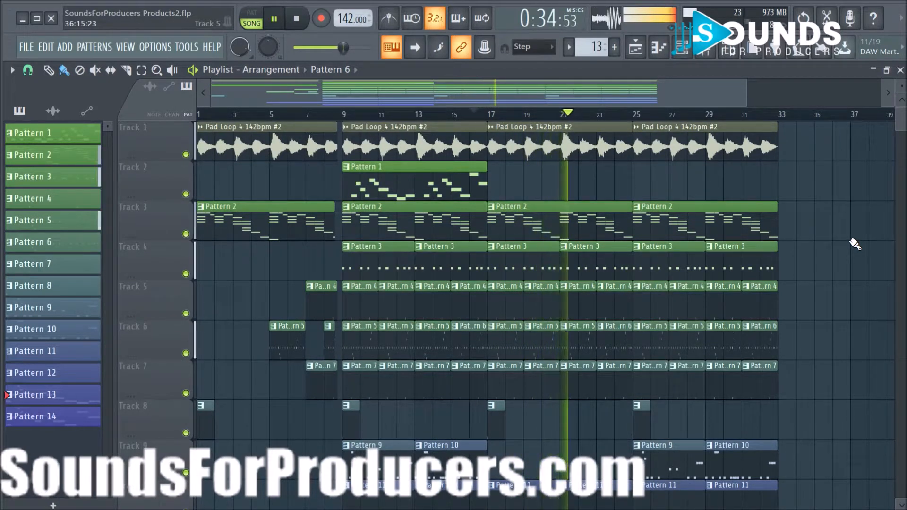
Stop playback and make the Pattern 2 clip at bar 17 on Track 3 unique as its own pattern.
{"action": "key", "text": "space"}
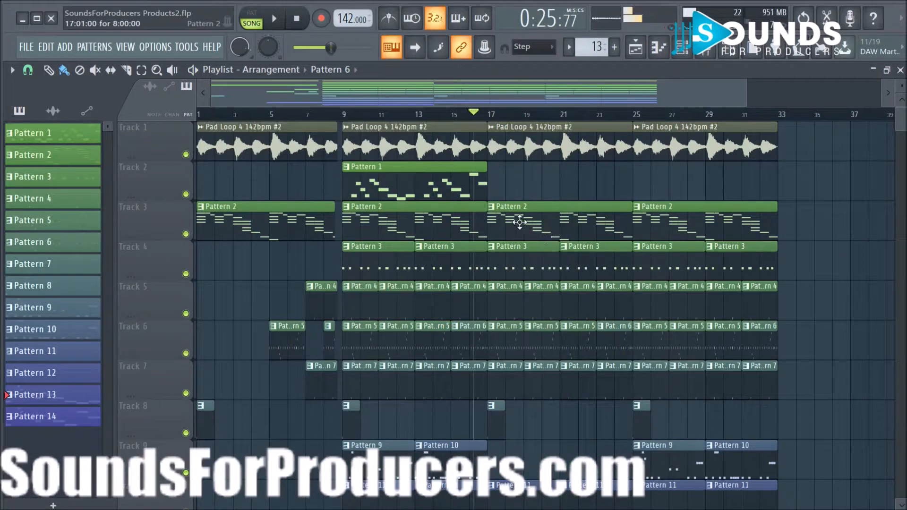
{"action": "left_click", "coordinate": [492, 210]}
{"action": "left_click", "coordinate": [515, 292]}
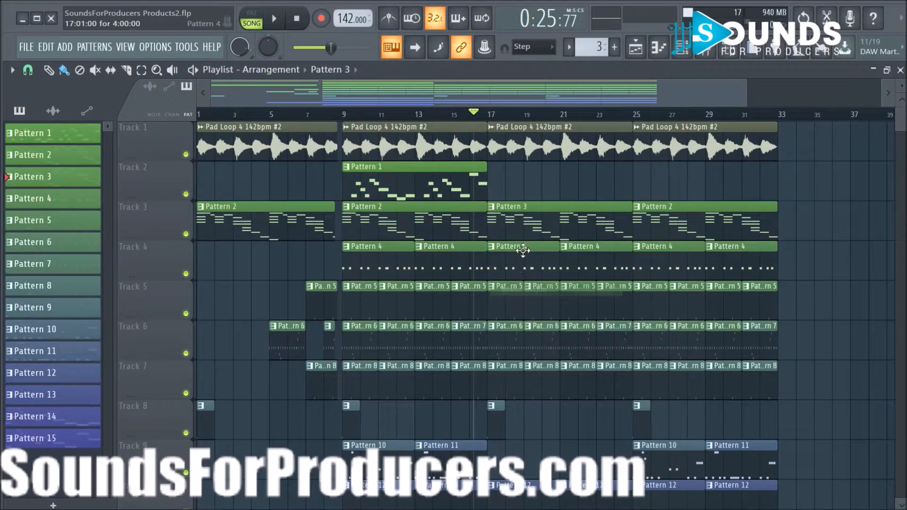
Transpose the Omnisphere notes of the bar 17 Pattern 3 clip down one octave and play the change in the playlist.
{"action": "double_click", "coordinate": [523, 226]}
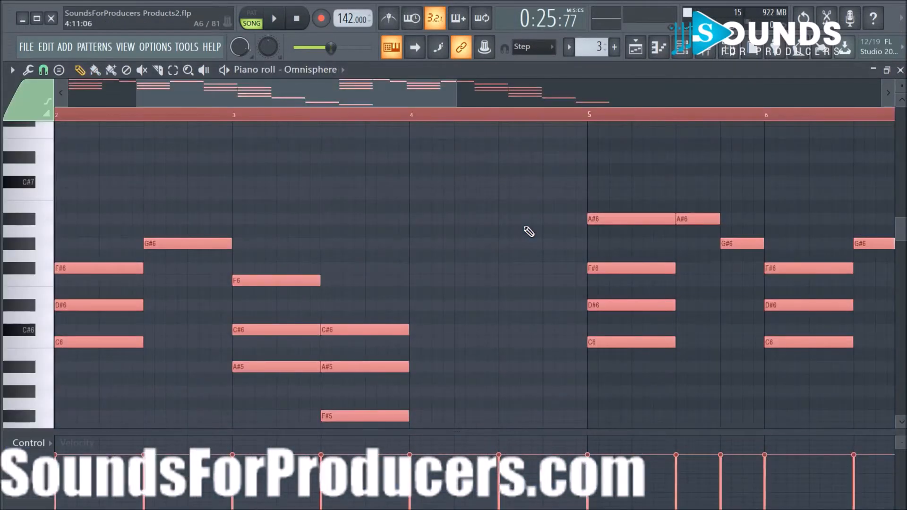
{"action": "key", "text": "ctrl+Down"}
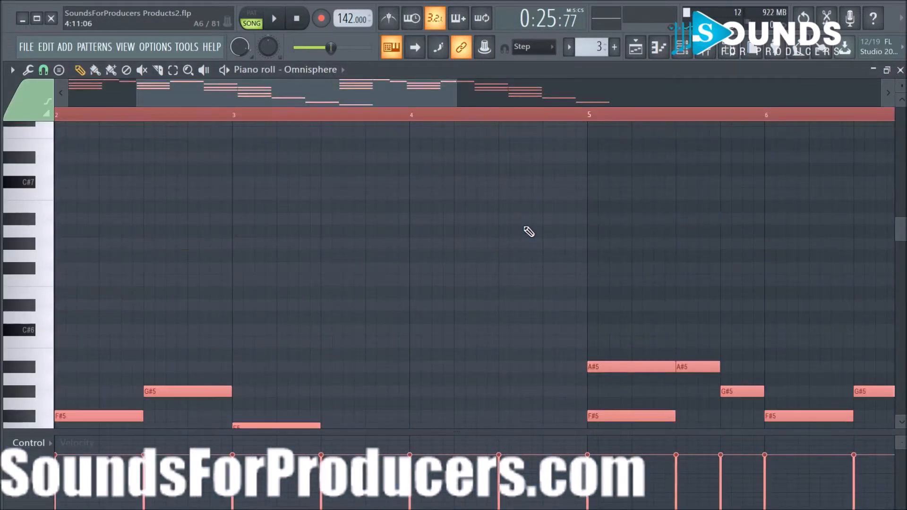
{"action": "left_click", "coordinate": [639, 51]}
{"action": "key", "text": "space"}
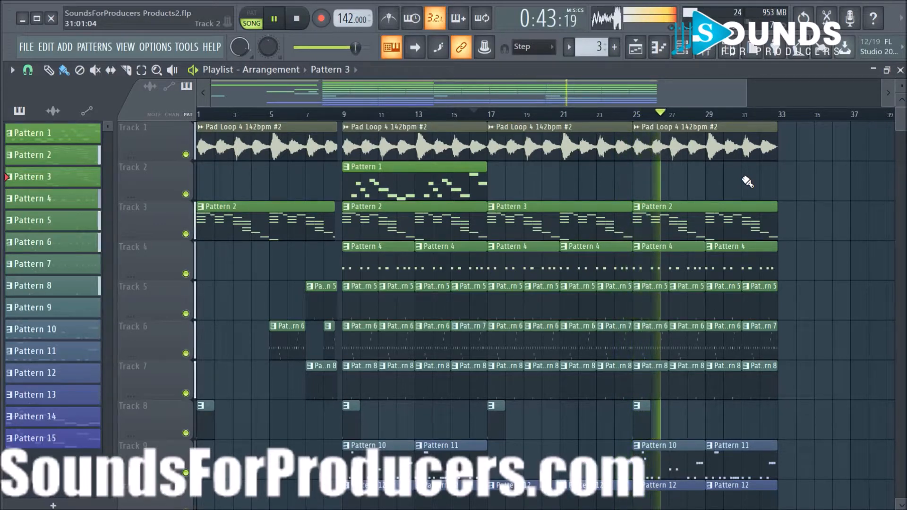
Switch the source of the Track 3 clip at bar 17 back to Pattern 2, play it and stop playback.
{"action": "left_click", "coordinate": [408, 114]}
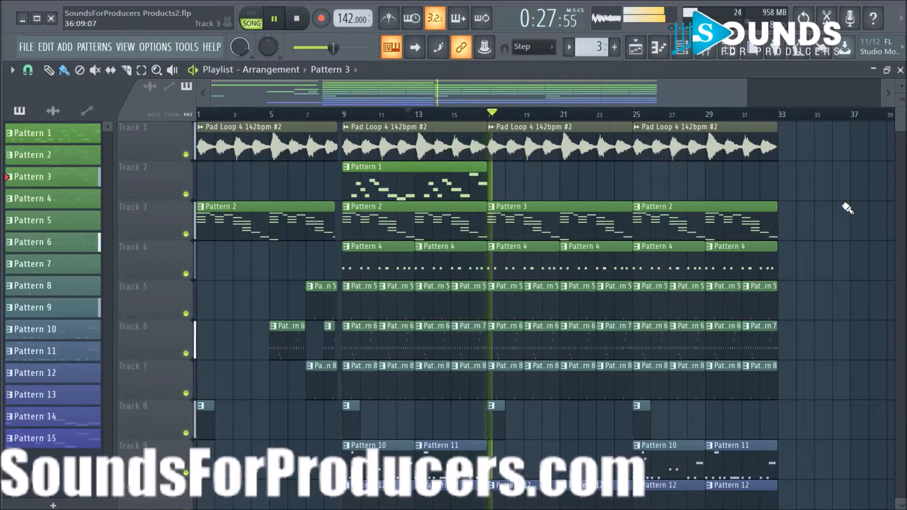
{"action": "left_click", "coordinate": [492, 208]}
{"action": "mouse_move", "coordinate": [521, 243]}
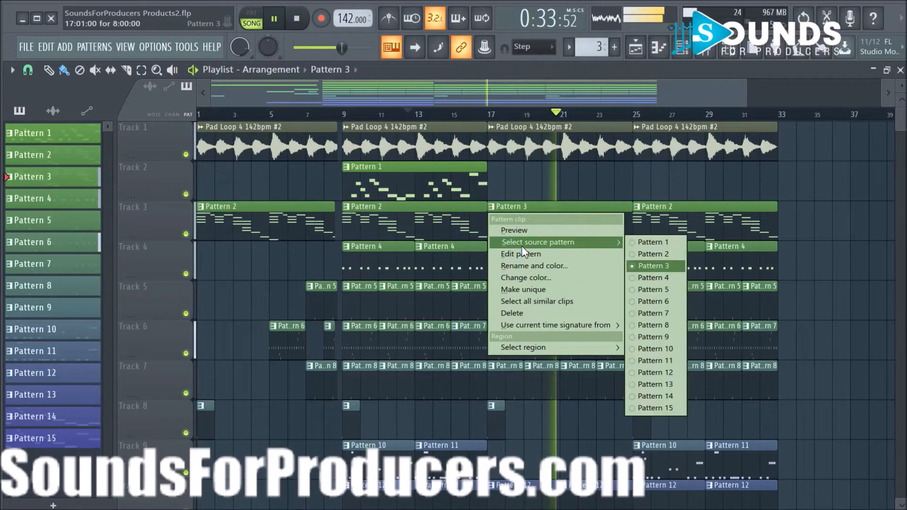
{"action": "left_click", "coordinate": [665, 255]}
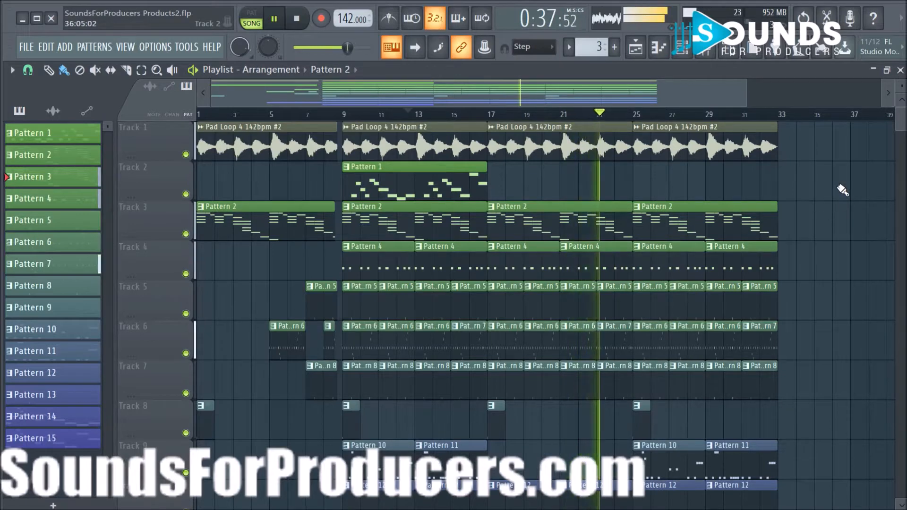
{"action": "key", "text": "space"}
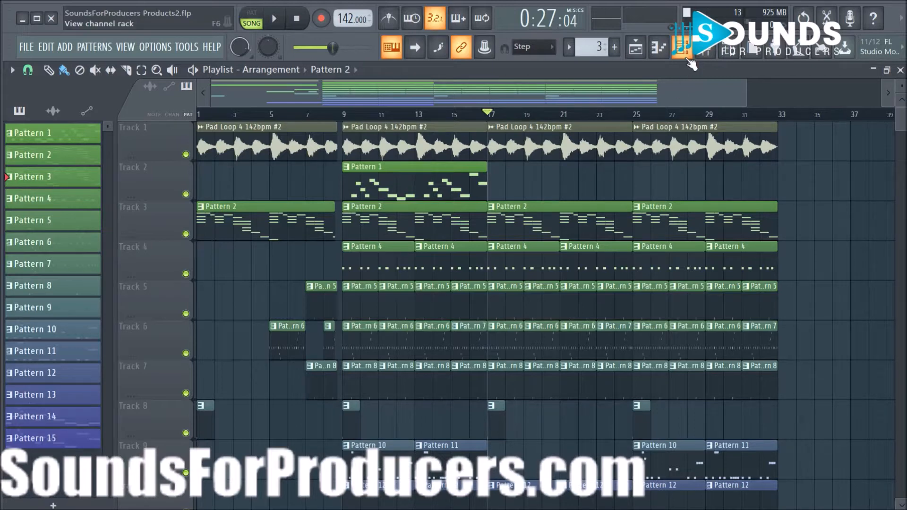
Load Gross Beat into effect slot 2 of the Piano mixer track.
{"action": "left_click", "coordinate": [706, 54]}
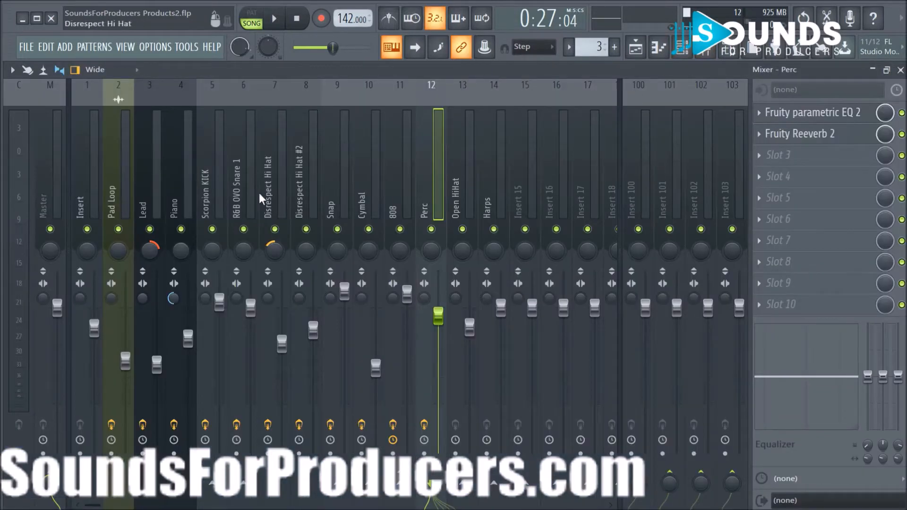
{"action": "left_click", "coordinate": [189, 189]}
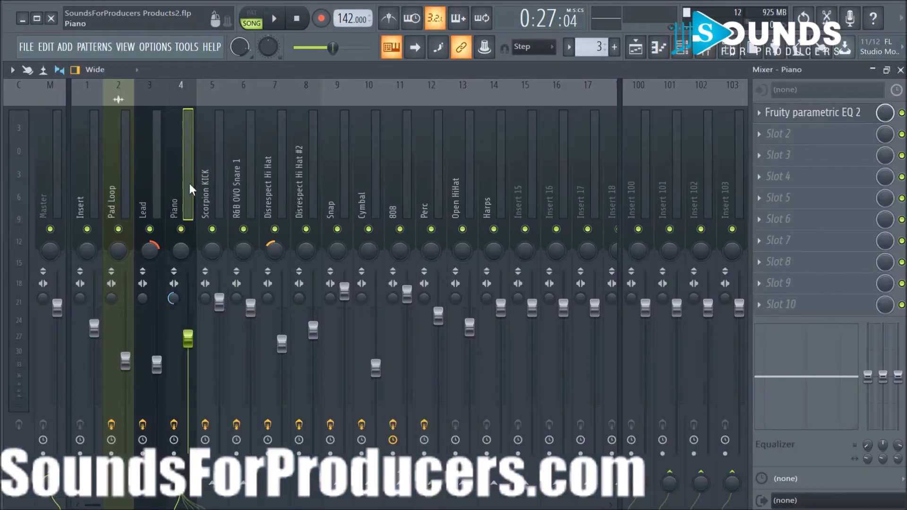
{"action": "left_click", "coordinate": [757, 133]}
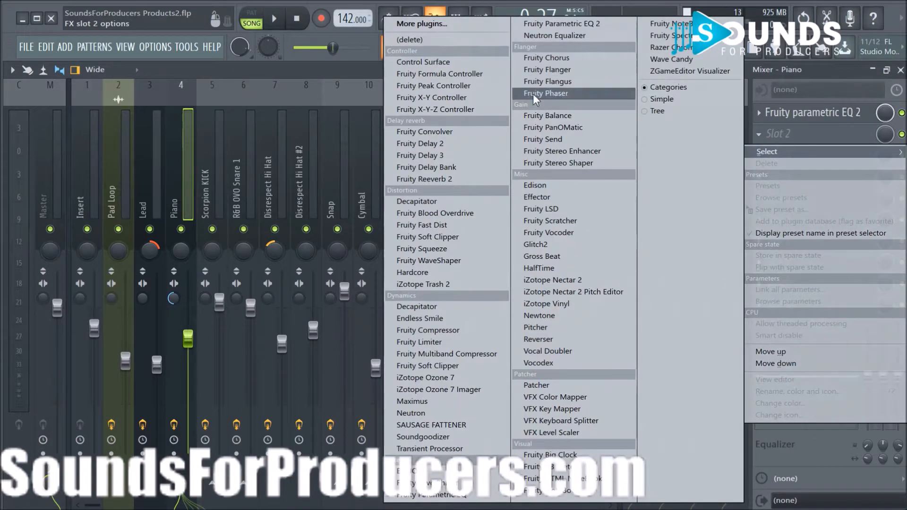
{"action": "left_click", "coordinate": [570, 261]}
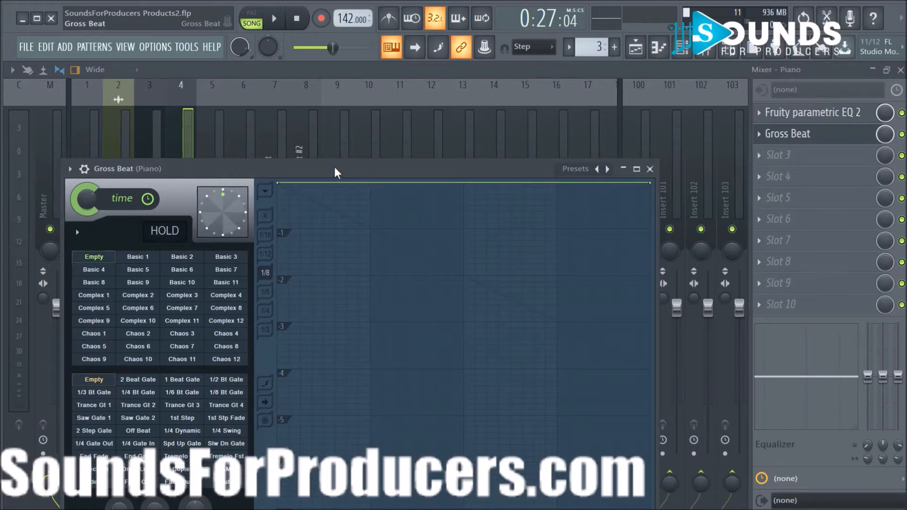
Load Gross Beat's Momentary preset, choose the 1/2 Speed time effect and start playback.
{"action": "left_click_drag", "start_coordinate": [333, 168], "coordinate": [342, 160]}
{"action": "right_click", "coordinate": [617, 162]}
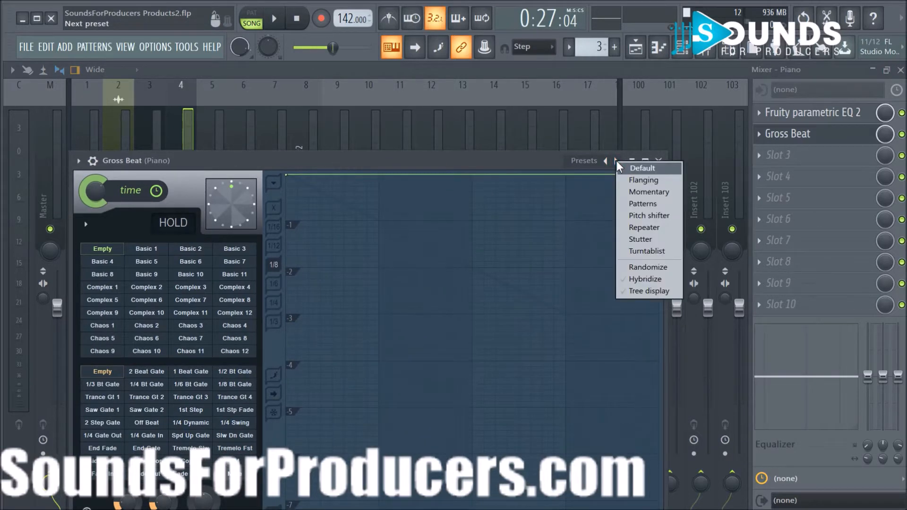
{"action": "left_click", "coordinate": [634, 190]}
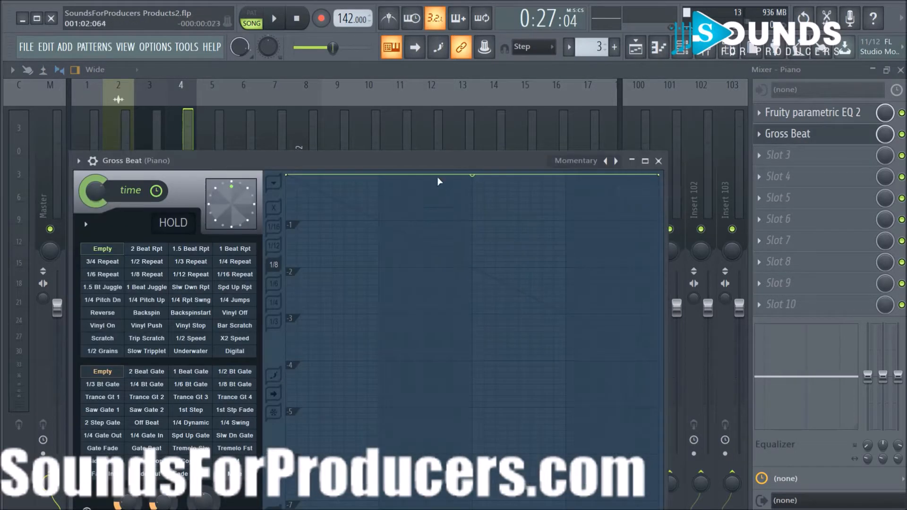
{"action": "left_click_drag", "start_coordinate": [439, 157], "coordinate": [501, 119]}
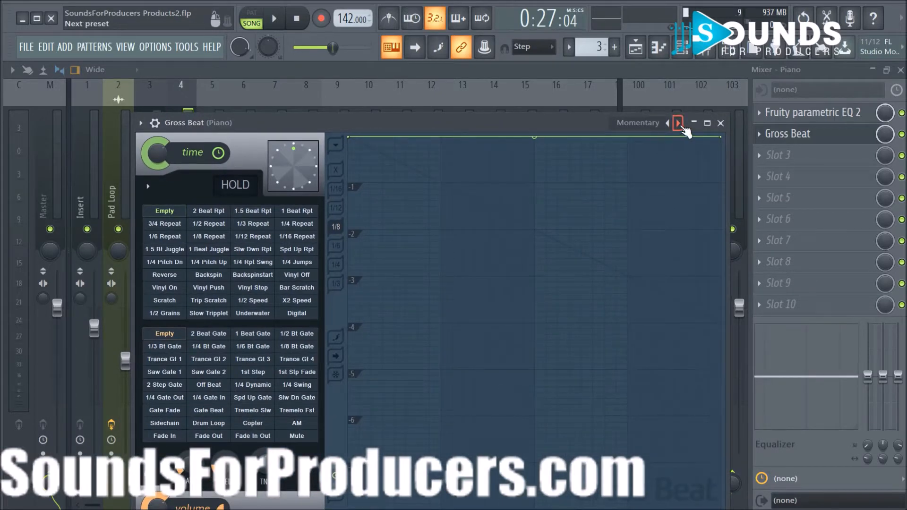
{"action": "left_click", "coordinate": [258, 300]}
{"action": "key", "text": "space"}
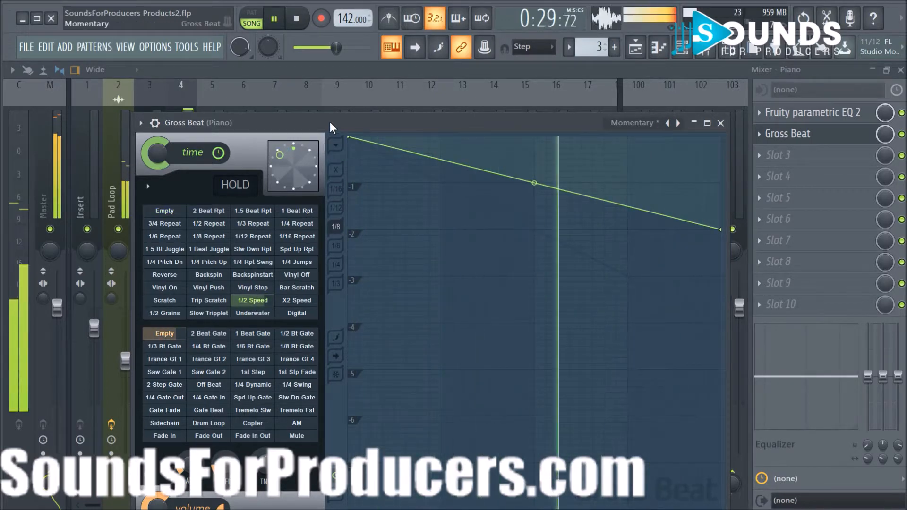
Close the Gross Beat window, lower its mix level on the Piano track to about 45% and audition the section from bar 17.
{"action": "left_click_drag", "start_coordinate": [329, 122], "coordinate": [333, 98]}
{"action": "left_click", "coordinate": [708, 99]}
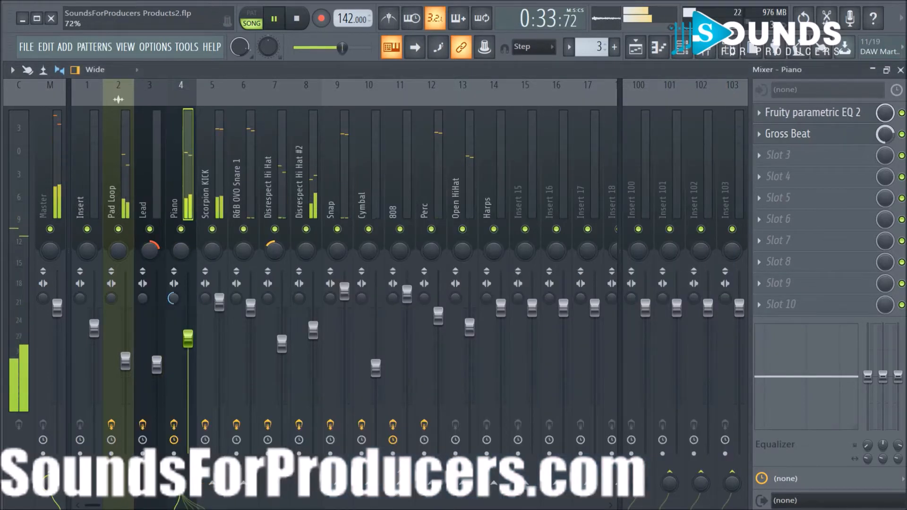
{"action": "key", "text": "space"}
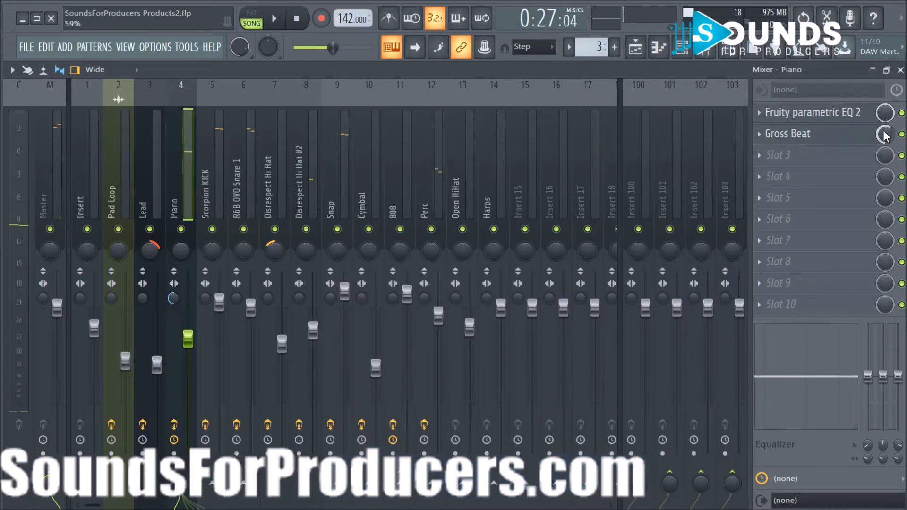
{"action": "key", "text": "space"}
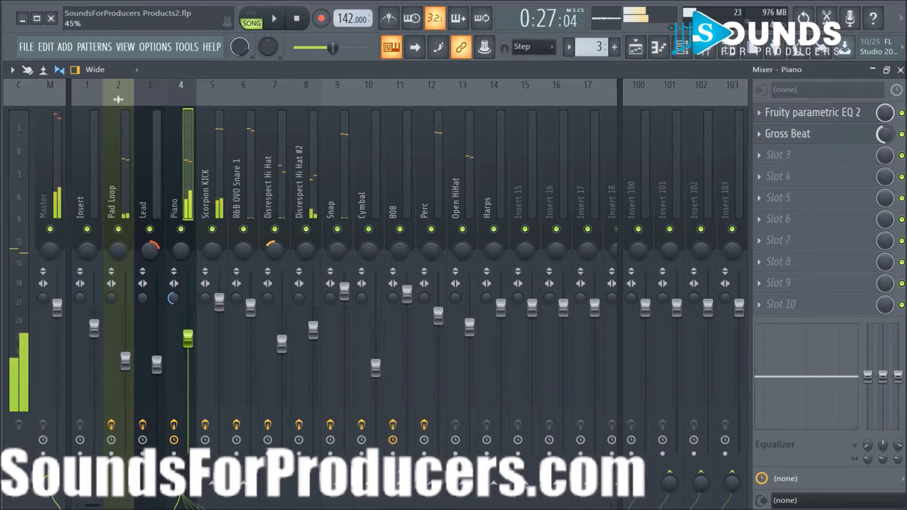
{"action": "key", "text": "space"}
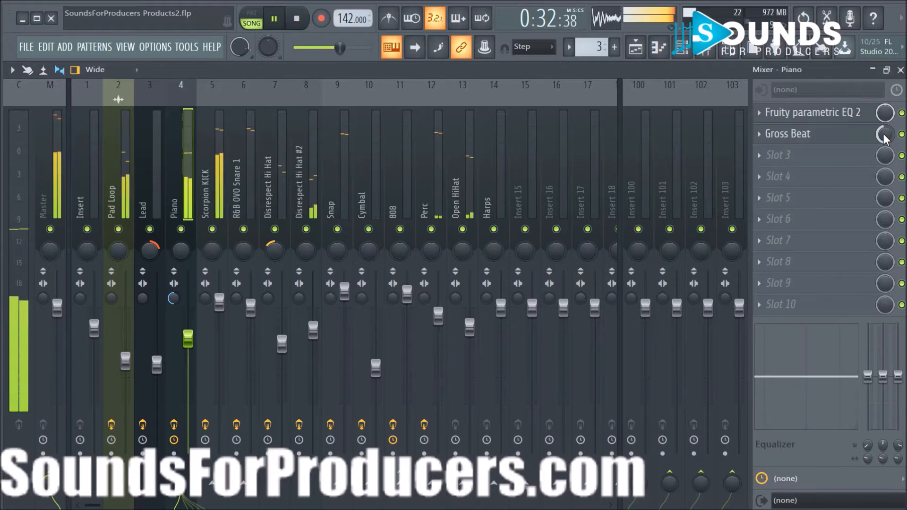
{"action": "left_click", "coordinate": [635, 47]}
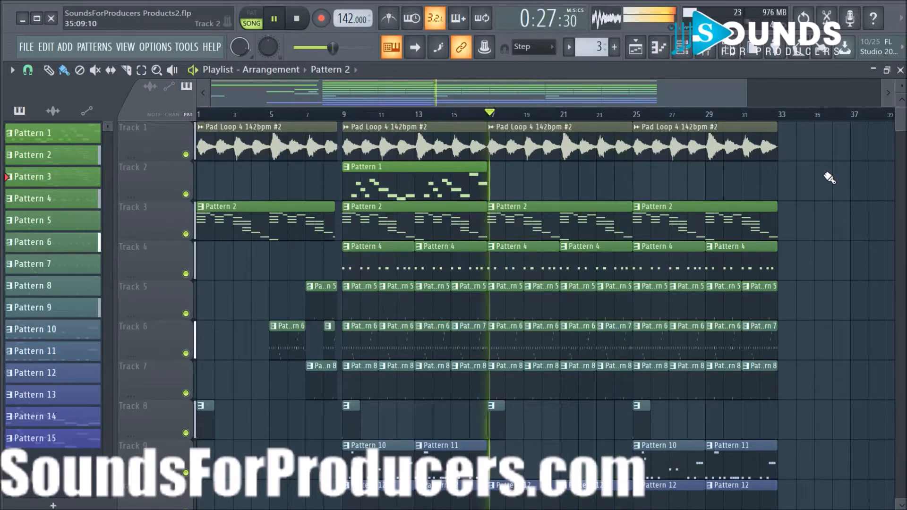
{"action": "key", "text": "space"}
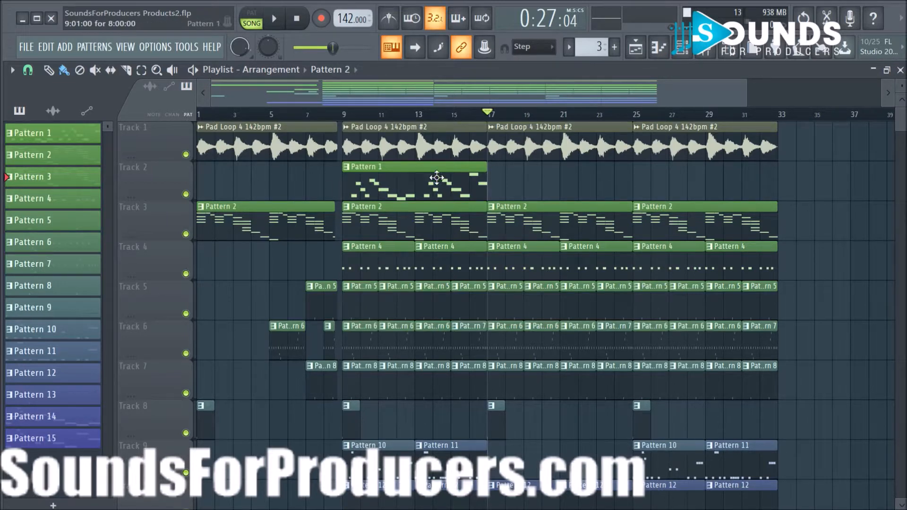
Insert an empty playlist track at Track 4, above the Pattern 4 clips.
{"action": "right_click", "coordinate": [169, 259]}
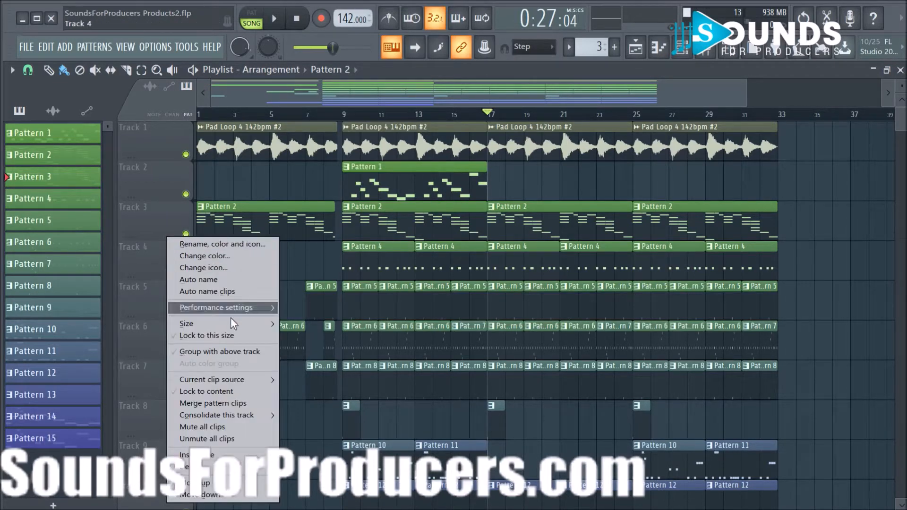
{"action": "left_click", "coordinate": [222, 439]}
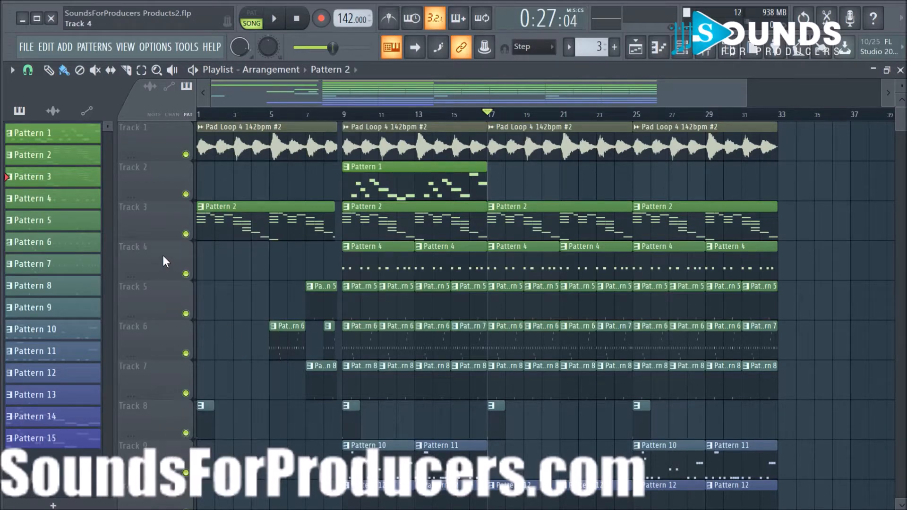
{"action": "right_click", "coordinate": [162, 260]}
{"action": "left_click", "coordinate": [212, 455]}
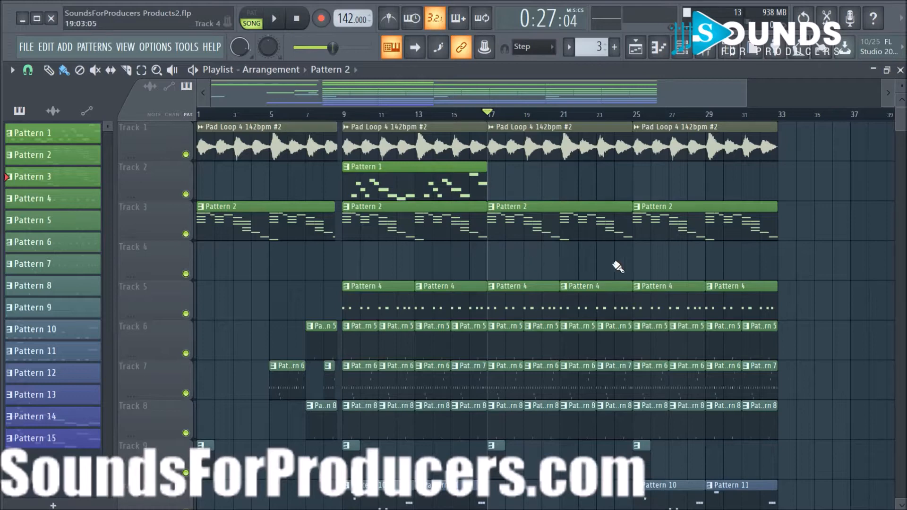
Select bars 17 to 33 and create an automation clip for the Piano track's Gross Beat mix level over that range.
{"action": "left_click", "coordinate": [706, 52]}
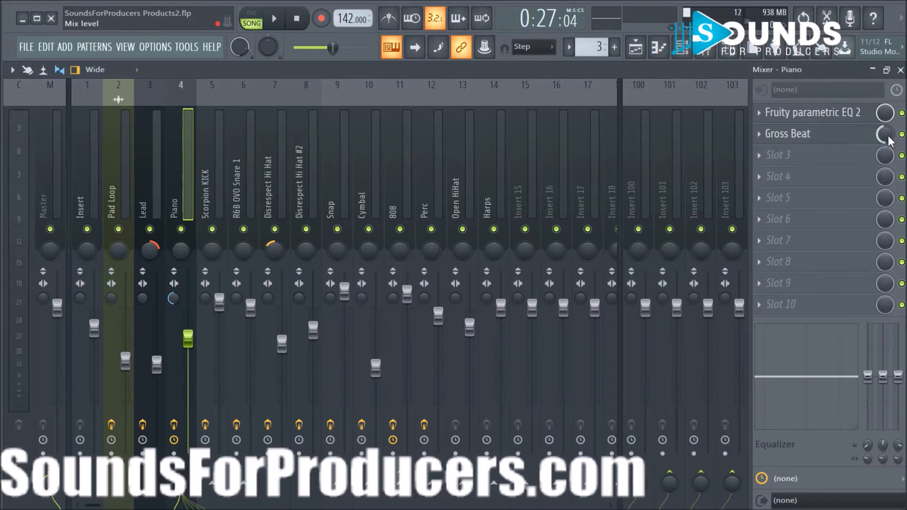
{"action": "left_click", "coordinate": [635, 47]}
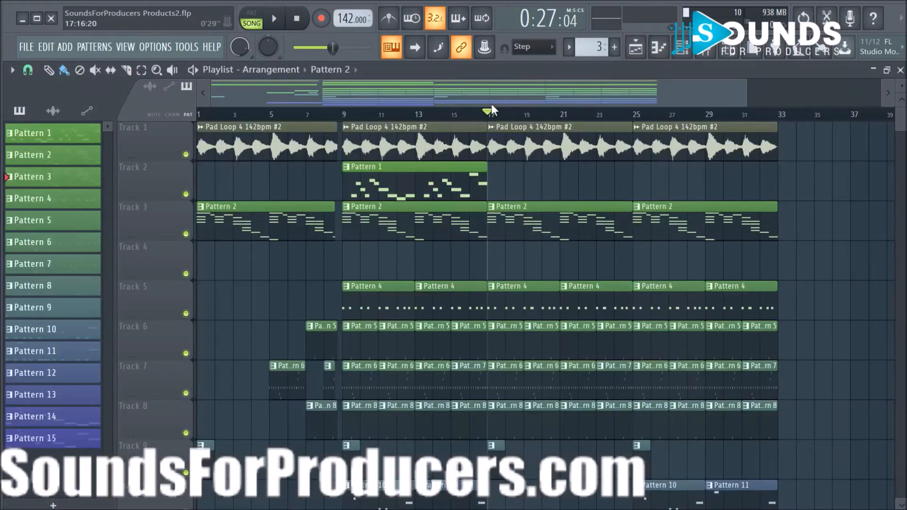
{"action": "left_click_drag", "start_coordinate": [490, 122], "coordinate": [773, 137]}
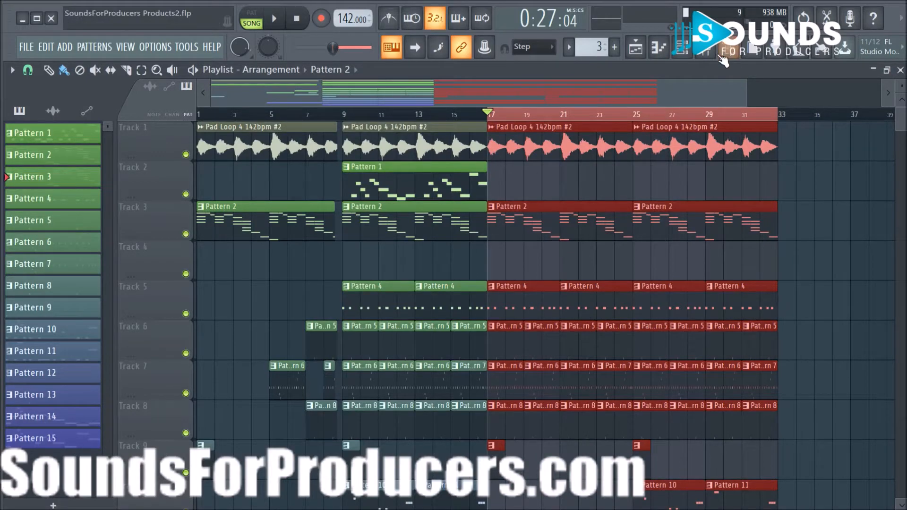
{"action": "left_click", "coordinate": [706, 47]}
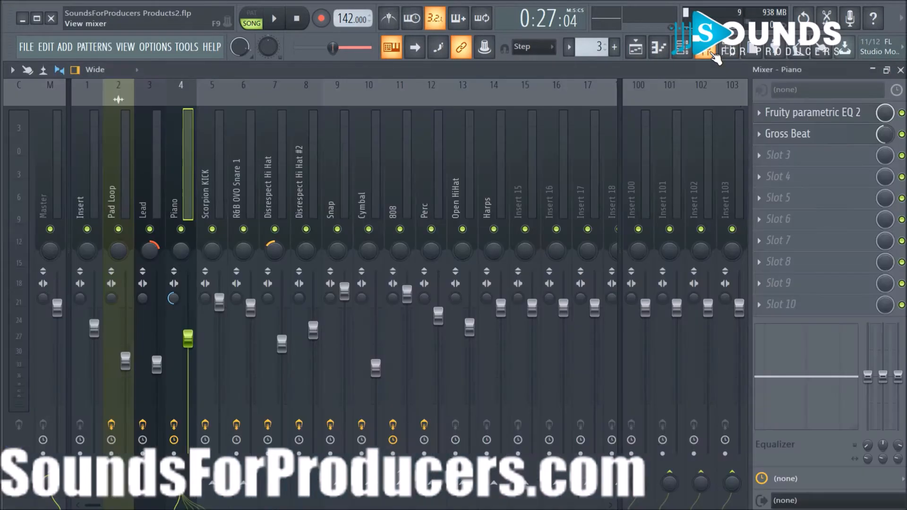
{"action": "right_click", "coordinate": [886, 140]}
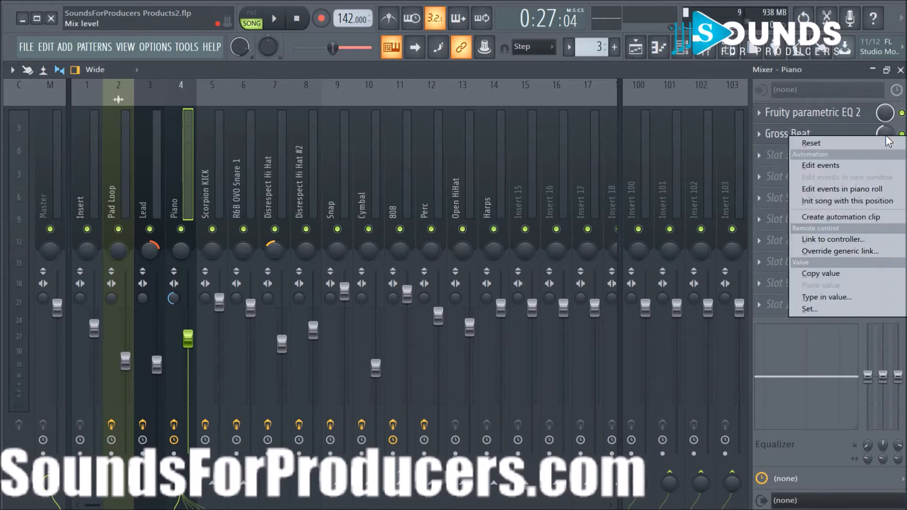
{"action": "left_click", "coordinate": [864, 216]}
{"action": "left_click", "coordinate": [637, 52]}
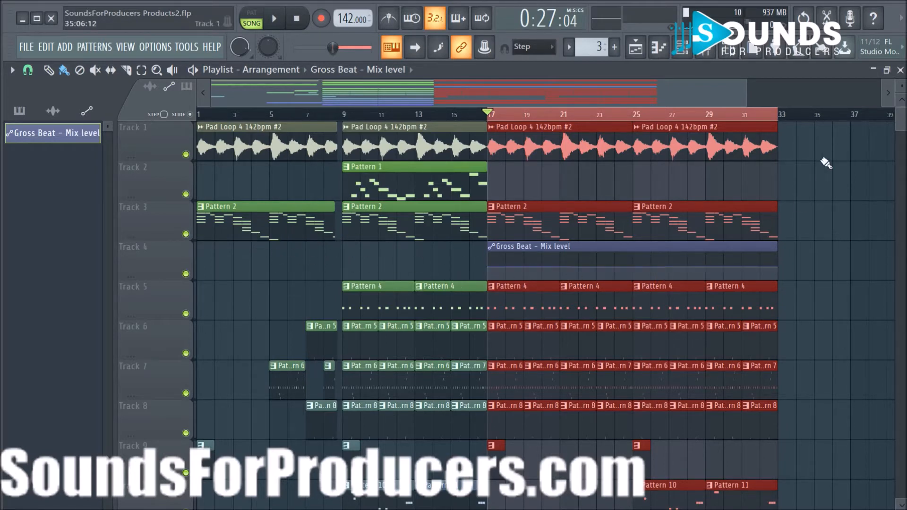
Set the Piano track's Gross Beat mix level to 0% and initialize the song with this position.
{"action": "left_click", "coordinate": [705, 47]}
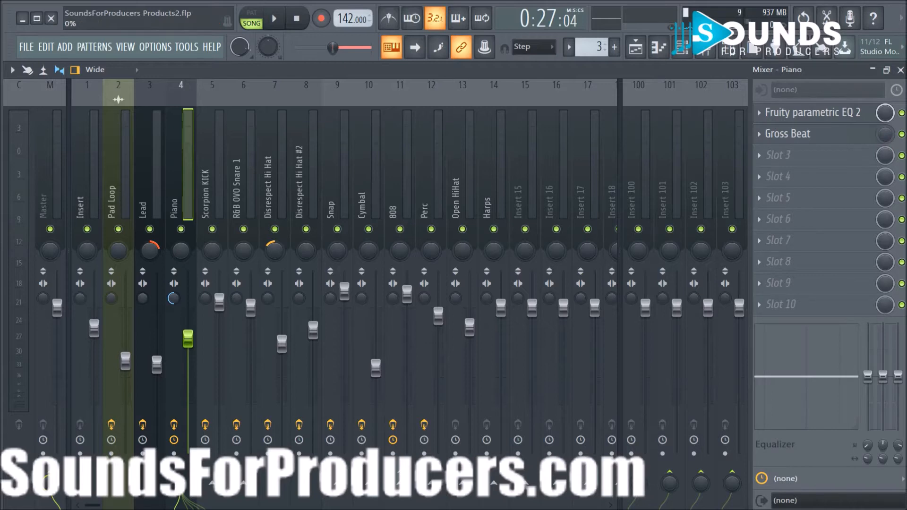
{"action": "right_click", "coordinate": [885, 137]}
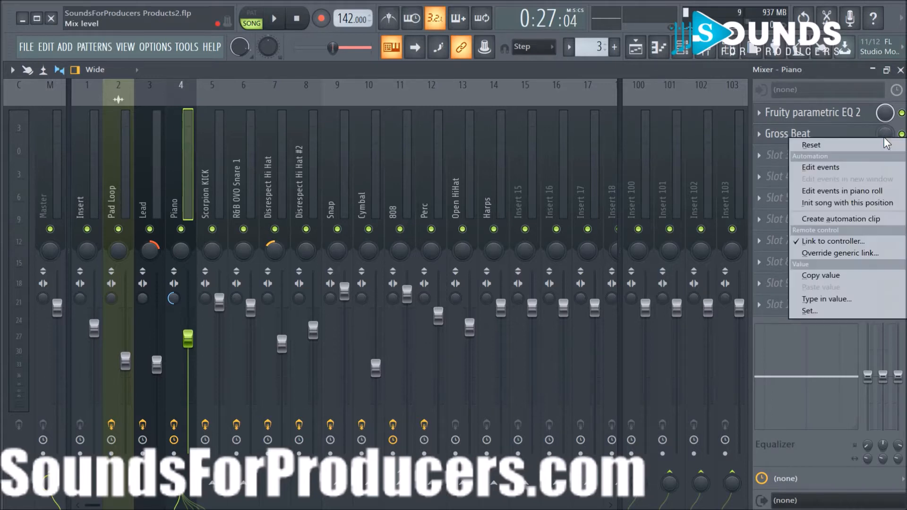
{"action": "left_click", "coordinate": [863, 203]}
{"action": "left_click", "coordinate": [635, 48]}
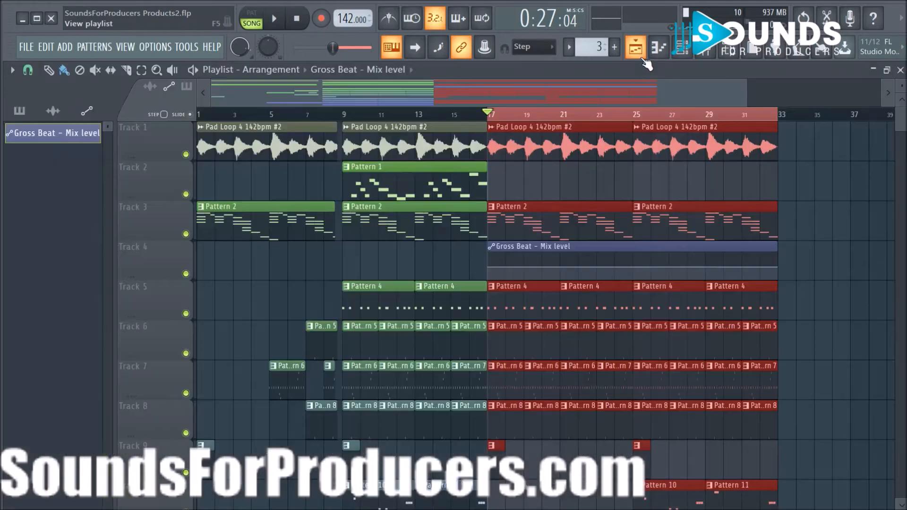
Clear the clip selection, extend the Gross Beat mix level automation slightly past bar 33 and add a point dropping it to the minimum there.
{"action": "scroll", "coordinate": [600, 117], "scroll_direction": "up", "scroll_amount": 3}
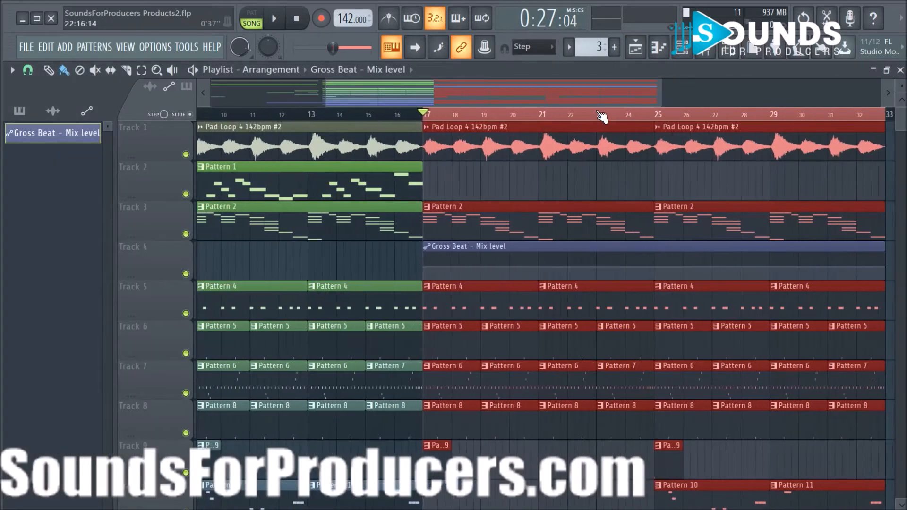
{"action": "left_click_drag", "start_coordinate": [554, 106], "coordinate": [609, 102]}
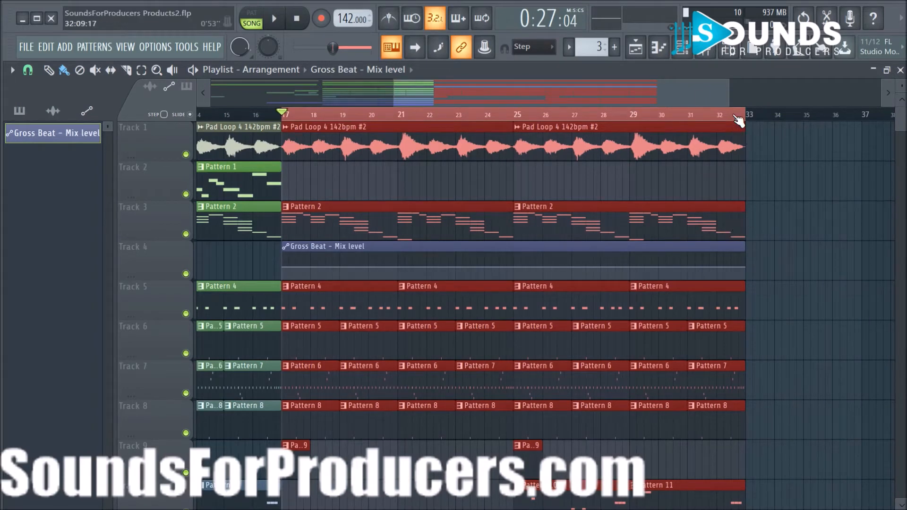
{"action": "left_click_drag", "start_coordinate": [689, 90], "coordinate": [719, 98]}
{"action": "left_click", "coordinate": [723, 186], "text": "ctrl"}
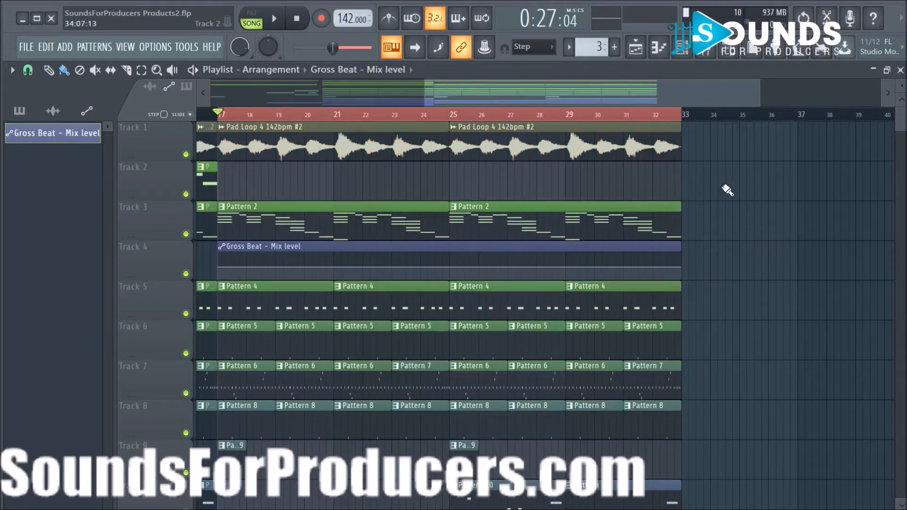
{"action": "left_click_drag", "start_coordinate": [679, 247], "coordinate": [692, 248]}
{"action": "right_click", "coordinate": [682, 278]}
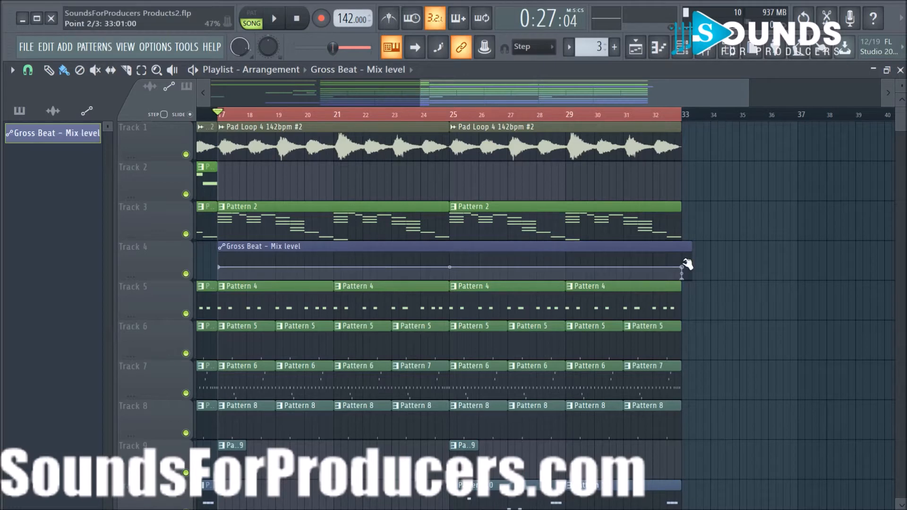
{"action": "left_click_drag", "start_coordinate": [595, 103], "coordinate": [512, 97]}
{"action": "scroll", "coordinate": [386, 118], "scroll_direction": "down", "scroll_amount": 3}
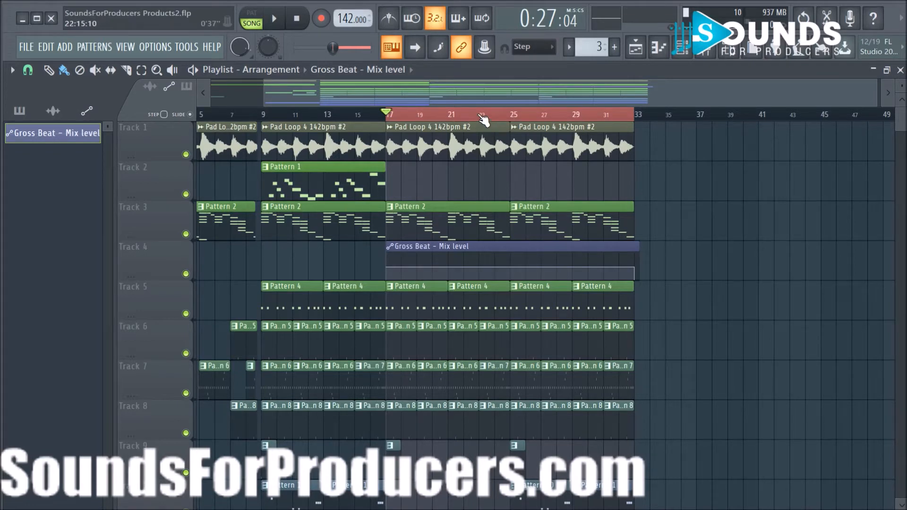
Play the arrangement from bar 9 and listen through the transition into the section starting at bar 17.
{"action": "key", "text": "space"}
{"action": "key", "text": "space"}
{"action": "left_click", "coordinate": [264, 115]}
{"action": "key", "text": "space"}
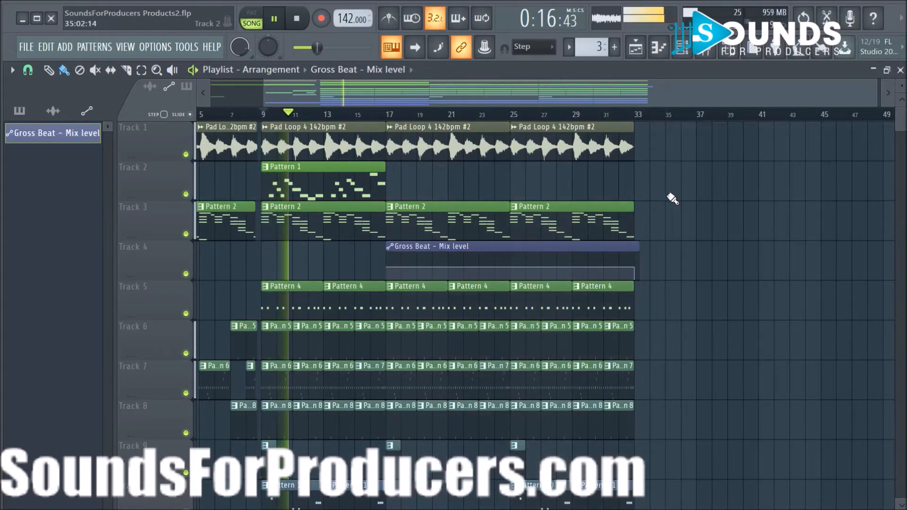
{"action": "scroll", "coordinate": [532, 117], "scroll_direction": "down", "scroll_amount": 1}
{"action": "scroll", "coordinate": [704, 198], "scroll_direction": "down", "scroll_amount": 5}
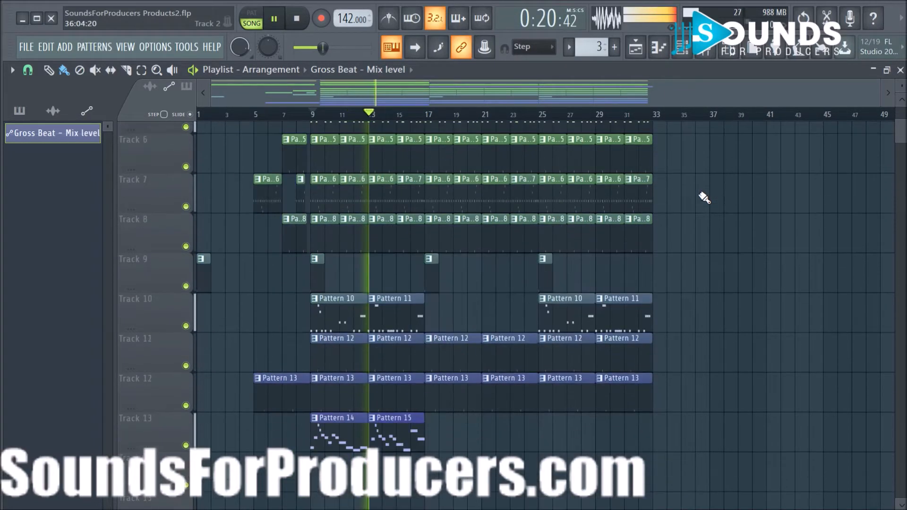
{"action": "scroll", "coordinate": [704, 198], "scroll_direction": "up", "scroll_amount": 5}
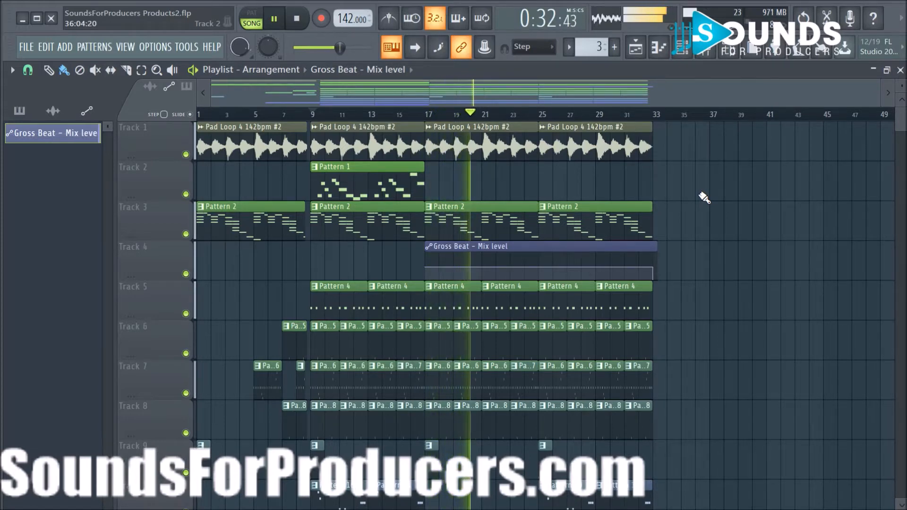
{"action": "key", "text": "space"}
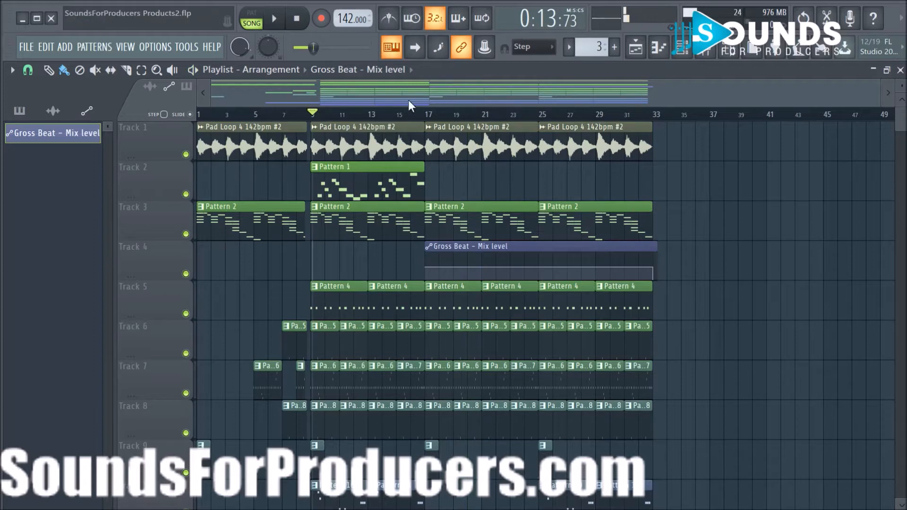
Replay the arrangement from about bar 14, and play the half-speed piano section from bar 17.
{"action": "left_click", "coordinate": [388, 117]}
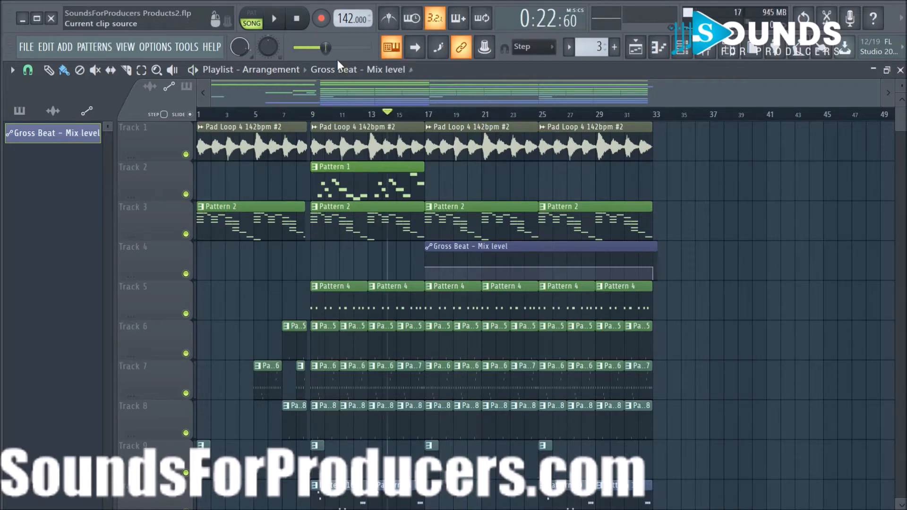
{"action": "left_click", "coordinate": [277, 20]}
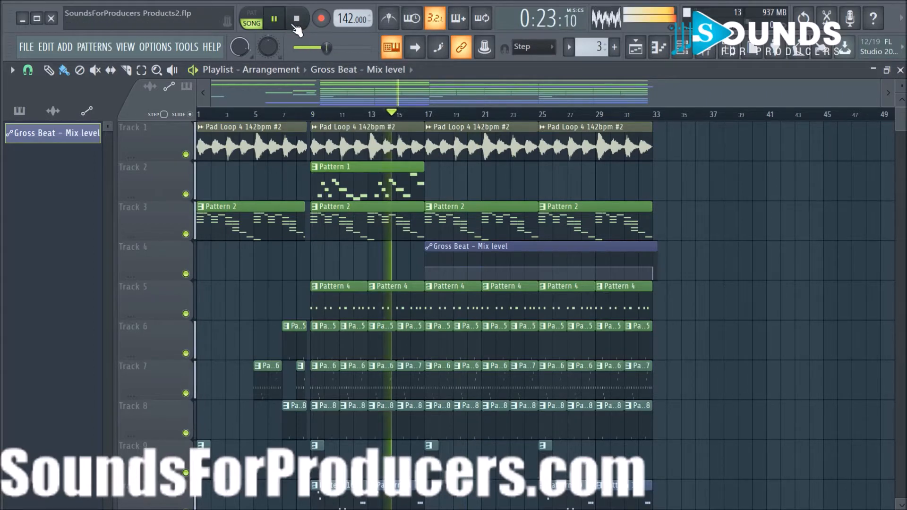
{"action": "scroll", "coordinate": [647, 128], "scroll_direction": "up", "scroll_amount": 4}
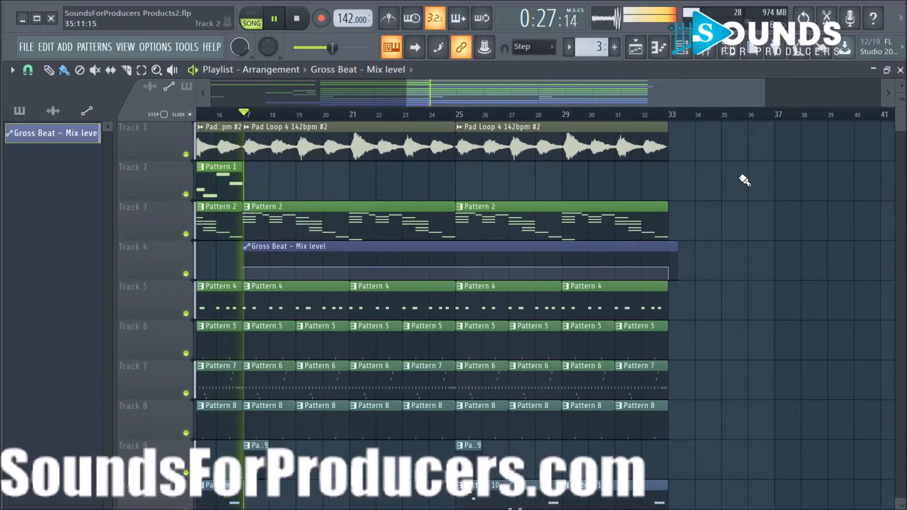
{"action": "key", "text": "space"}
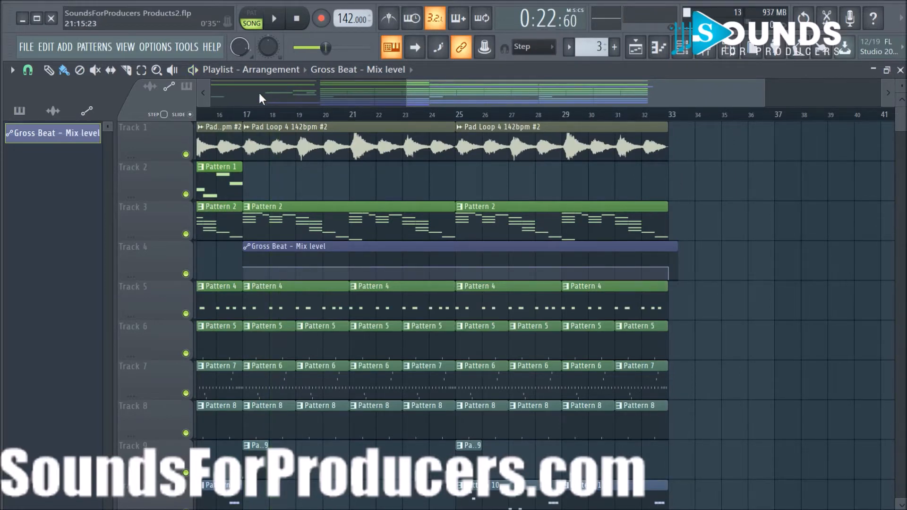
{"action": "left_click_drag", "start_coordinate": [472, 93], "coordinate": [402, 92]}
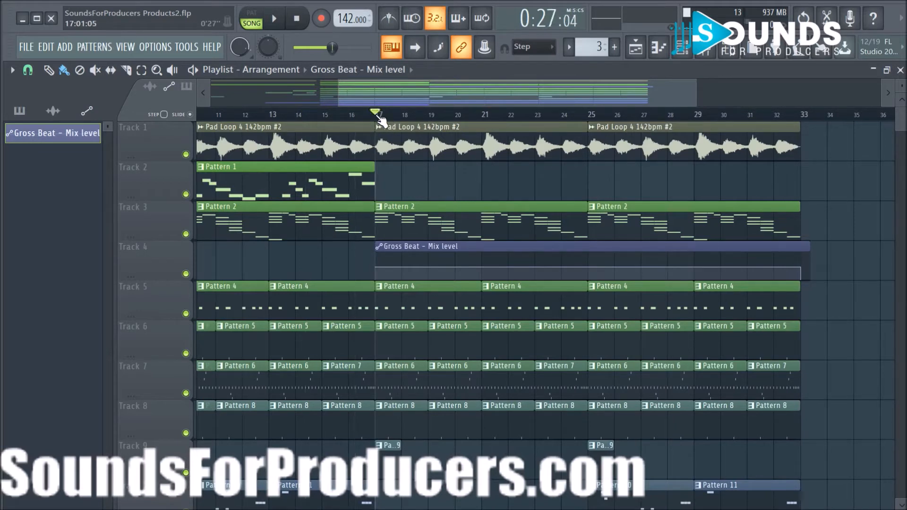
{"action": "key", "text": "space"}
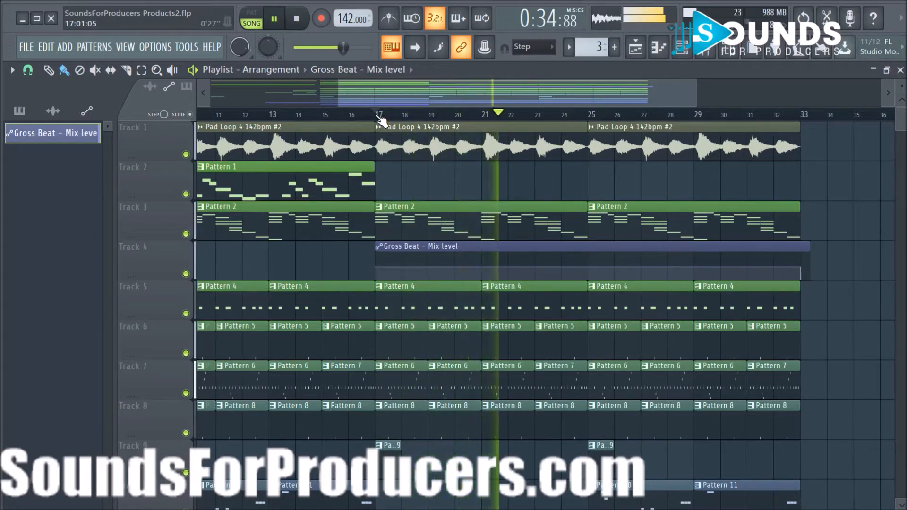
{"action": "key", "text": "space"}
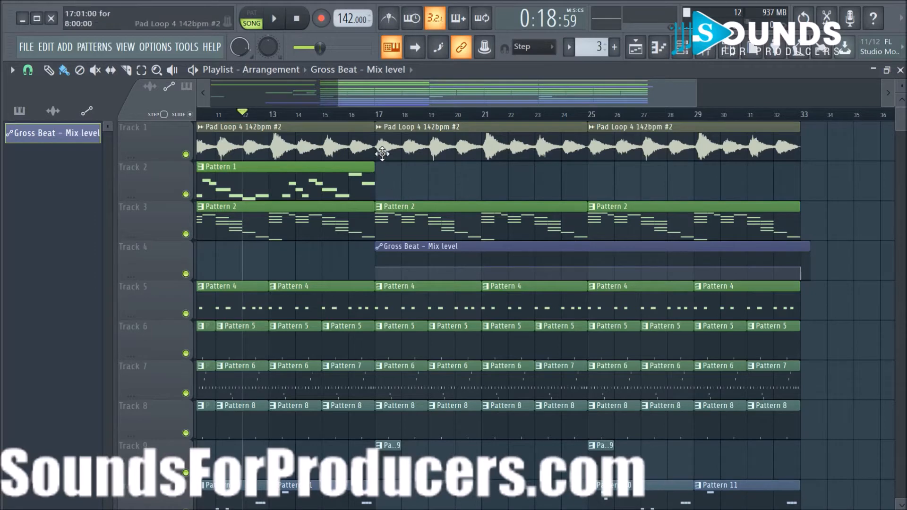
Play from about bar 12 past bar 25 and review the clips in both copies of the drop.
{"action": "key", "text": "space"}
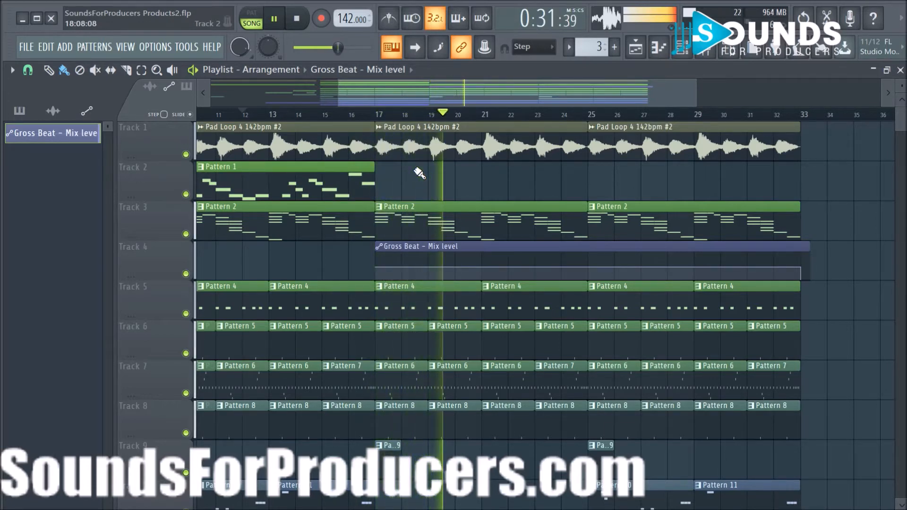
{"action": "scroll", "coordinate": [848, 203], "scroll_direction": "down", "scroll_amount": 4}
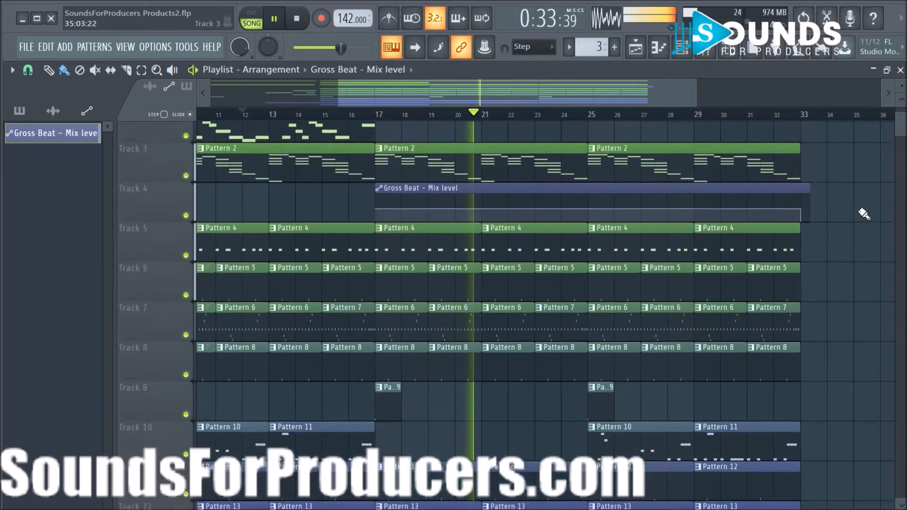
{"action": "scroll", "coordinate": [855, 208], "scroll_direction": "up", "scroll_amount": 4}
{"action": "scroll", "coordinate": [864, 210], "scroll_direction": "down", "scroll_amount": 1}
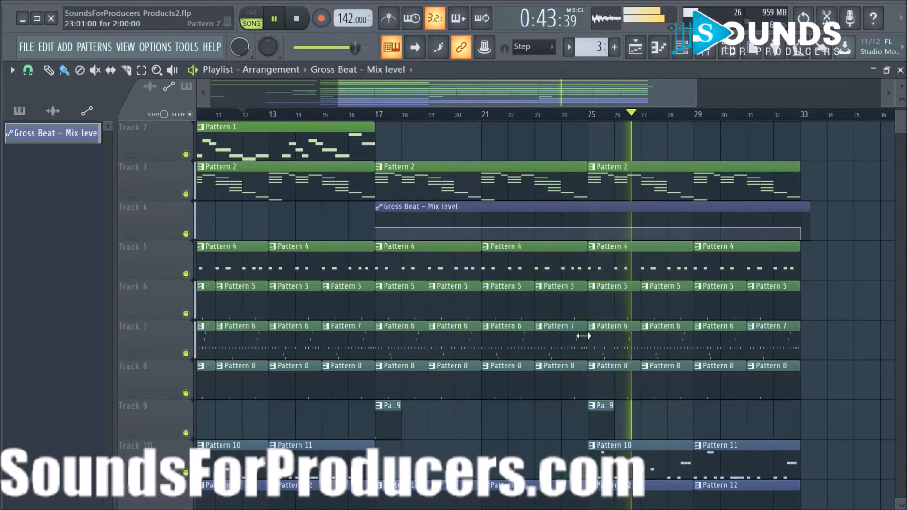
Shorten the bar 23 clips on Tracks 6 to 8 to leave a gap before bar 25: Patterns 5 and 8 to 1:08:00, Pattern 7 to 1:10:00.
{"action": "key", "text": "space"}
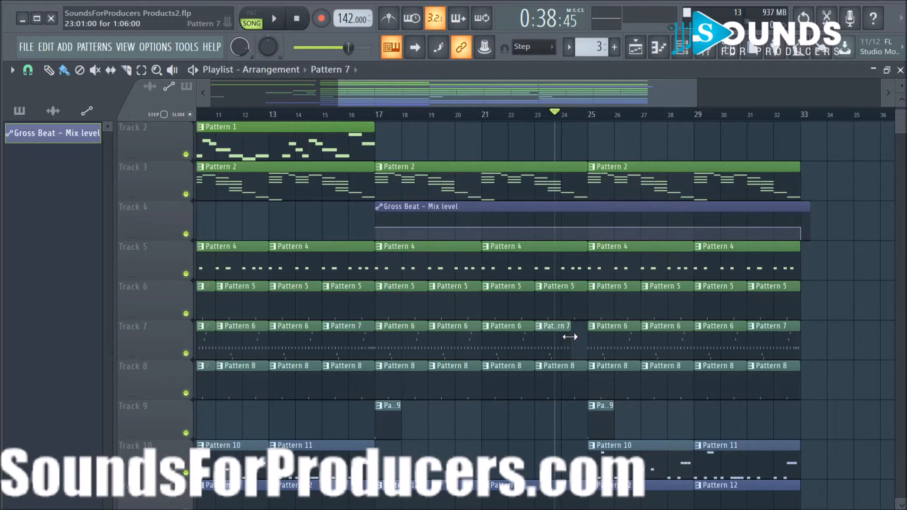
{"action": "left_click", "coordinate": [580, 312]}
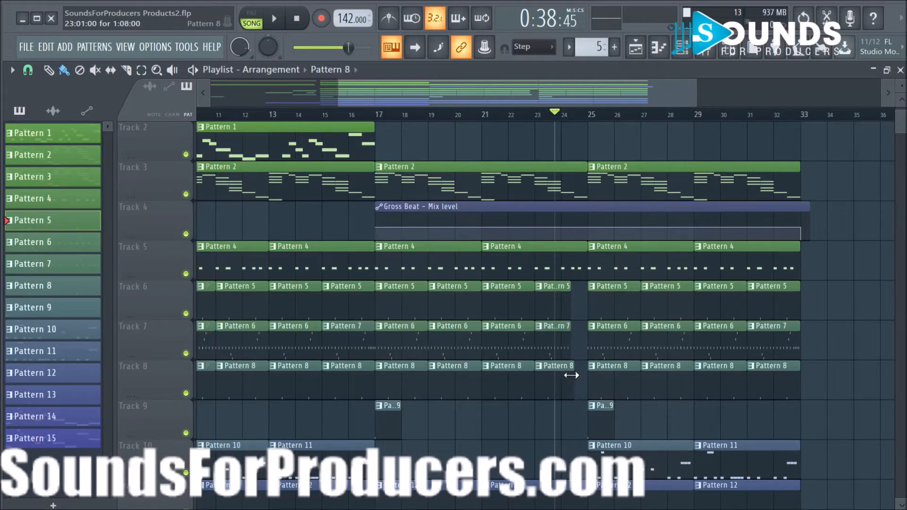
{"action": "key", "text": "space"}
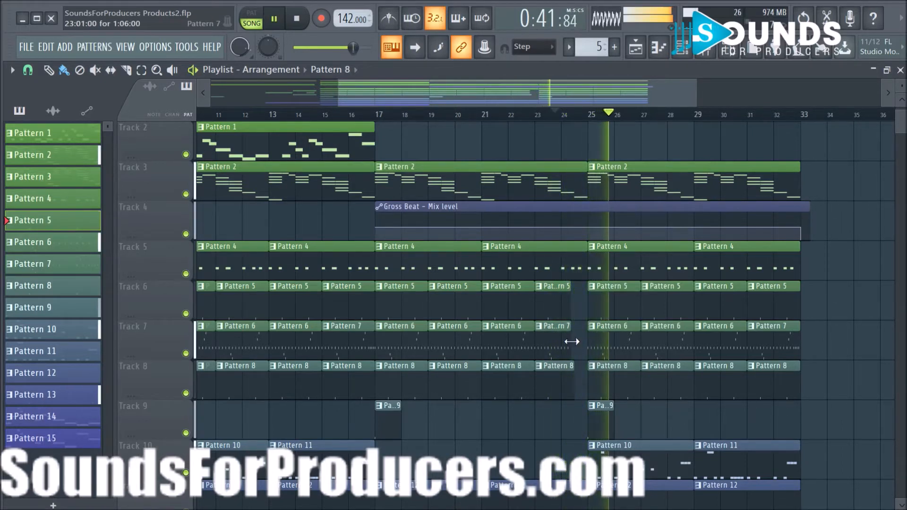
{"action": "key", "text": "space"}
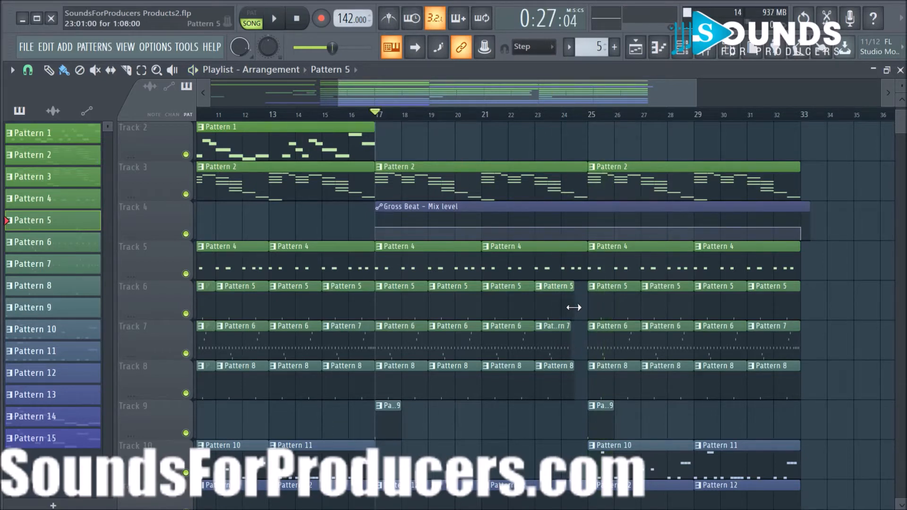
{"action": "key", "text": "F7"}
{"action": "left_click", "coordinate": [638, 52]}
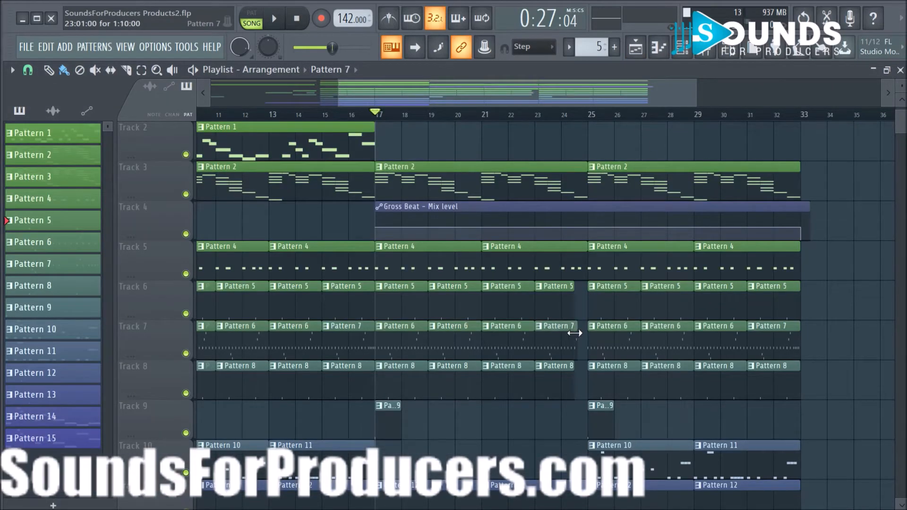
Play the song from bar 17 and listen to the drum gap leading into bar 25.
{"action": "key", "text": "space"}
{"action": "scroll", "coordinate": [619, 125], "scroll_direction": "down", "scroll_amount": 1}
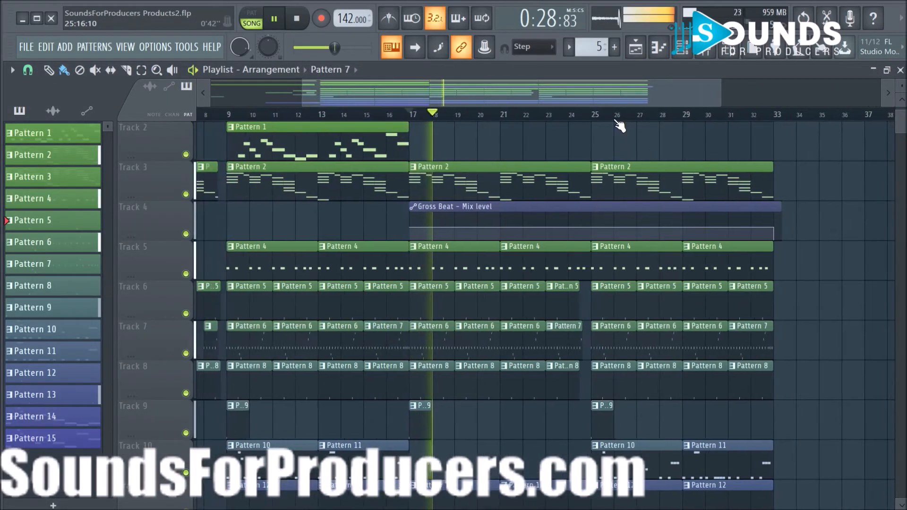
{"action": "scroll", "coordinate": [619, 125], "scroll_direction": "down", "scroll_amount": 1}
{"action": "scroll", "coordinate": [775, 182], "scroll_direction": "up", "scroll_amount": 1}
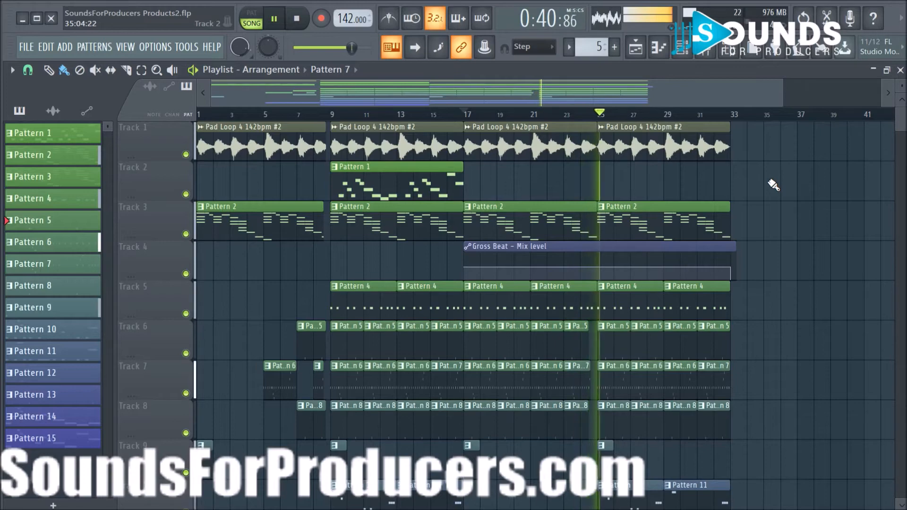
Delete the Track 10 clips between bars 25 and 33, and shorten the bar 31 clips on Tracks 6 to 8 to end at bar 32.
{"action": "scroll", "coordinate": [573, 126], "scroll_direction": "up", "scroll_amount": 3, "text": "ctrl"}
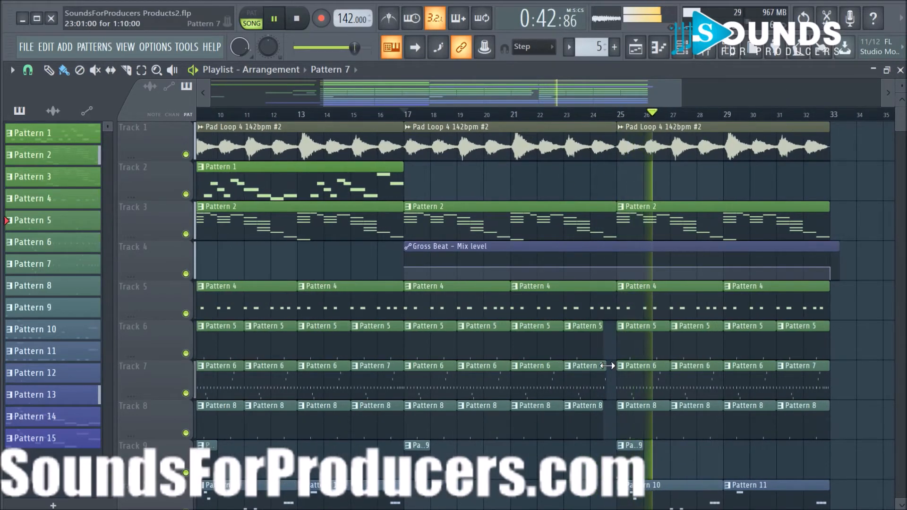
{"action": "scroll", "coordinate": [733, 388], "scroll_direction": "down", "scroll_amount": 4}
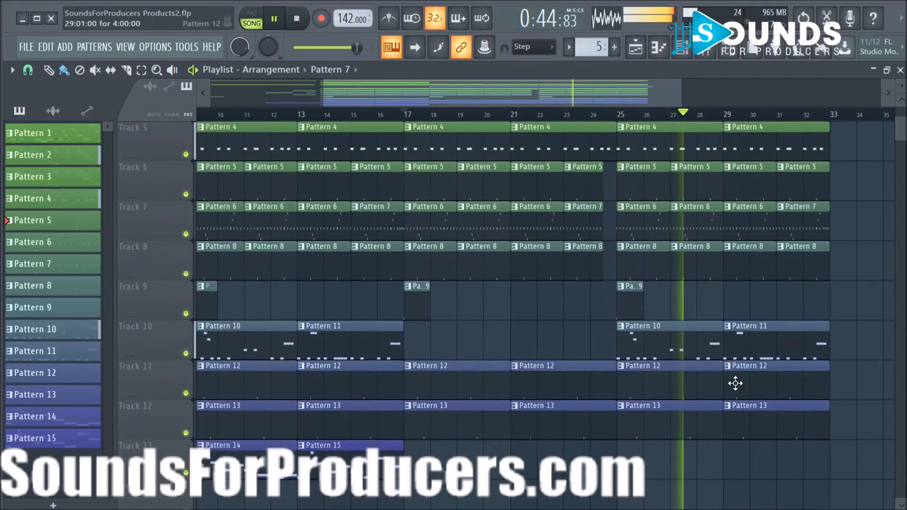
{"action": "scroll", "coordinate": [868, 316], "scroll_direction": "up", "scroll_amount": 4}
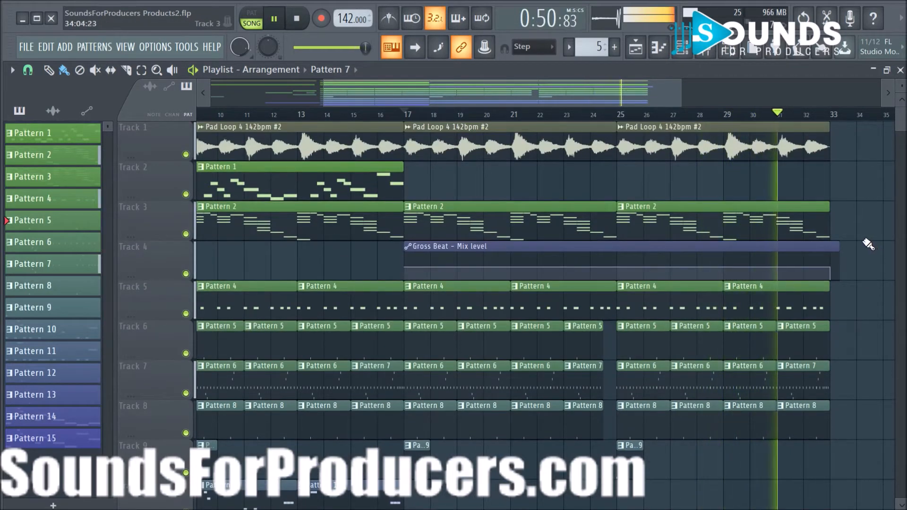
{"action": "key", "text": "space"}
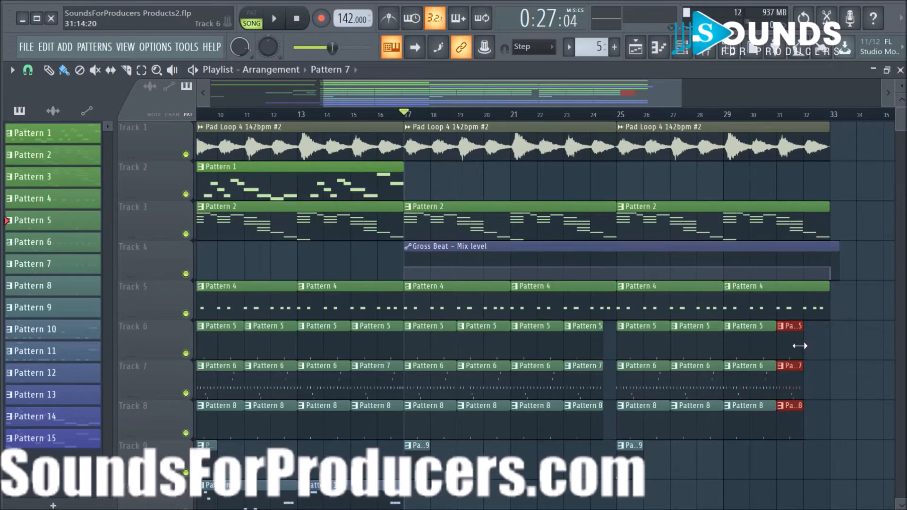
{"action": "scroll", "coordinate": [787, 126], "scroll_direction": "down", "scroll_amount": 3, "text": "ctrl"}
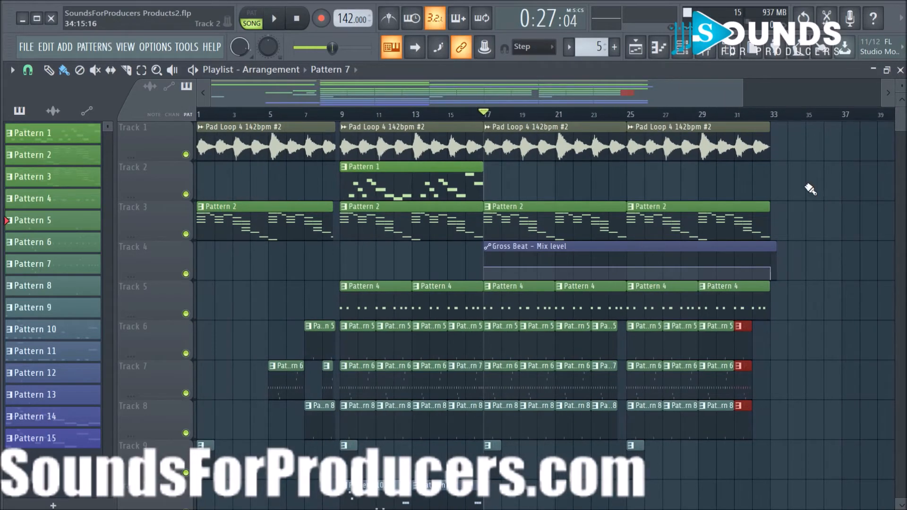
Play back the extended section from bar 17 and examine the edited clips across all tracks.
{"action": "key", "text": "space"}
{"action": "scroll", "coordinate": [825, 218], "scroll_direction": "down", "scroll_amount": 5}
{"action": "scroll", "coordinate": [817, 244], "scroll_direction": "up", "scroll_amount": 5}
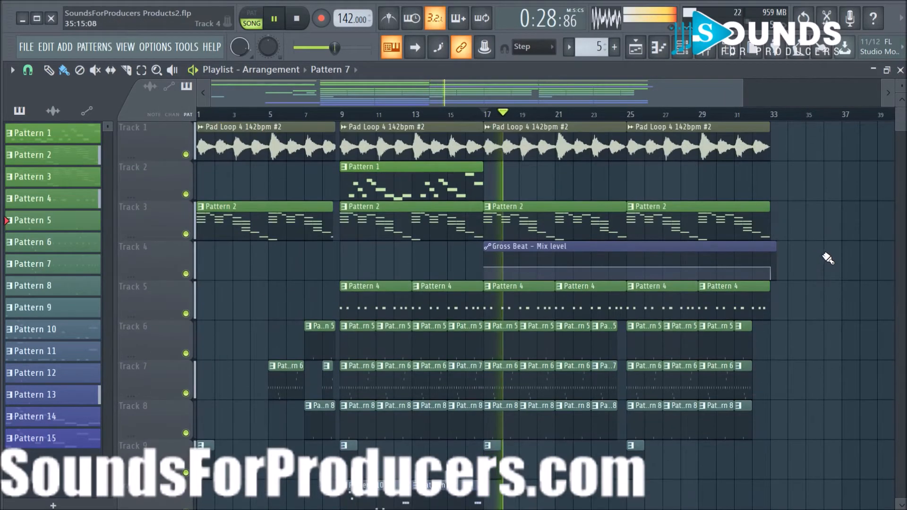
{"action": "scroll", "coordinate": [830, 257], "scroll_direction": "down", "scroll_amount": 3}
{"action": "scroll", "coordinate": [830, 258], "scroll_direction": "up", "scroll_amount": 3}
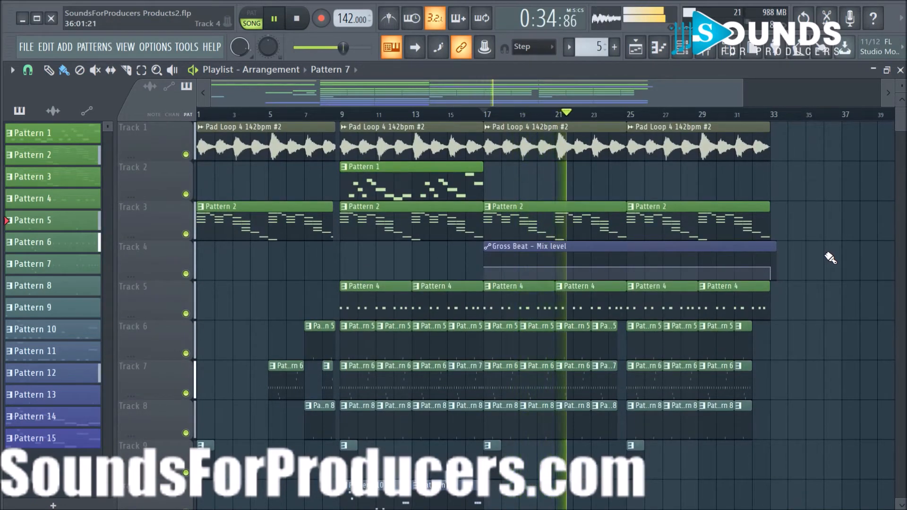
{"action": "scroll", "coordinate": [830, 258], "scroll_direction": "down", "scroll_amount": 5}
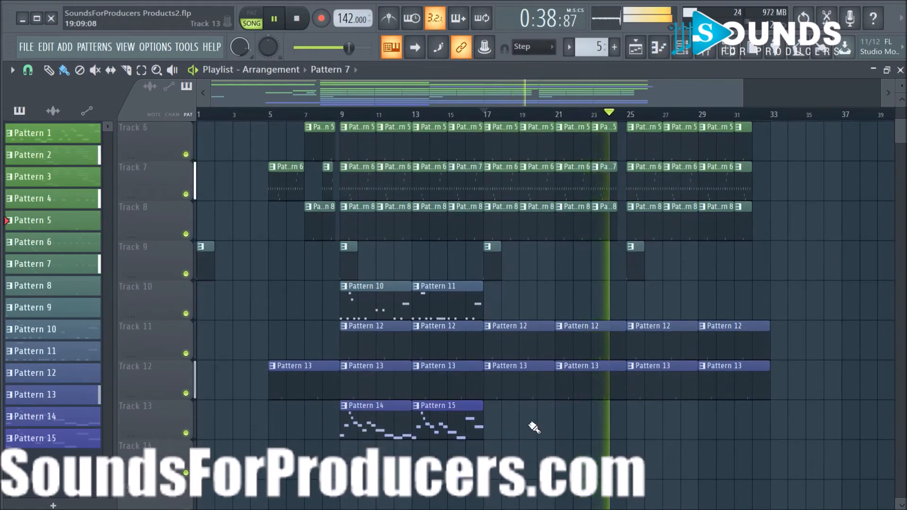
{"action": "scroll", "coordinate": [548, 410], "scroll_direction": "up", "scroll_amount": 5}
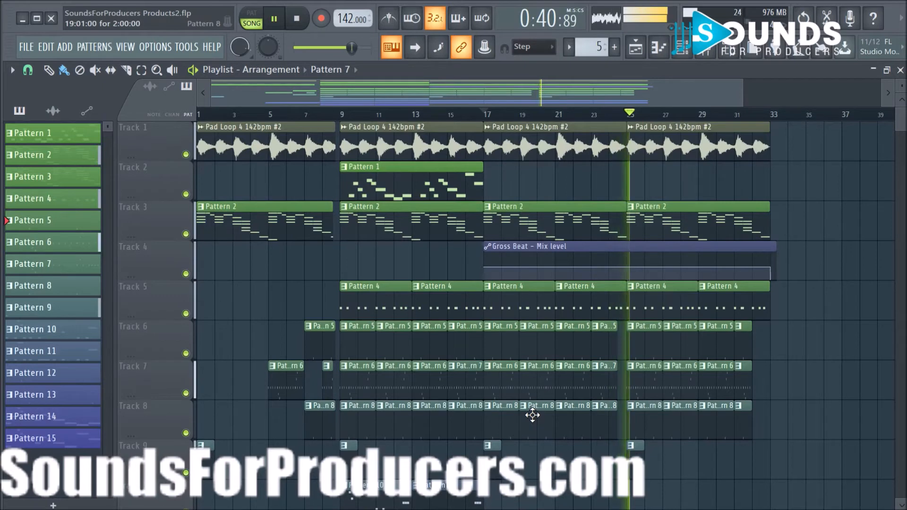
{"action": "scroll", "coordinate": [533, 415], "scroll_direction": "down", "scroll_amount": 2}
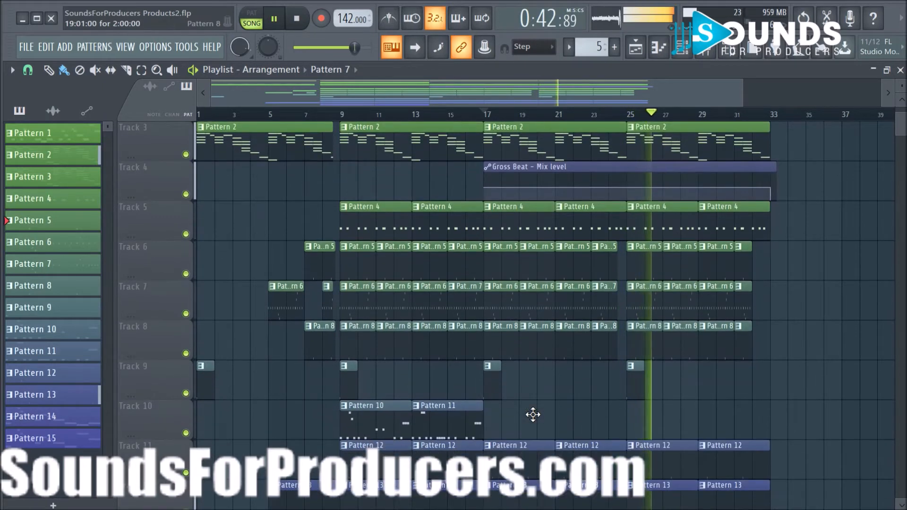
{"action": "scroll", "coordinate": [533, 414], "scroll_direction": "up", "scroll_amount": 2}
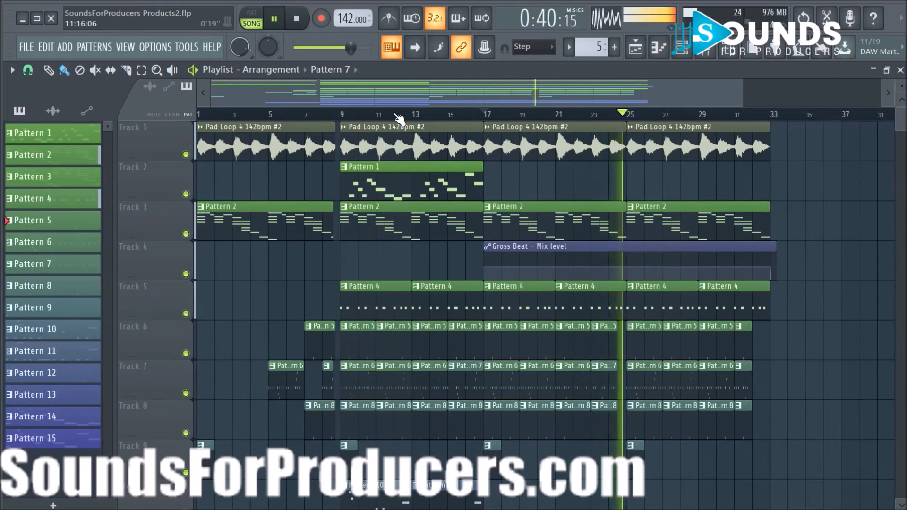
{"action": "key", "text": "space"}
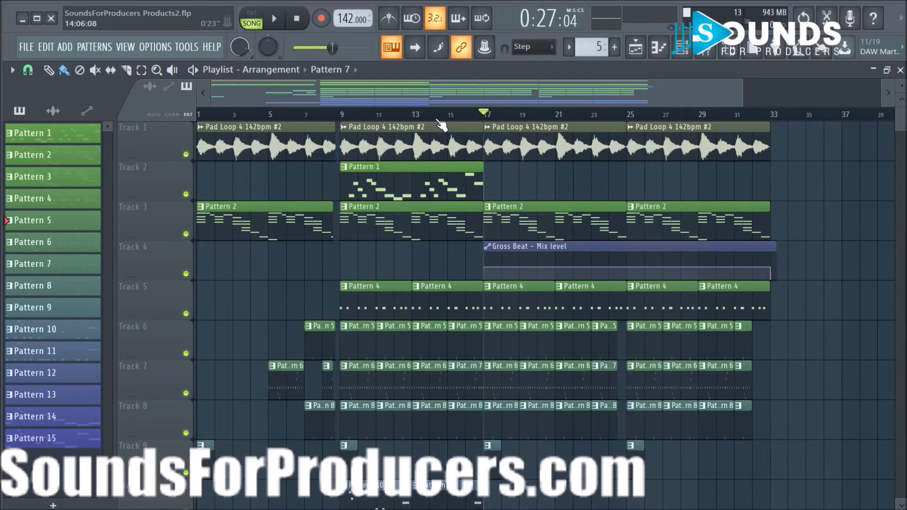
Open the file browser and look through the loop folders inside the Scorpion's Sting Mega MIDI Pack, leaving the folder collapsed.
{"action": "scroll", "coordinate": [441, 126], "scroll_direction": "down", "scroll_amount": 3}
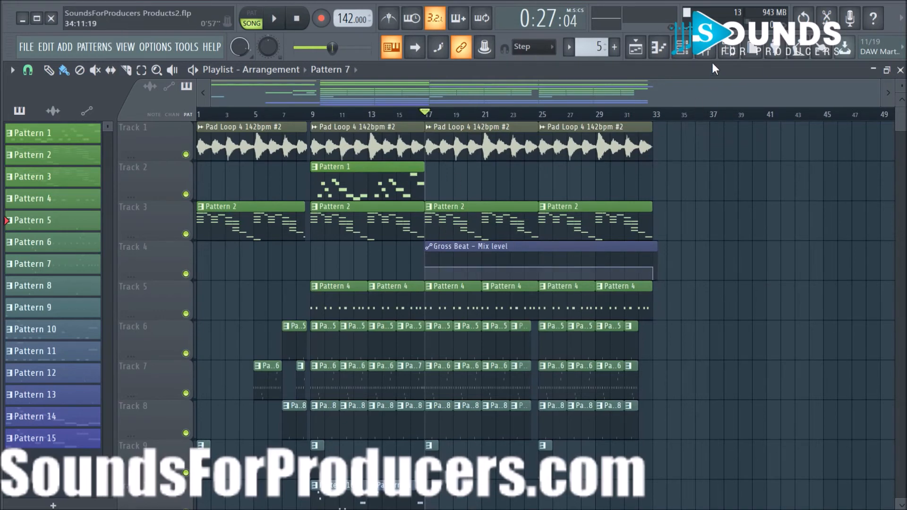
{"action": "left_click", "coordinate": [727, 53]}
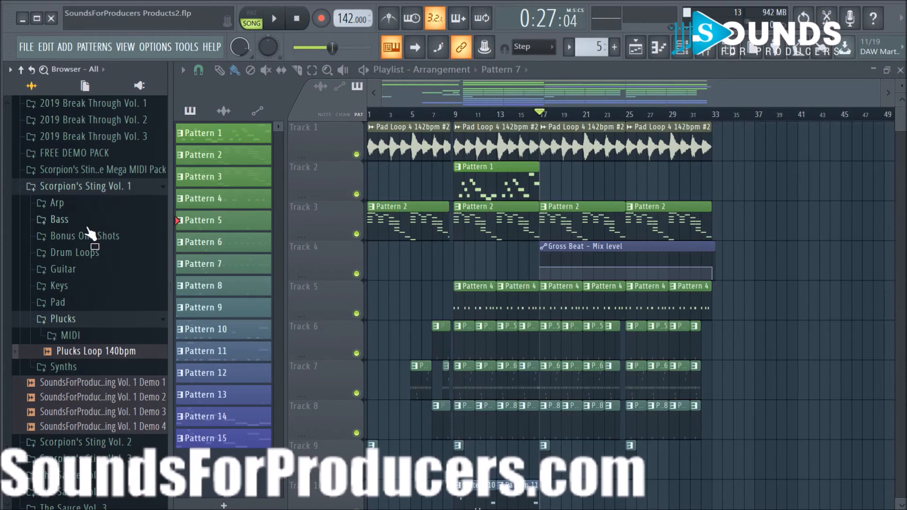
{"action": "left_click", "coordinate": [78, 171]}
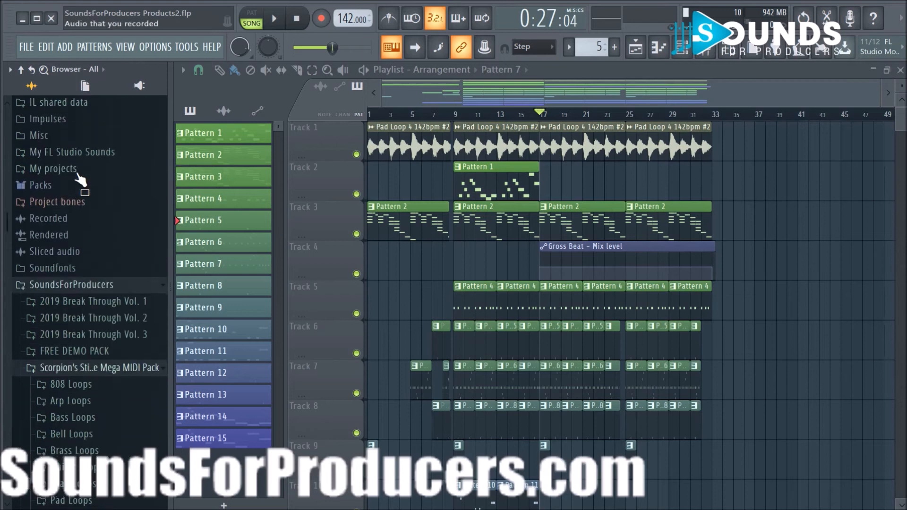
{"action": "scroll", "coordinate": [97, 355], "scroll_direction": "down", "scroll_amount": 4}
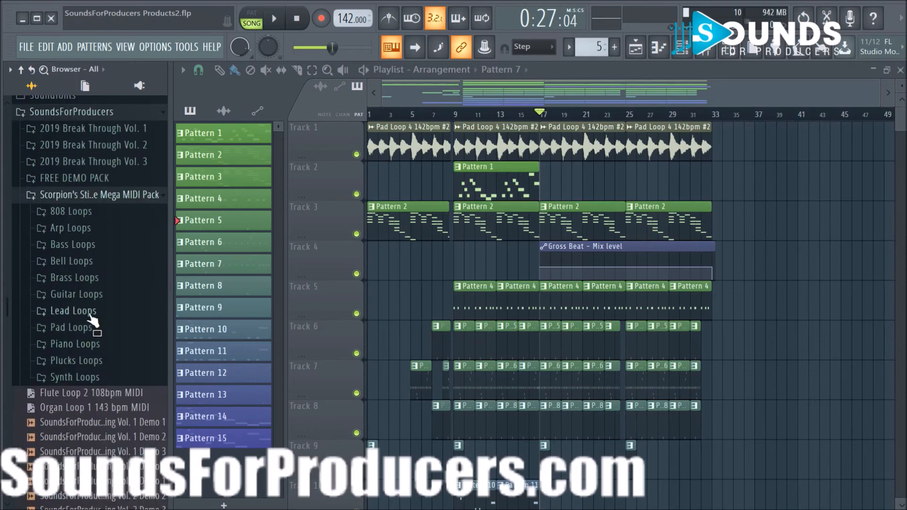
{"action": "left_click", "coordinate": [62, 196]}
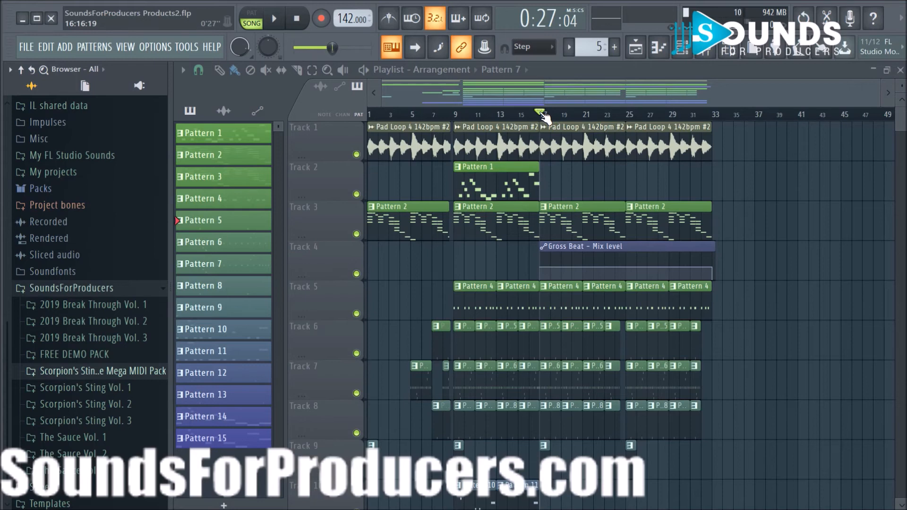
Move the song position back to bar 1 and hide the file browser.
{"action": "left_click_drag", "start_coordinate": [542, 113], "coordinate": [367, 115]}
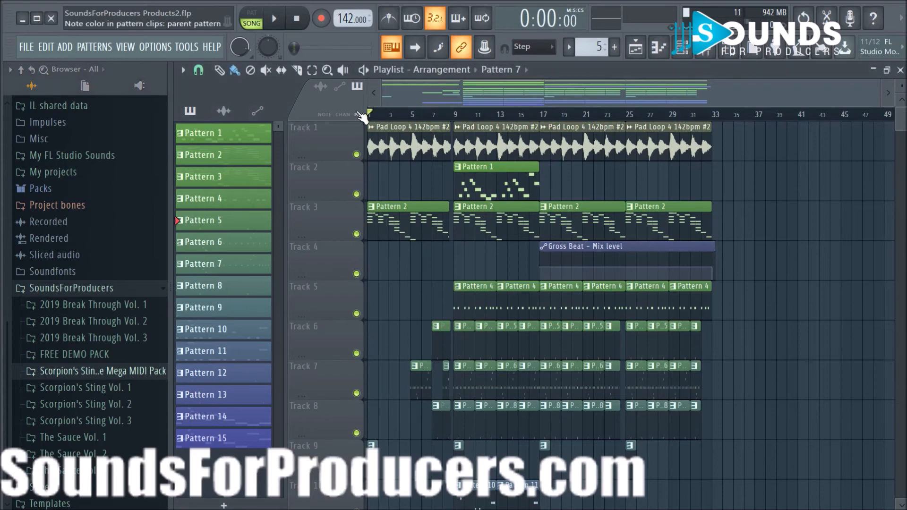
{"action": "scroll", "coordinate": [608, 111], "scroll_direction": "up", "scroll_amount": 2}
{"action": "left_click_drag", "start_coordinate": [572, 91], "coordinate": [440, 98]}
{"action": "scroll", "coordinate": [713, 230], "scroll_direction": "down", "scroll_amount": 4}
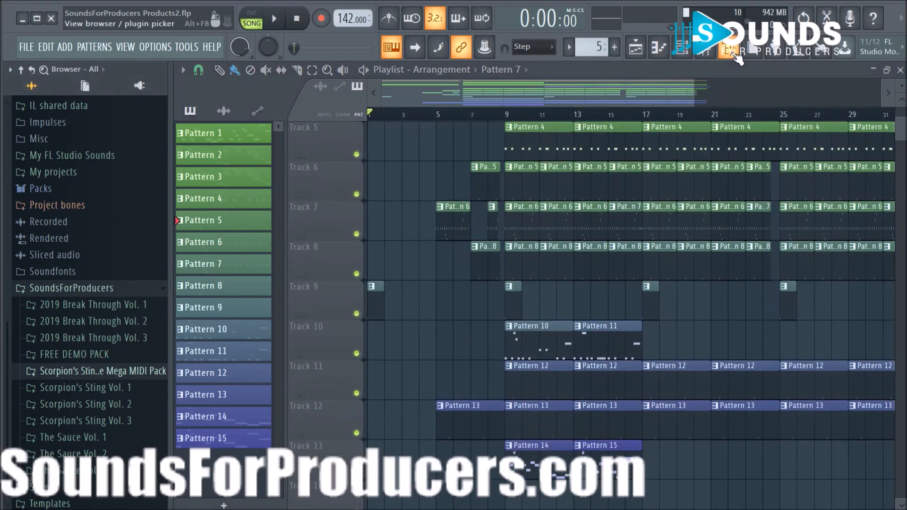
{"action": "key", "text": "alt+F8"}
{"action": "scroll", "coordinate": [721, 199], "scroll_direction": "up", "scroll_amount": 4}
{"action": "scroll", "coordinate": [632, 120], "scroll_direction": "down", "scroll_amount": 2}
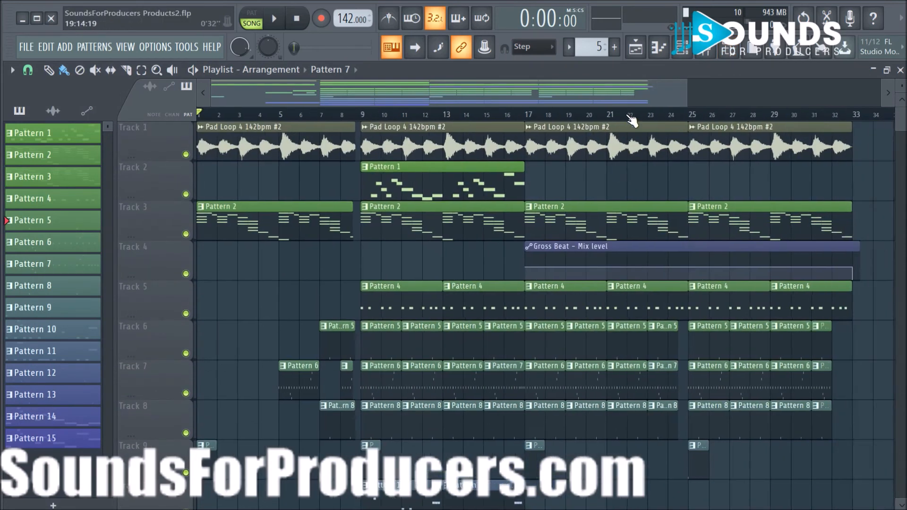
{"action": "scroll", "coordinate": [632, 120], "scroll_direction": "down", "scroll_amount": 1}
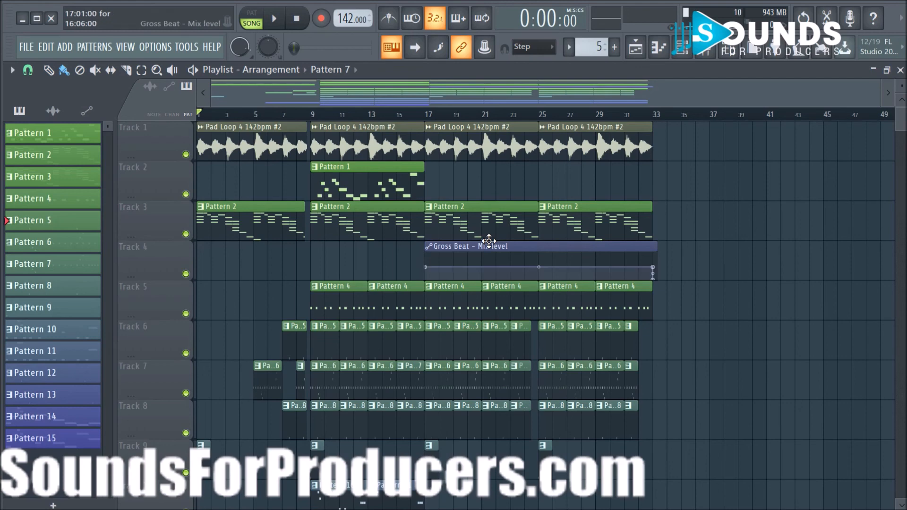
Play the full arrangement from bar 1, checking the mixer levels briefly before returning to the playlist.
{"action": "key", "text": "space"}
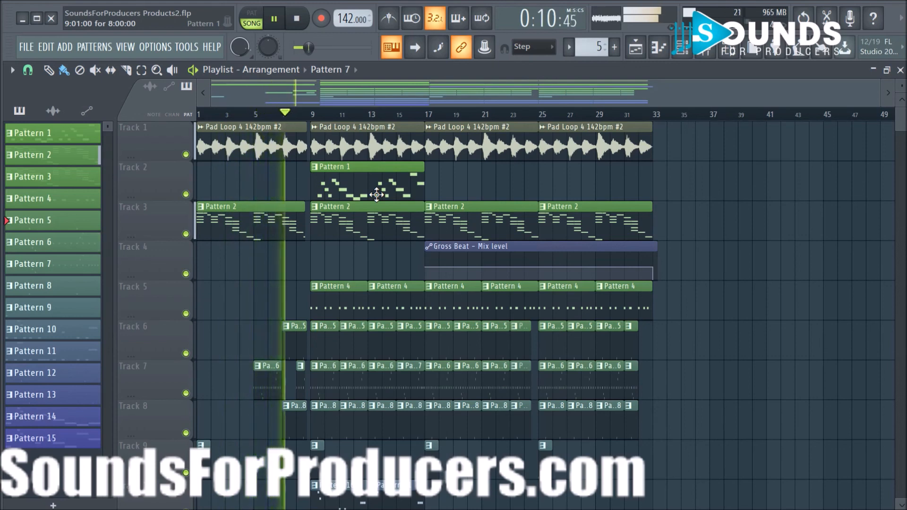
{"action": "left_click", "coordinate": [705, 47]}
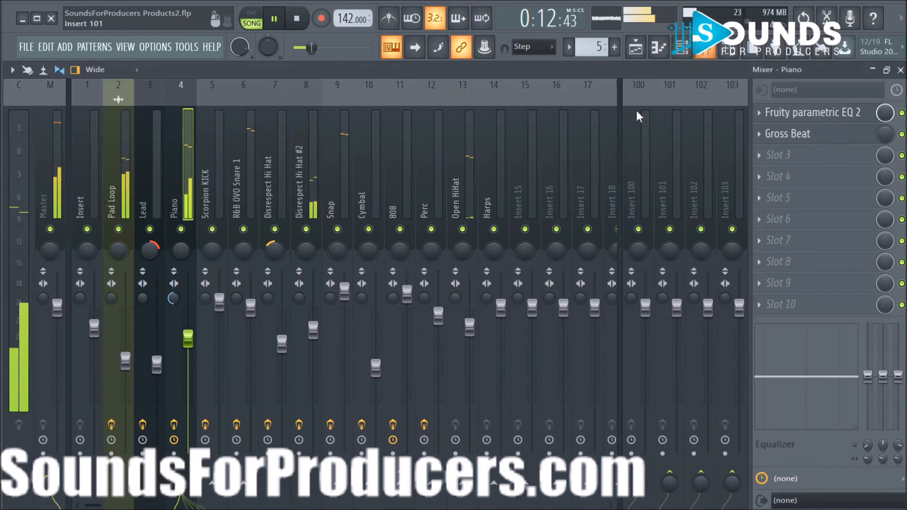
{"action": "left_click", "coordinate": [636, 47]}
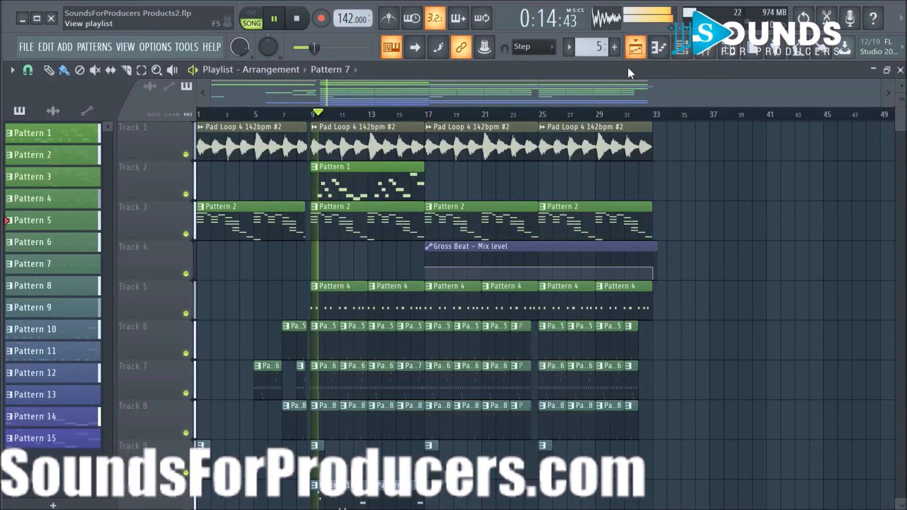